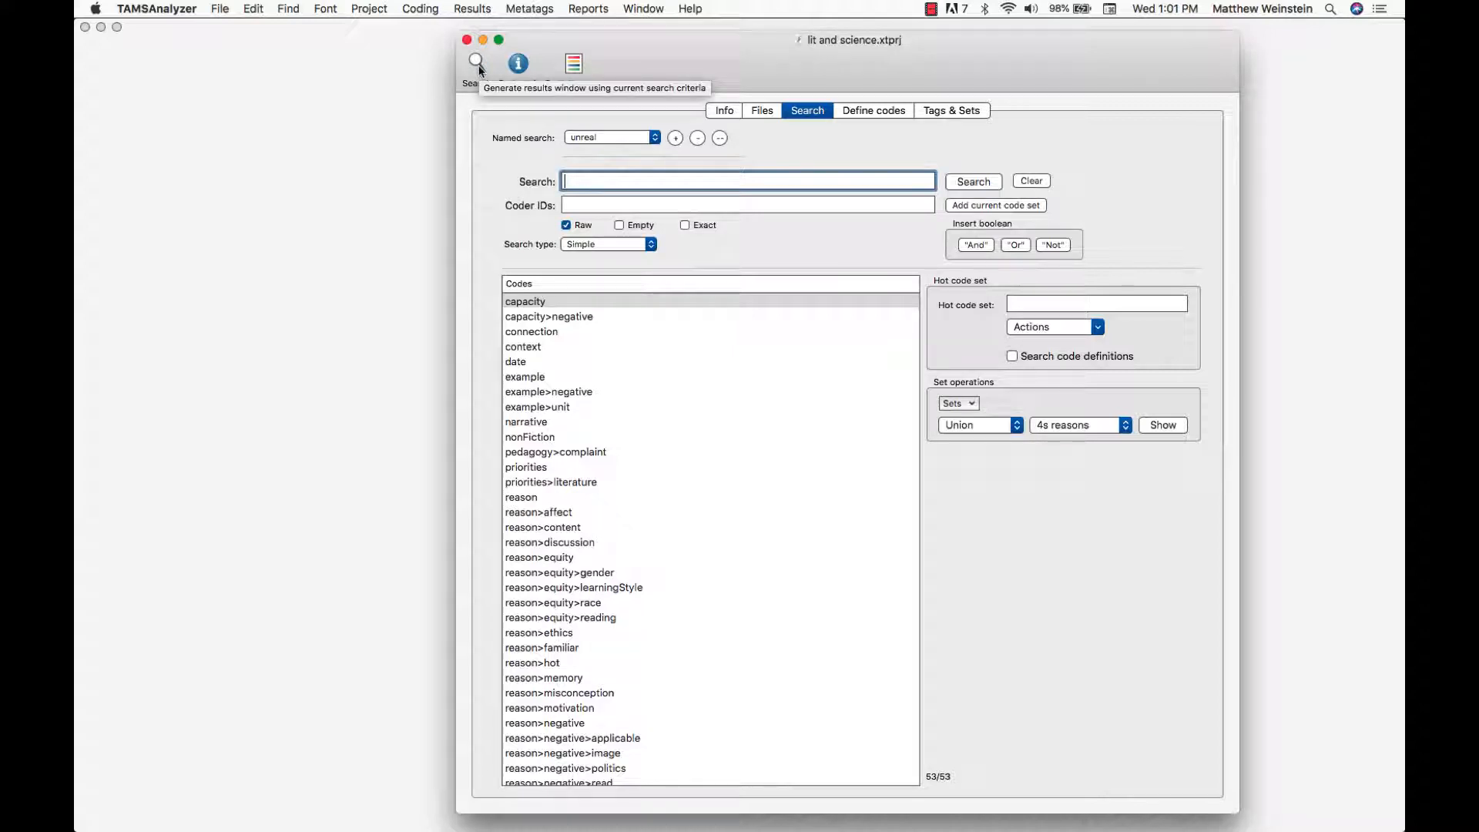
Generate results for an unrestricted search and select only the records whose _code column contains "neg"
{"action": "left_click", "coordinate": [477, 65]}
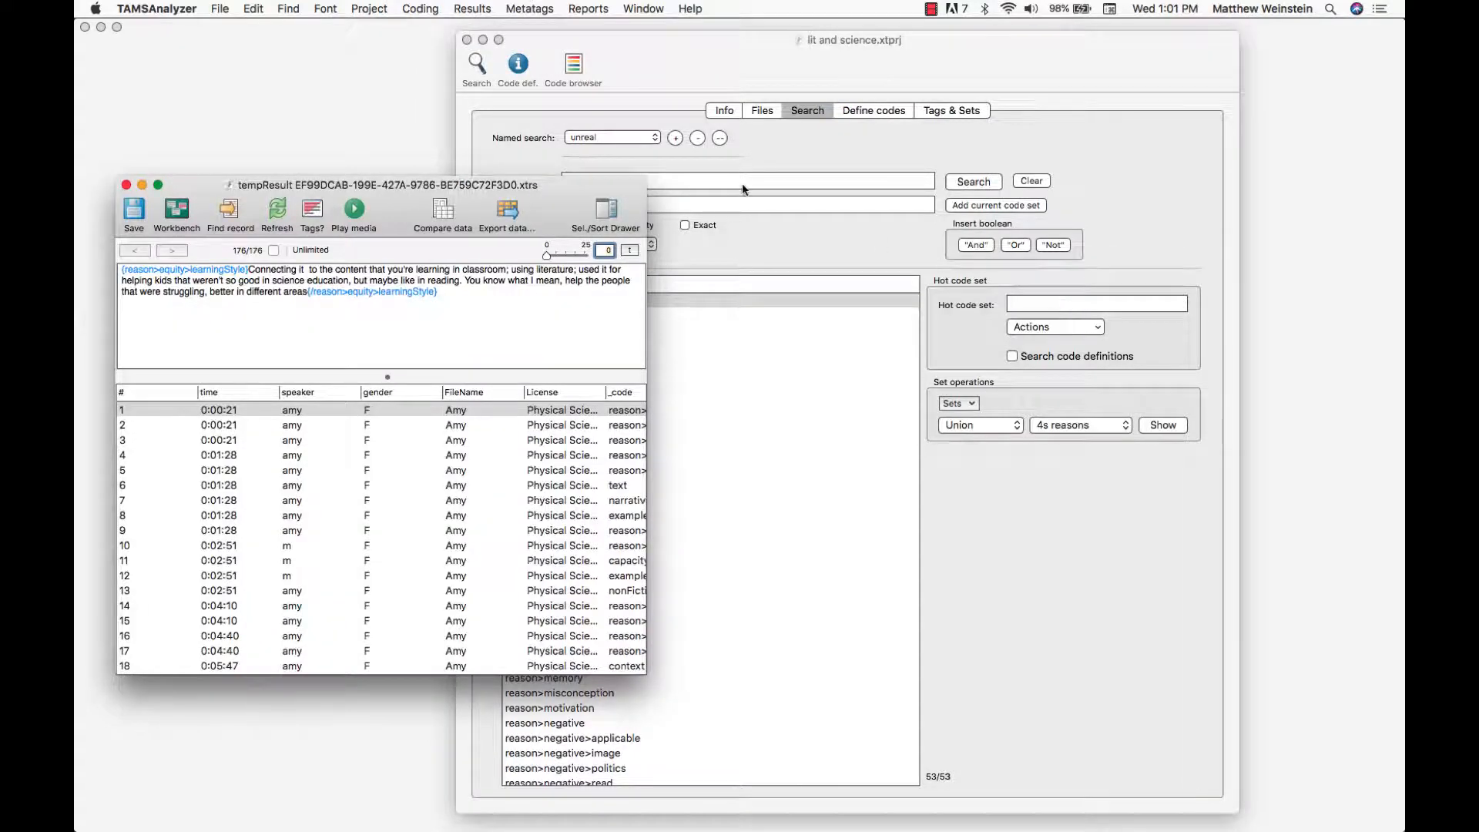
{"action": "left_click_drag", "start_coordinate": [574, 193], "coordinate": [851, 167]}
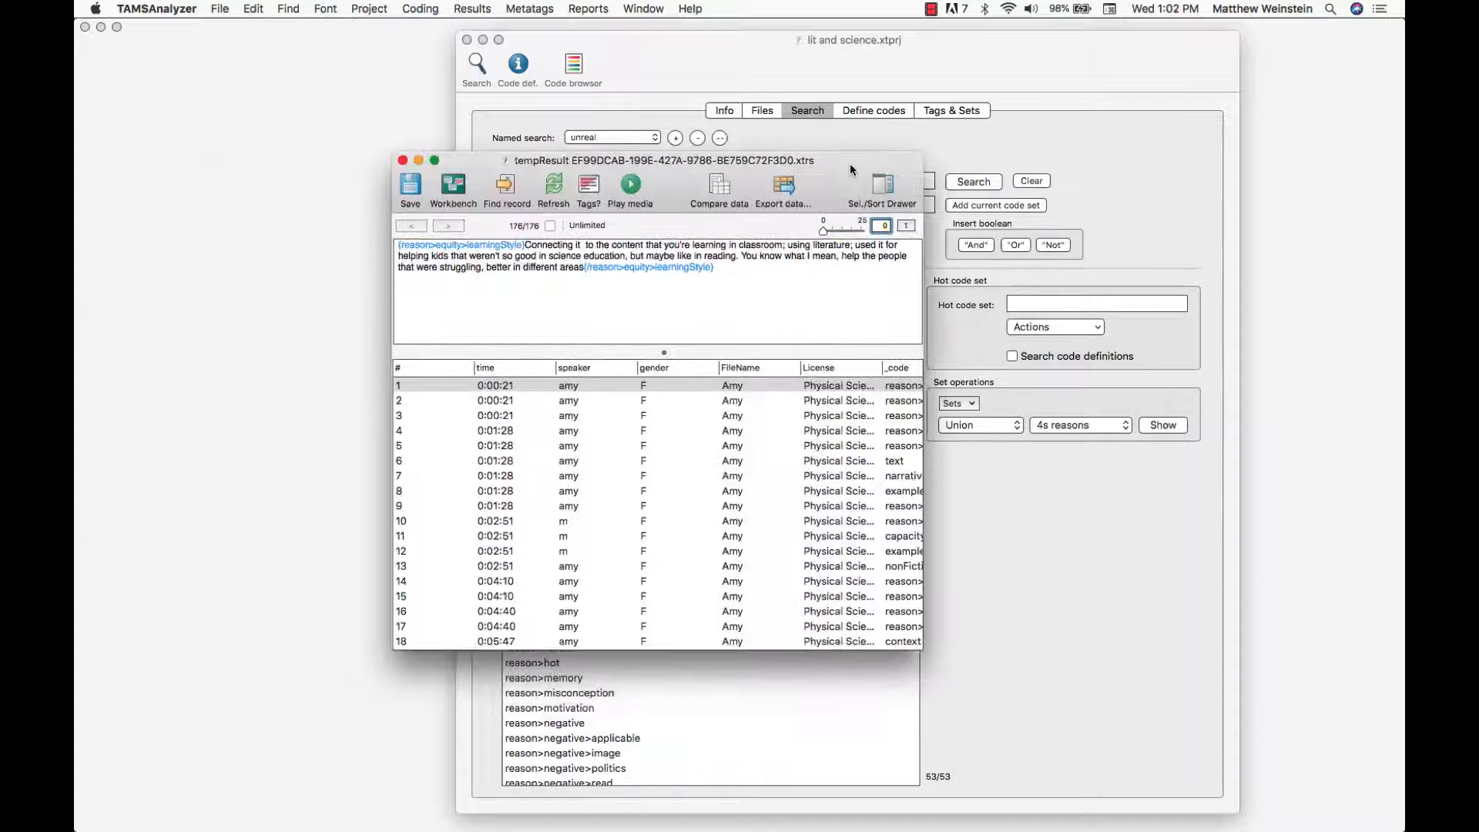
{"action": "left_click", "coordinate": [885, 187]}
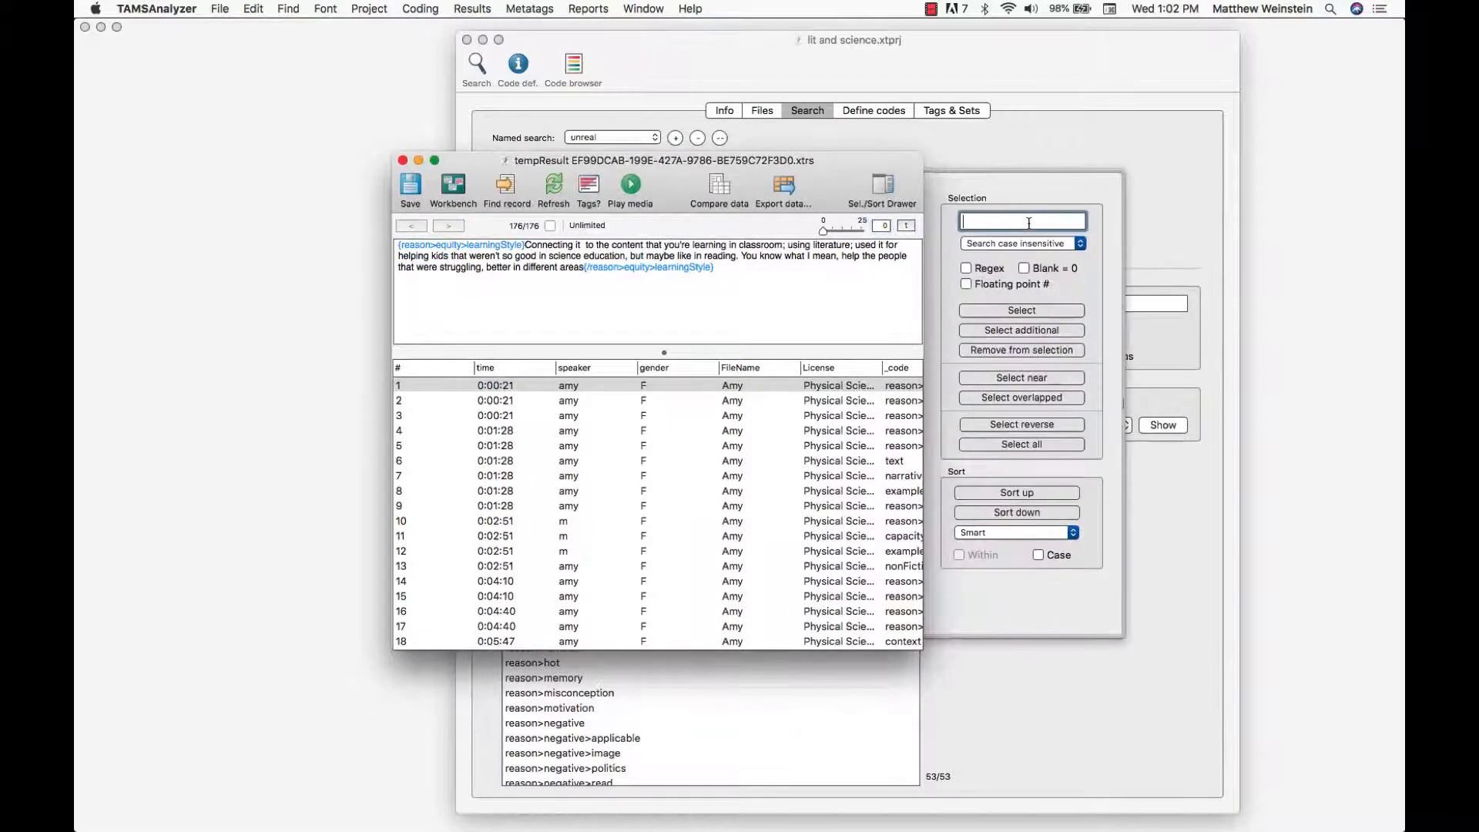
{"action": "left_click", "coordinate": [896, 368]}
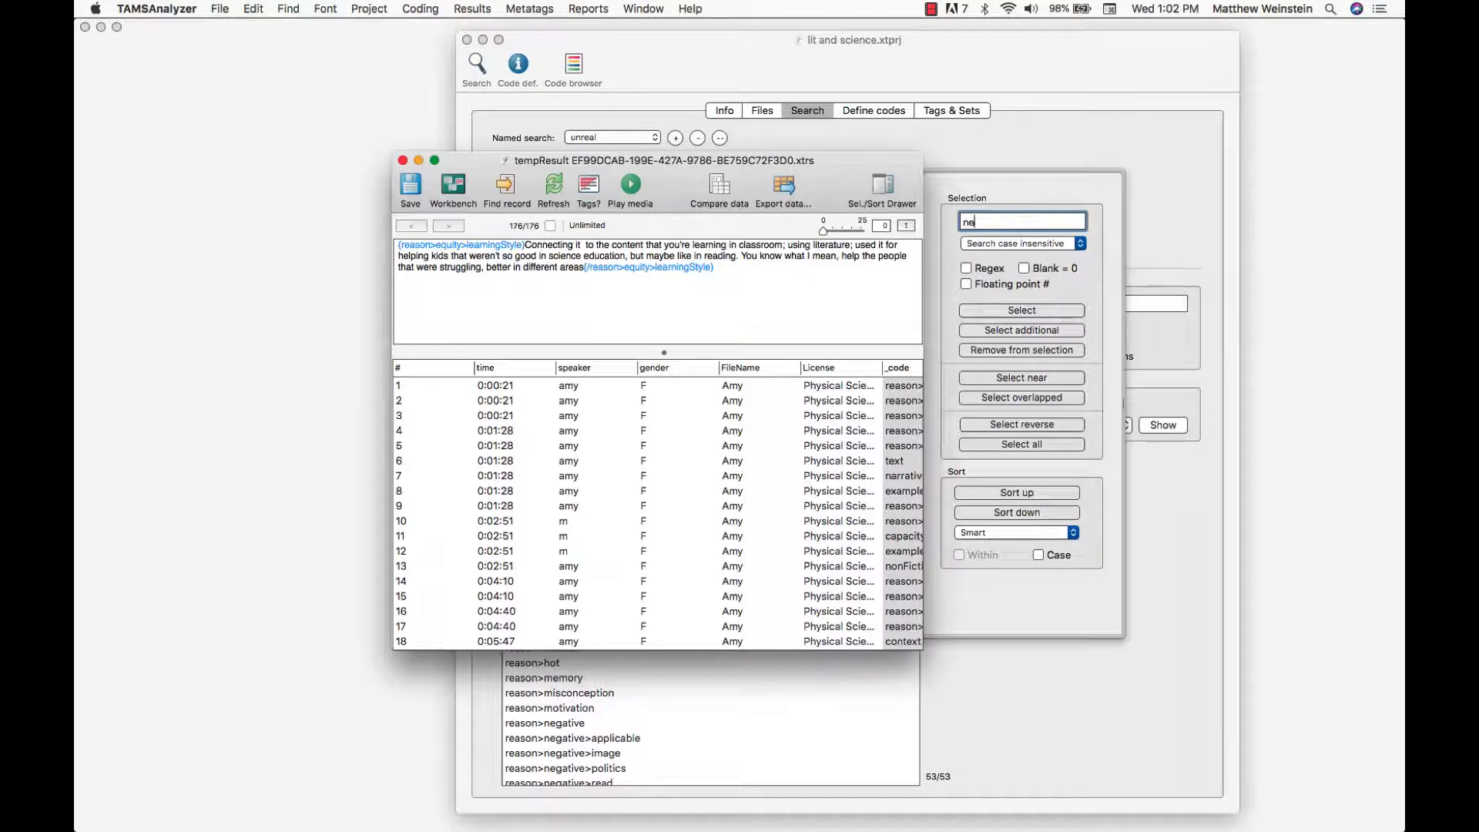
{"action": "key", "text": "Return"}
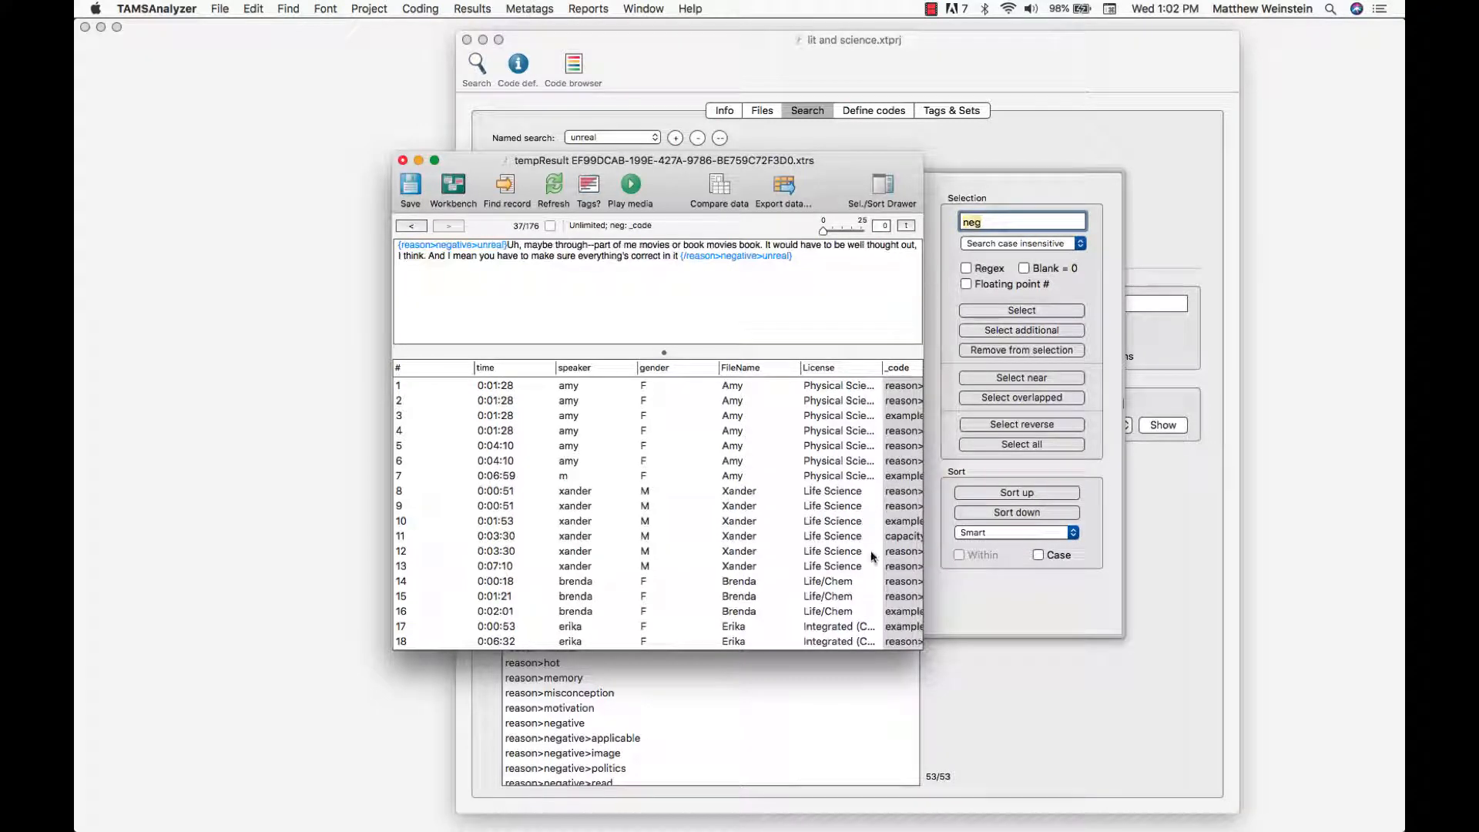
Generate a Compare data report of the selected records with Codes on the X axis and _data as the included field
{"action": "left_click_drag", "start_coordinate": [834, 160], "coordinate": [742, 208]}
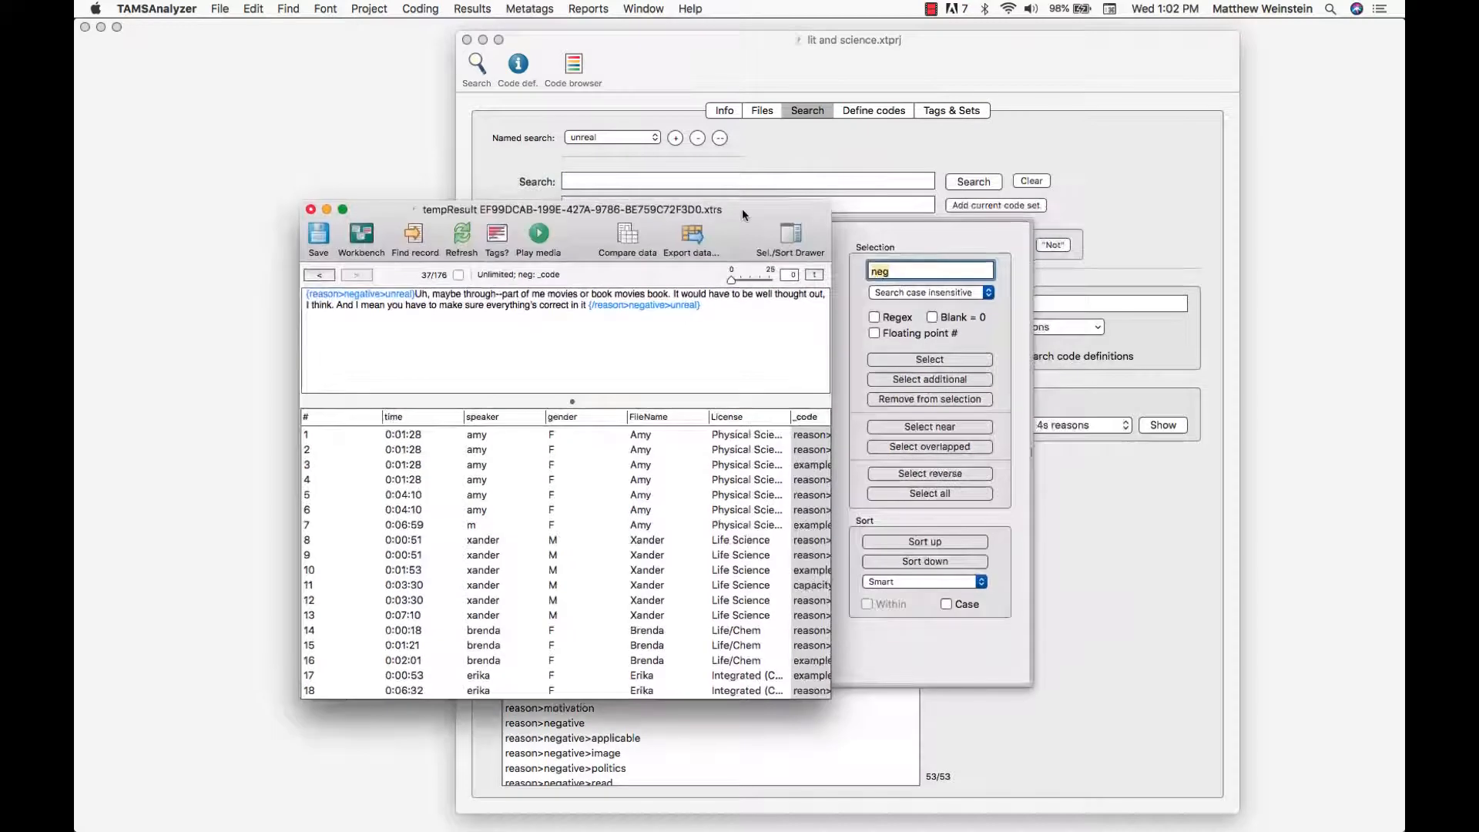
{"action": "left_click", "coordinate": [626, 239]}
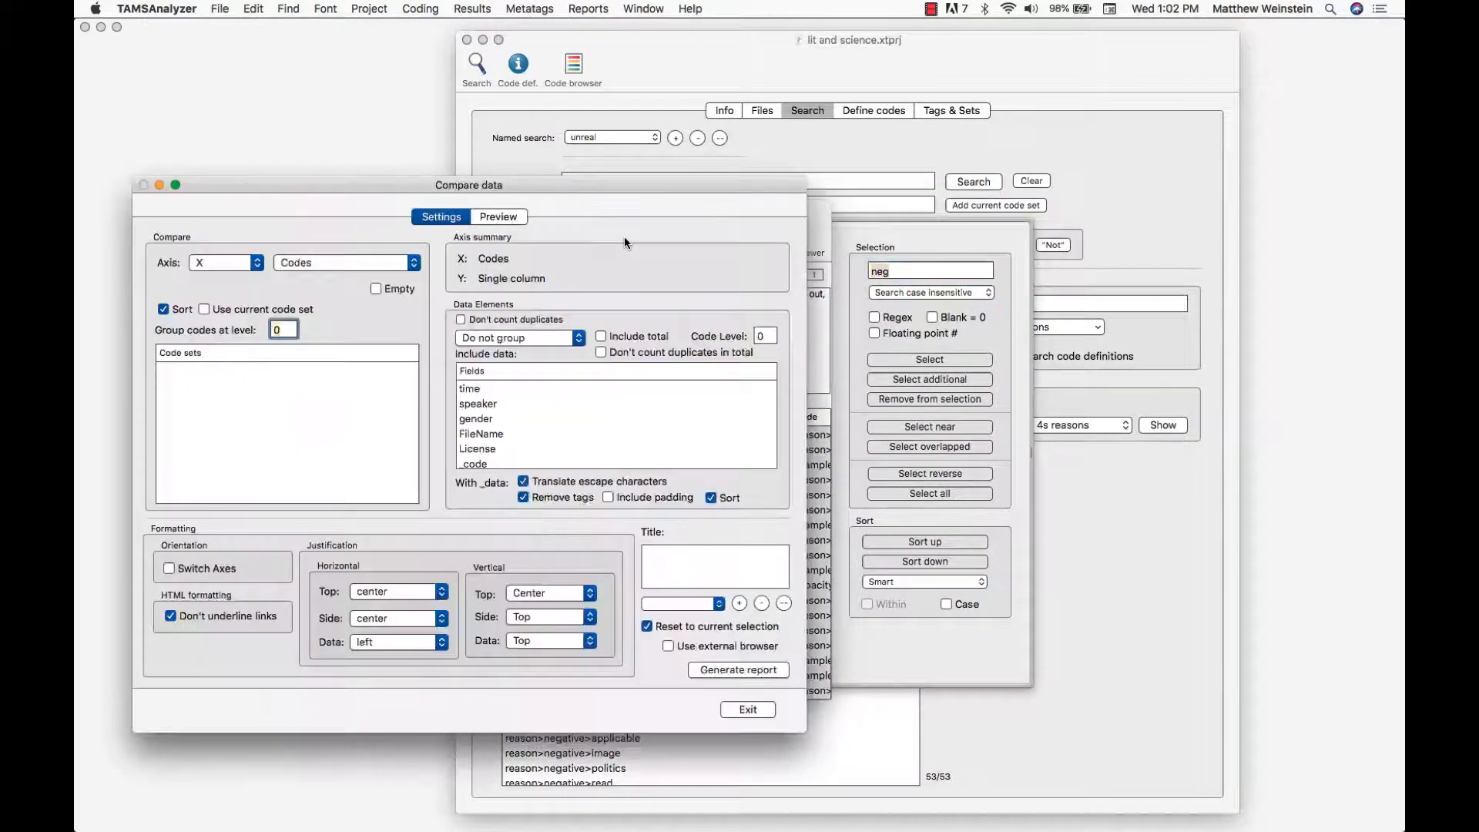
{"action": "left_click_drag", "start_coordinate": [653, 185], "coordinate": [802, 129]}
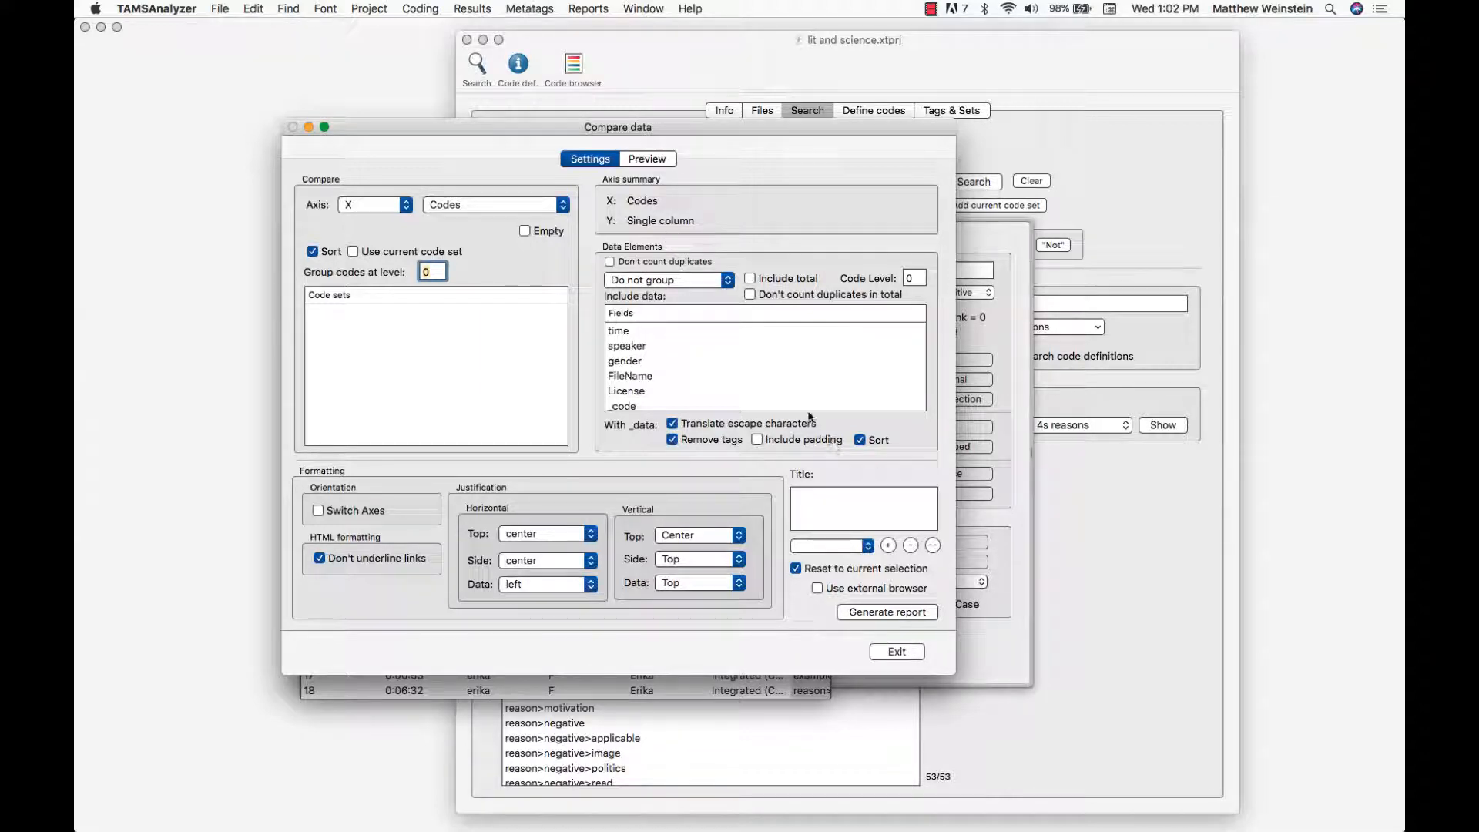
{"action": "scroll", "coordinate": [794, 362], "scroll_direction": "down", "scroll_amount": 2}
{"action": "scroll", "coordinate": [794, 362], "scroll_direction": "up", "scroll_amount": 2}
{"action": "scroll", "coordinate": [795, 366], "scroll_direction": "down", "scroll_amount": 3}
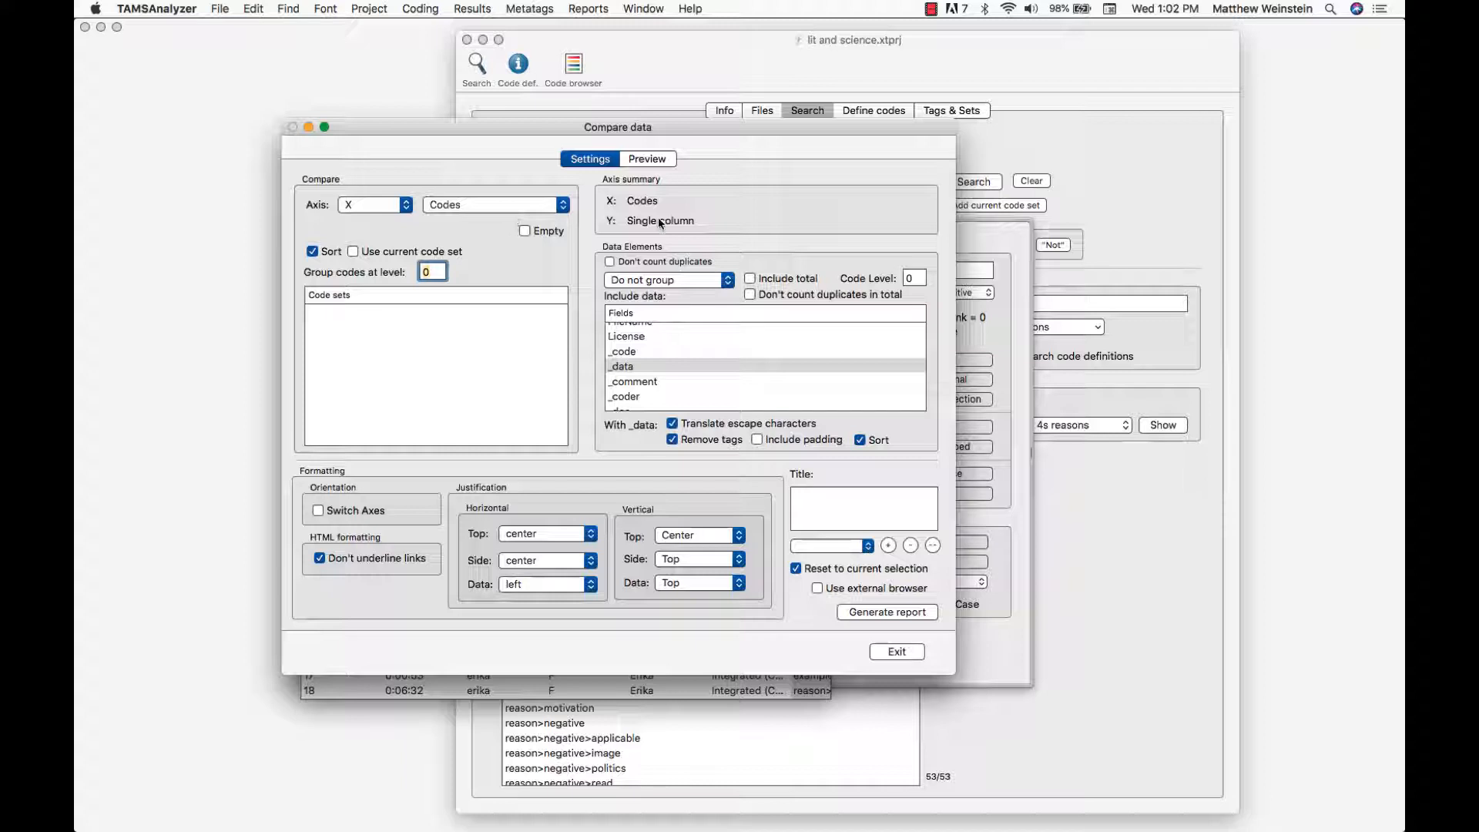
{"action": "left_click", "coordinate": [905, 612]}
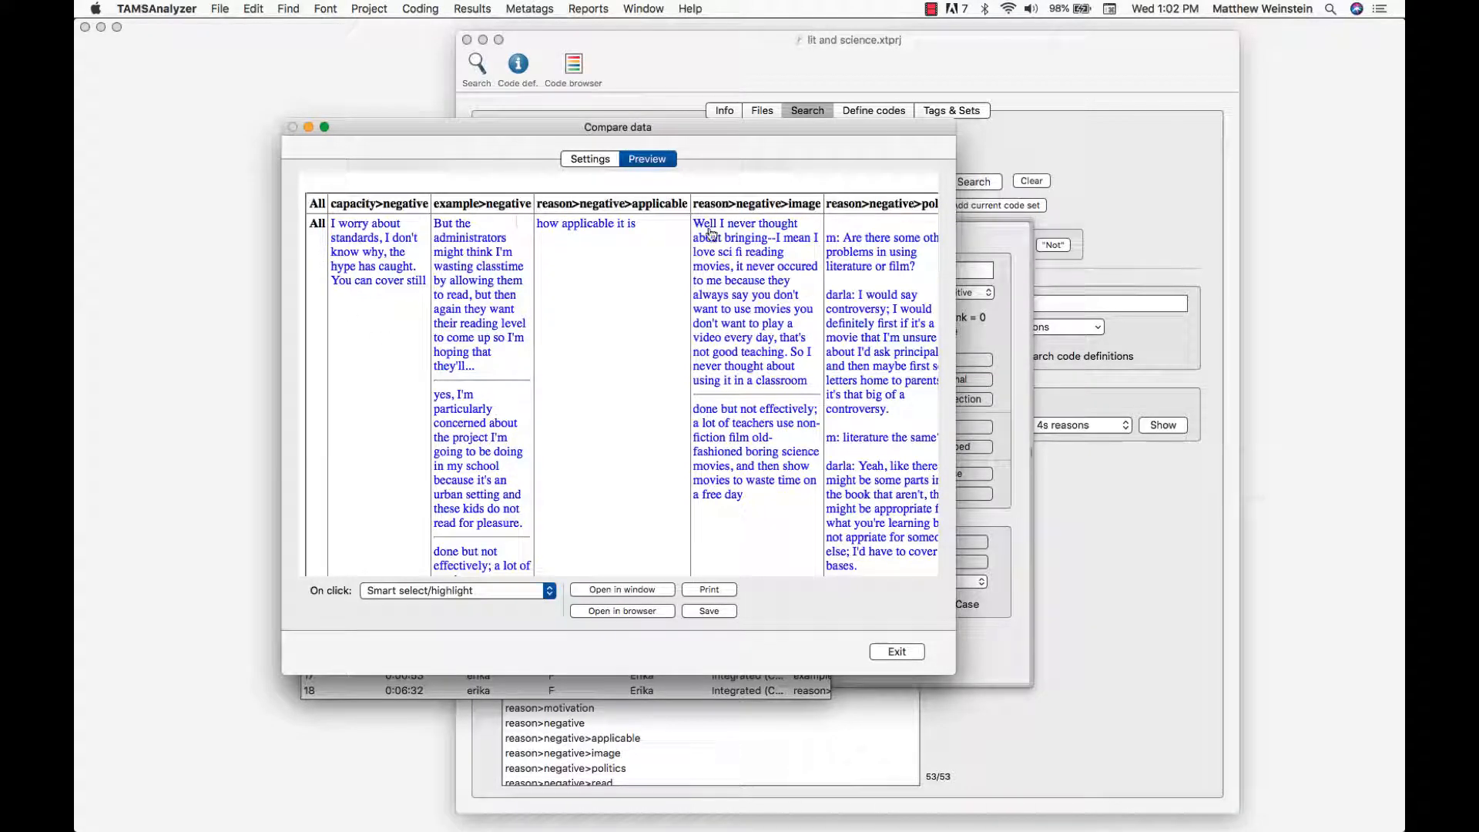
Examine the passages listed under each negative code in the column-based comparison report
{"action": "scroll", "coordinate": [667, 308], "scroll_direction": "down", "scroll_amount": 10}
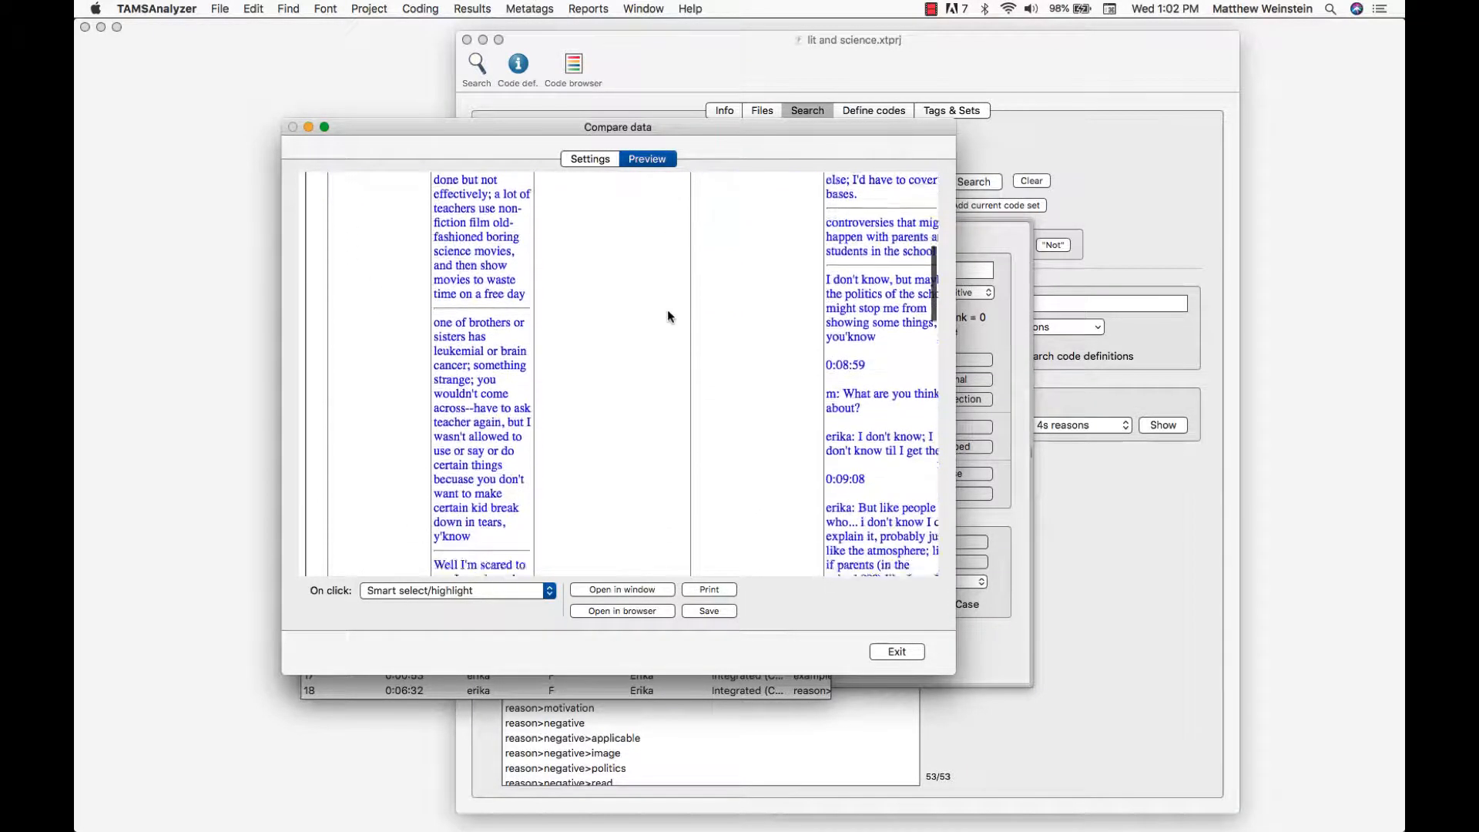
{"action": "scroll", "coordinate": [667, 316], "scroll_direction": "down", "scroll_amount": 10}
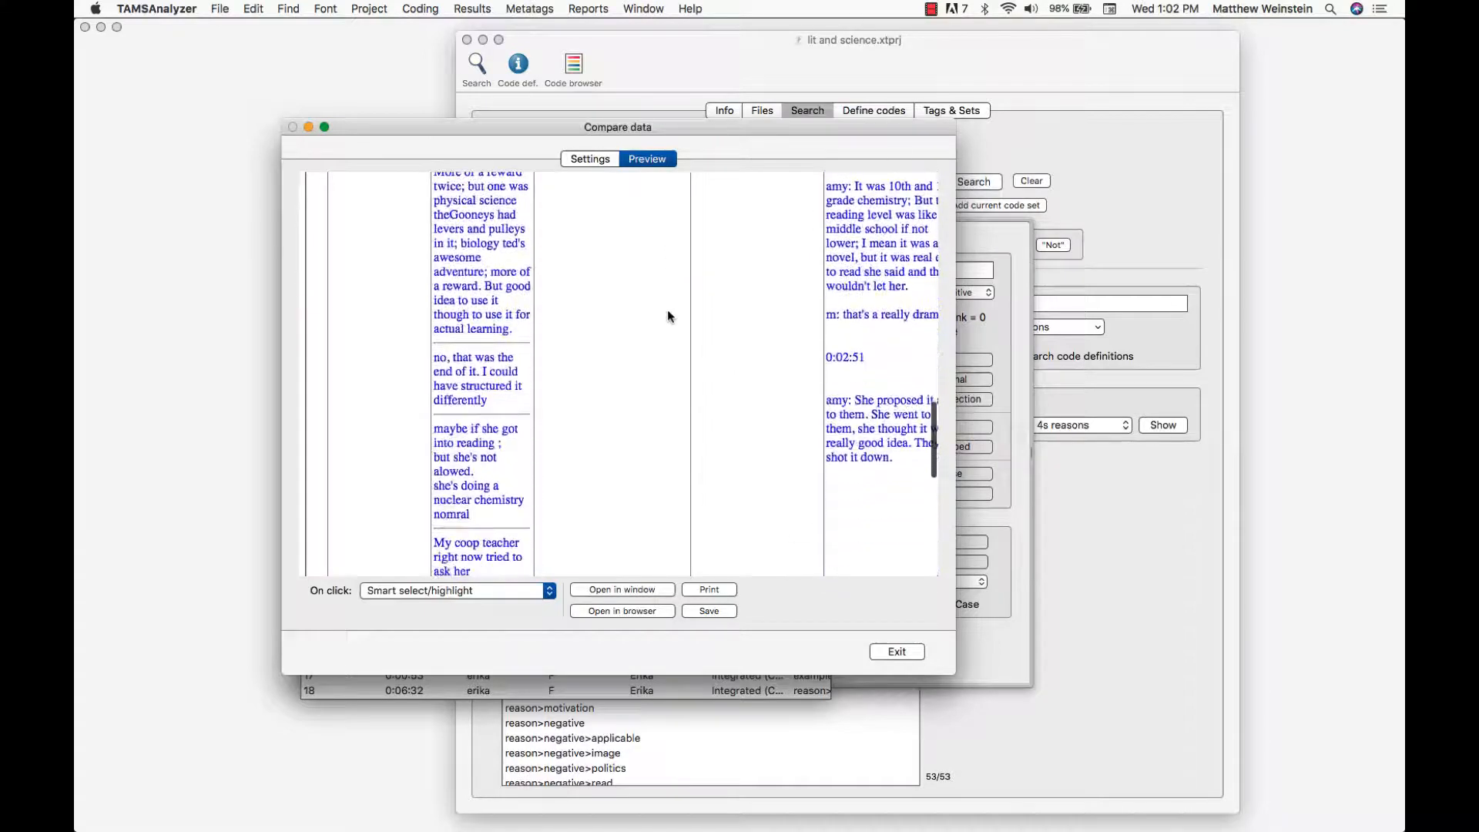
{"action": "scroll", "coordinate": [667, 316], "scroll_direction": "down", "scroll_amount": 5}
{"action": "scroll", "coordinate": [667, 316], "scroll_direction": "up", "scroll_amount": 8}
{"action": "scroll", "coordinate": [667, 316], "scroll_direction": "up", "scroll_amount": 10}
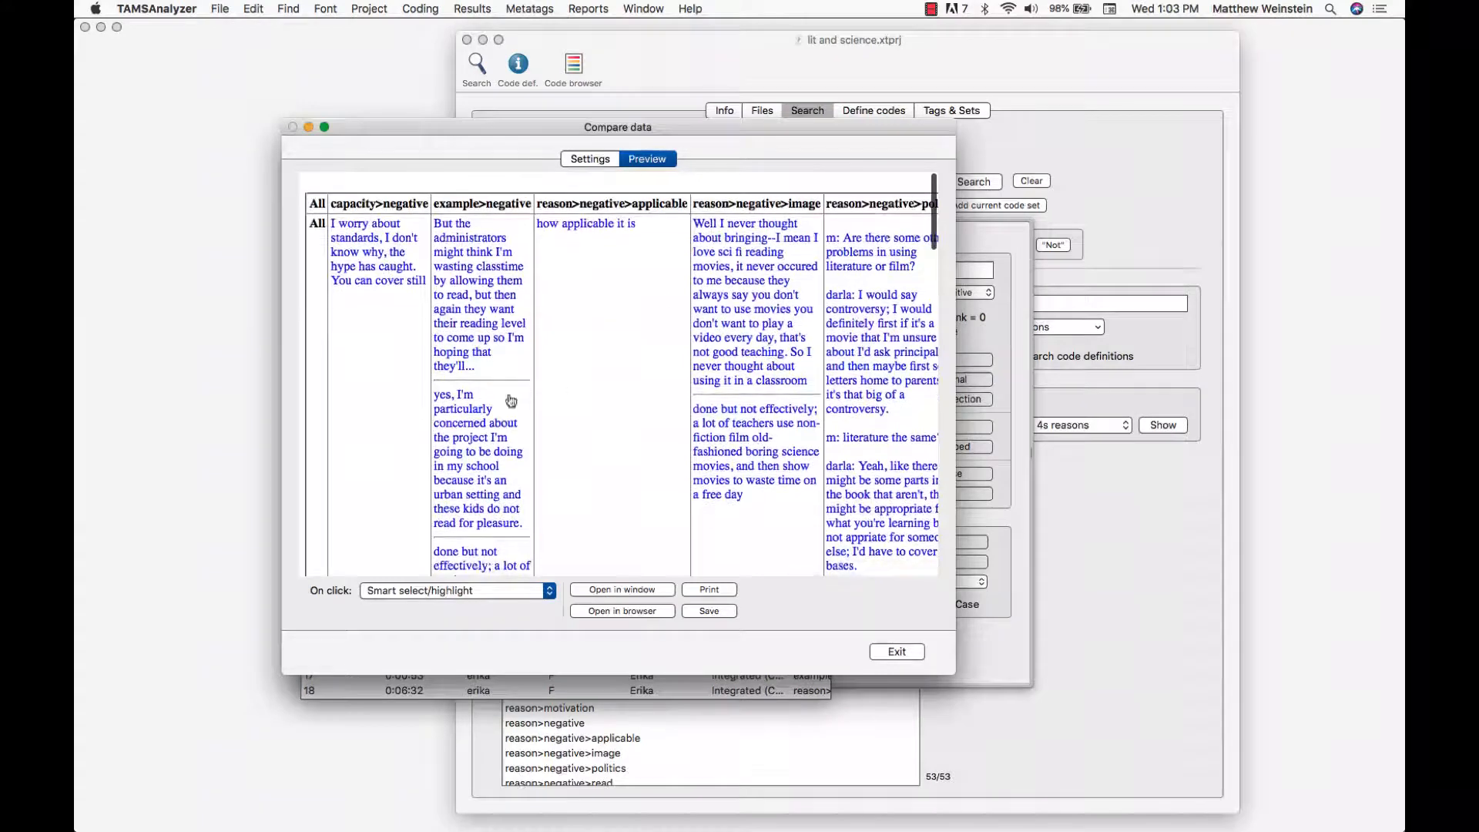
{"action": "scroll", "coordinate": [586, 379], "scroll_direction": "down", "scroll_amount": 15}
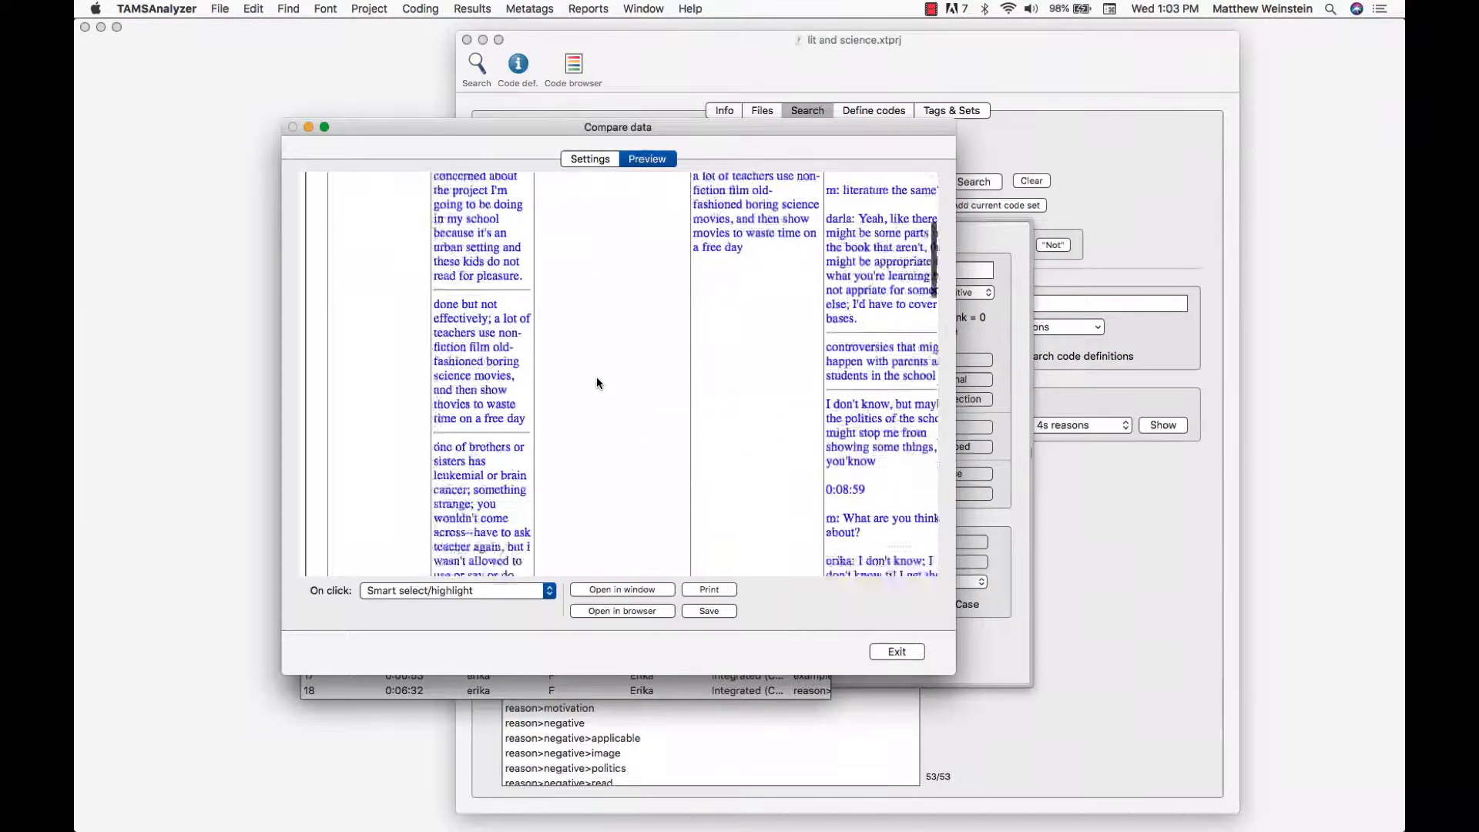
{"action": "scroll", "coordinate": [597, 383], "scroll_direction": "up", "scroll_amount": 15}
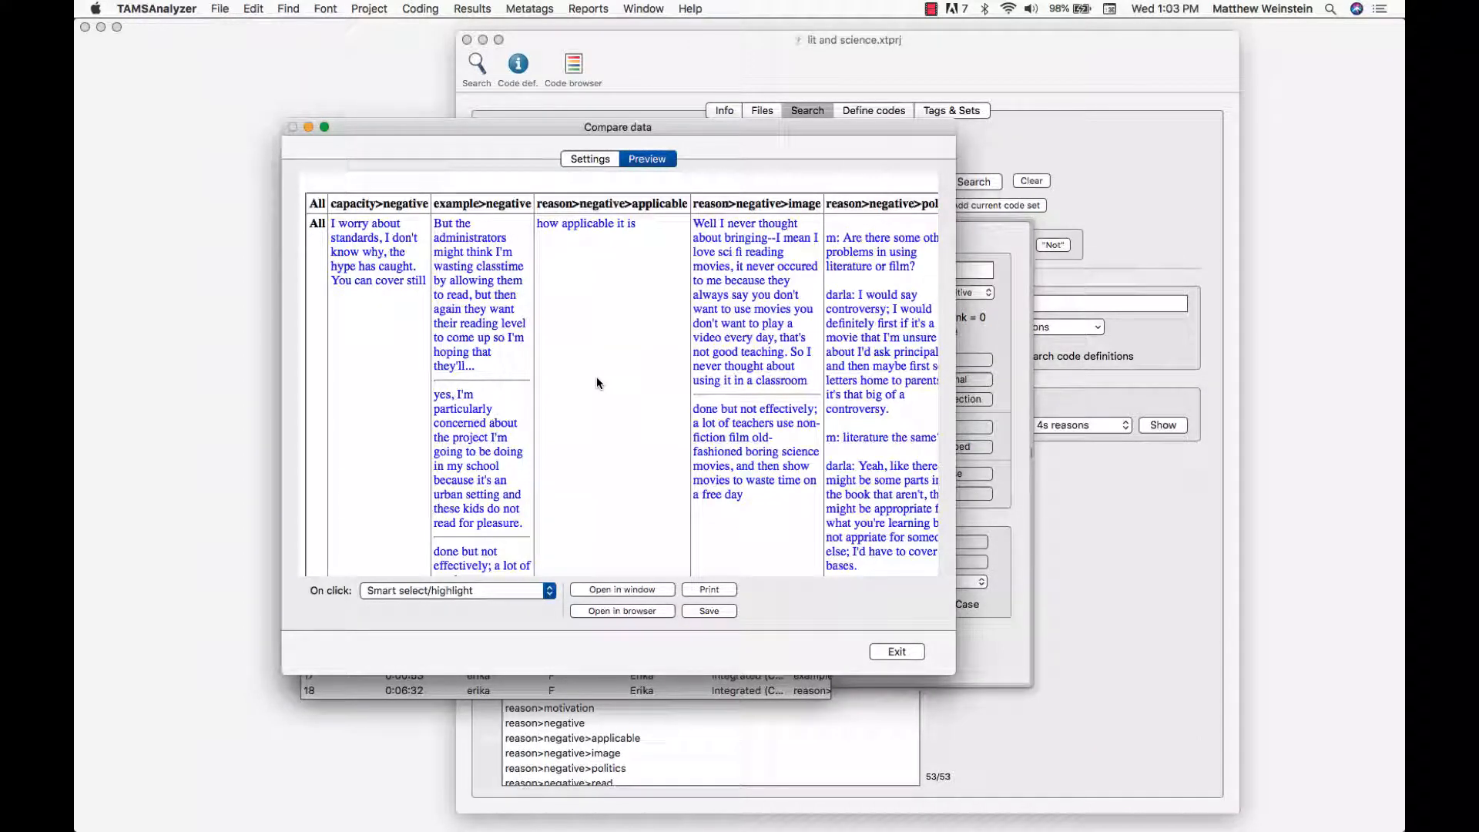
Switch the axes of the comparison and regenerate the report so that each code gets its own row
{"action": "left_click", "coordinate": [590, 158]}
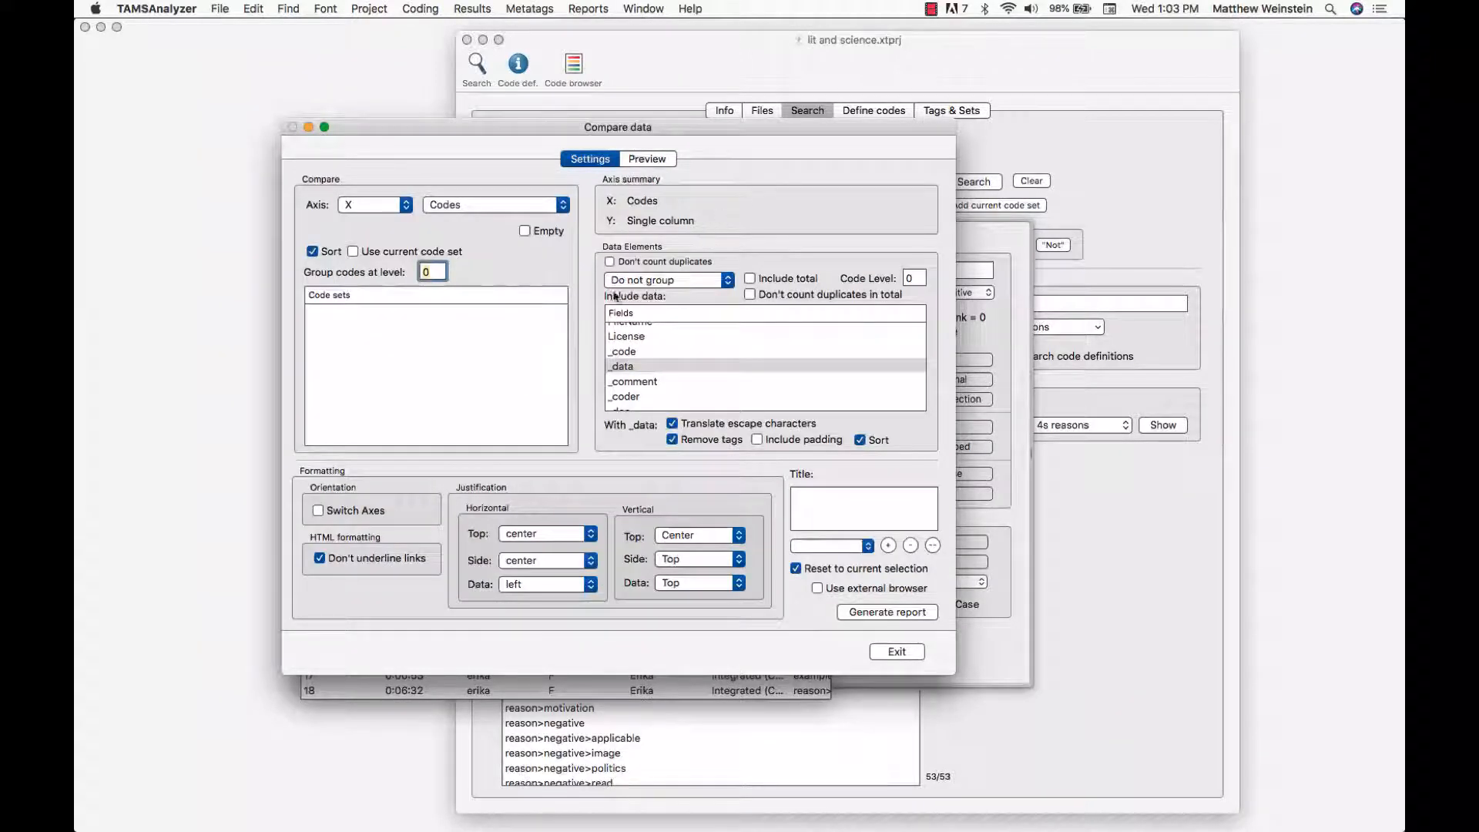
{"action": "left_click", "coordinate": [373, 515]}
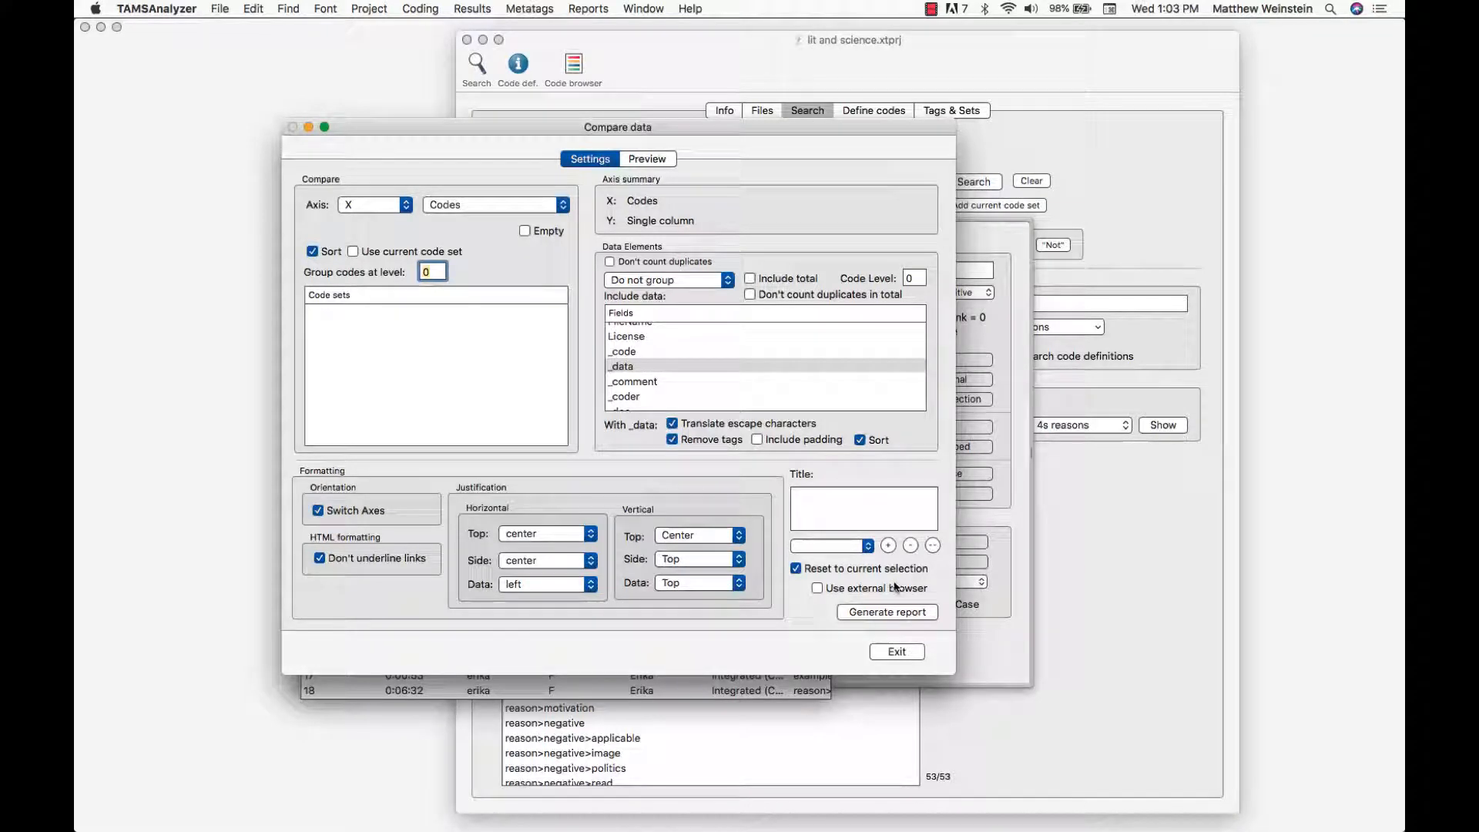
{"action": "left_click", "coordinate": [907, 611]}
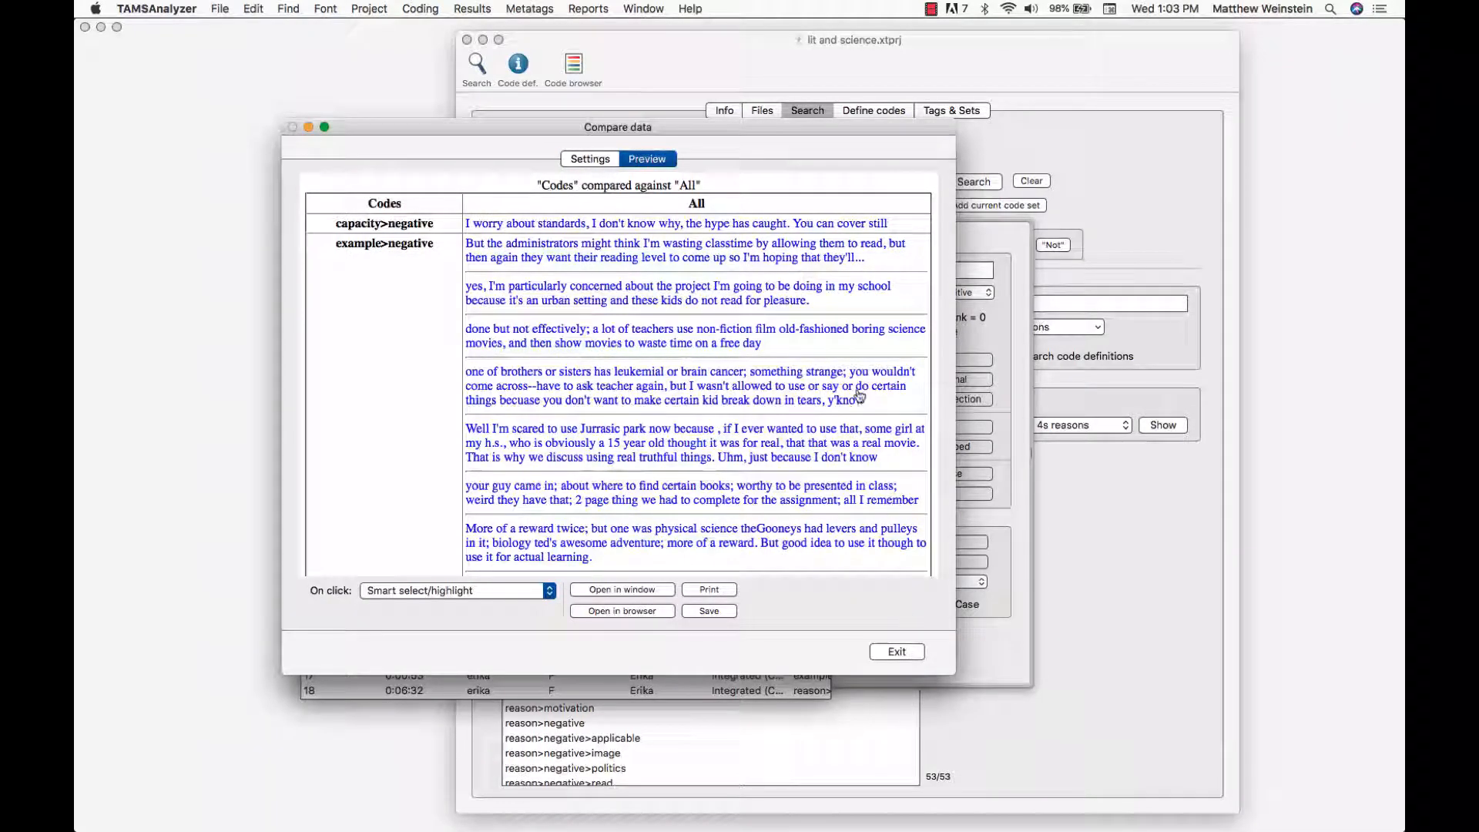
Review the passages grouped under each negative code throughout the row-based comparison report
{"action": "scroll", "coordinate": [877, 369], "scroll_direction": "down", "scroll_amount": 10}
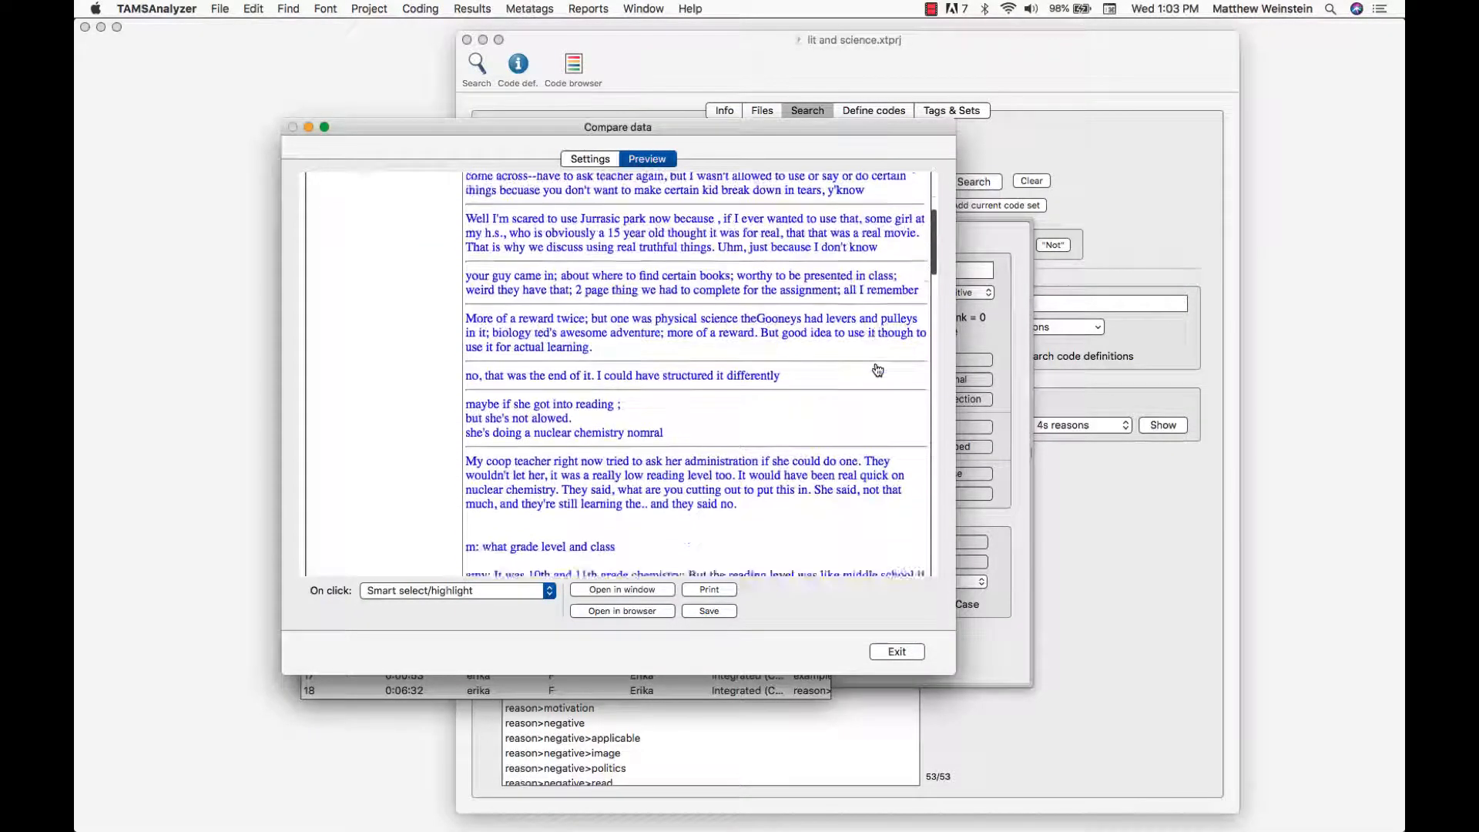
{"action": "scroll", "coordinate": [877, 369], "scroll_direction": "down", "scroll_amount": 10}
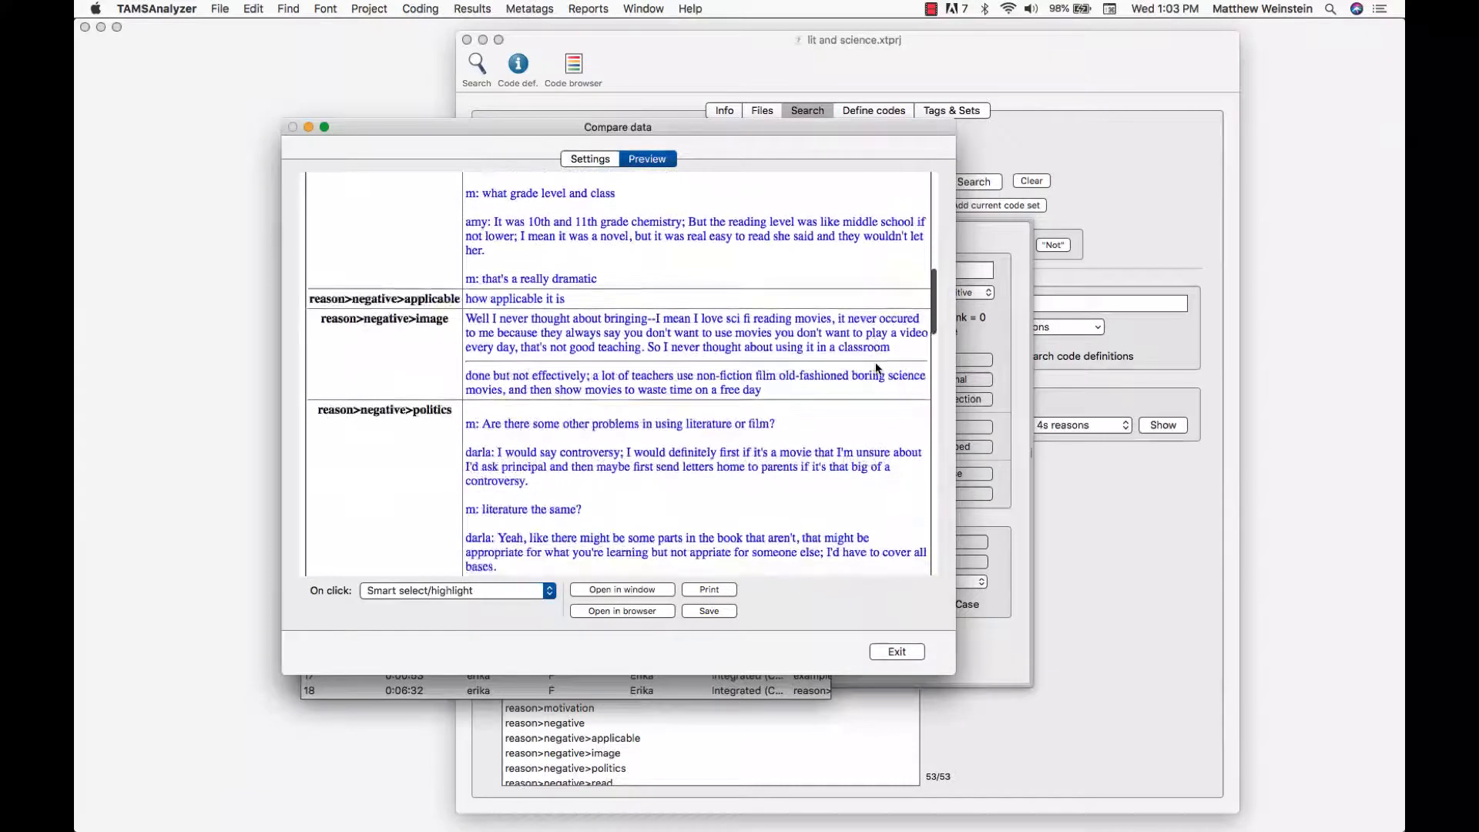
{"action": "scroll", "coordinate": [876, 369], "scroll_direction": "down", "scroll_amount": 10}
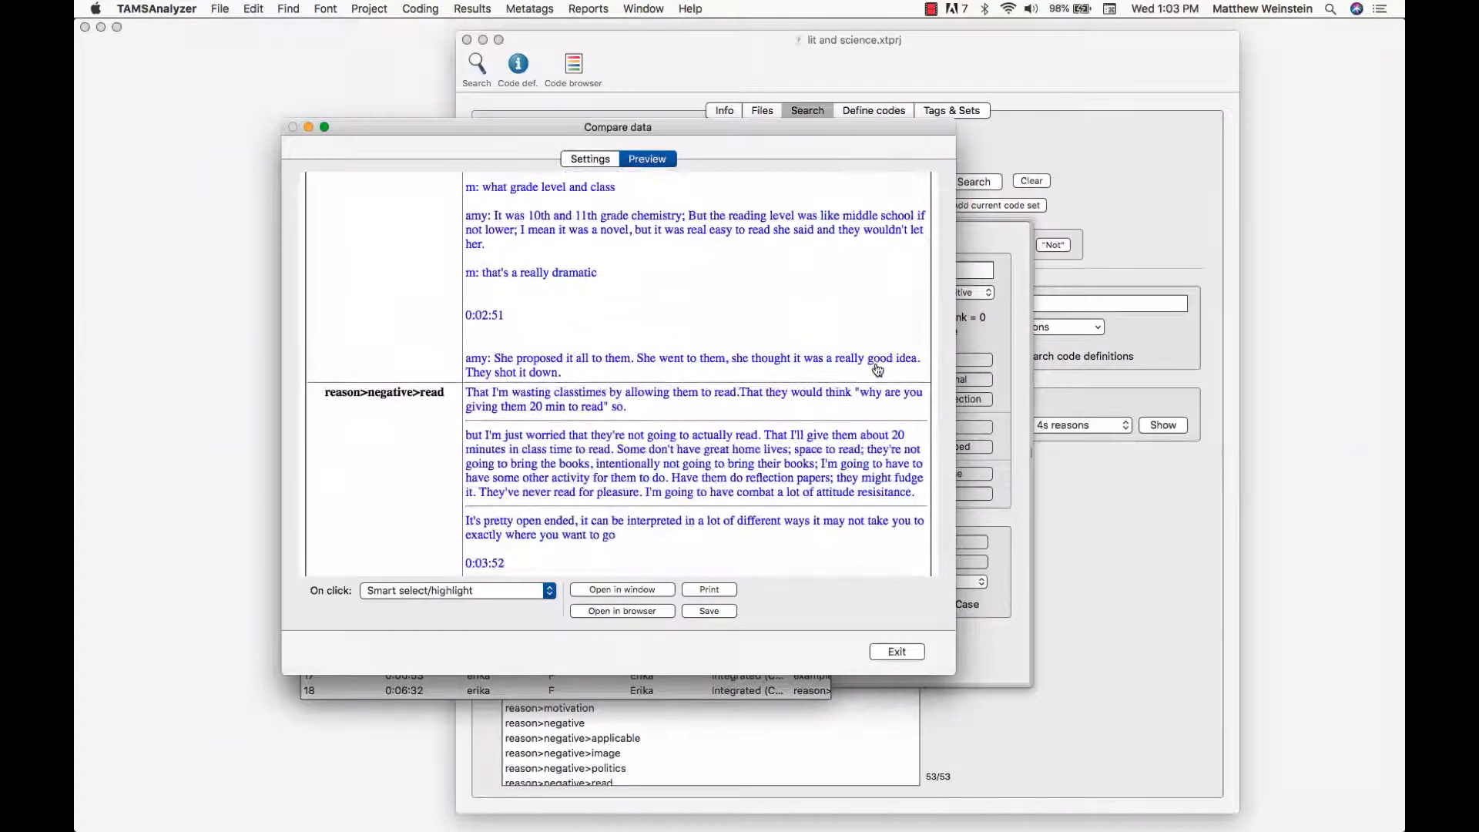
{"action": "scroll", "coordinate": [877, 369], "scroll_direction": "down", "scroll_amount": 10}
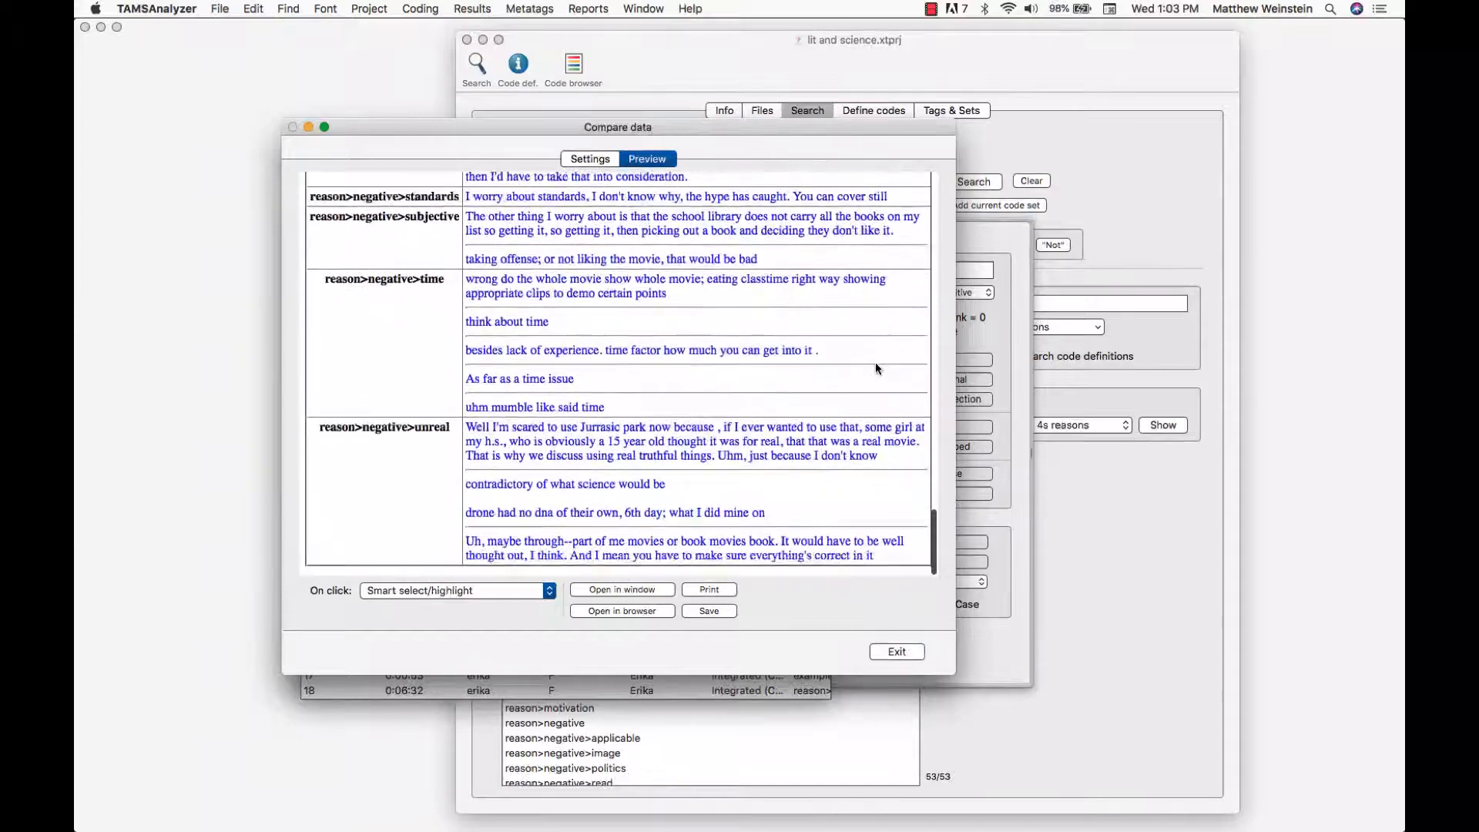
{"action": "scroll", "coordinate": [875, 363], "scroll_direction": "up", "scroll_amount": 20}
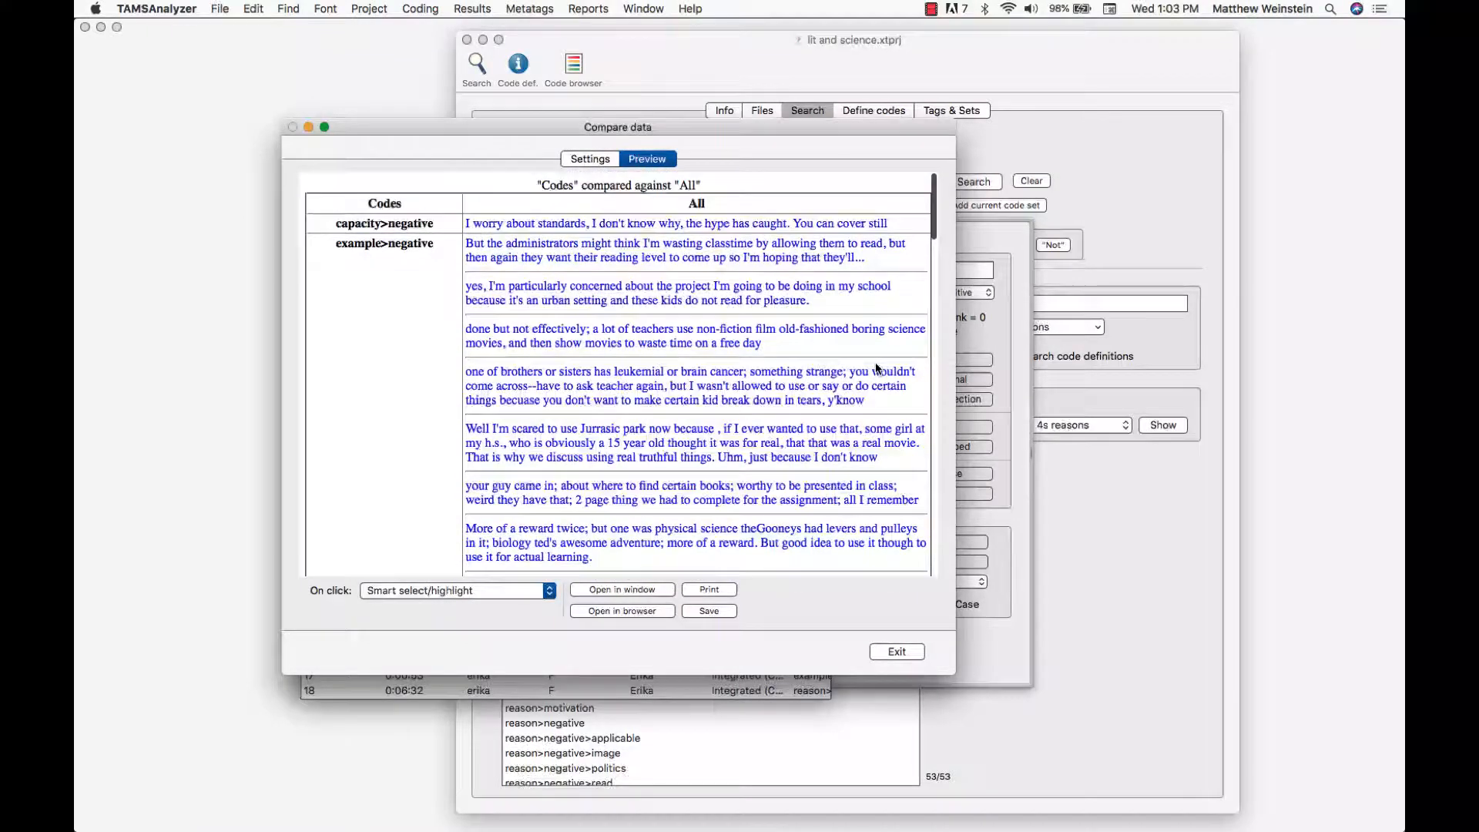
{"action": "scroll", "coordinate": [876, 369], "scroll_direction": "down", "scroll_amount": 2}
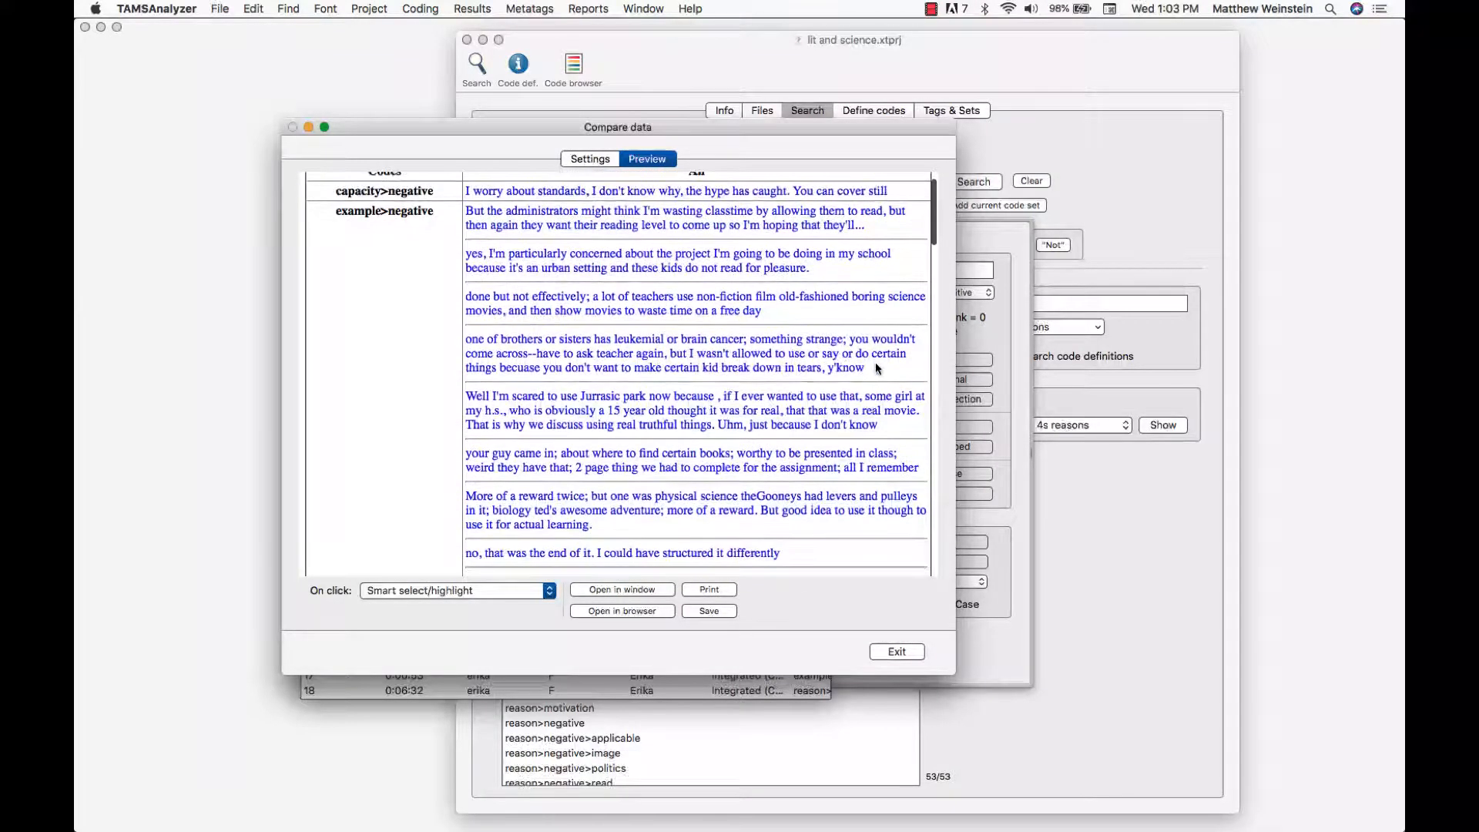
{"action": "scroll", "coordinate": [876, 369], "scroll_direction": "up", "scroll_amount": 2}
{"action": "scroll", "coordinate": [875, 368], "scroll_direction": "down", "scroll_amount": 1}
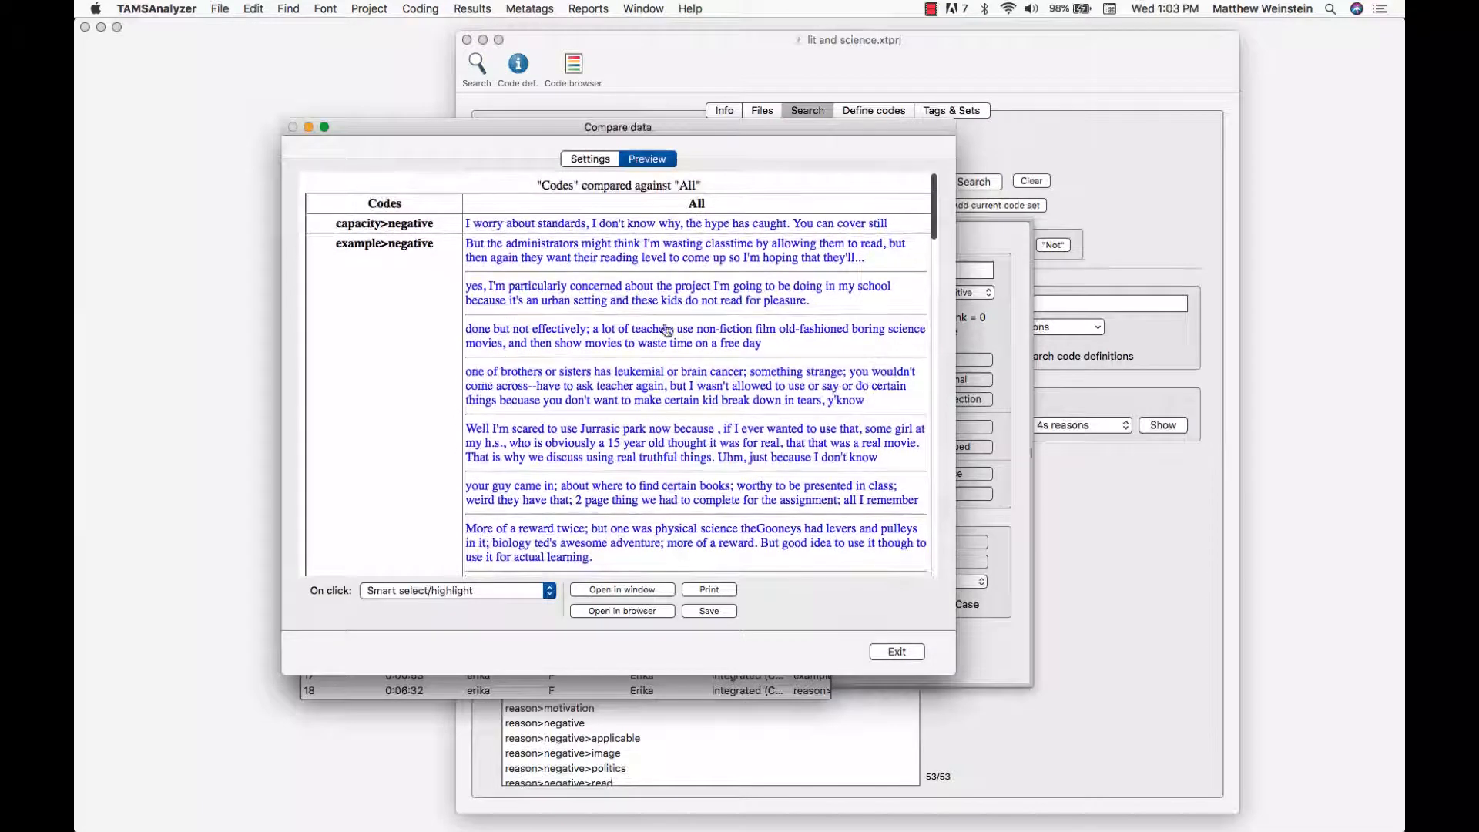
{"action": "scroll", "coordinate": [897, 292], "scroll_direction": "down", "scroll_amount": 5}
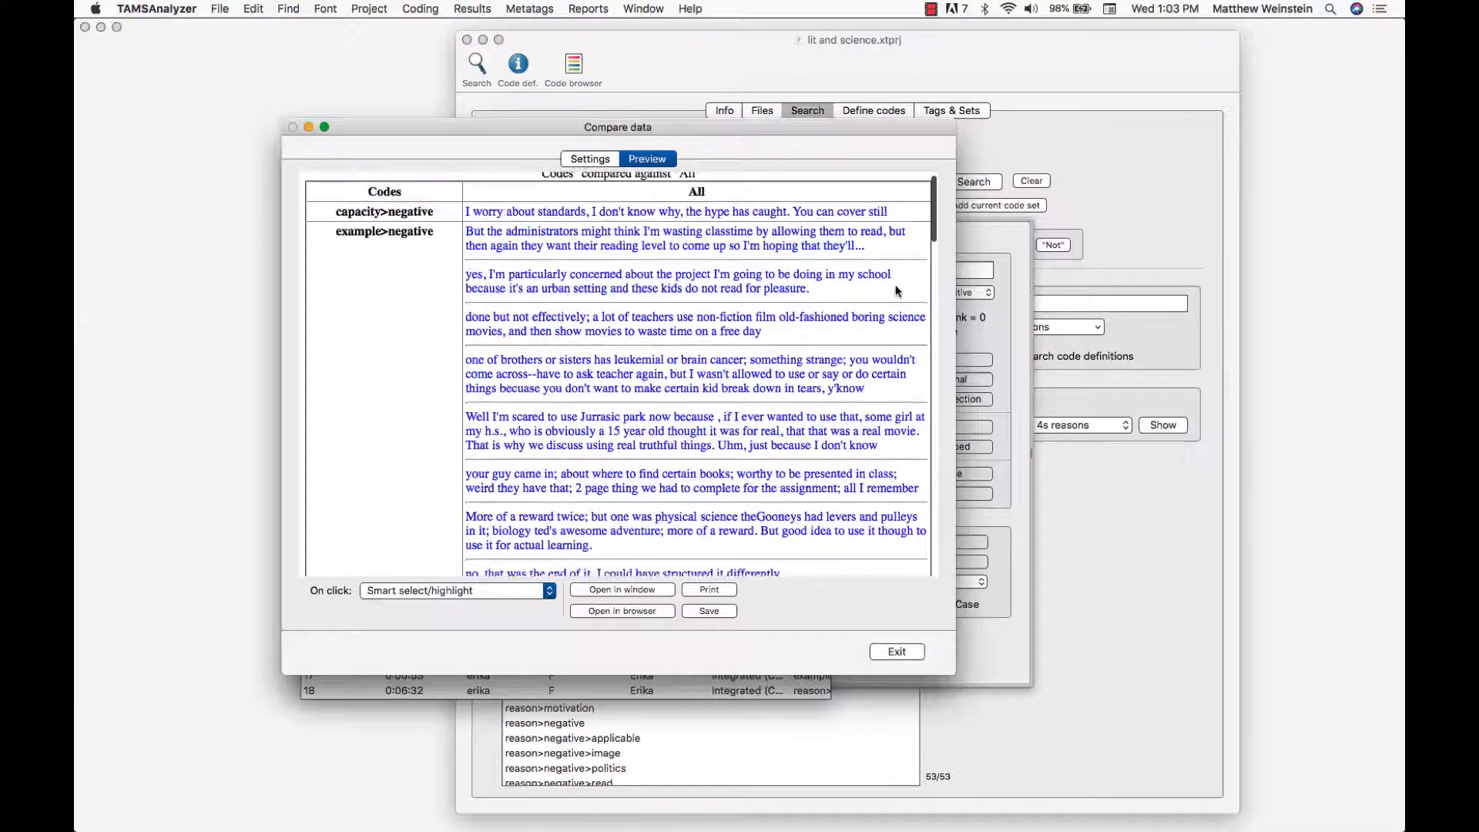
{"action": "scroll", "coordinate": [897, 291], "scroll_direction": "down", "scroll_amount": 8}
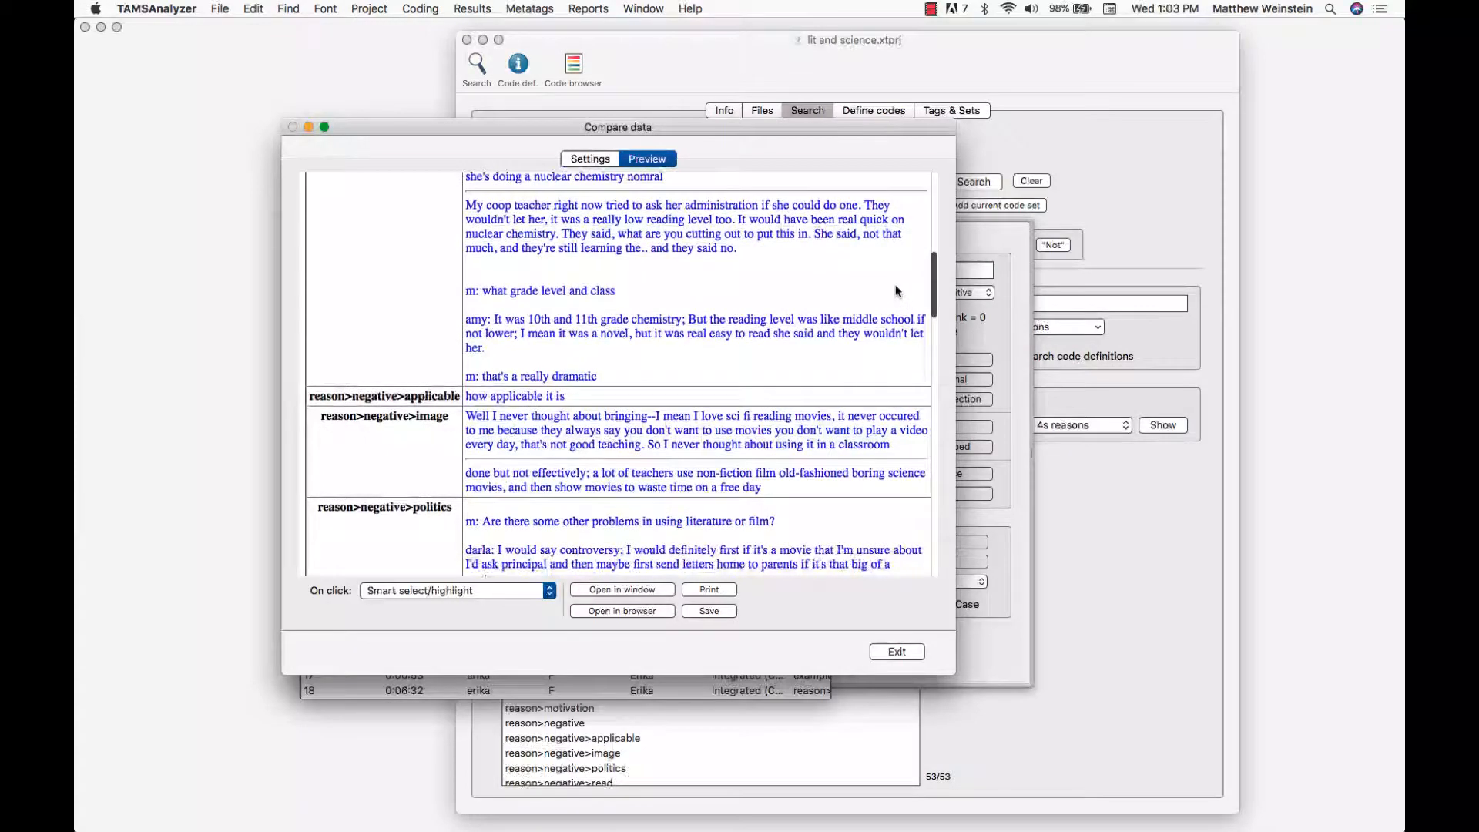
{"action": "scroll", "coordinate": [897, 291], "scroll_direction": "up", "scroll_amount": 15}
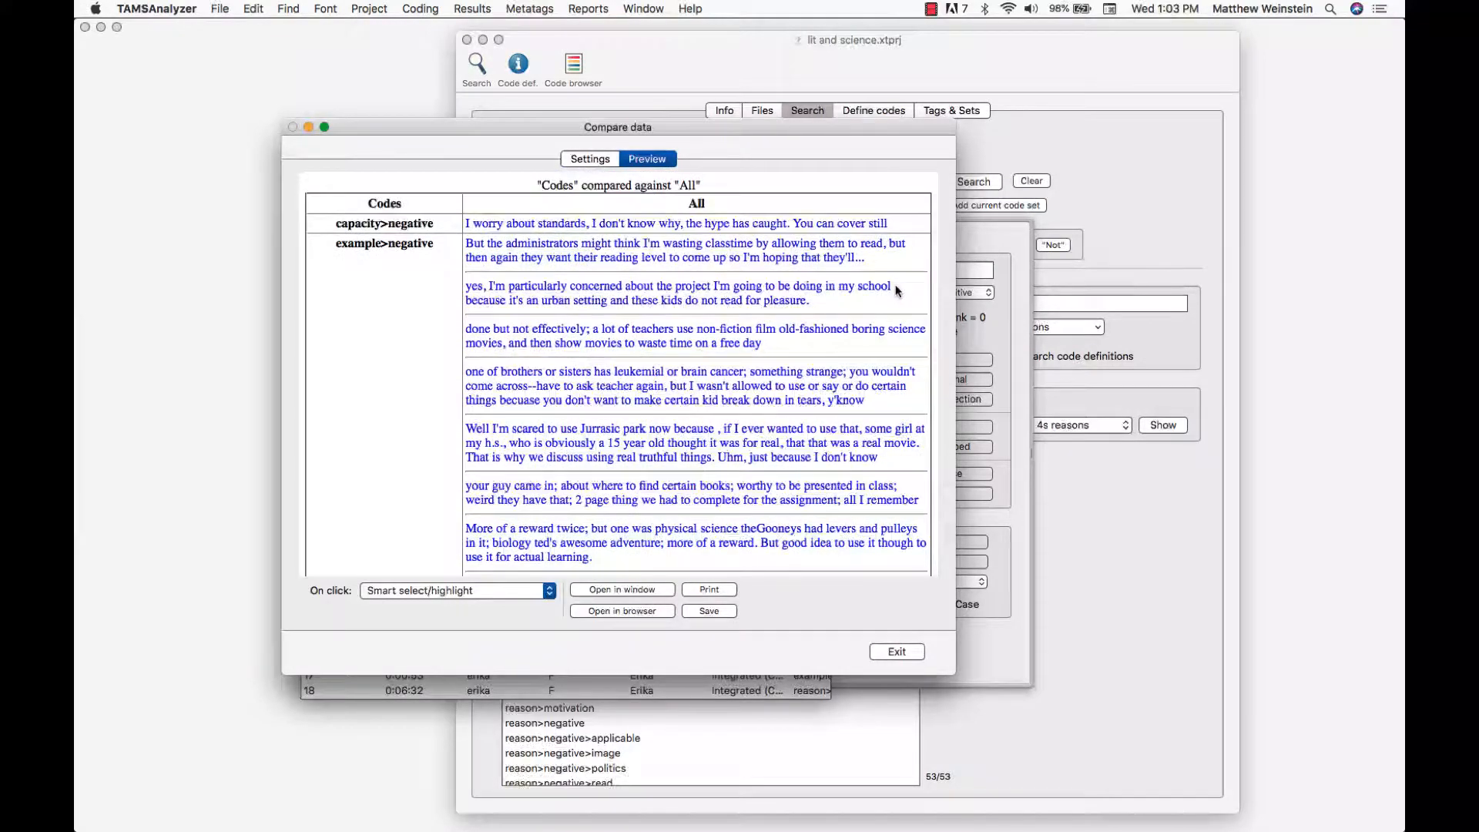
{"action": "scroll", "coordinate": [896, 291], "scroll_direction": "down", "scroll_amount": 15}
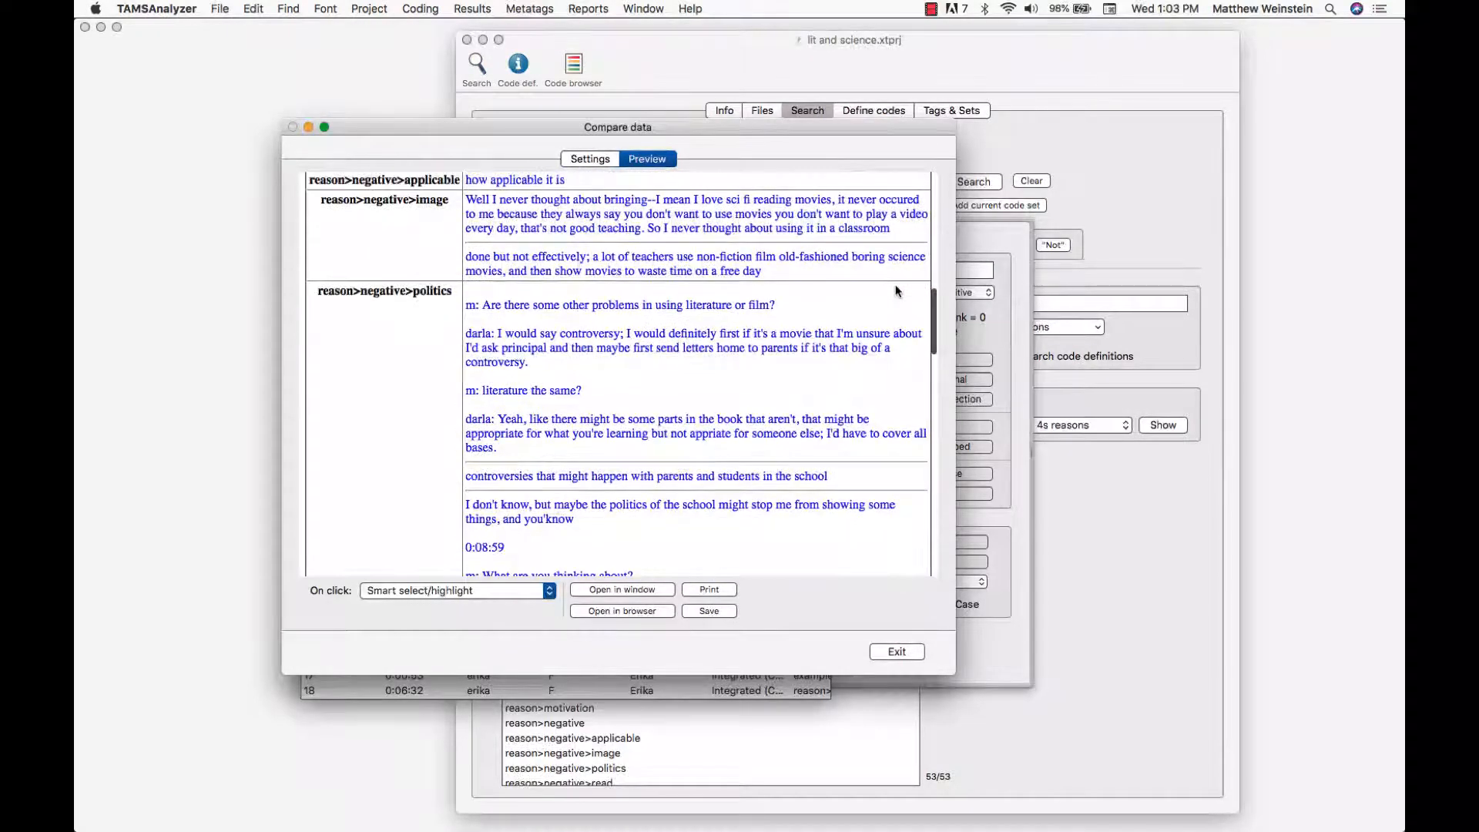
{"action": "scroll", "coordinate": [896, 291], "scroll_direction": "down", "scroll_amount": 10}
{"action": "scroll", "coordinate": [897, 291], "scroll_direction": "up", "scroll_amount": 20}
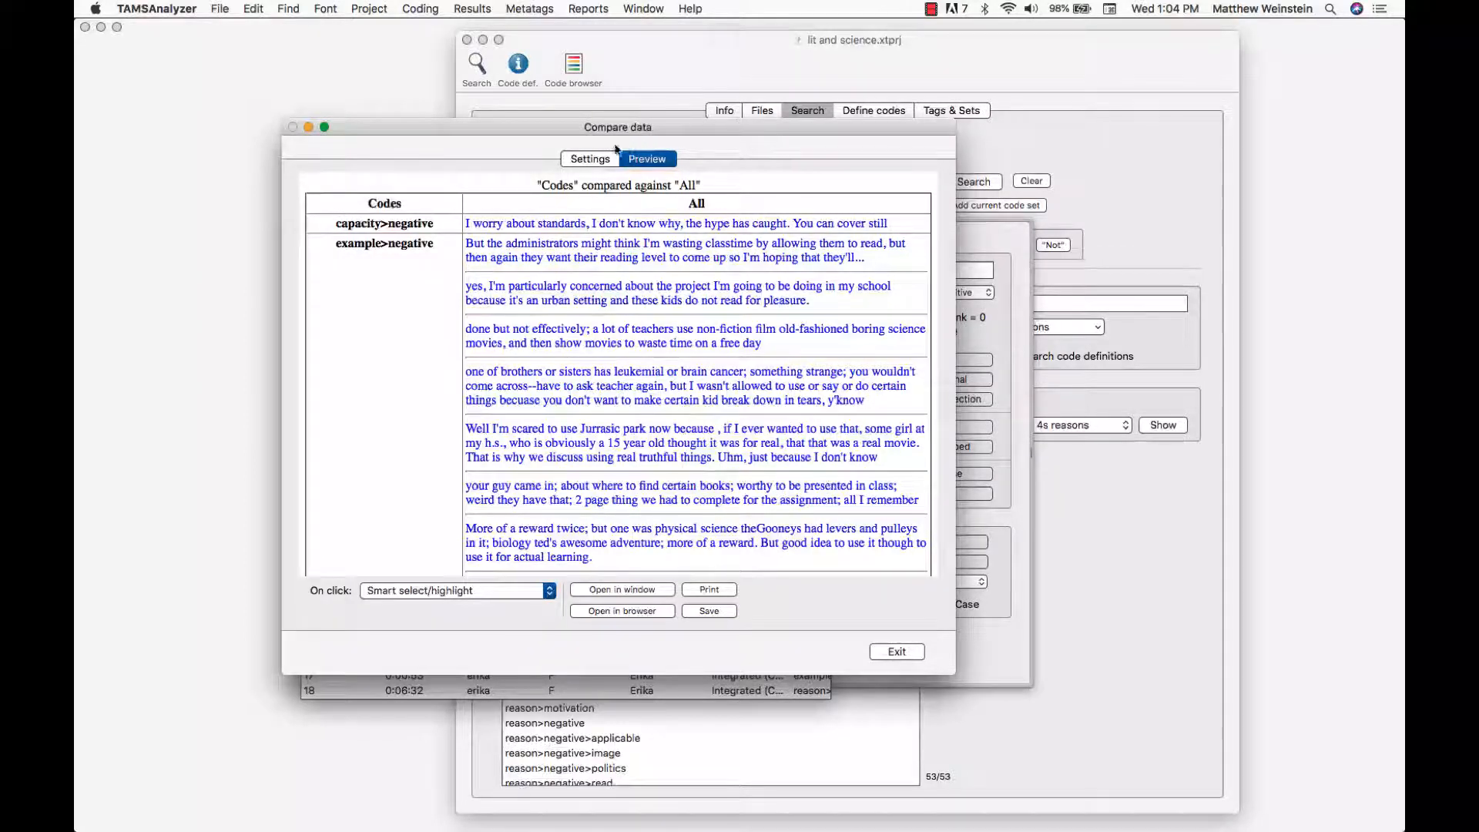
Include the _doc field together with _data in the comparison and regenerate the report to show each passage's source document
{"action": "left_click", "coordinate": [590, 158]}
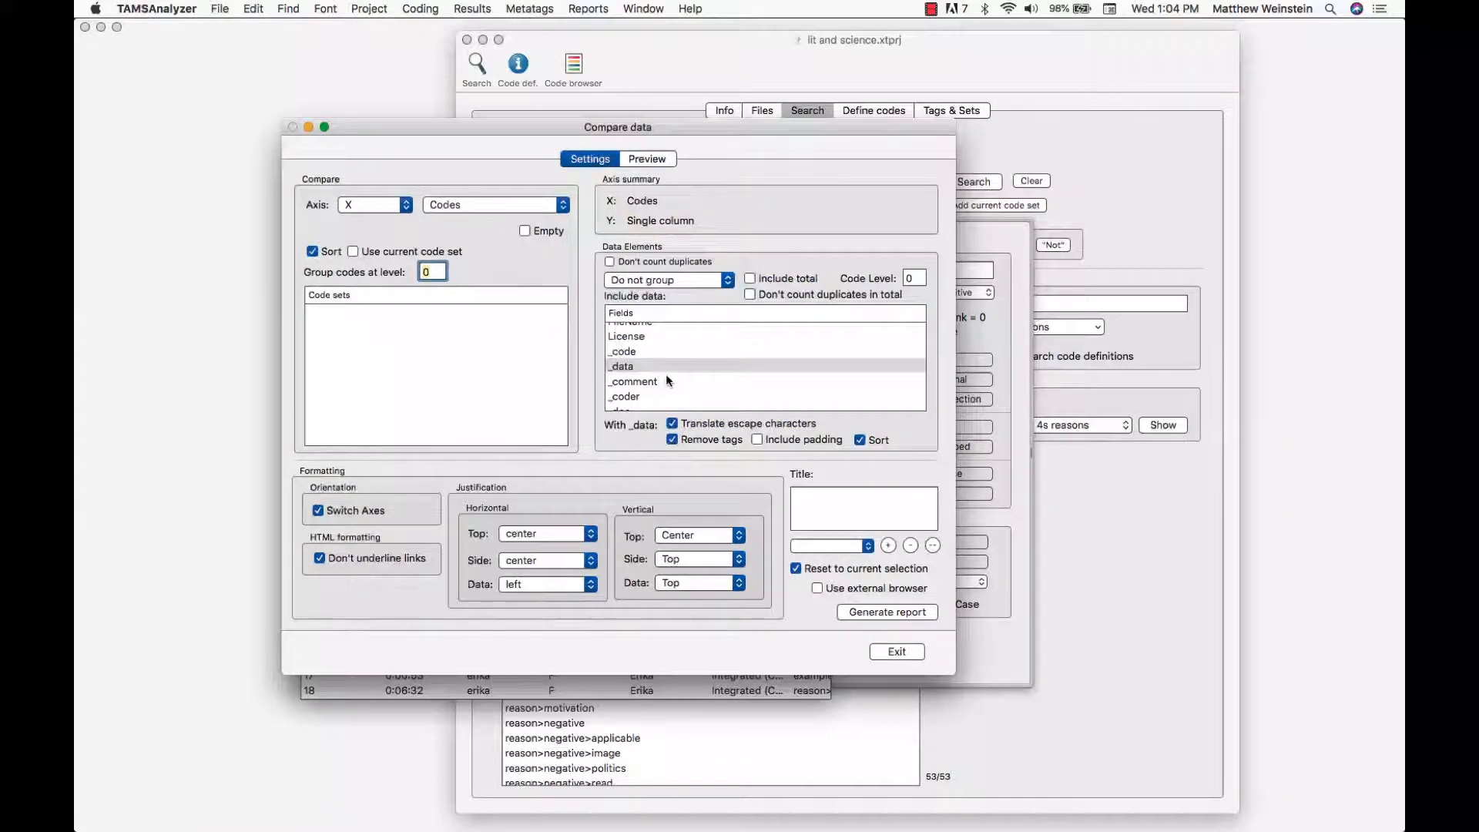
{"action": "scroll", "coordinate": [659, 372], "scroll_direction": "down", "scroll_amount": 2}
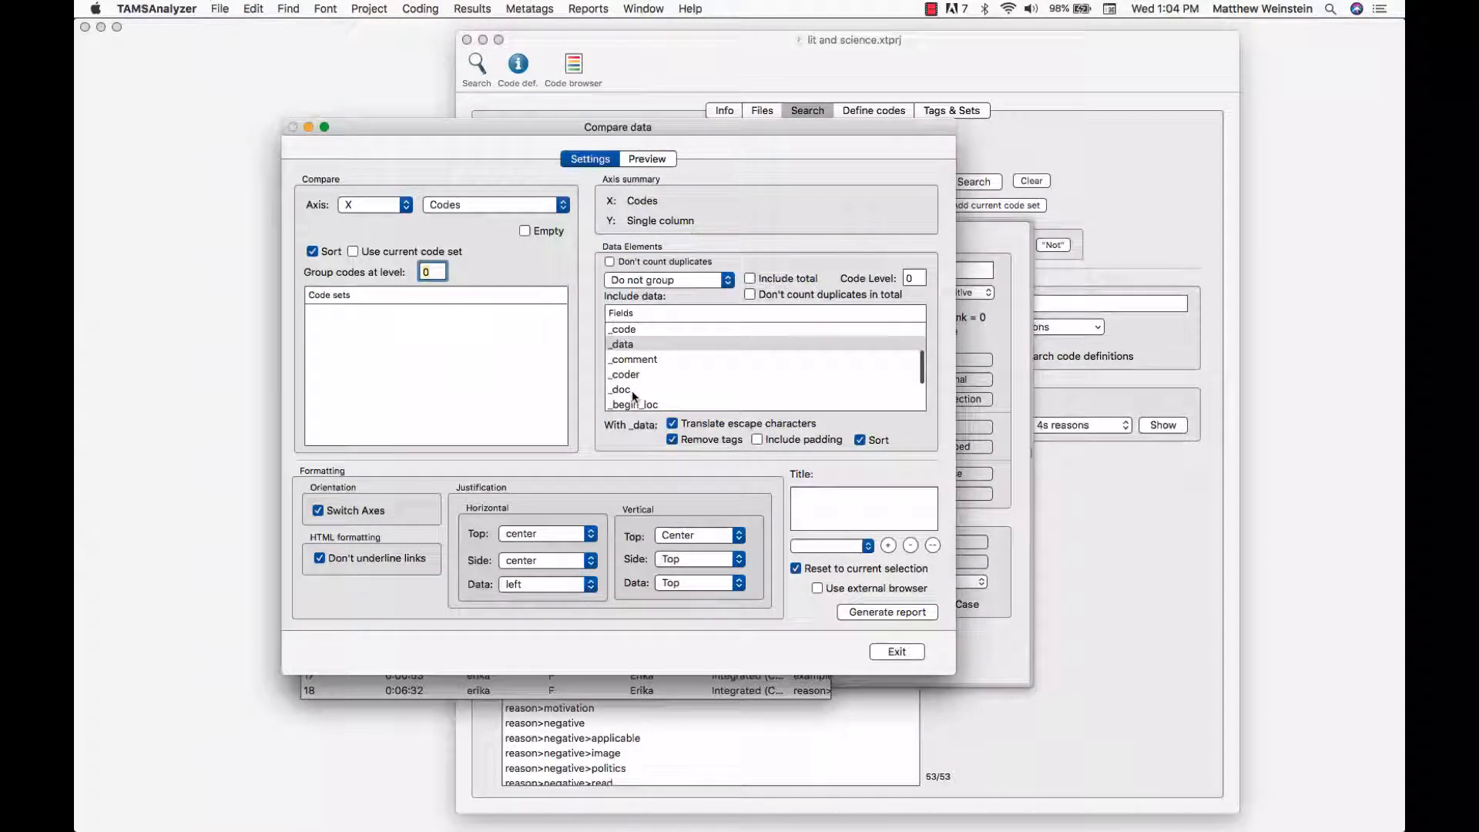
{"action": "left_click", "coordinate": [631, 390], "text": "super"}
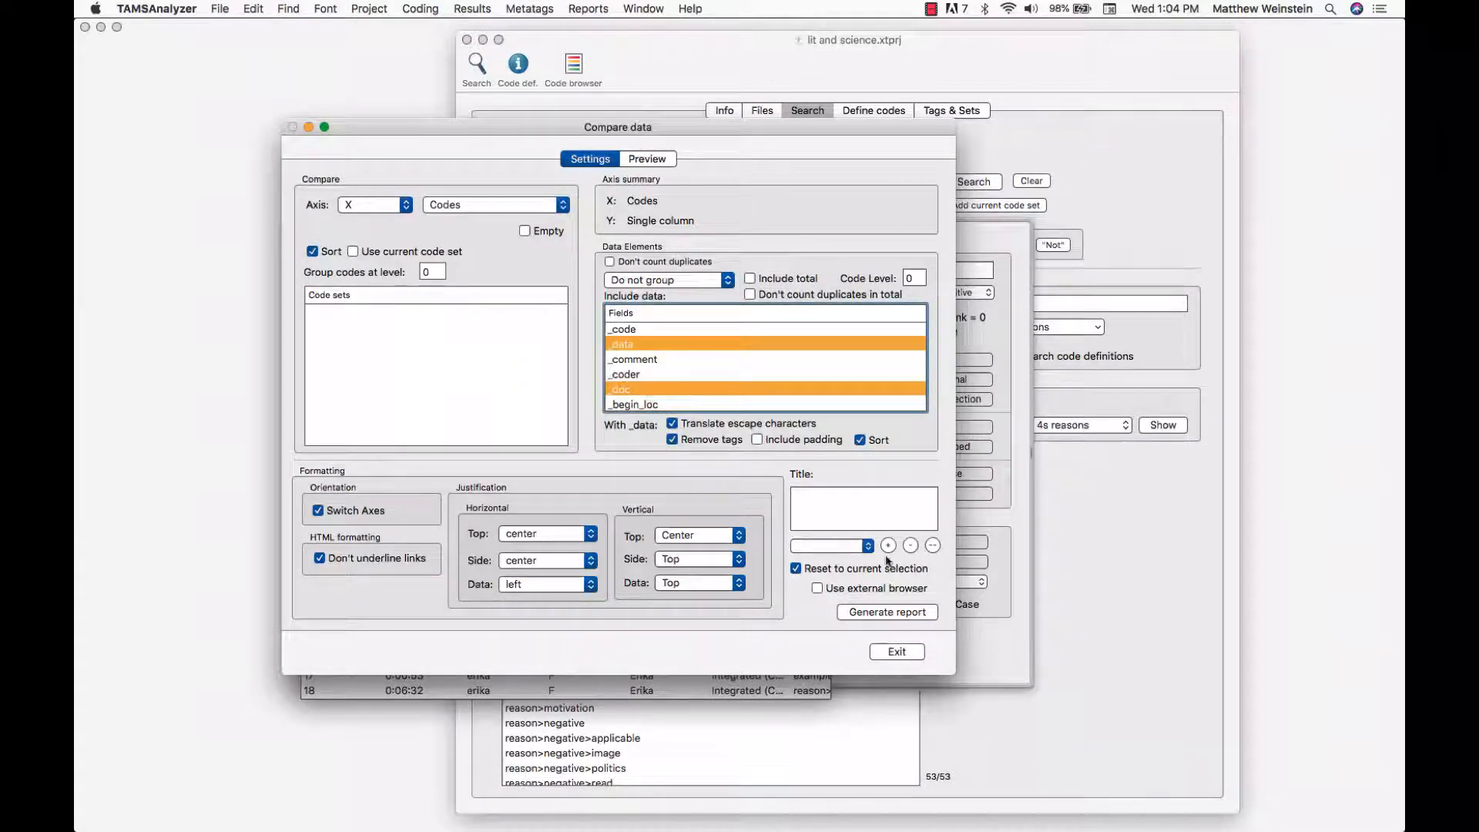
{"action": "left_click", "coordinate": [884, 613]}
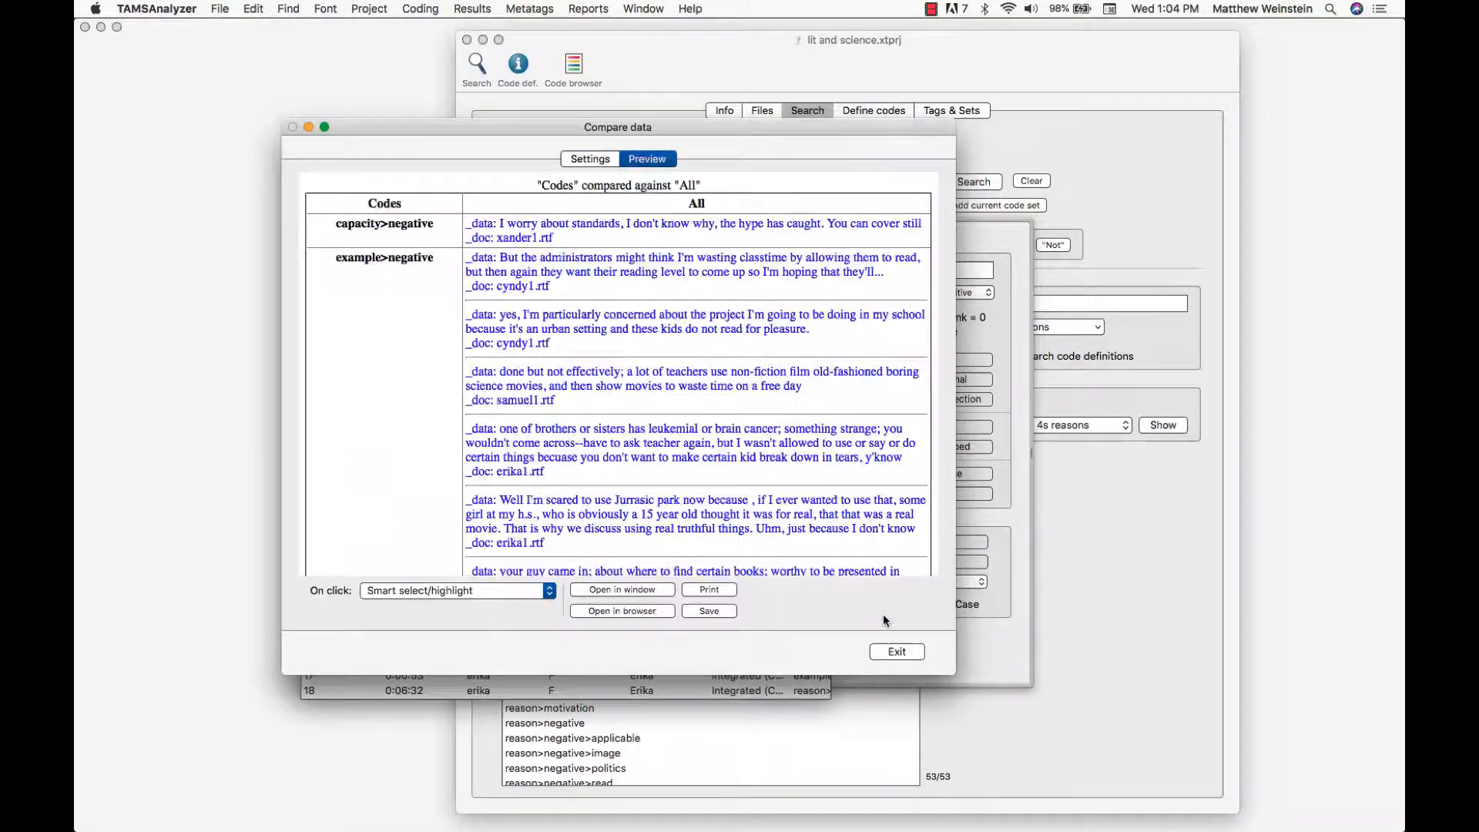
{"action": "scroll", "coordinate": [618, 326], "scroll_direction": "down", "scroll_amount": 3}
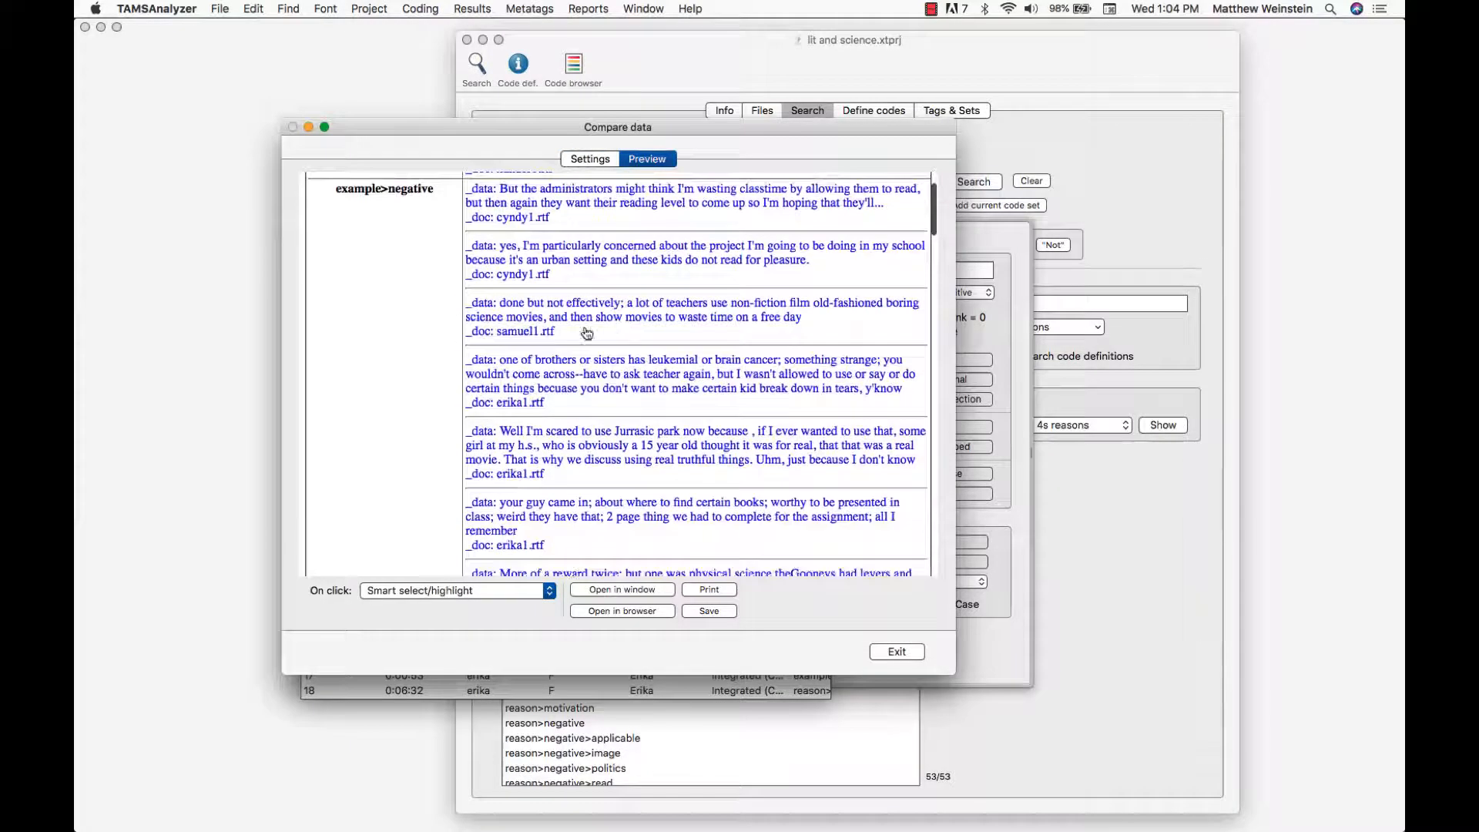
Review the coded passages and the source document listed with each one throughout the regenerated comparison report
{"action": "scroll", "coordinate": [566, 384], "scroll_direction": "down", "scroll_amount": 2}
{"action": "scroll", "coordinate": [566, 383], "scroll_direction": "down", "scroll_amount": 8}
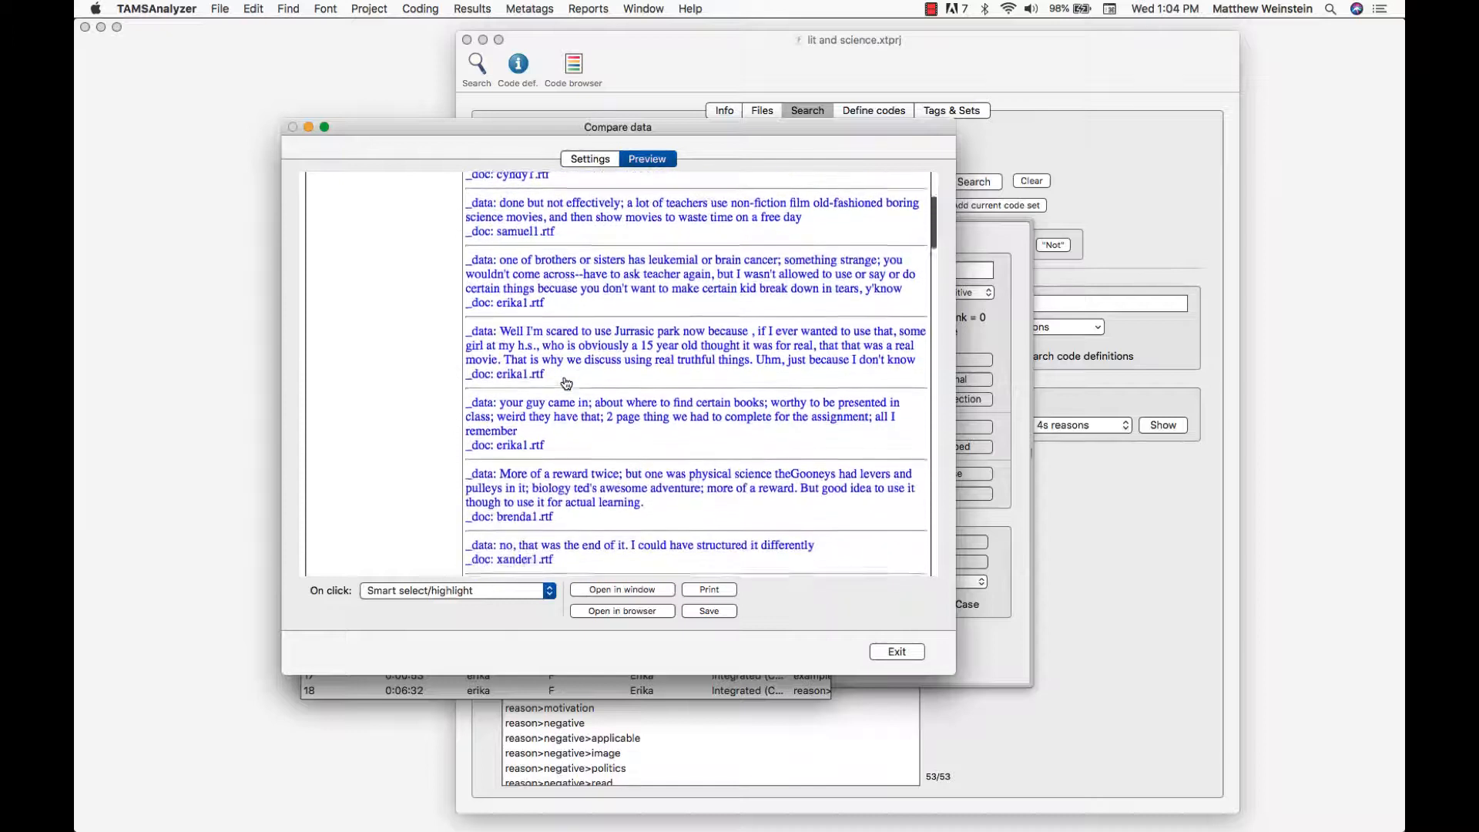
{"action": "scroll", "coordinate": [567, 384], "scroll_direction": "down", "scroll_amount": 10}
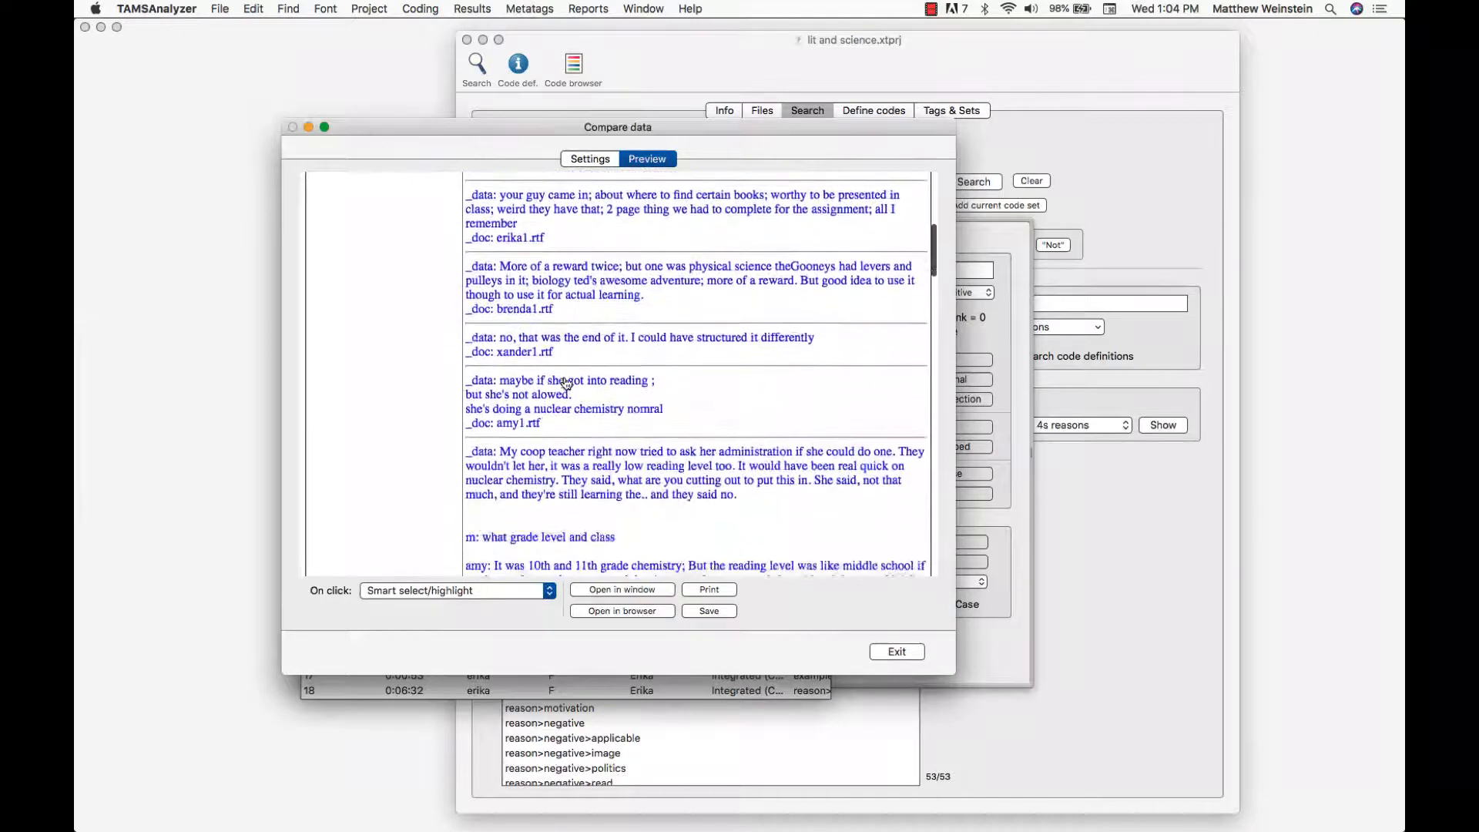
{"action": "scroll", "coordinate": [566, 383], "scroll_direction": "down", "scroll_amount": 15}
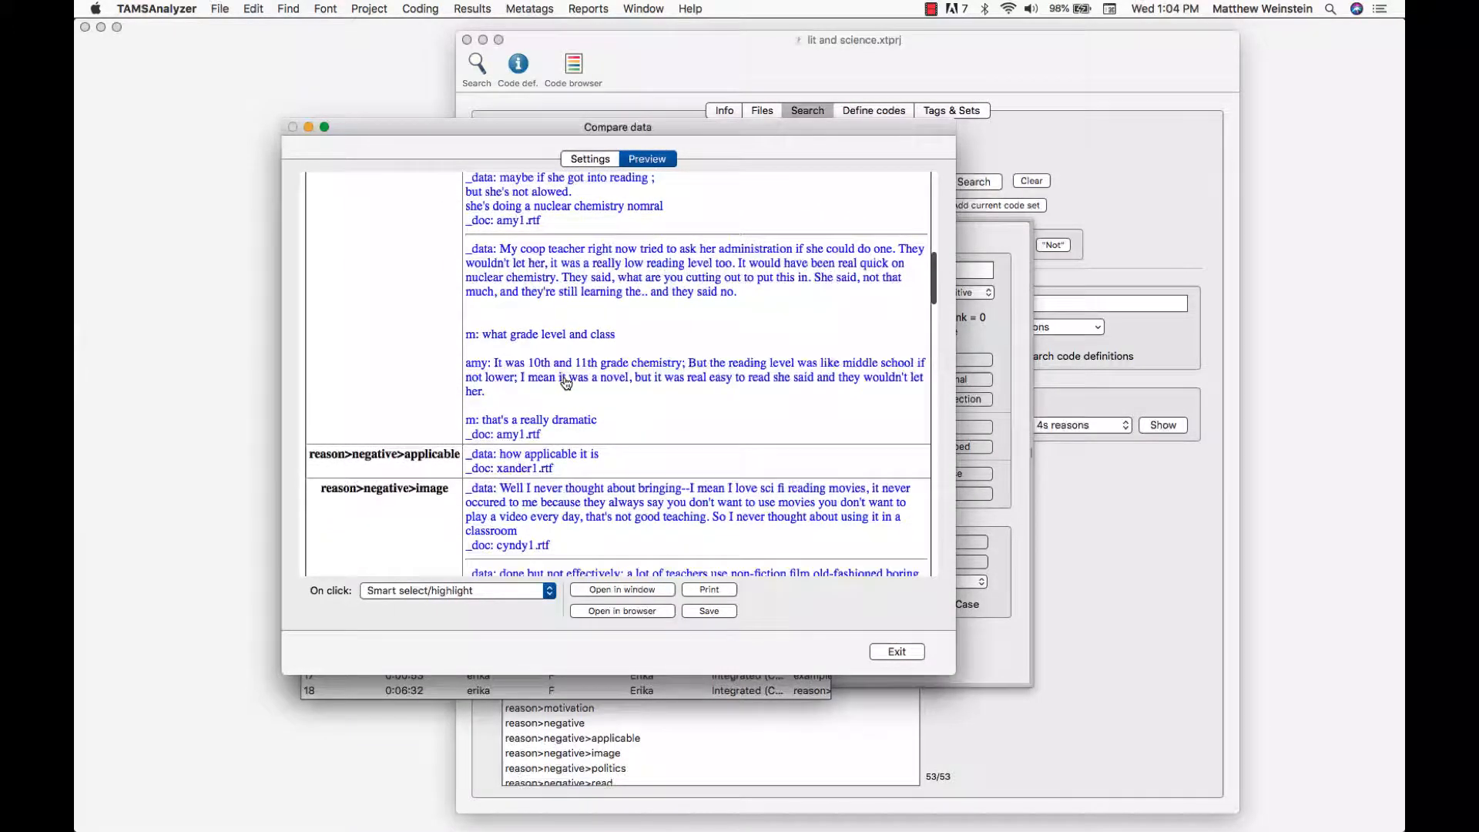
{"action": "scroll", "coordinate": [566, 384], "scroll_direction": "down", "scroll_amount": 9}
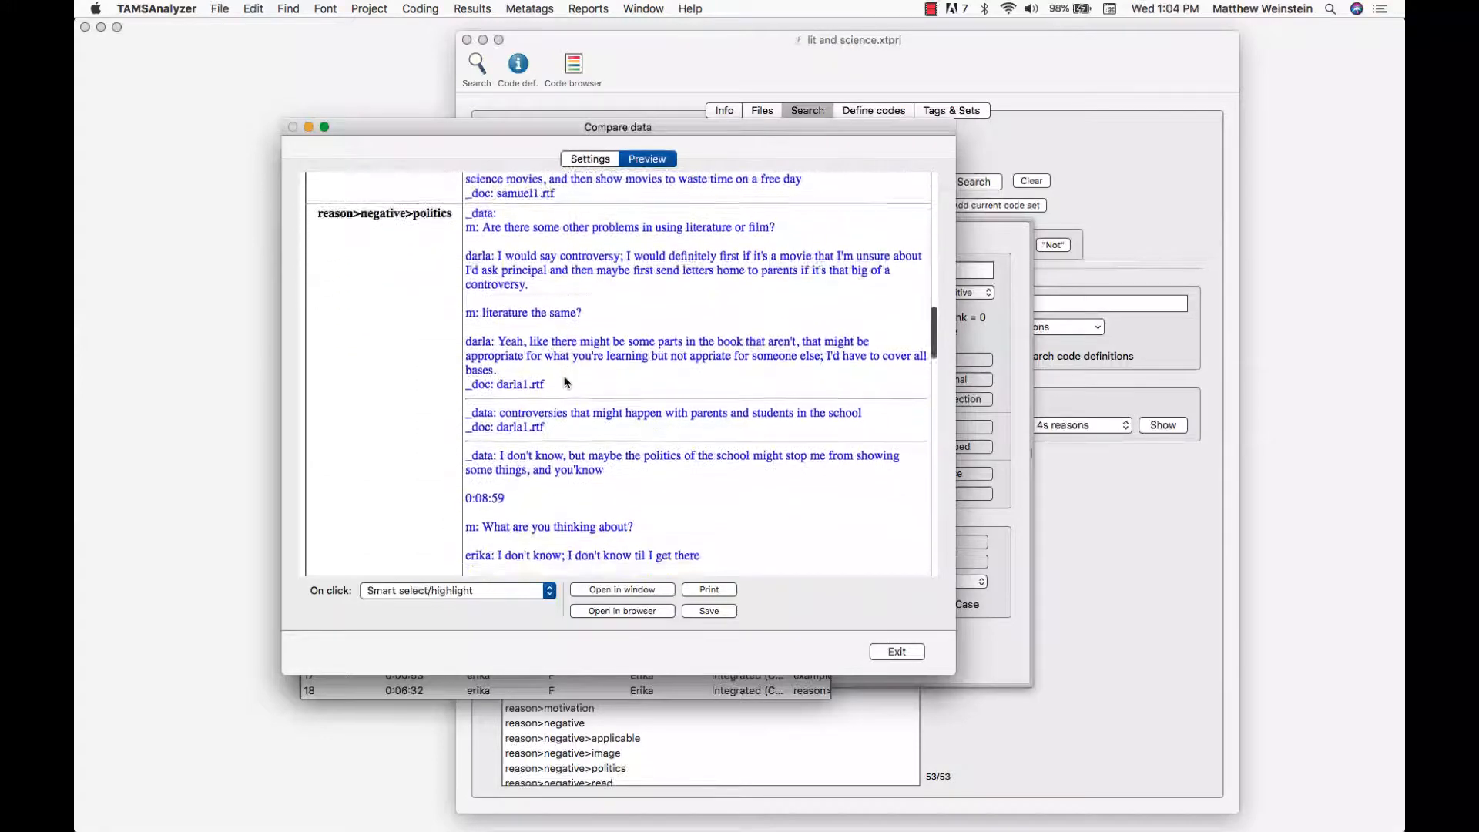
{"action": "scroll", "coordinate": [567, 384], "scroll_direction": "up", "scroll_amount": 20}
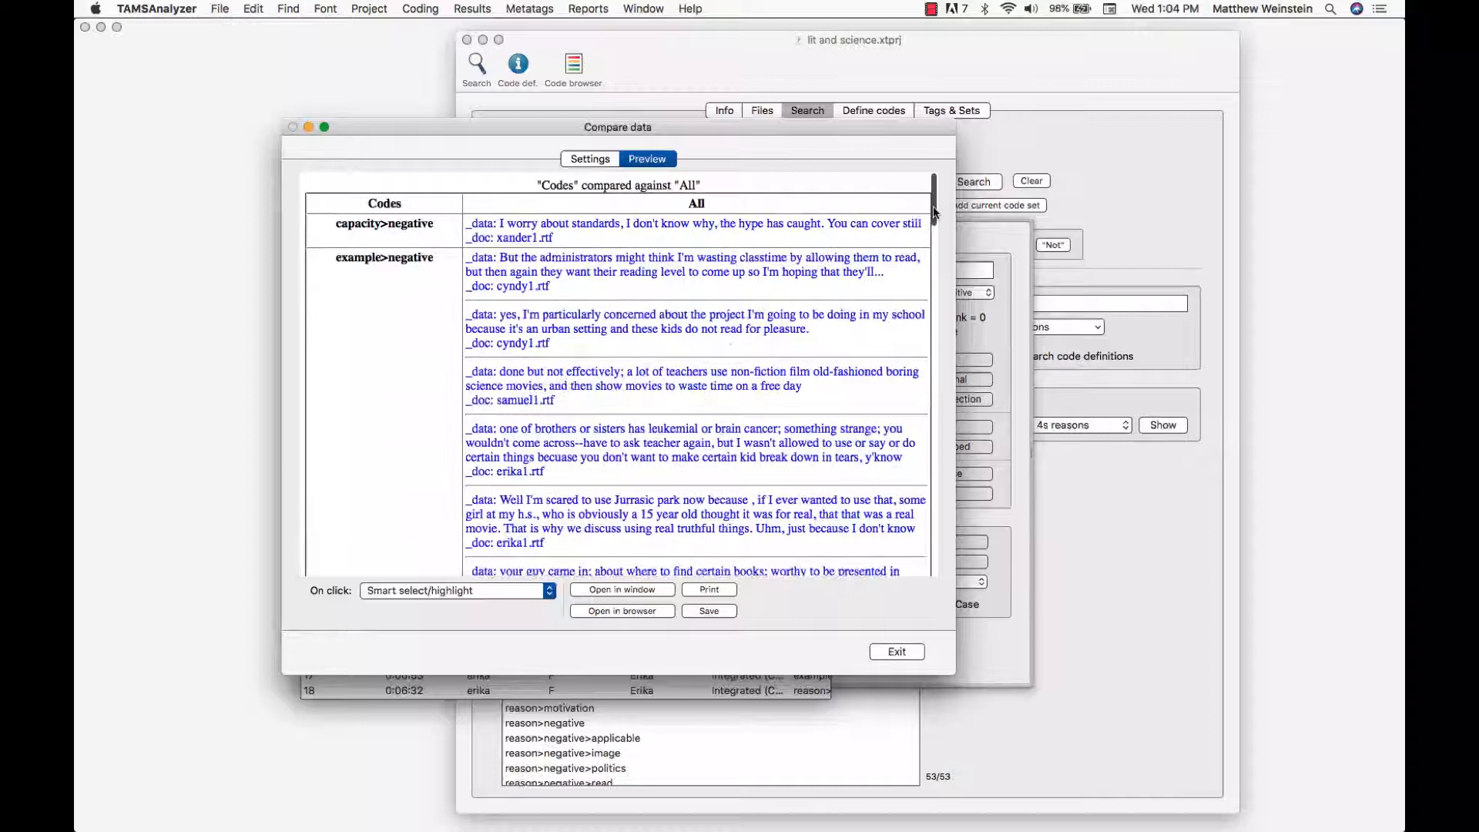
{"action": "scroll", "coordinate": [778, 364], "scroll_direction": "down", "scroll_amount": 3}
{"action": "scroll", "coordinate": [778, 364], "scroll_direction": "up", "scroll_amount": 3}
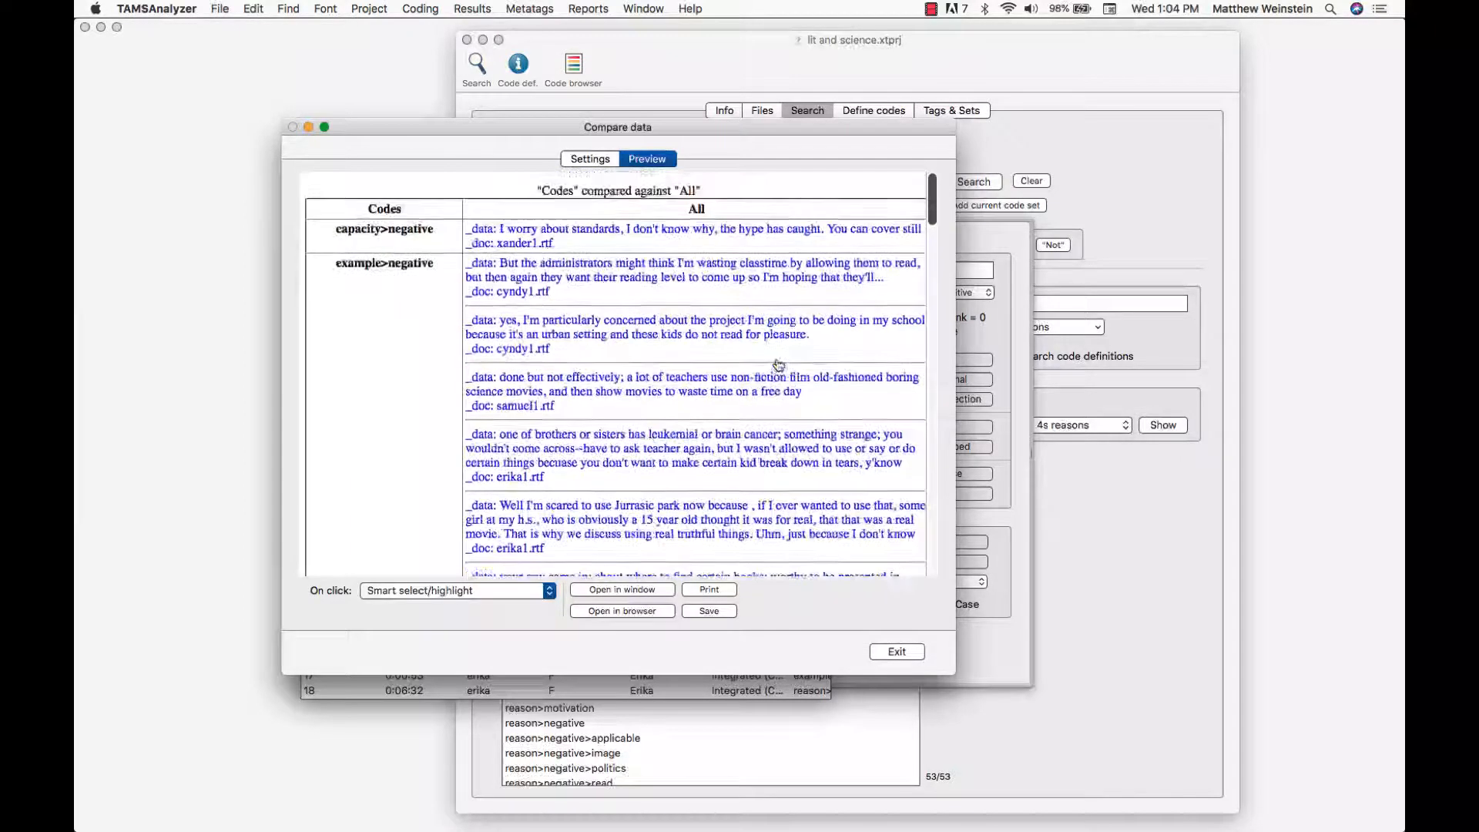
Add a total for each code to the comparison and regenerate the report
{"action": "left_click", "coordinate": [593, 161]}
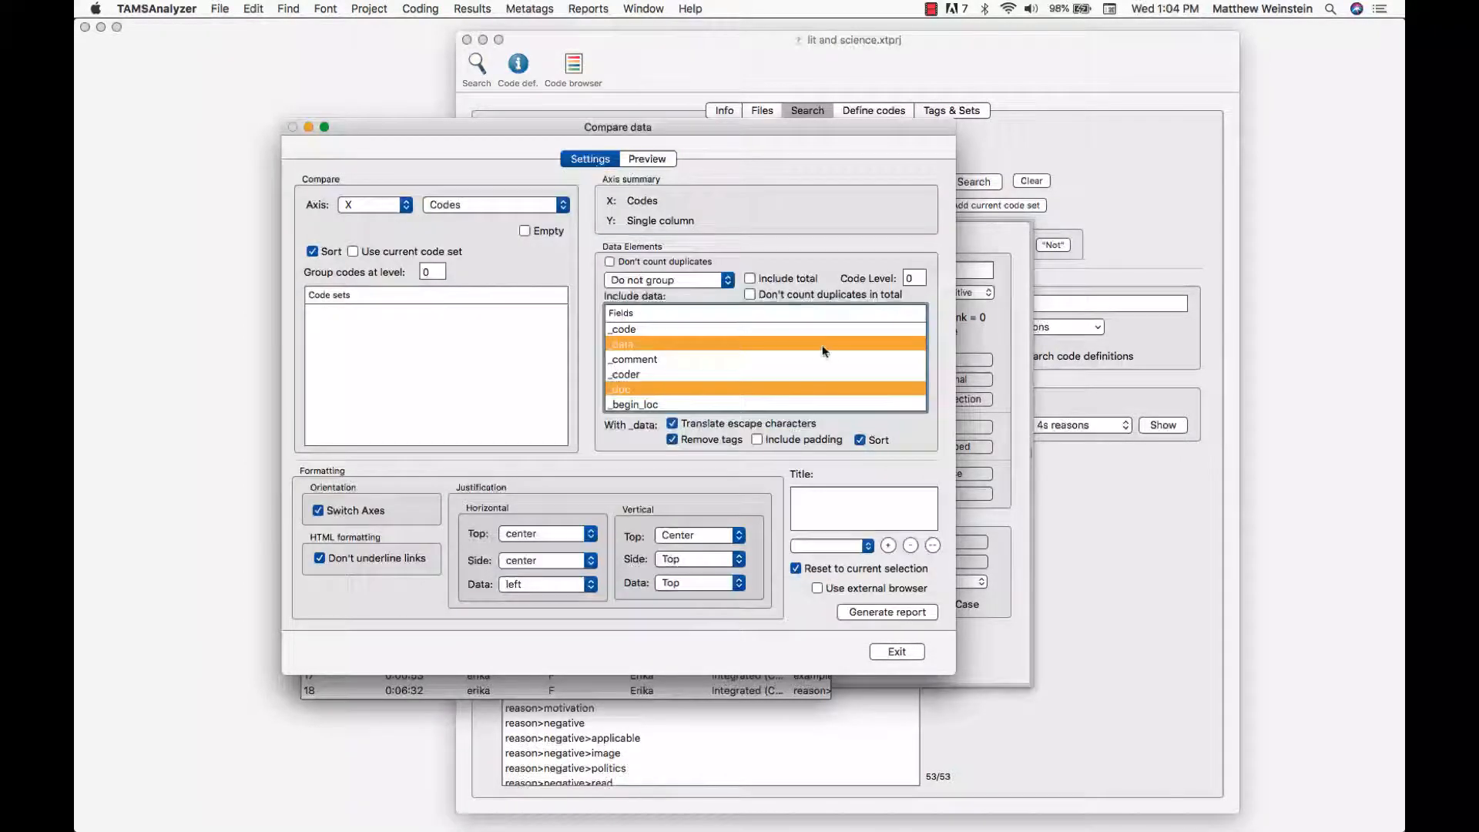
{"action": "left_click", "coordinate": [794, 277]}
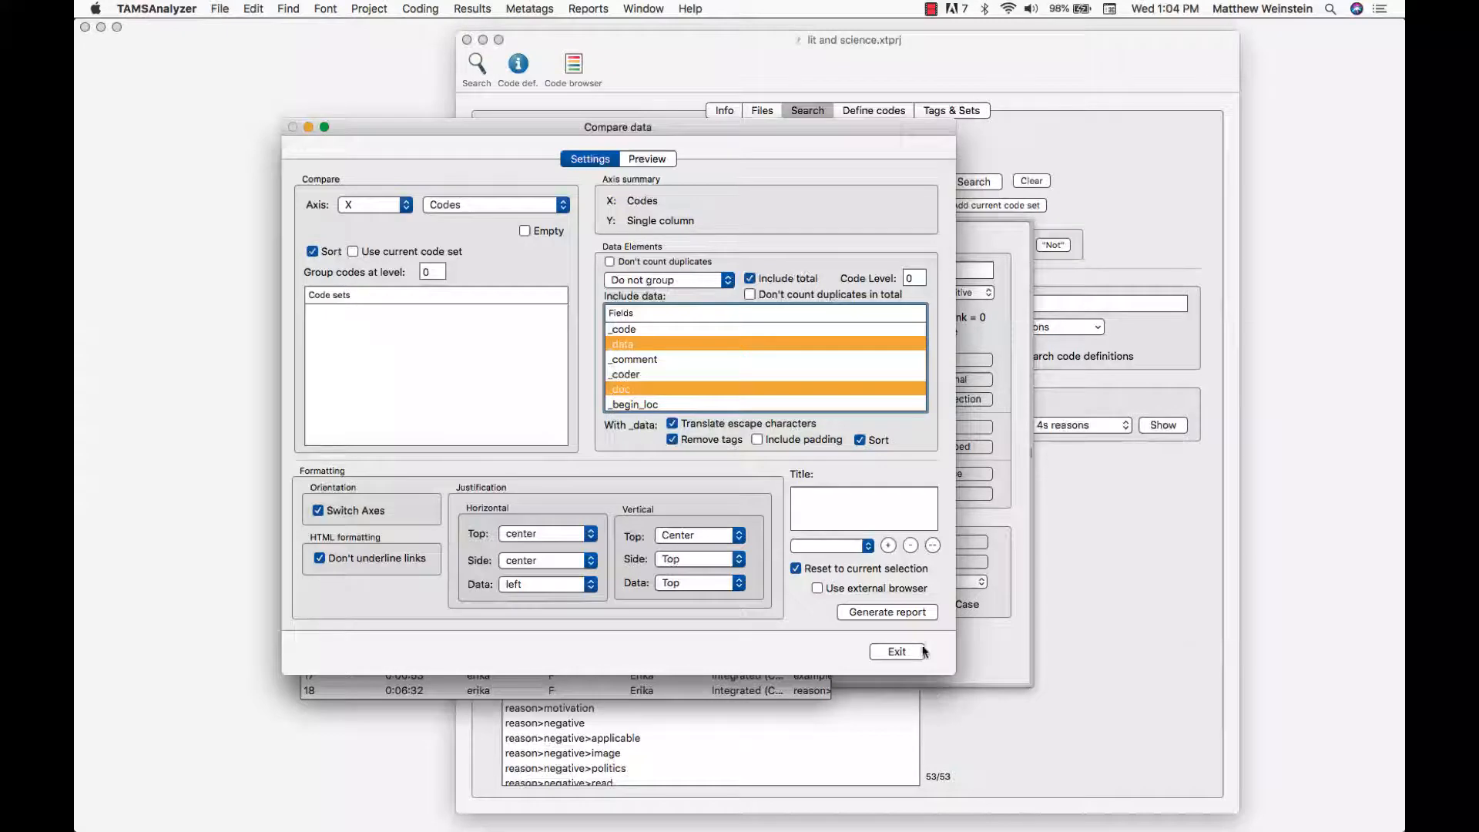
{"action": "left_click", "coordinate": [906, 610]}
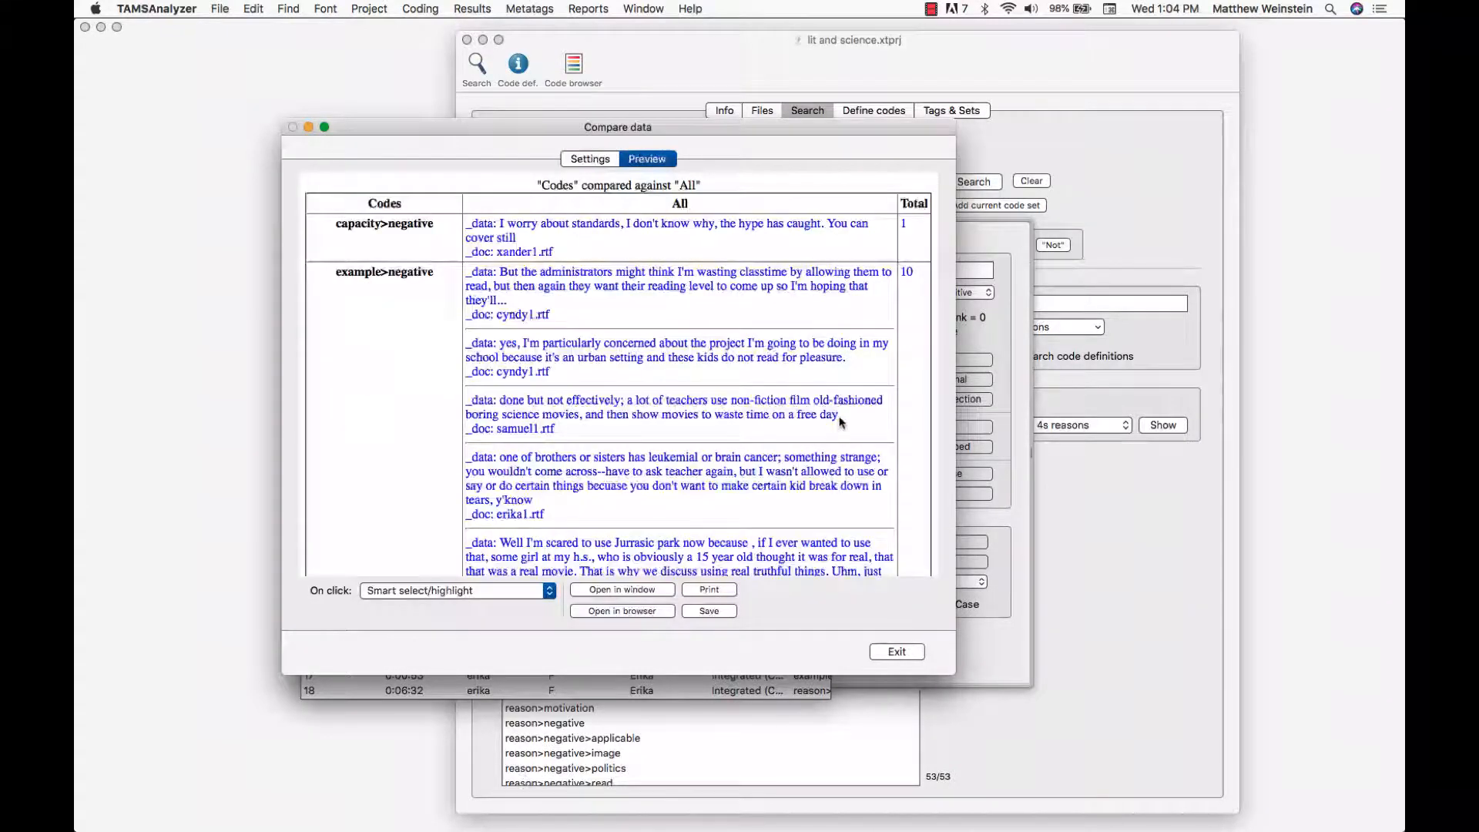
Examine the totals listed beside each negative code in the regenerated comparison report
{"action": "scroll", "coordinate": [841, 423], "scroll_direction": "down", "scroll_amount": 5}
{"action": "scroll", "coordinate": [841, 422], "scroll_direction": "up", "scroll_amount": 5}
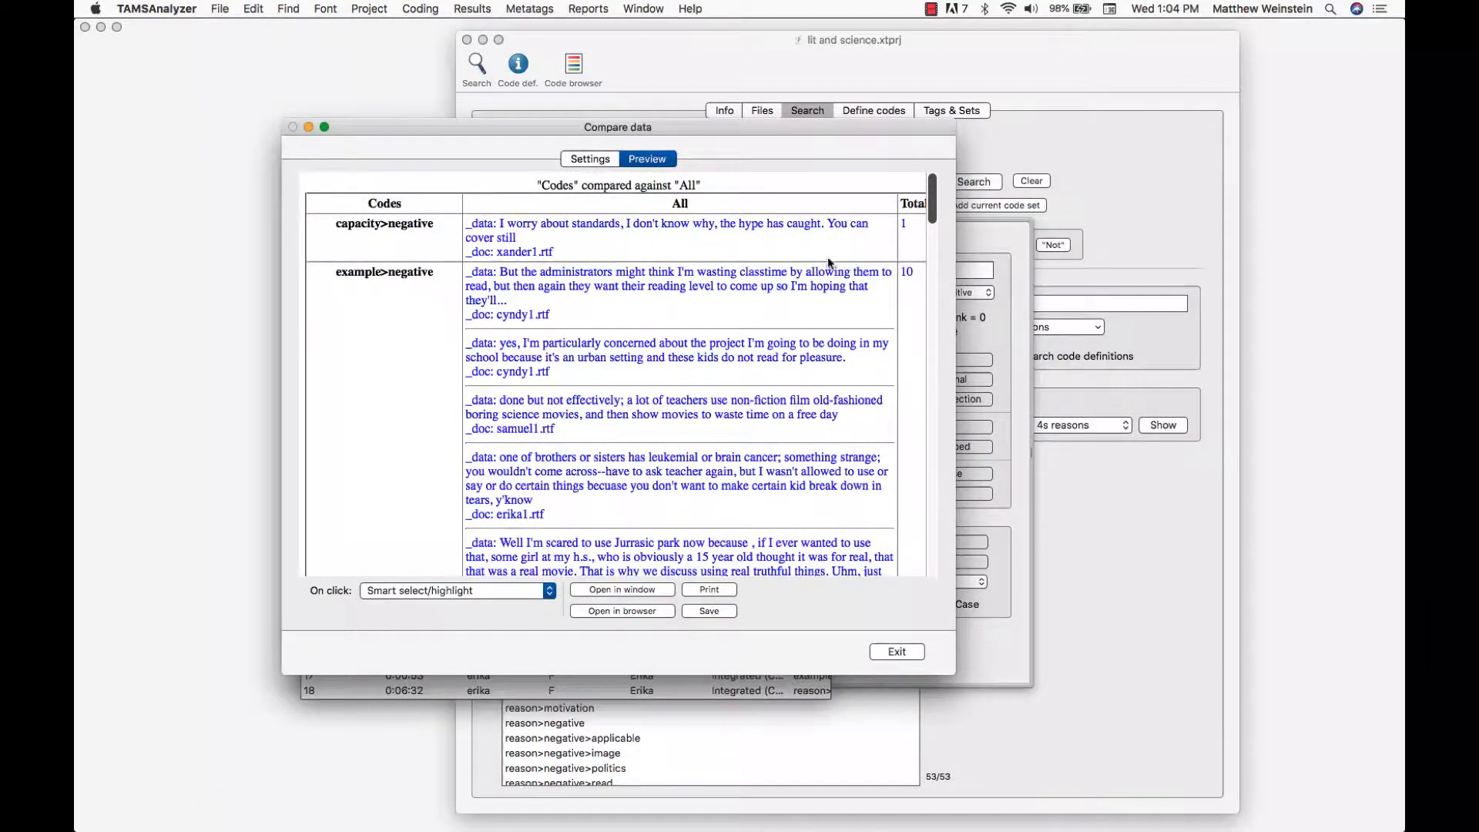
{"action": "scroll", "coordinate": [690, 259], "scroll_direction": "down", "scroll_amount": 10}
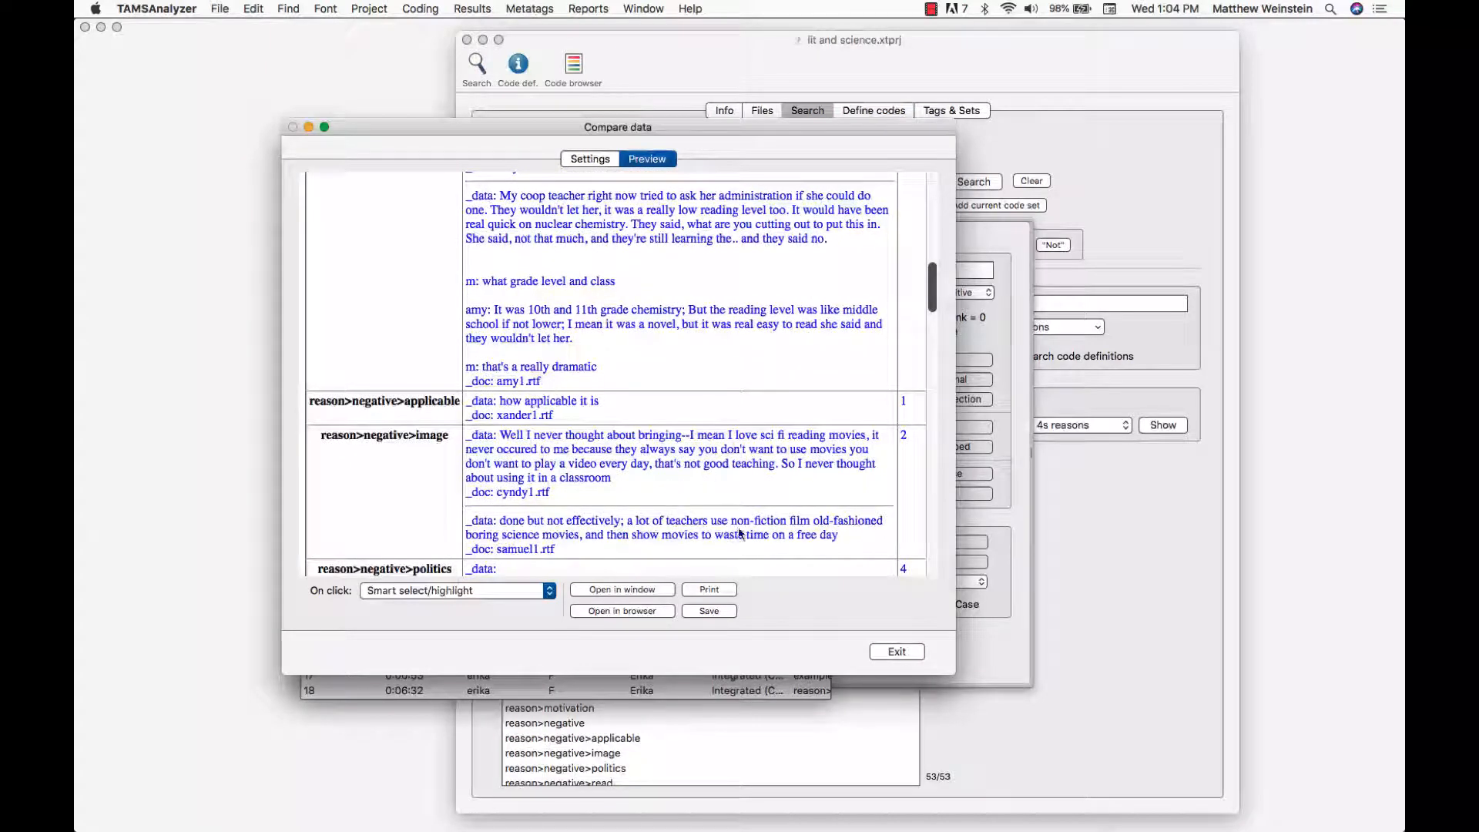
{"action": "scroll", "coordinate": [744, 497], "scroll_direction": "down", "scroll_amount": 10}
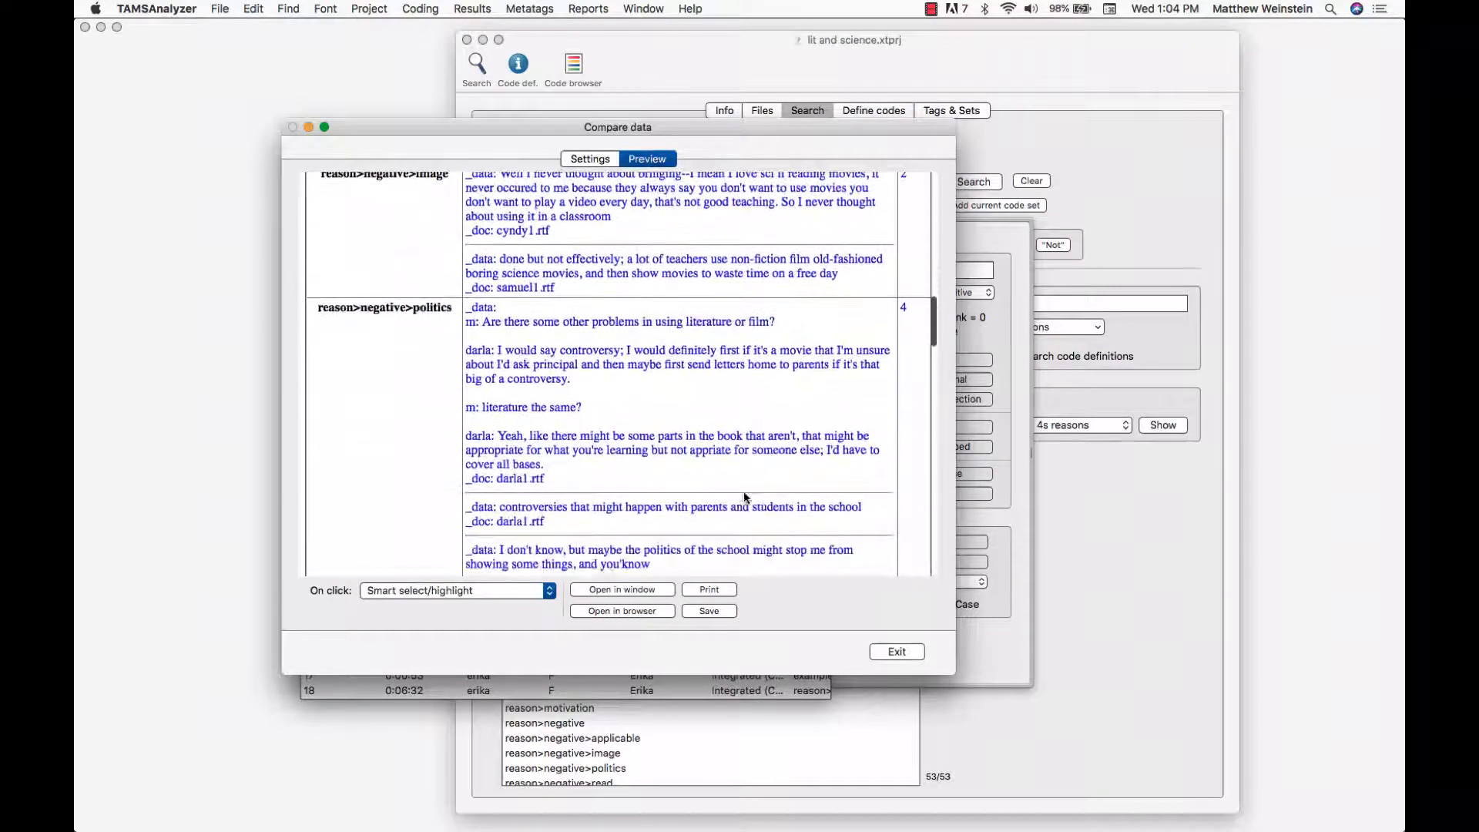
{"action": "scroll", "coordinate": [744, 497], "scroll_direction": "down", "scroll_amount": 5}
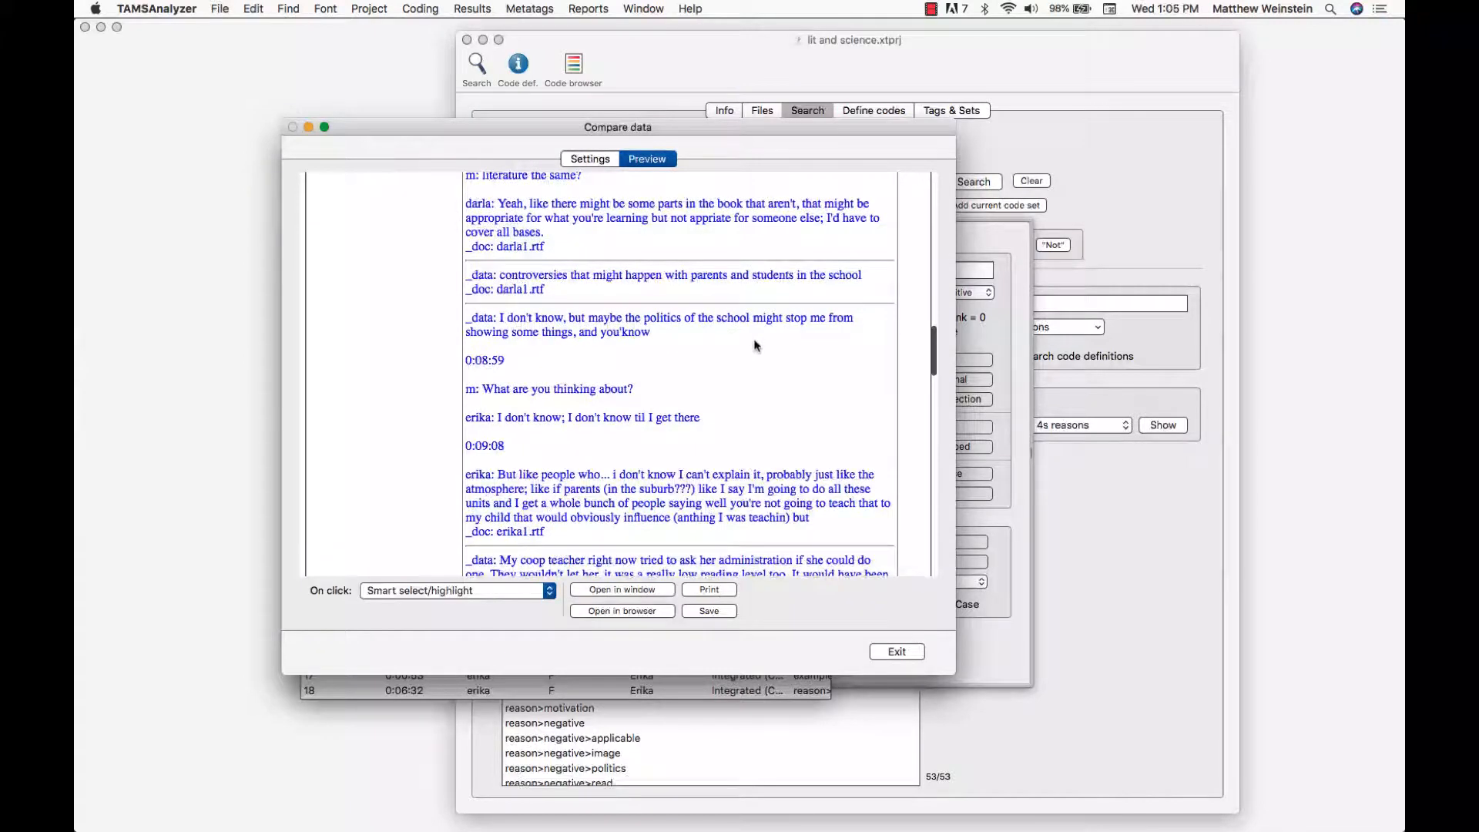
{"action": "scroll", "coordinate": [755, 346], "scroll_direction": "down", "scroll_amount": 1}
{"action": "scroll", "coordinate": [755, 346], "scroll_direction": "up", "scroll_amount": 8}
{"action": "scroll", "coordinate": [755, 347], "scroll_direction": "up", "scroll_amount": 1}
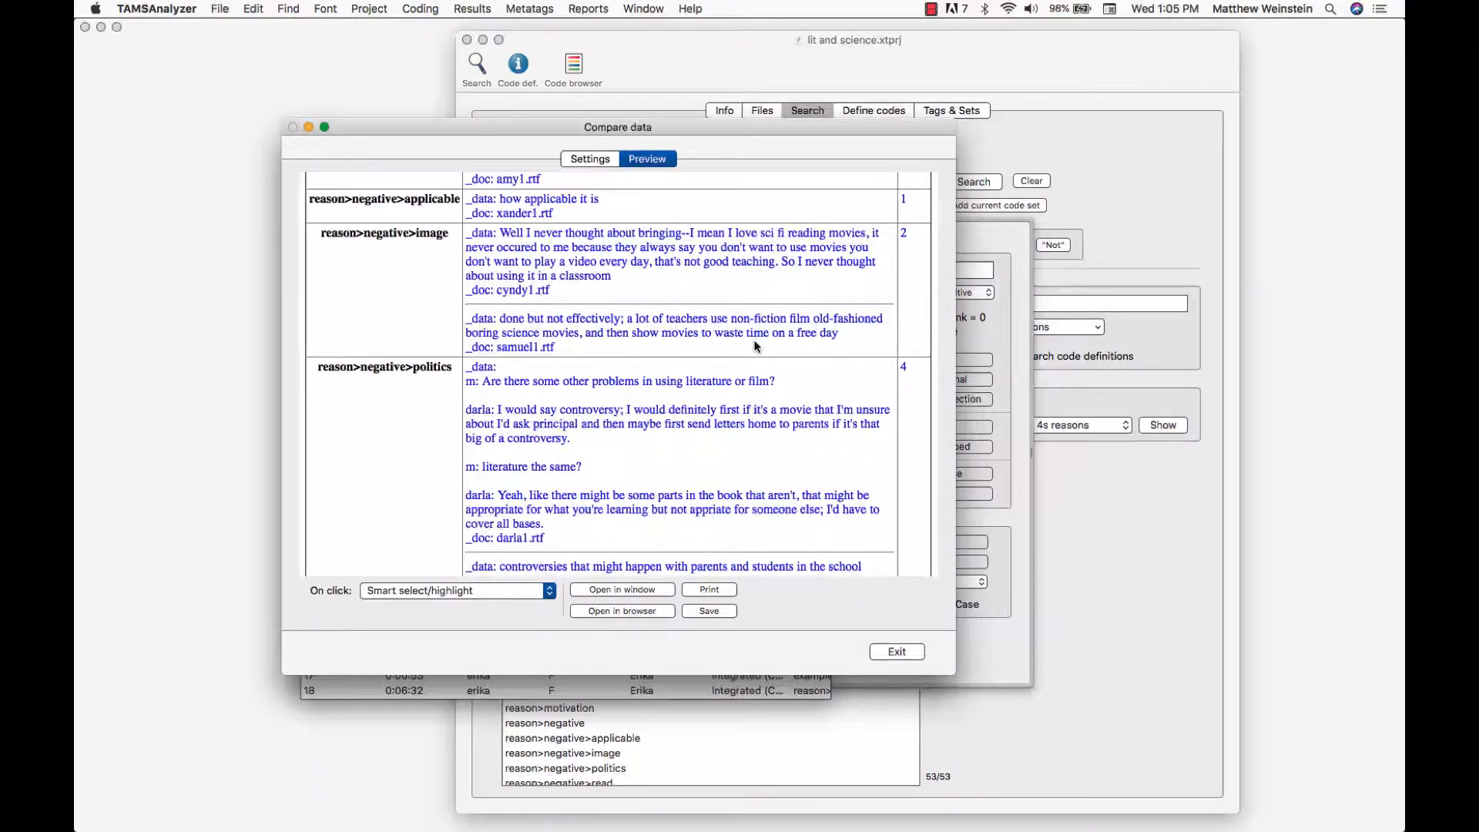
{"action": "scroll", "coordinate": [755, 347], "scroll_direction": "up", "scroll_amount": 10}
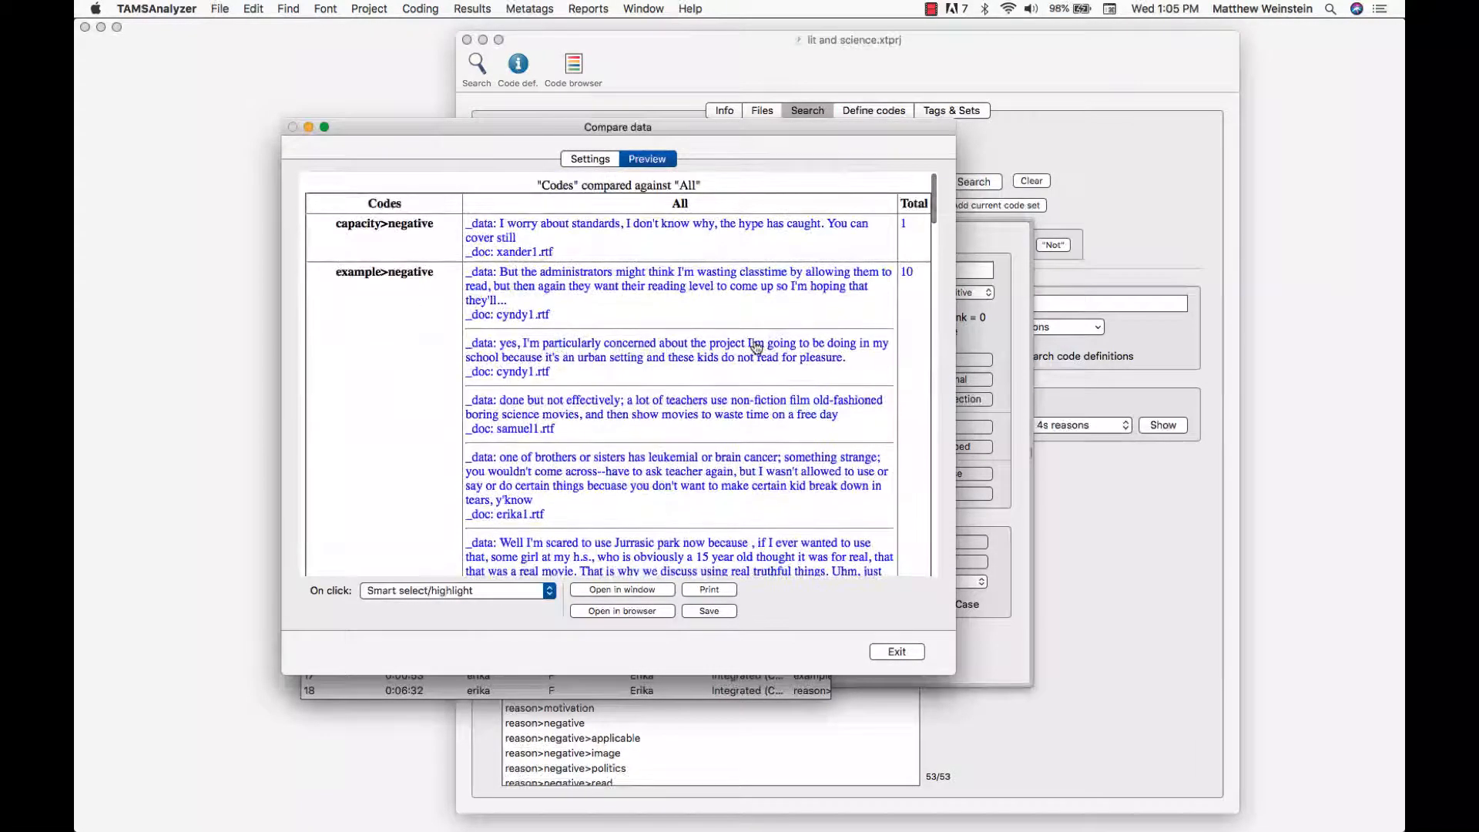
Open the records counted in the reason>negative>politics total and view the fourth and second records
{"action": "scroll", "coordinate": [756, 348], "scroll_direction": "down", "scroll_amount": 10}
{"action": "scroll", "coordinate": [757, 348], "scroll_direction": "down", "scroll_amount": 5}
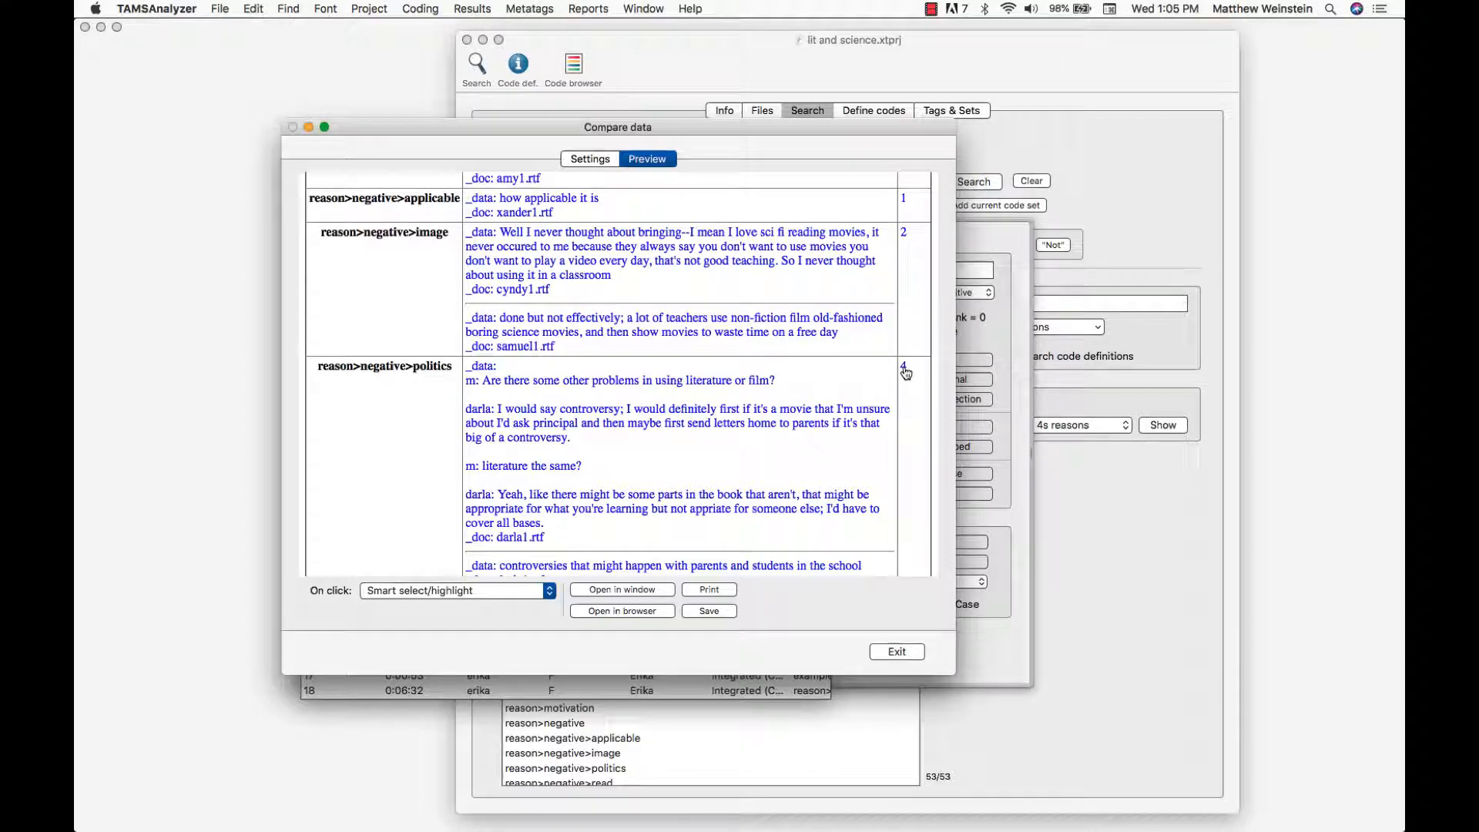
{"action": "left_click", "coordinate": [904, 370]}
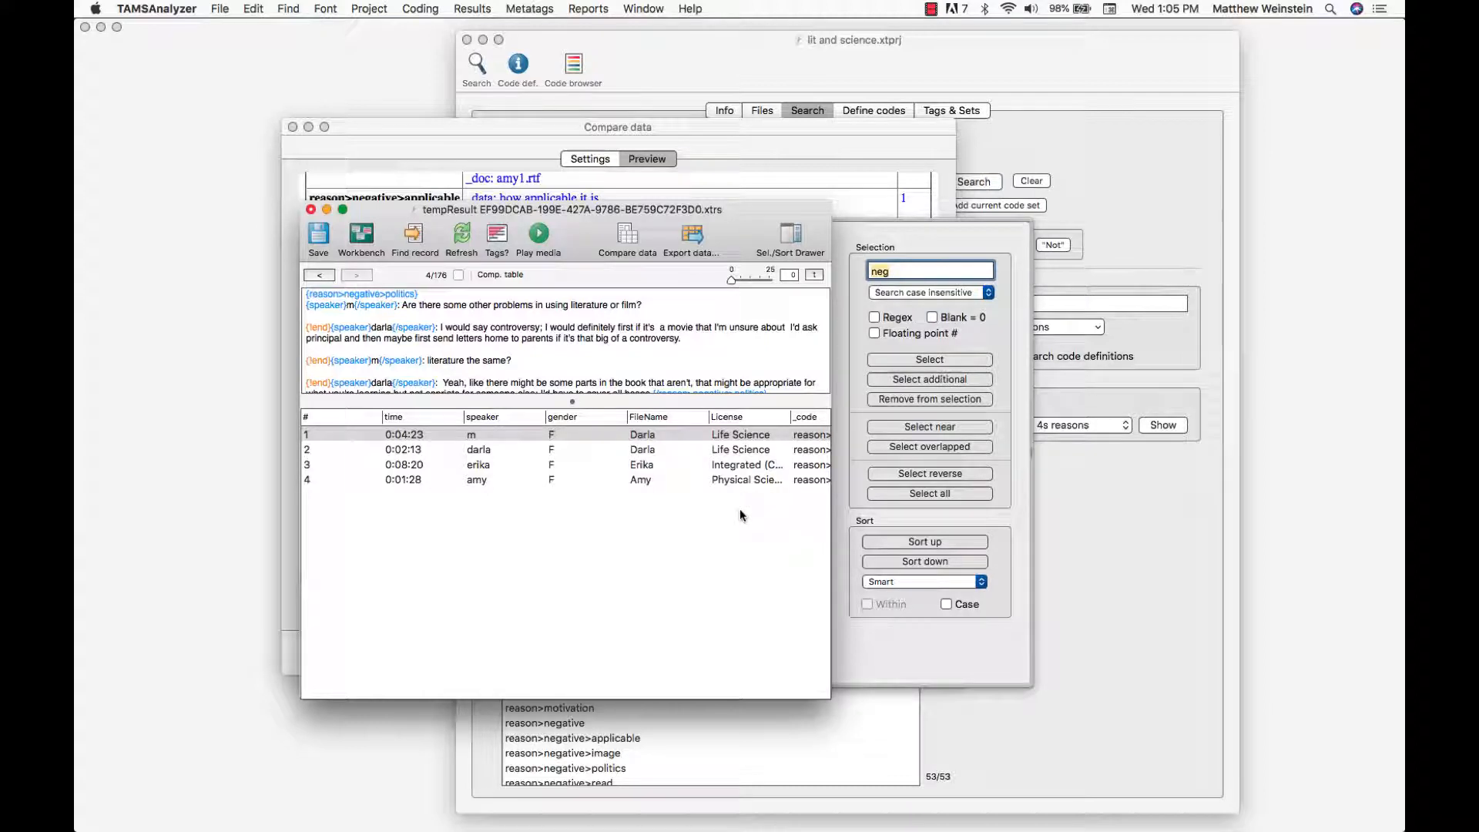
{"action": "left_click", "coordinate": [617, 481]}
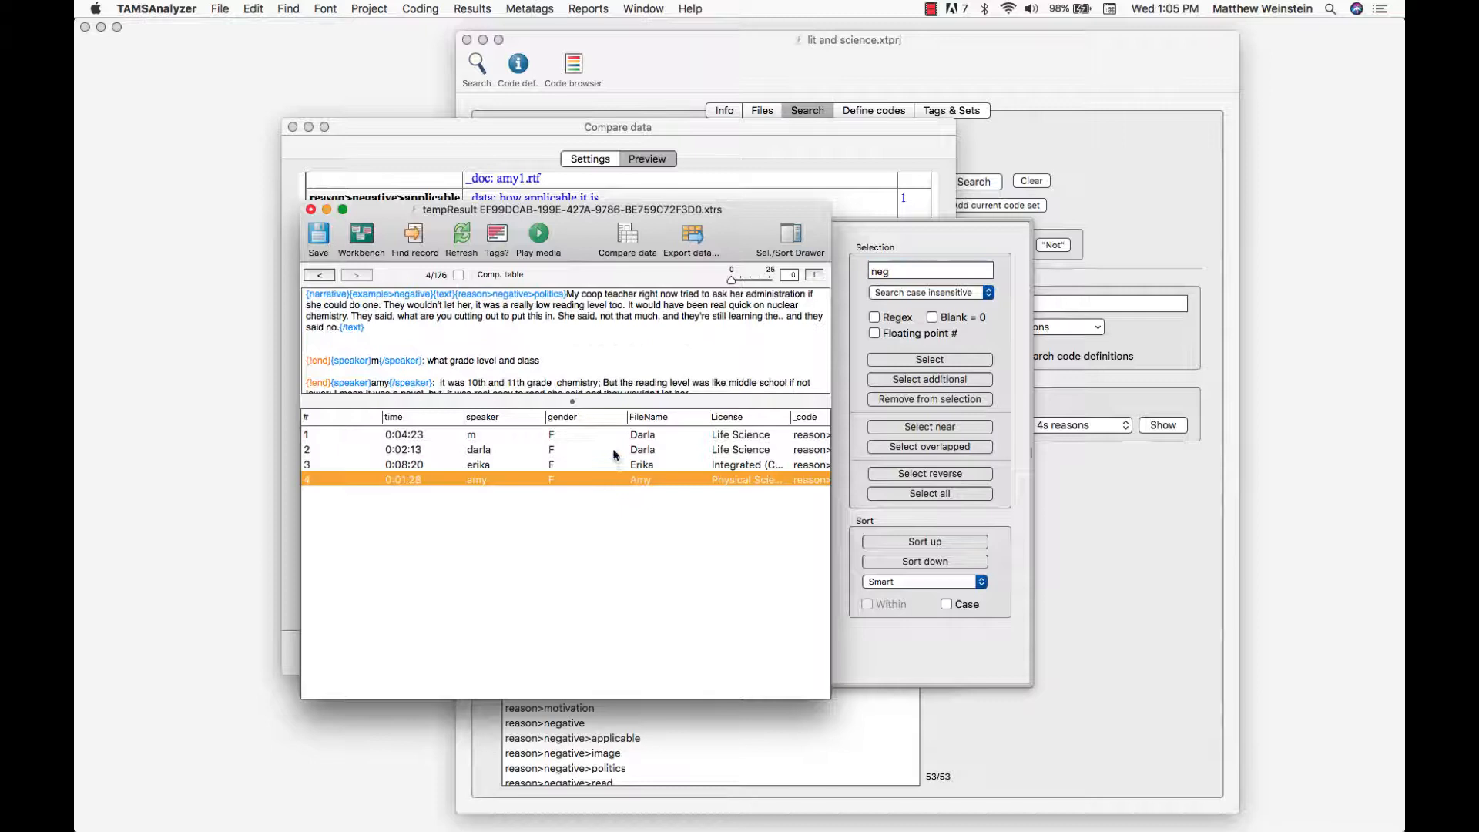
{"action": "left_click", "coordinate": [614, 453]}
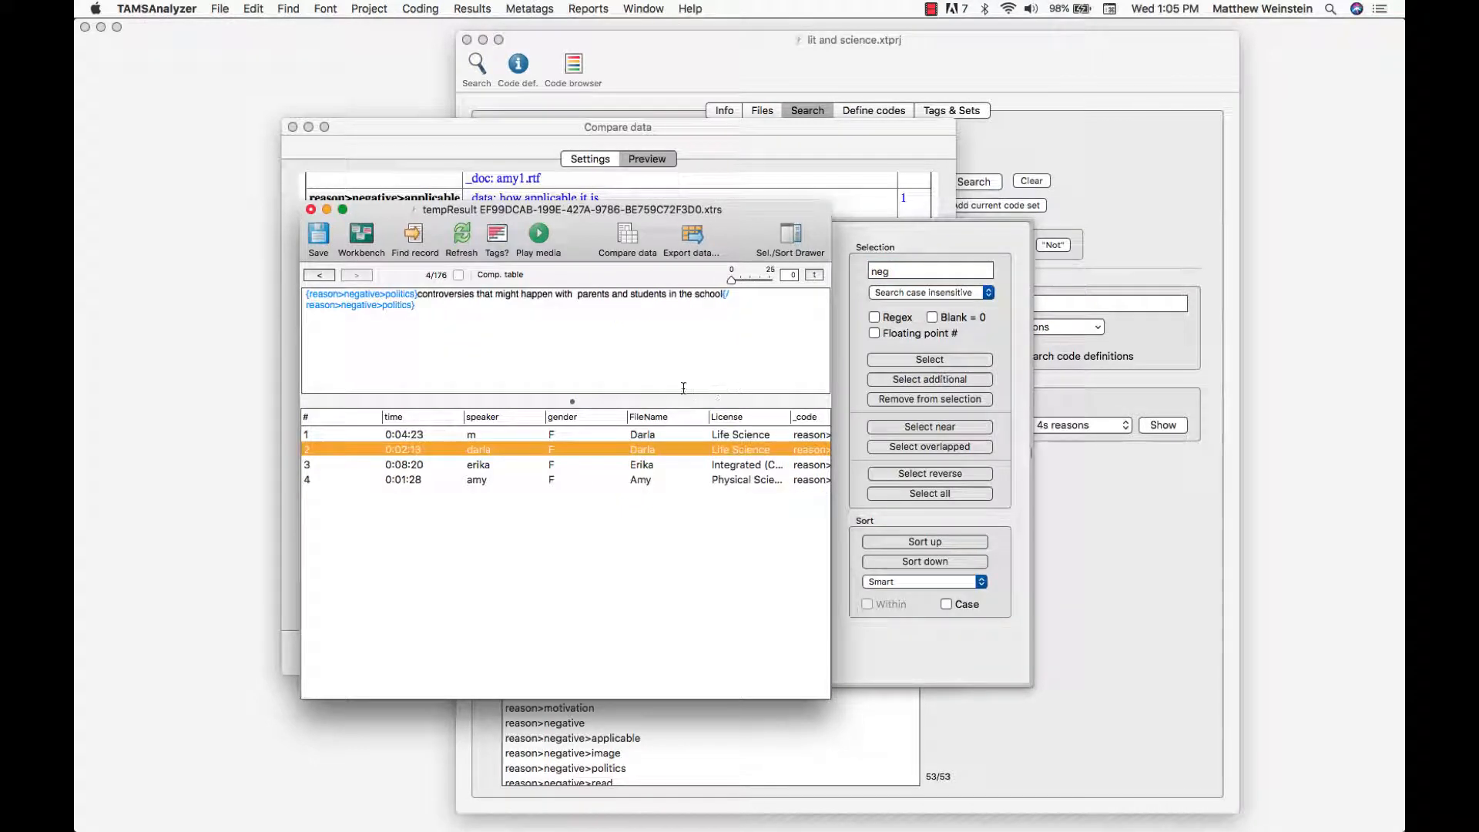
View the second record with a context setting of 25, reset it to 0, and return to the previous selection of records
{"action": "left_click_drag", "start_coordinate": [731, 281], "coordinate": [770, 280]}
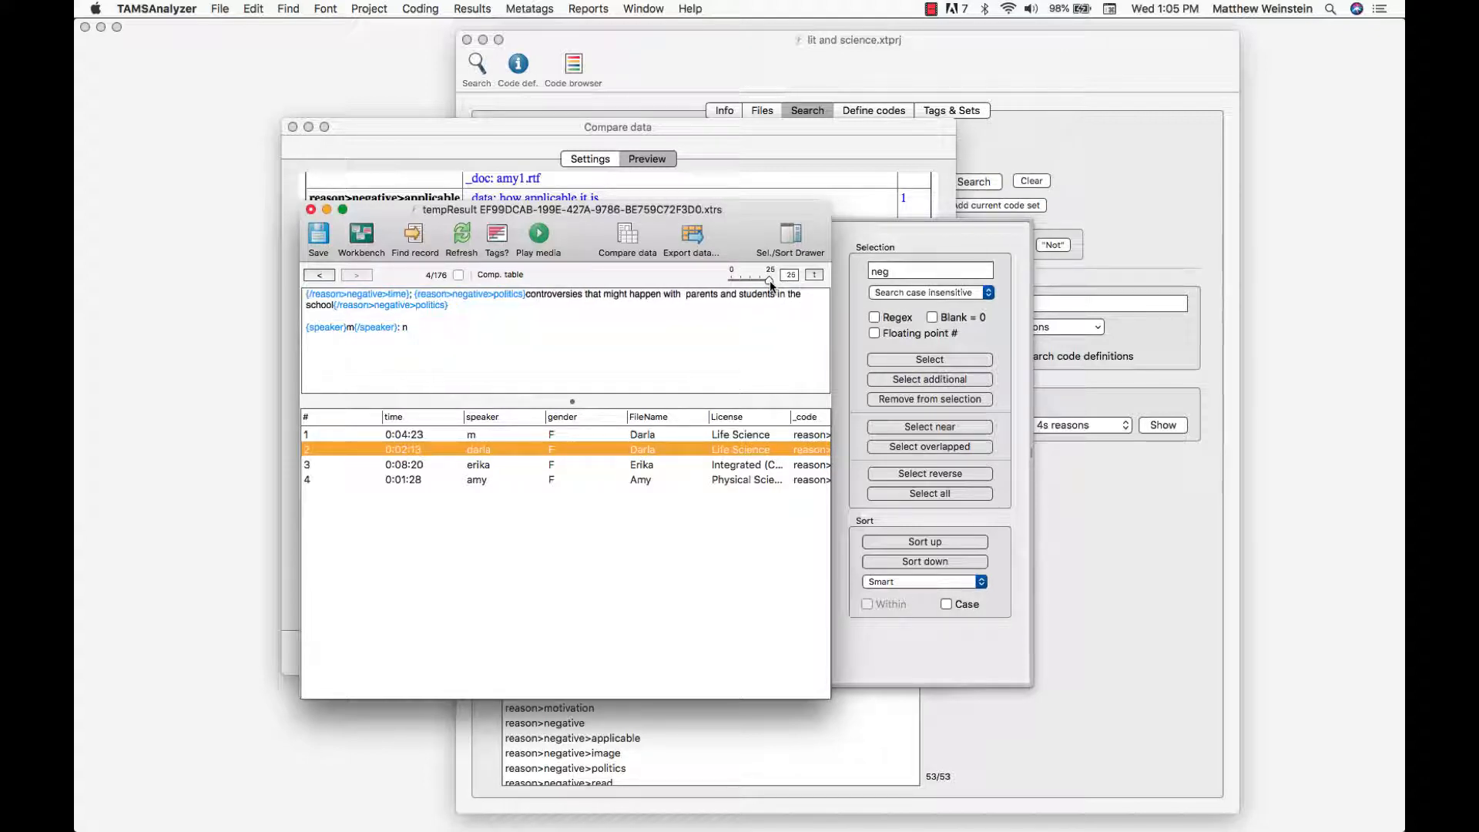
{"action": "left_click_drag", "start_coordinate": [769, 281], "coordinate": [716, 282]}
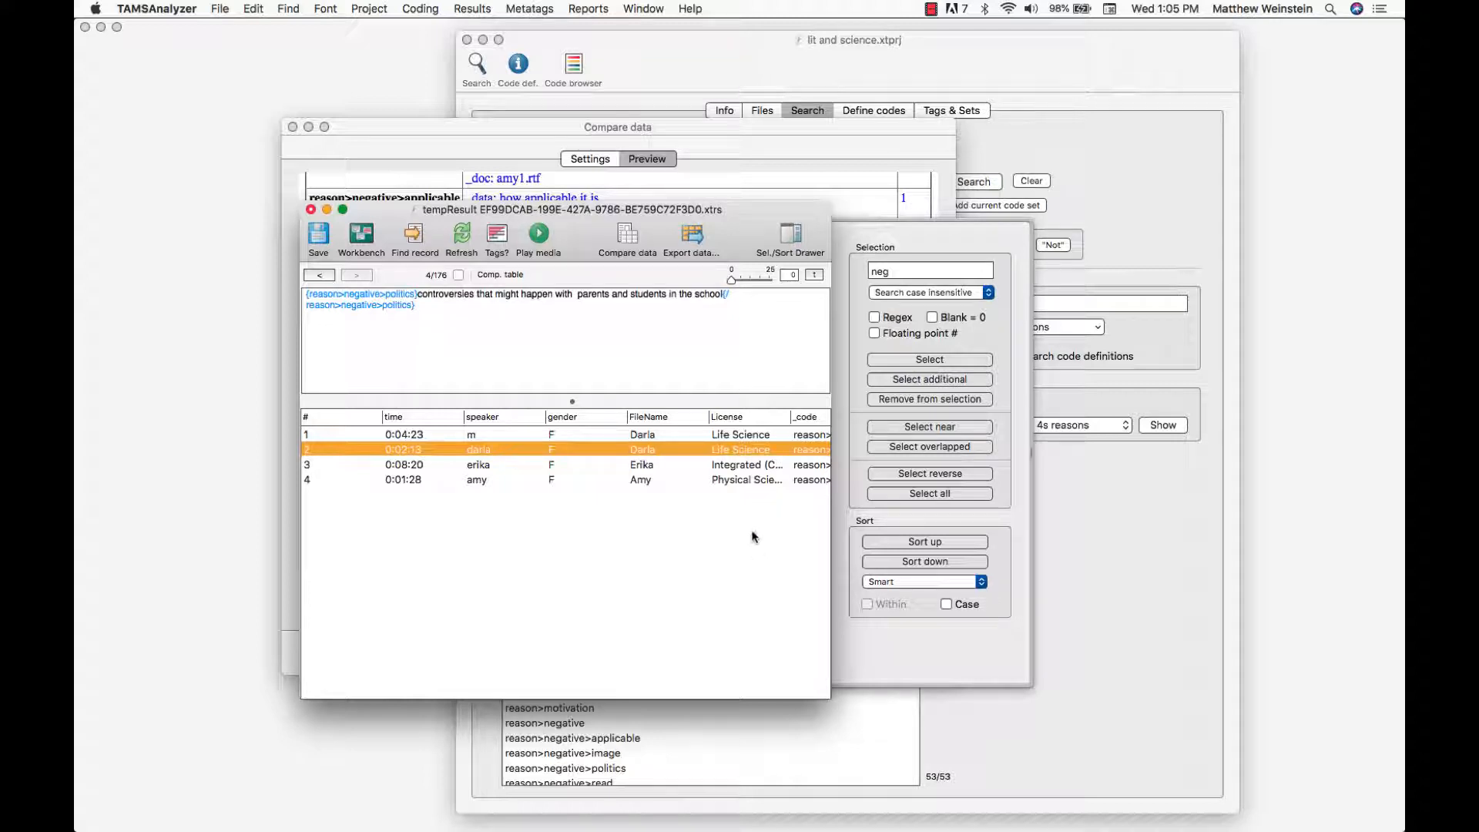
{"action": "left_click", "coordinate": [318, 275]}
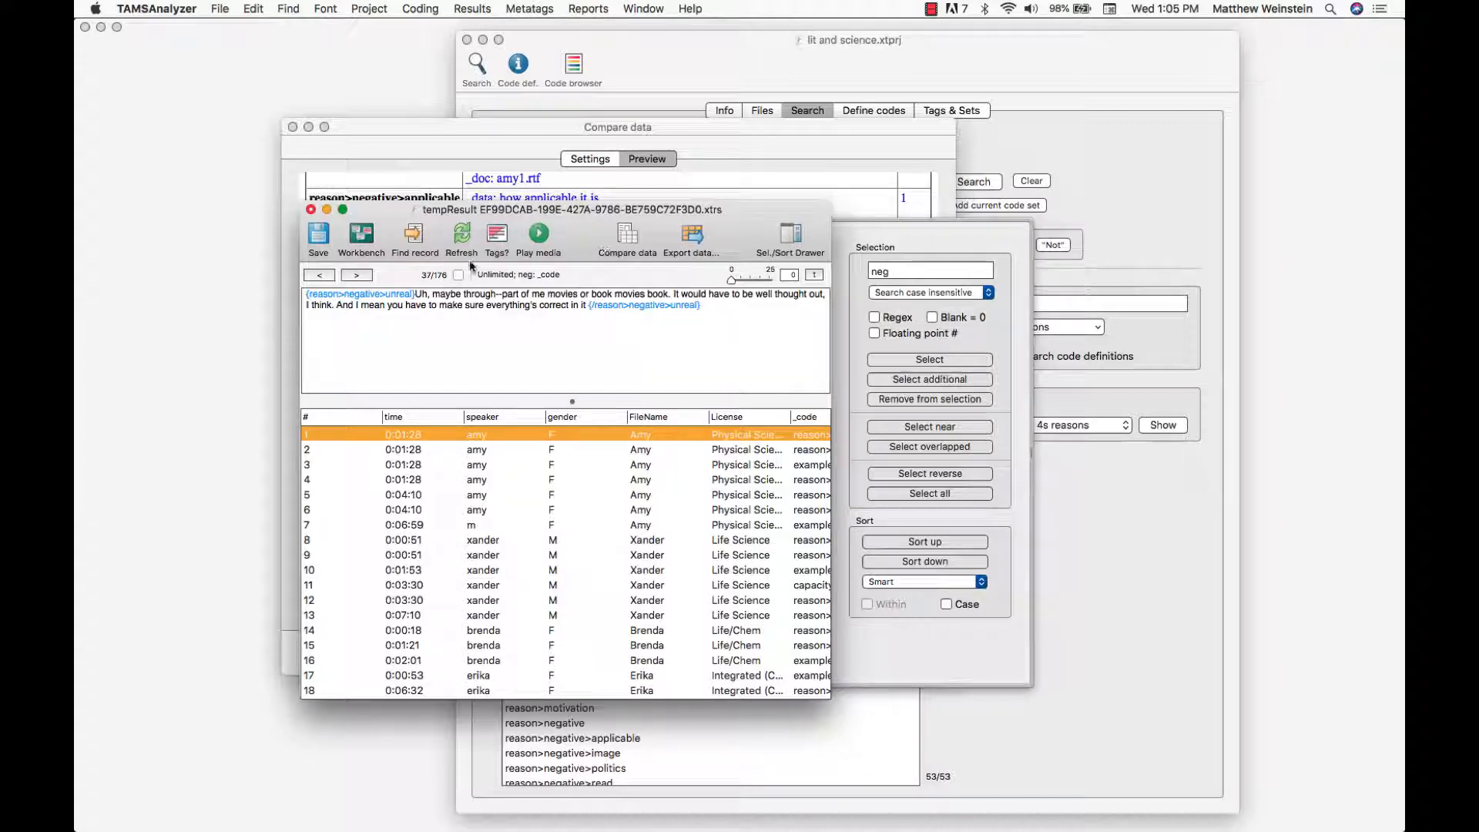
Return to the Compare data report and look through the passages and totals for the negative codes
{"action": "left_click", "coordinate": [811, 158]}
{"action": "scroll", "coordinate": [765, 350], "scroll_direction": "up", "scroll_amount": 5}
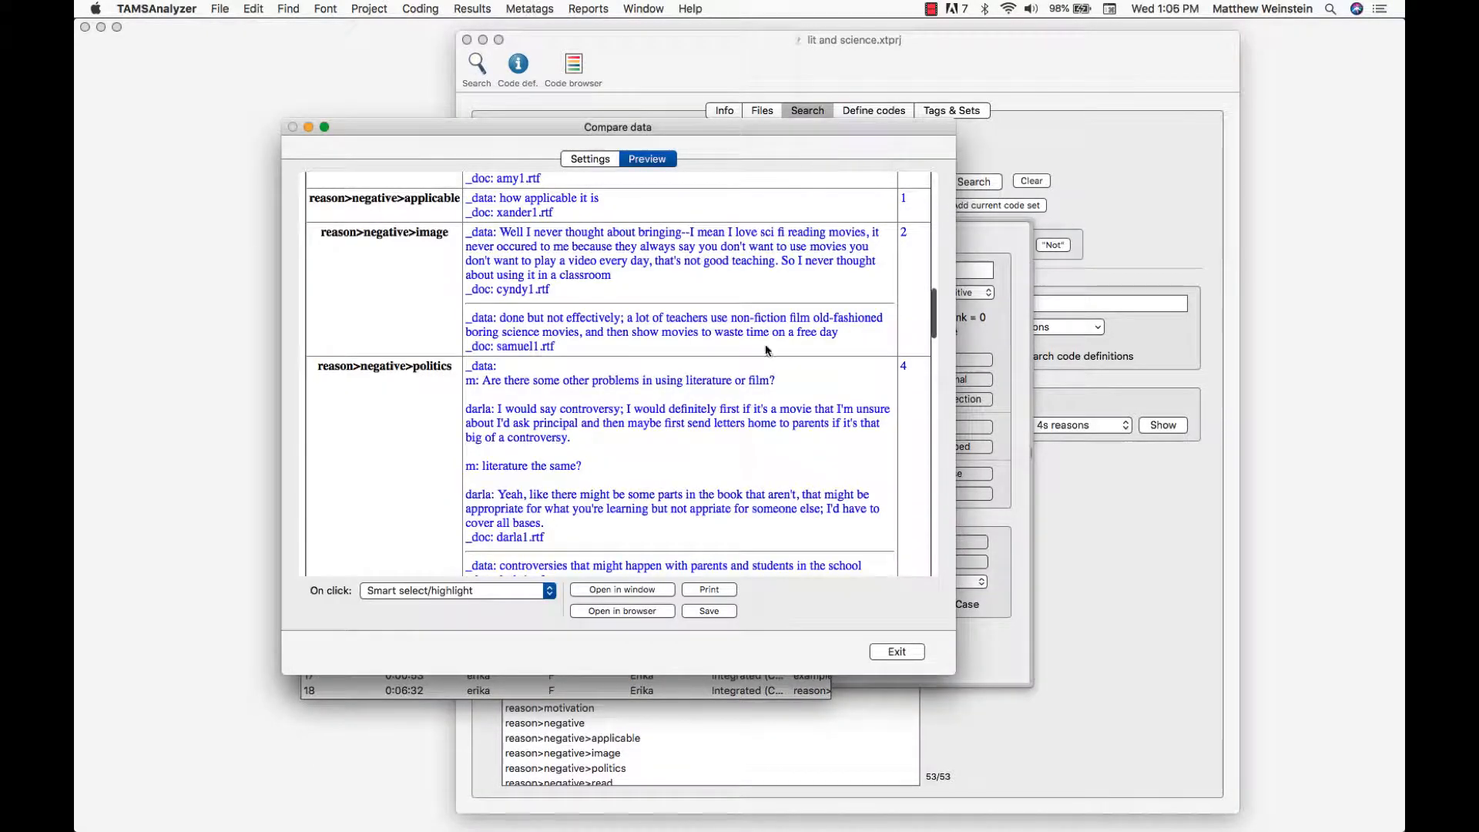
{"action": "scroll", "coordinate": [765, 348], "scroll_direction": "up", "scroll_amount": 10}
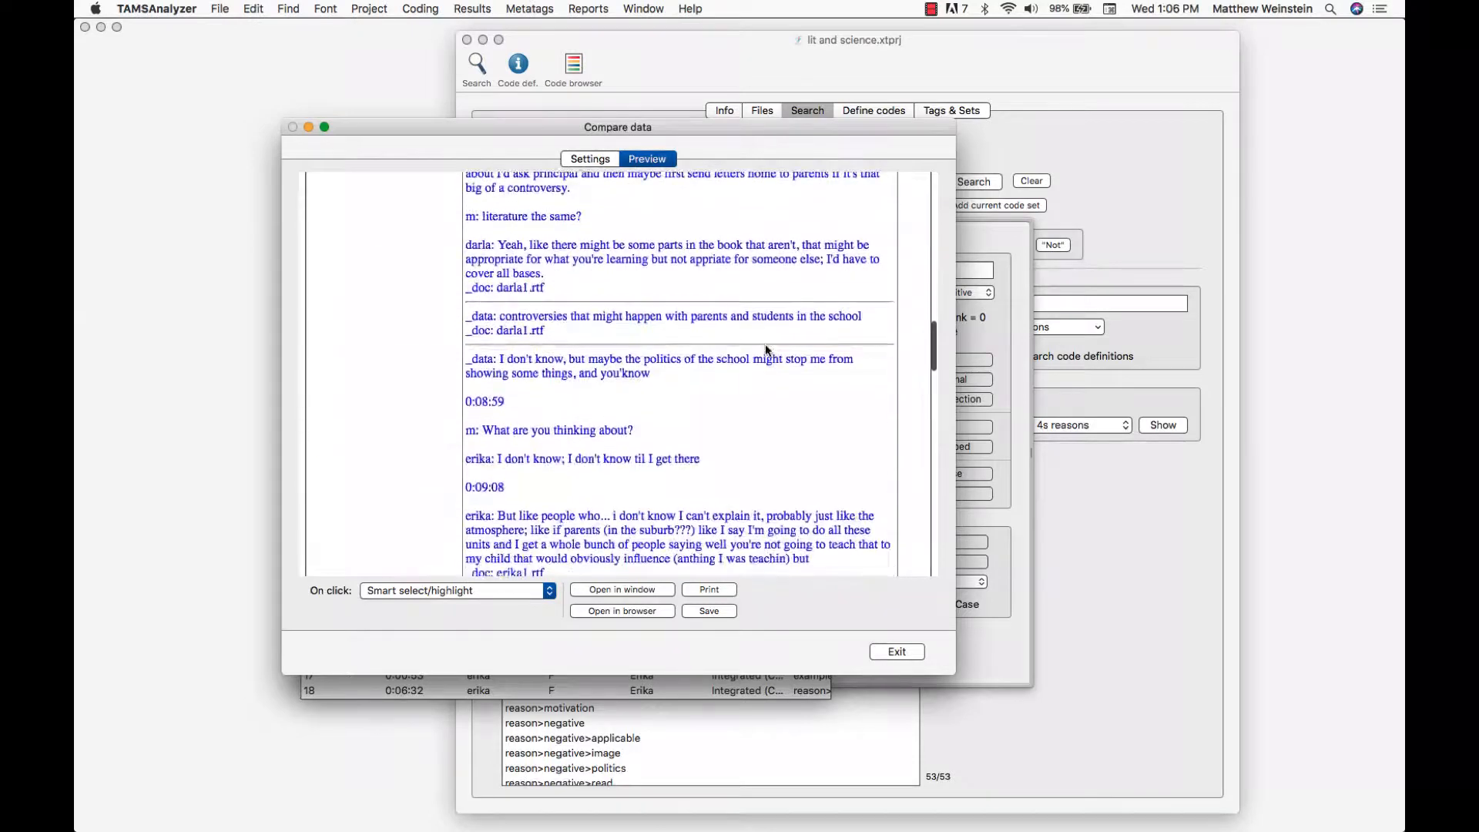
{"action": "scroll", "coordinate": [768, 350], "scroll_direction": "down", "scroll_amount": 10}
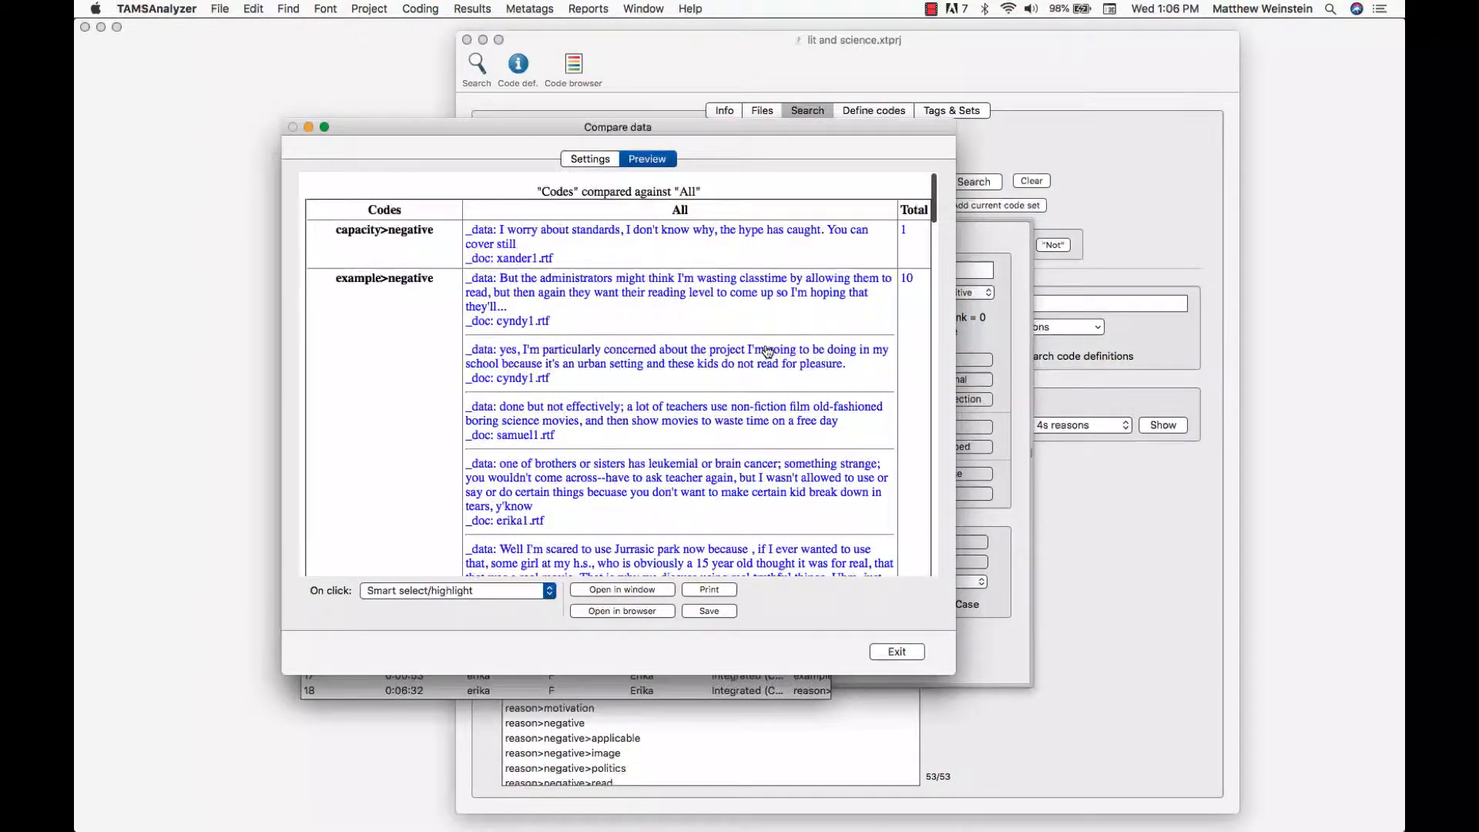
{"action": "scroll", "coordinate": [767, 351], "scroll_direction": "down", "scroll_amount": 15}
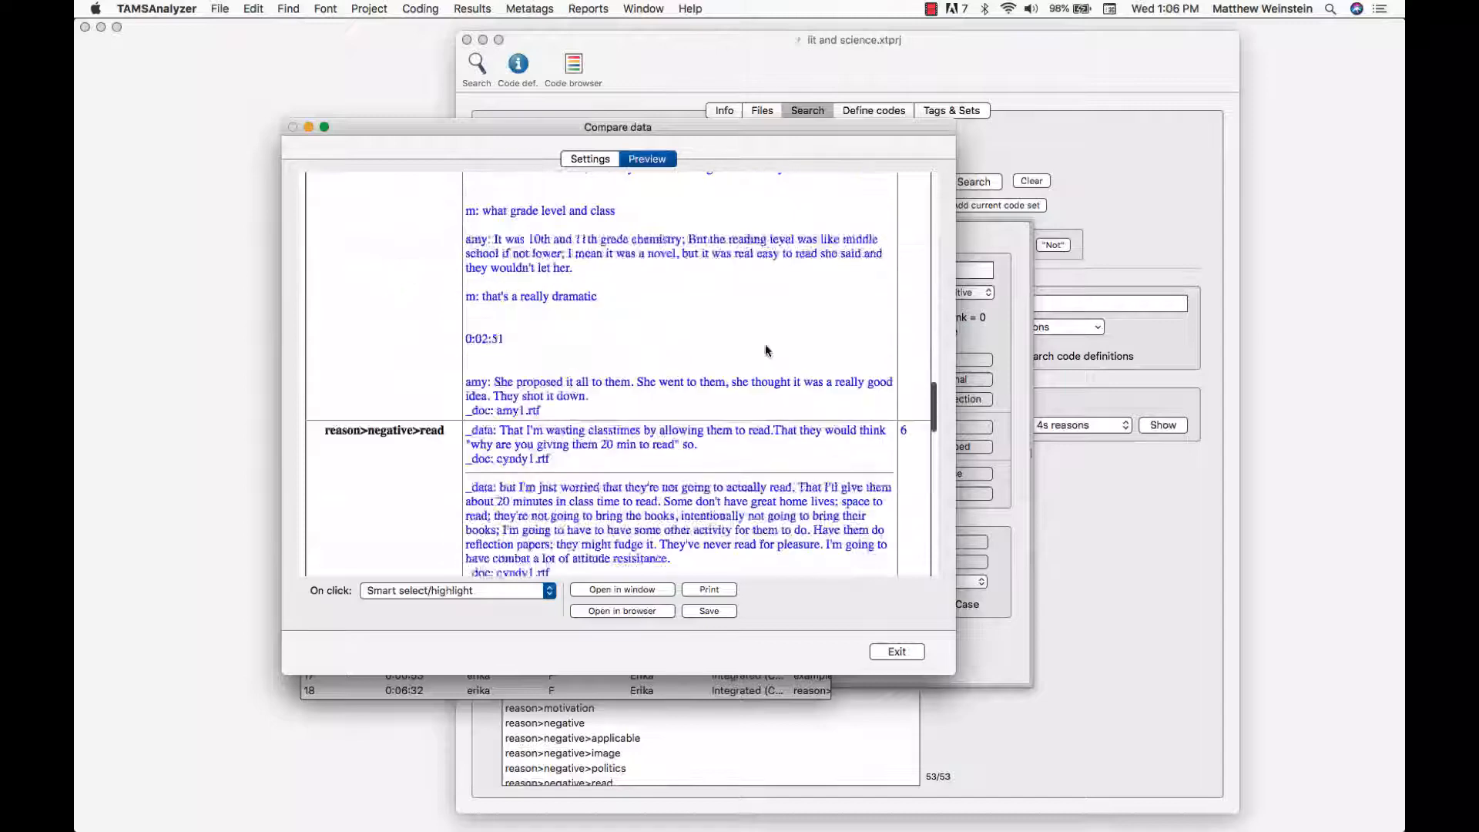
{"action": "scroll", "coordinate": [767, 351], "scroll_direction": "up", "scroll_amount": 15}
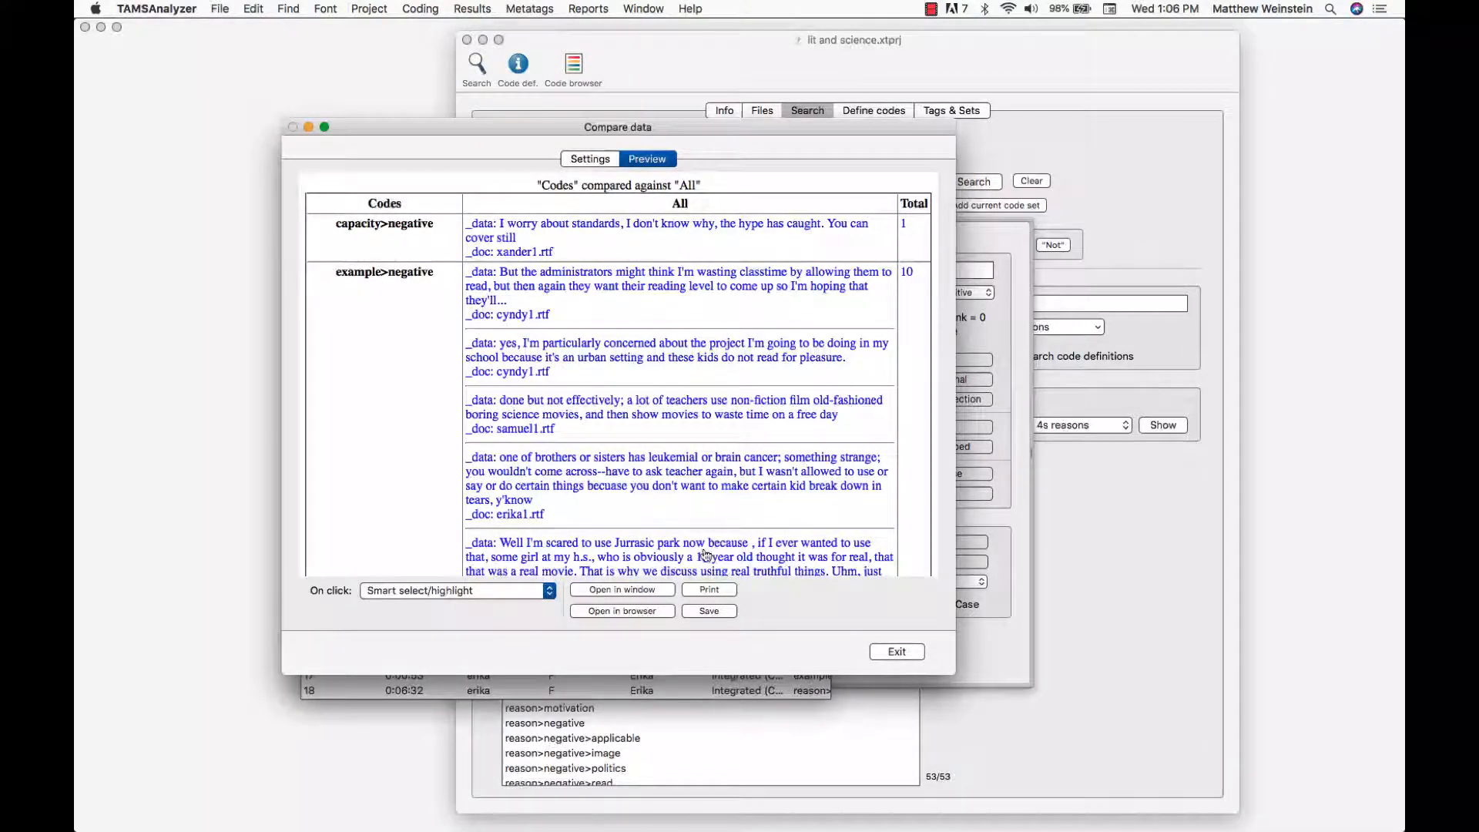
Open the comparison report in its own window and place it, reduced in height, in the screen's upper-right corner
{"action": "left_click", "coordinate": [637, 591]}
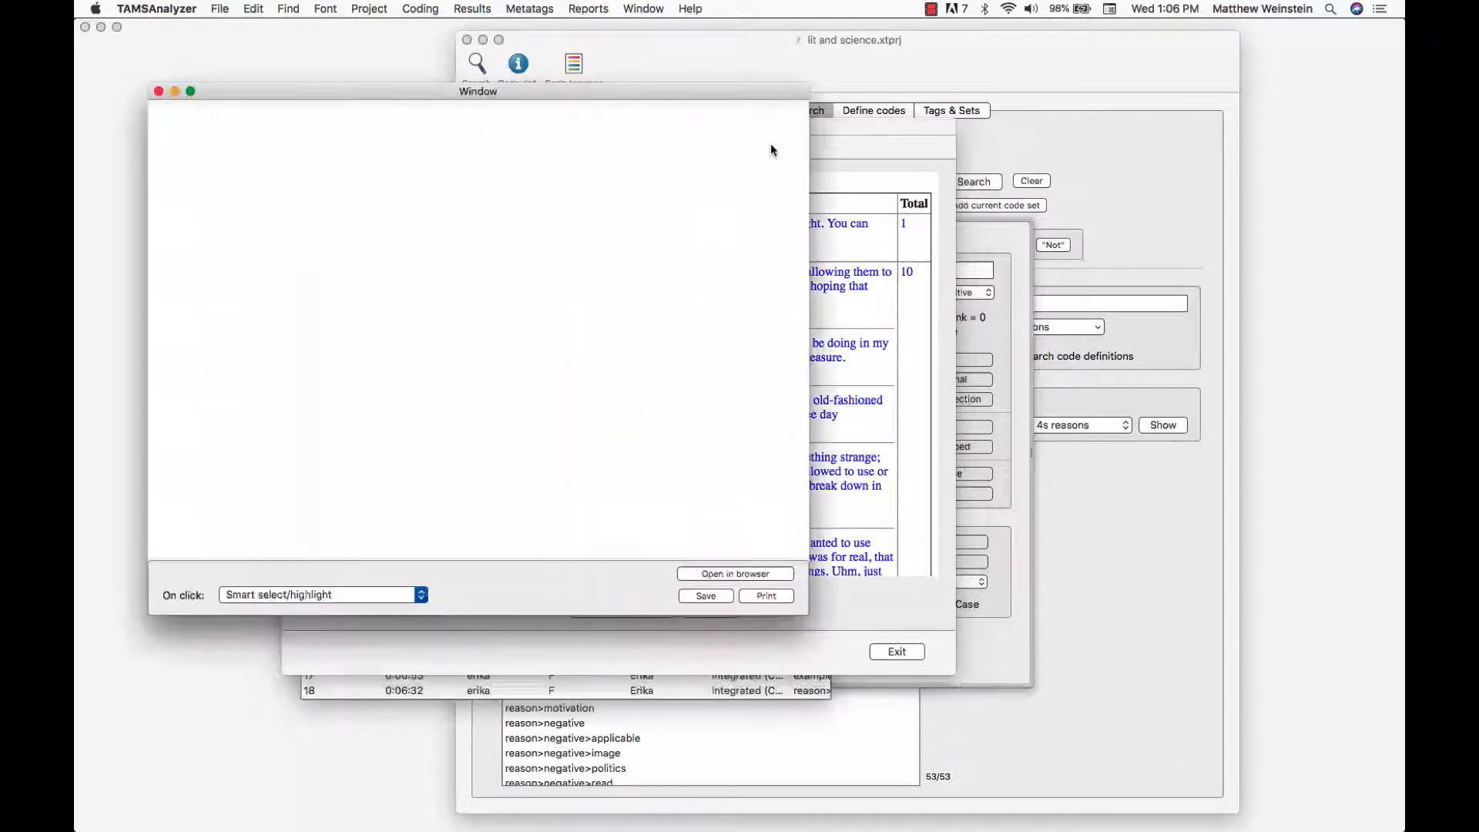
{"action": "left_click_drag", "start_coordinate": [719, 91], "coordinate": [1213, 27]}
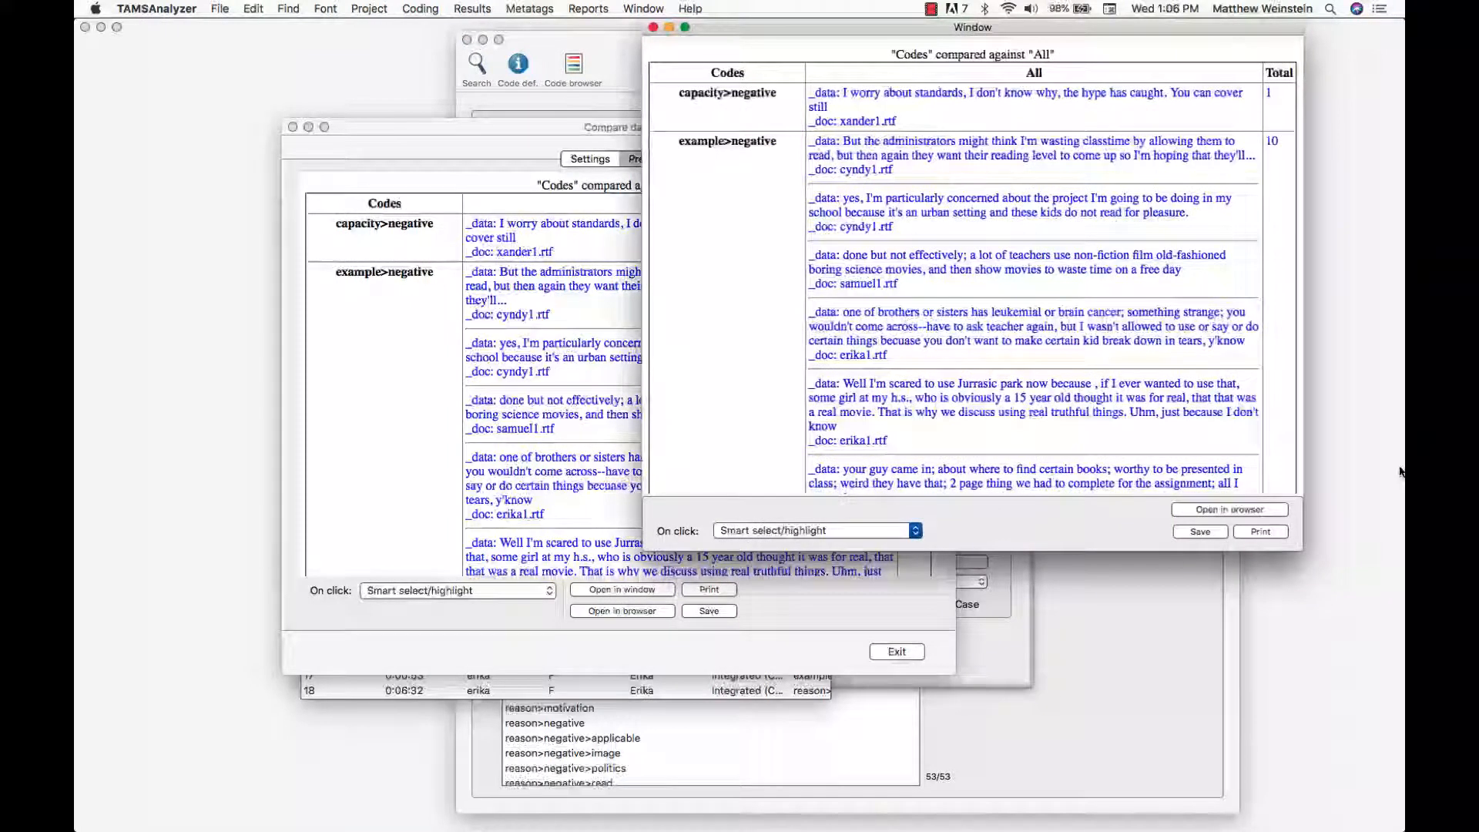
{"action": "left_click_drag", "start_coordinate": [1302, 549], "coordinate": [1300, 728]}
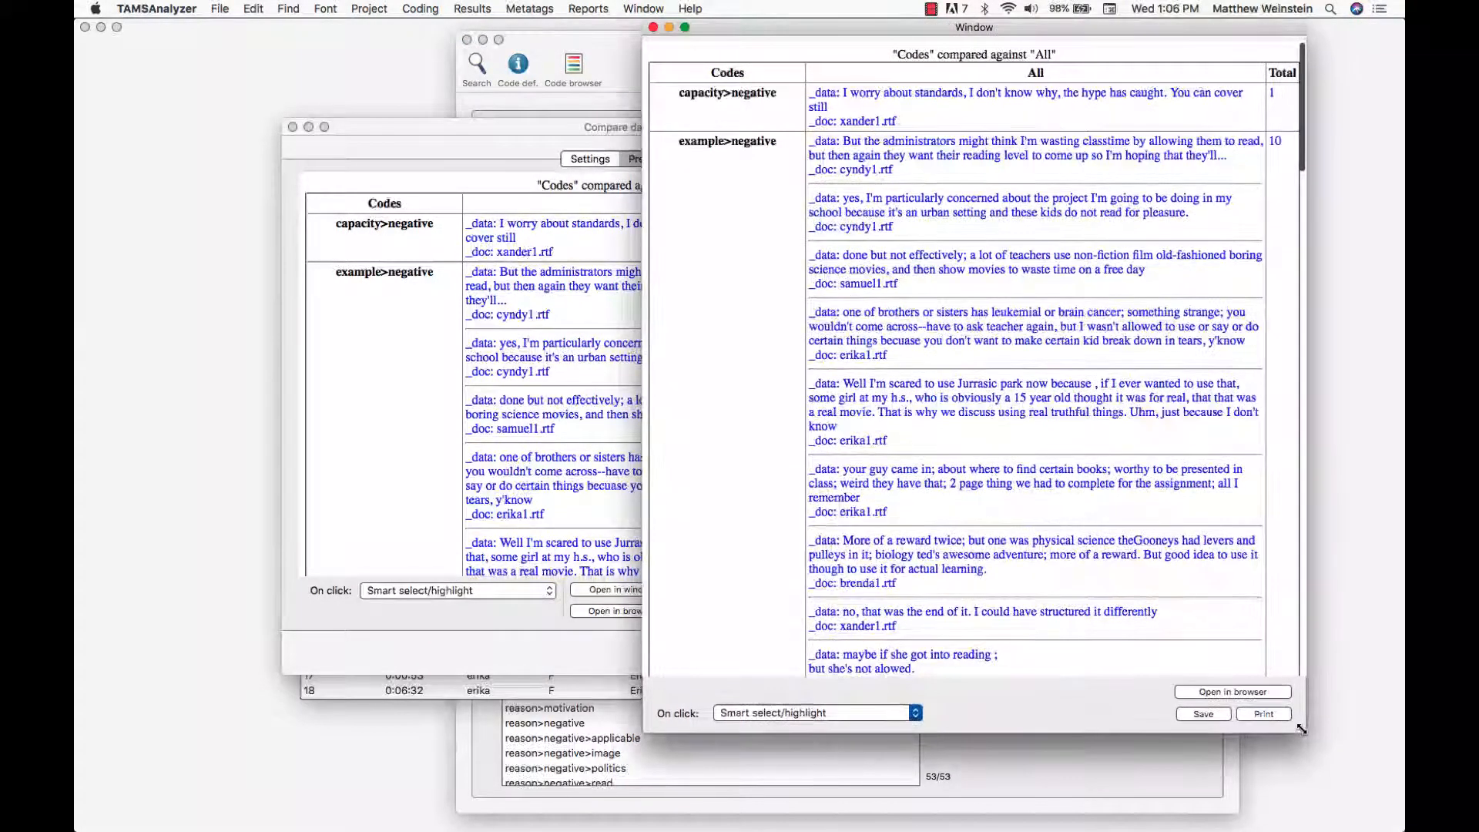
{"action": "left_click_drag", "start_coordinate": [1142, 29], "coordinate": [1175, 31]}
{"action": "left_click_drag", "start_coordinate": [1340, 732], "coordinate": [1296, 436]}
{"action": "left_click_drag", "start_coordinate": [1098, 37], "coordinate": [1208, 31]}
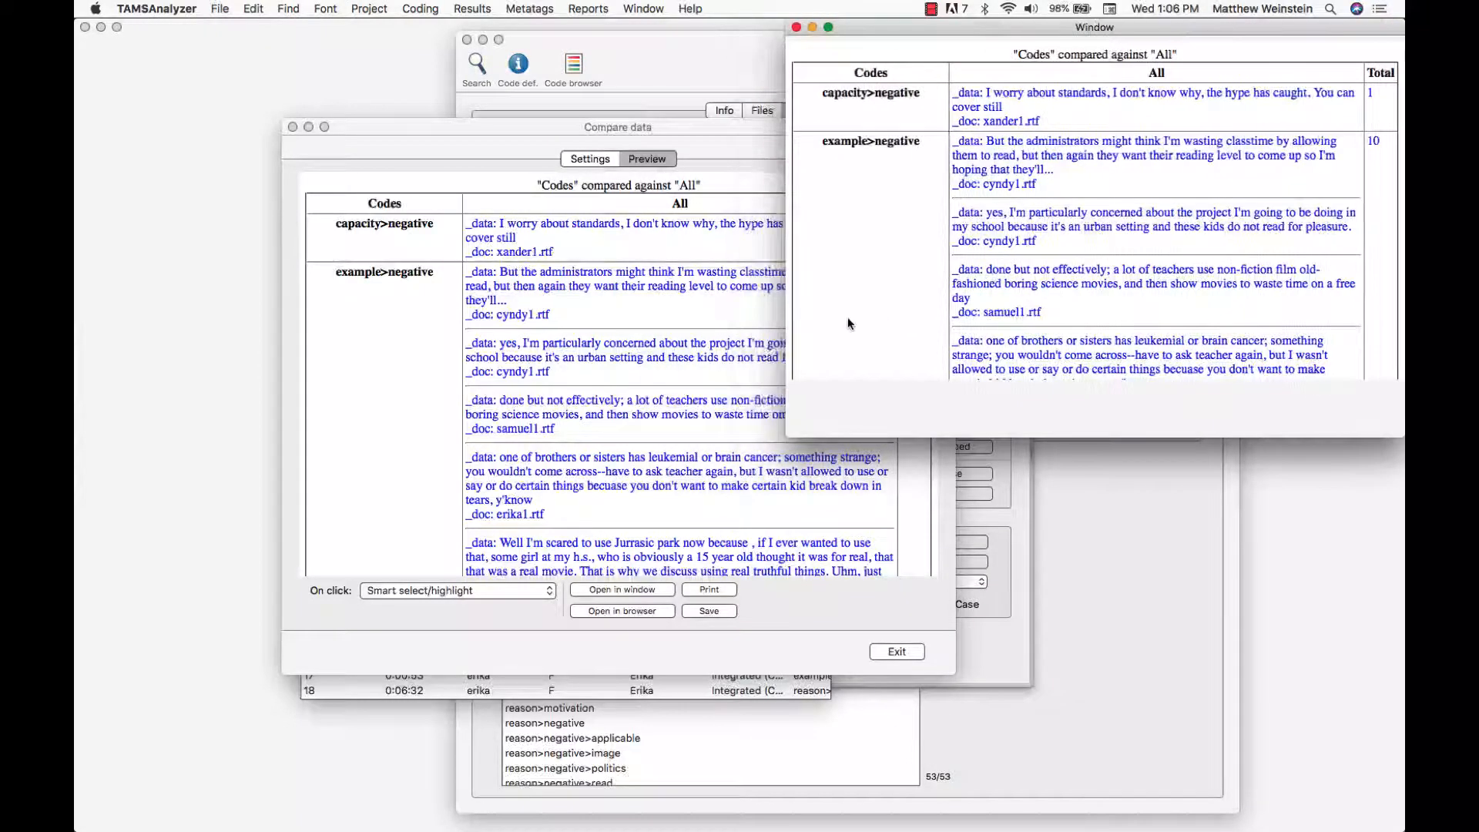
Return to the Compare data settings and set the grouping of the data elements to Count only
{"action": "left_click", "coordinate": [938, 548]}
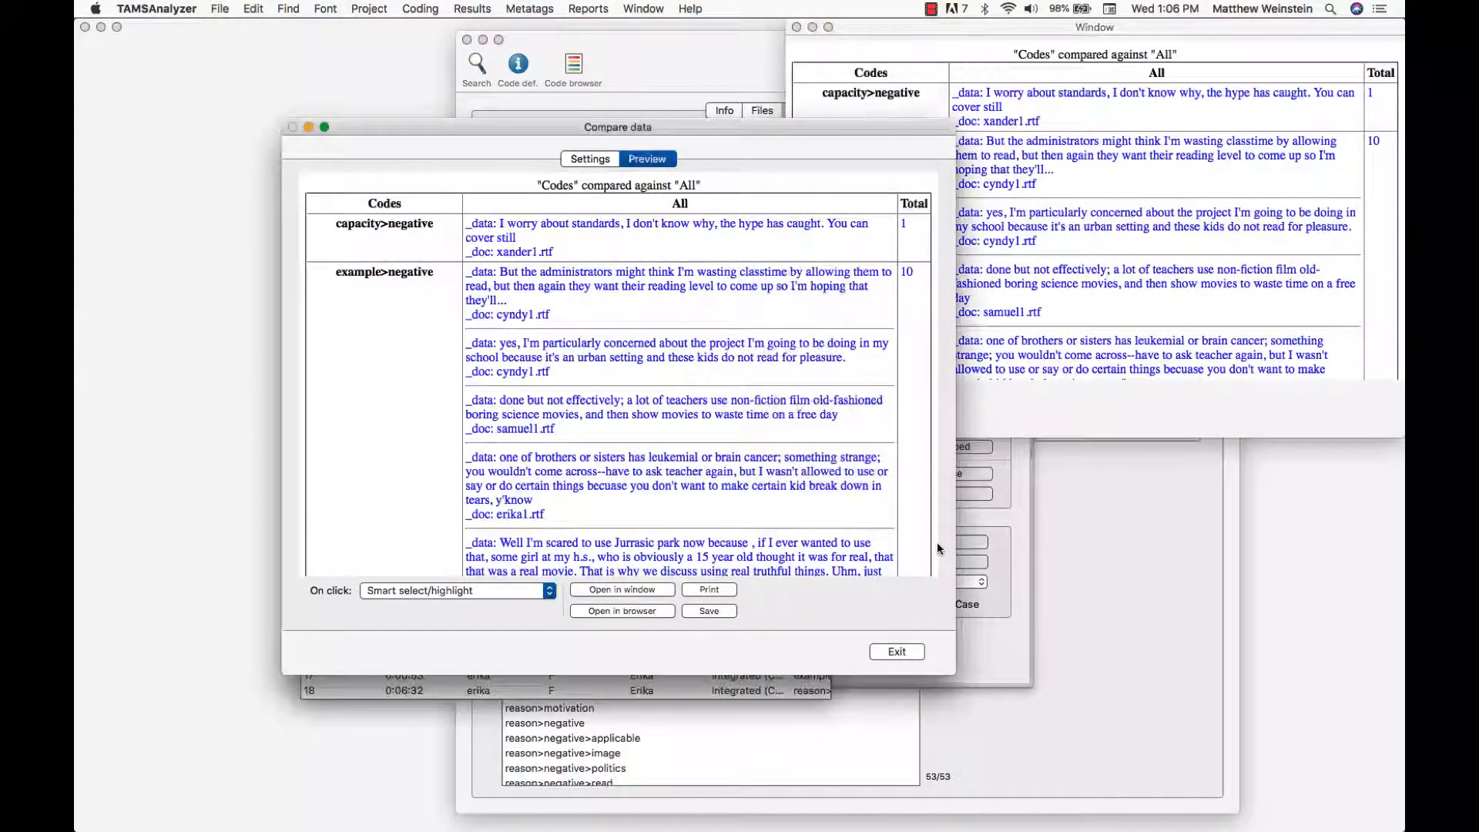
{"action": "left_click", "coordinate": [600, 160]}
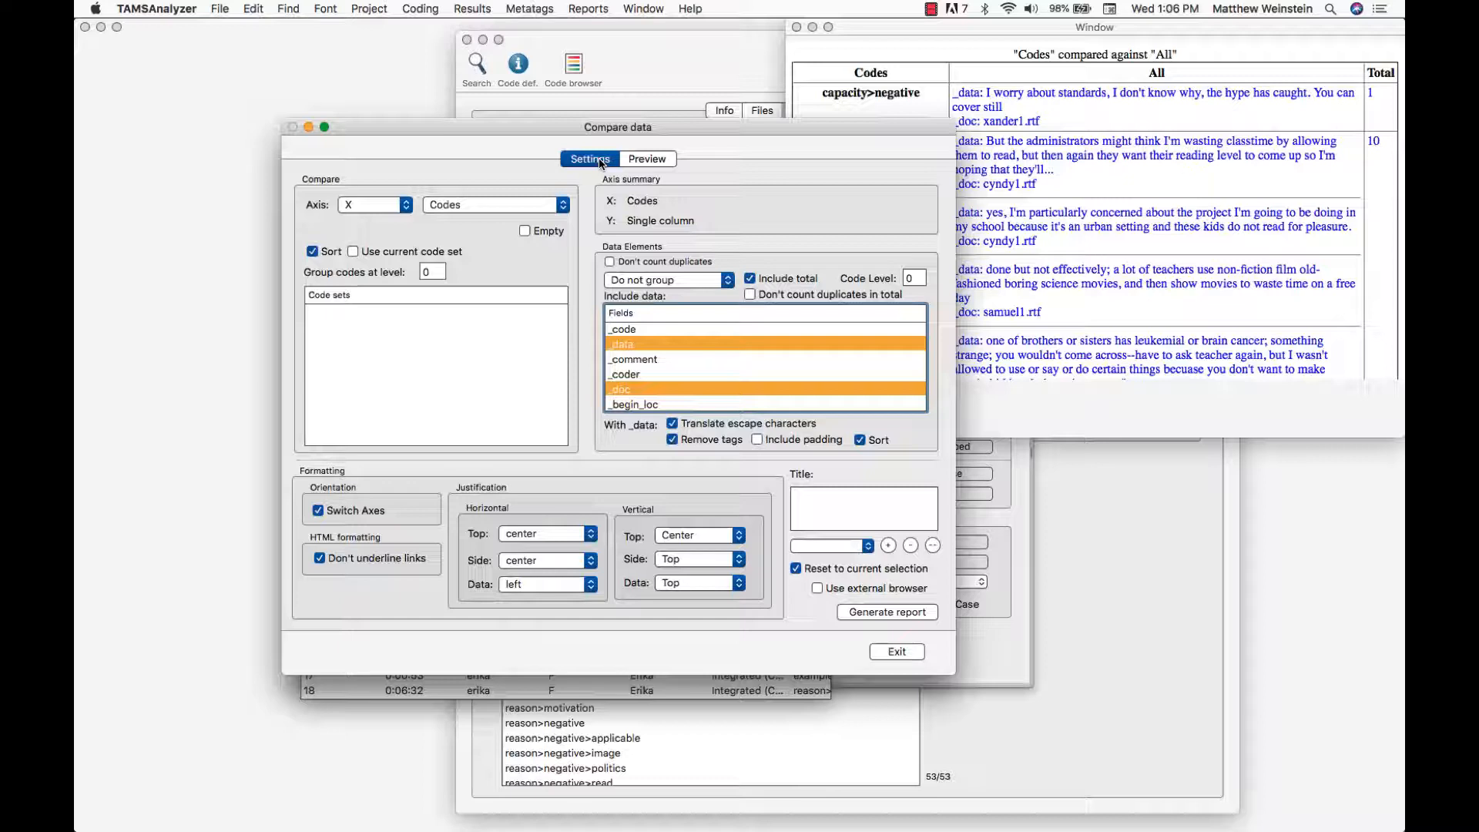
{"action": "left_click", "coordinate": [670, 280]}
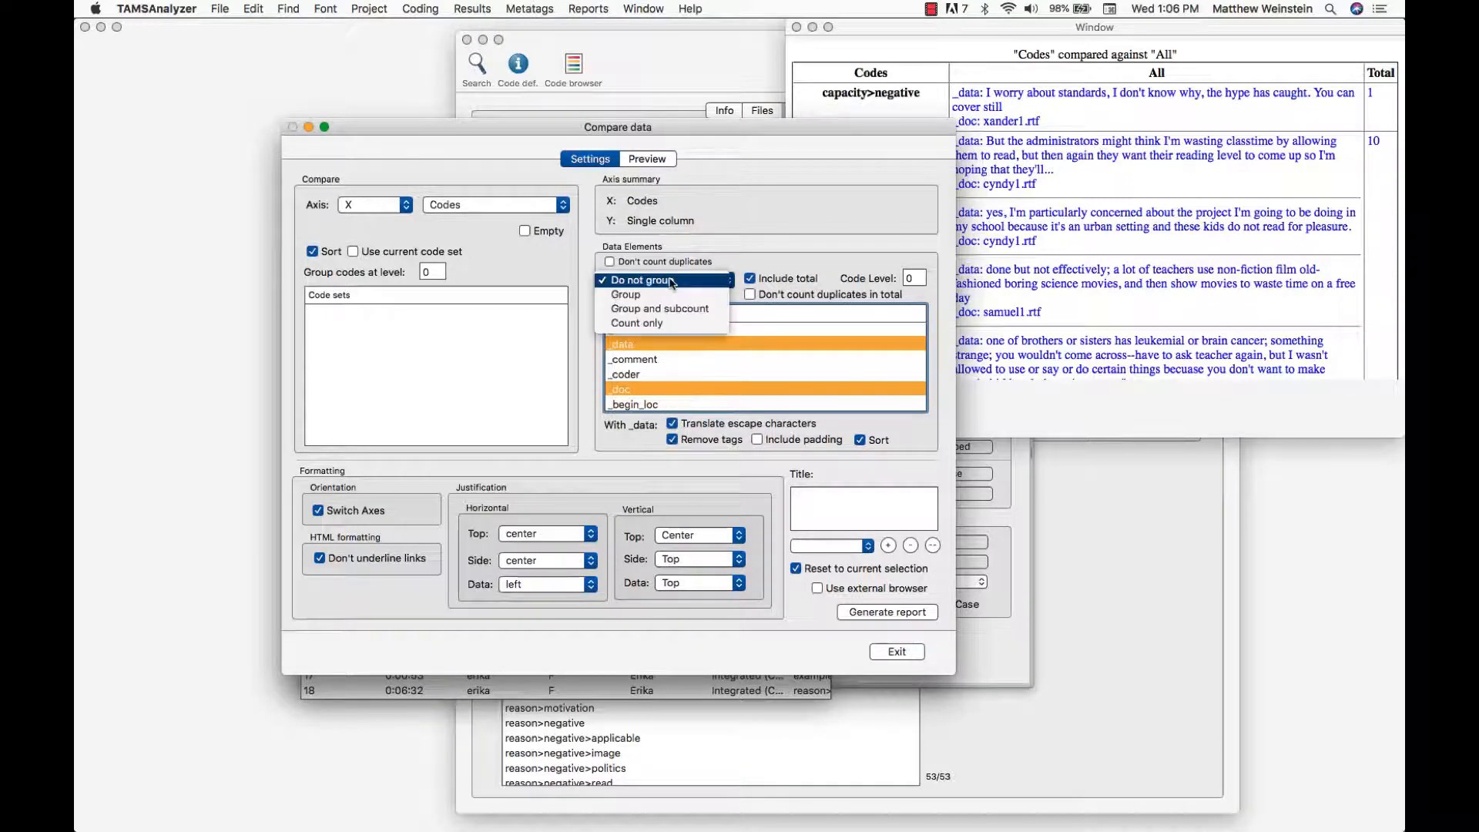
{"action": "left_click", "coordinate": [665, 323]}
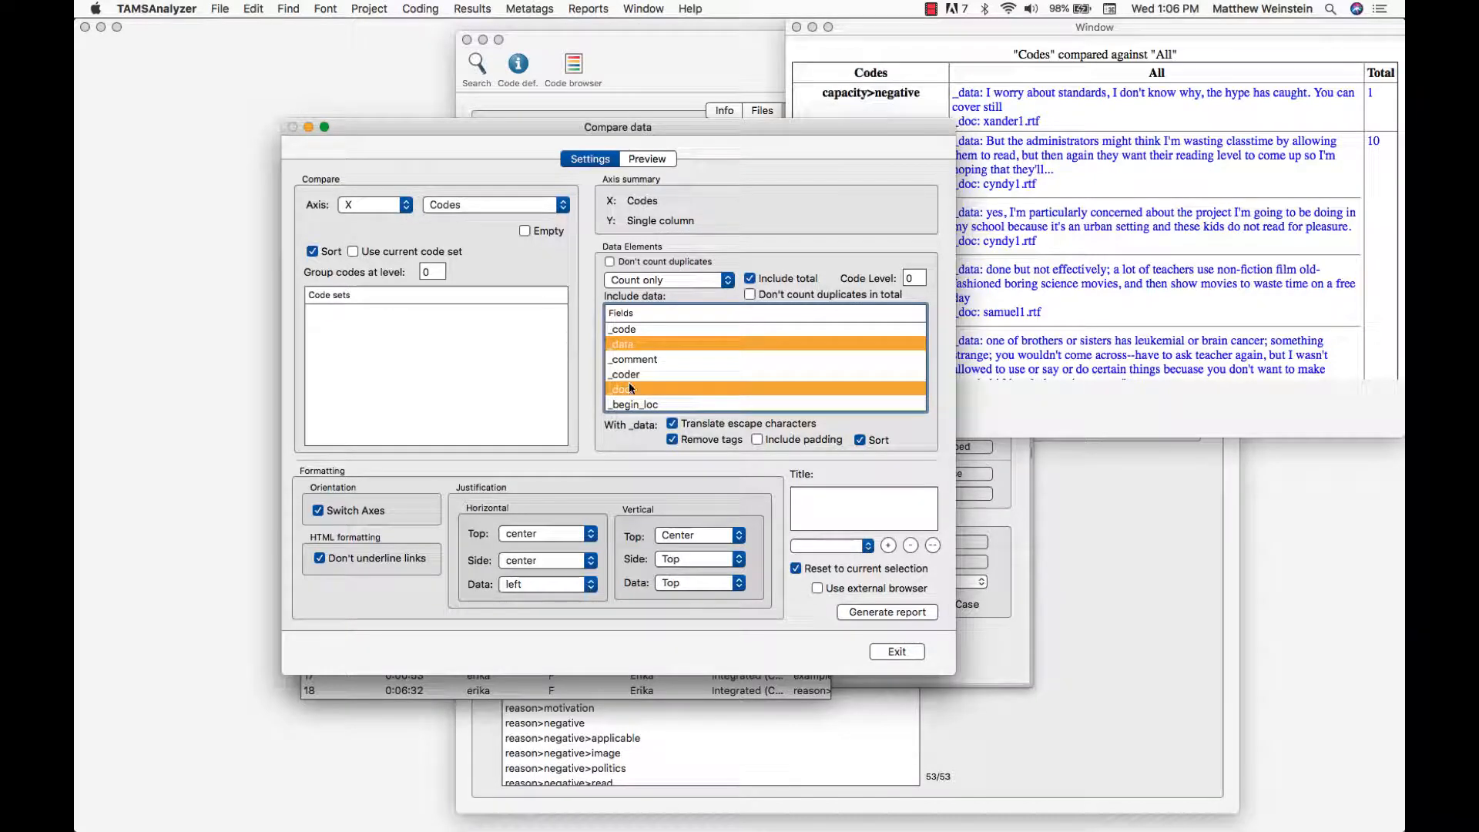
Remove _data from the included fields, leaving only _doc, and generate the Count only report
{"action": "left_click", "coordinate": [649, 345], "text": "super"}
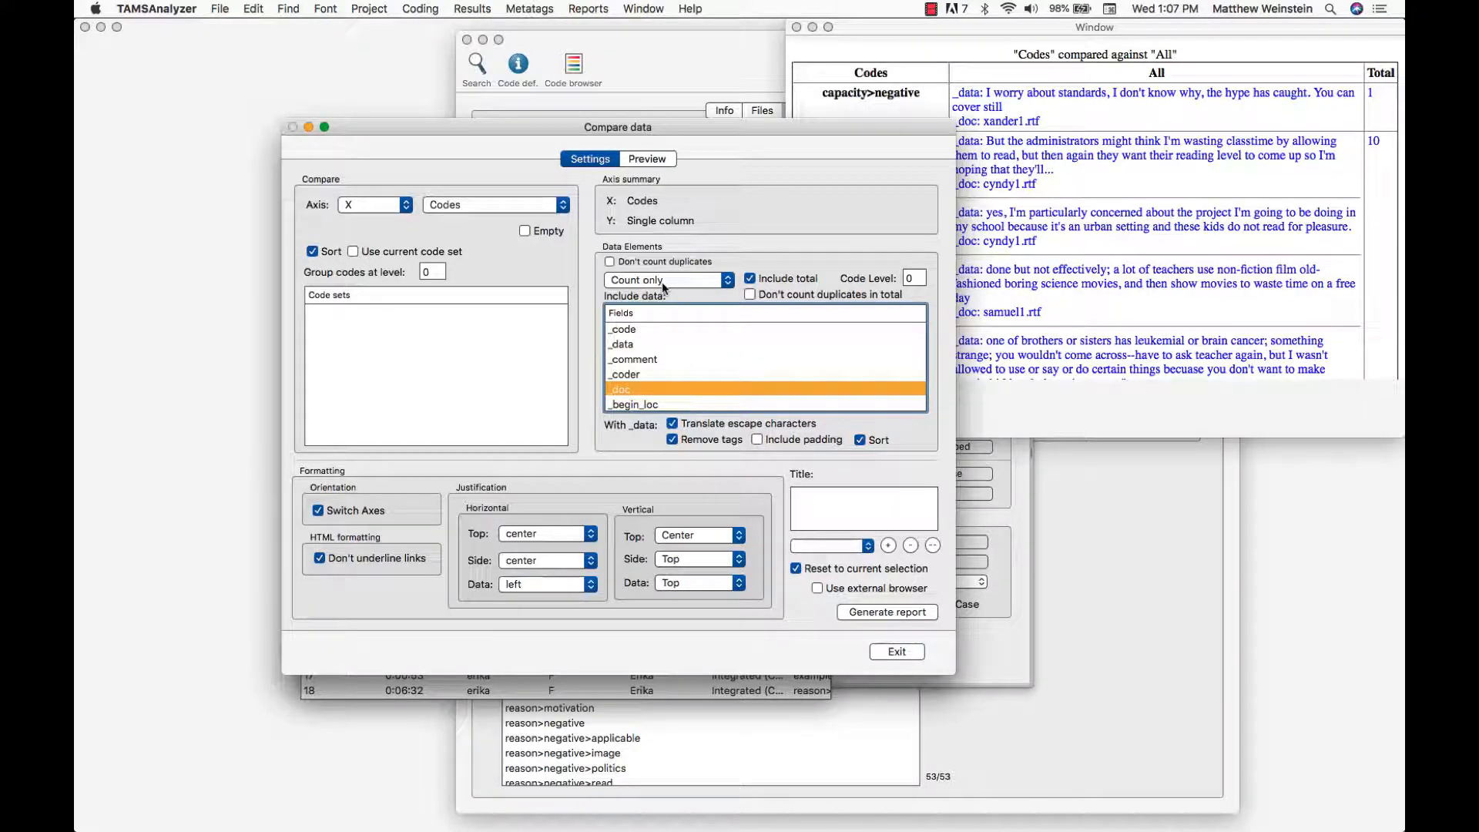
{"action": "left_click", "coordinate": [893, 613]}
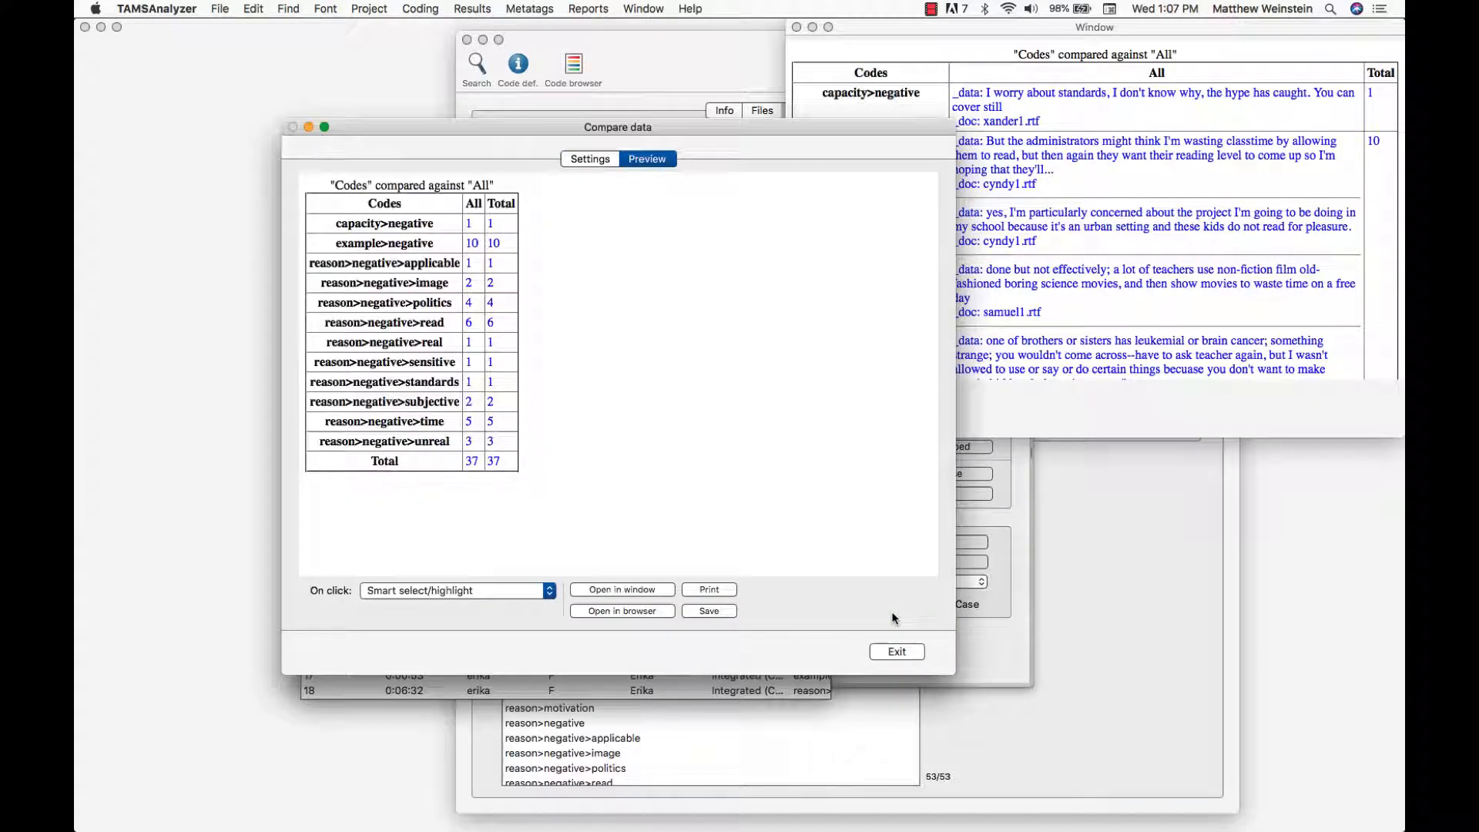
Set the data elements to Do not group and generate a report listing the source document of each coded passage
{"action": "left_click", "coordinate": [590, 160]}
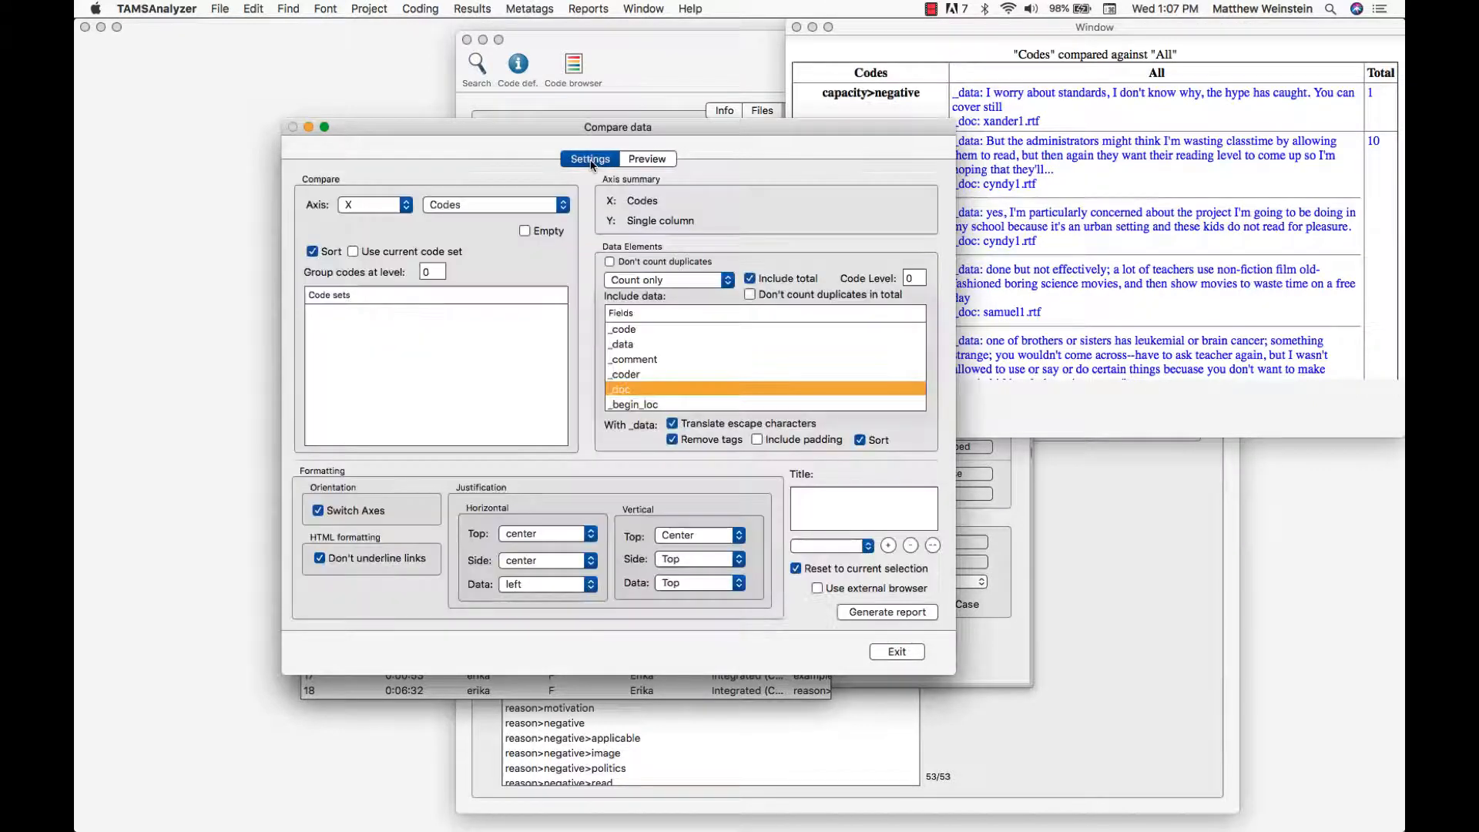
{"action": "left_click", "coordinate": [676, 279]}
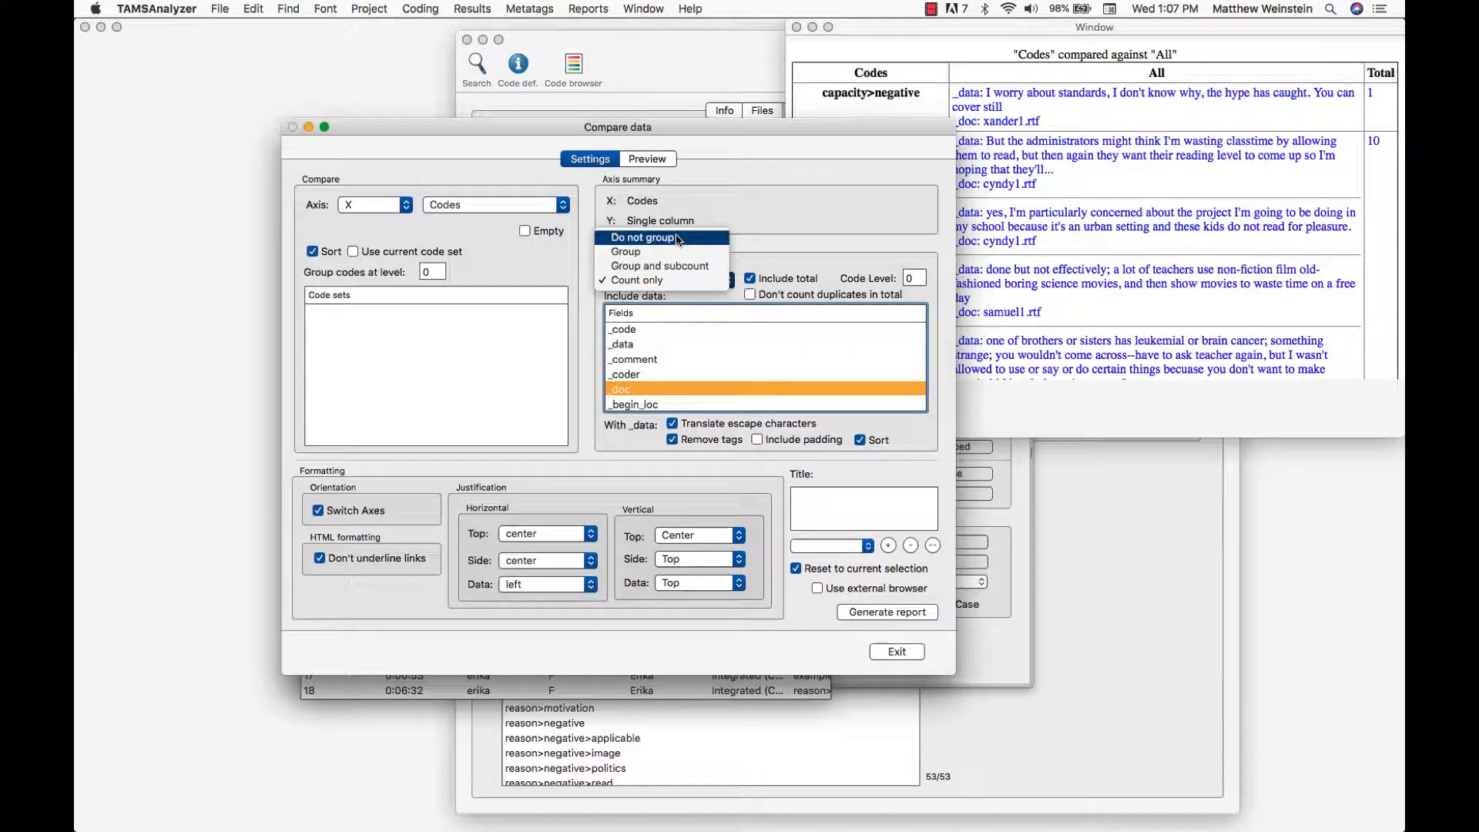
{"action": "left_click", "coordinate": [676, 236]}
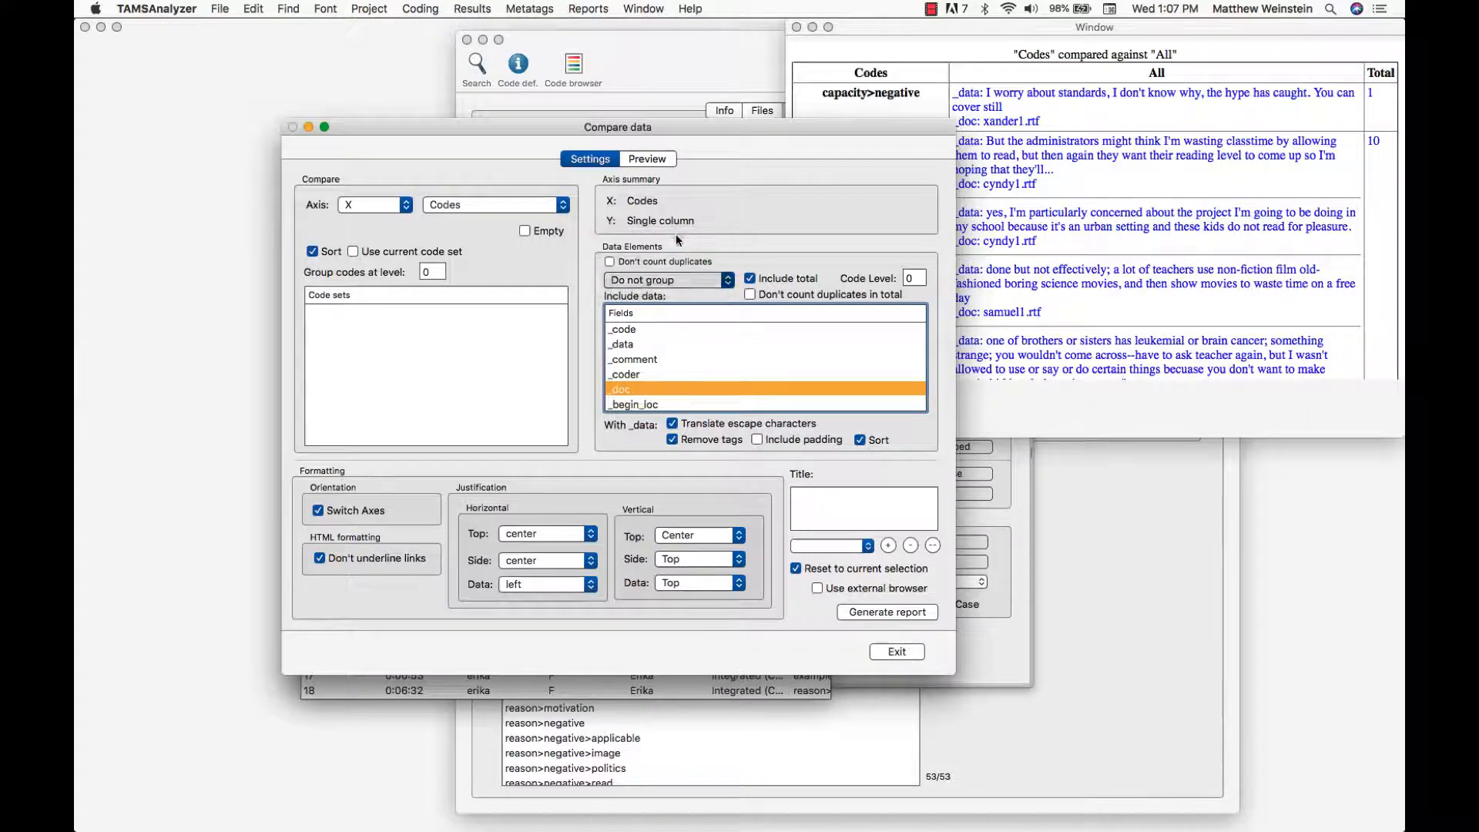
{"action": "left_click", "coordinate": [887, 612]}
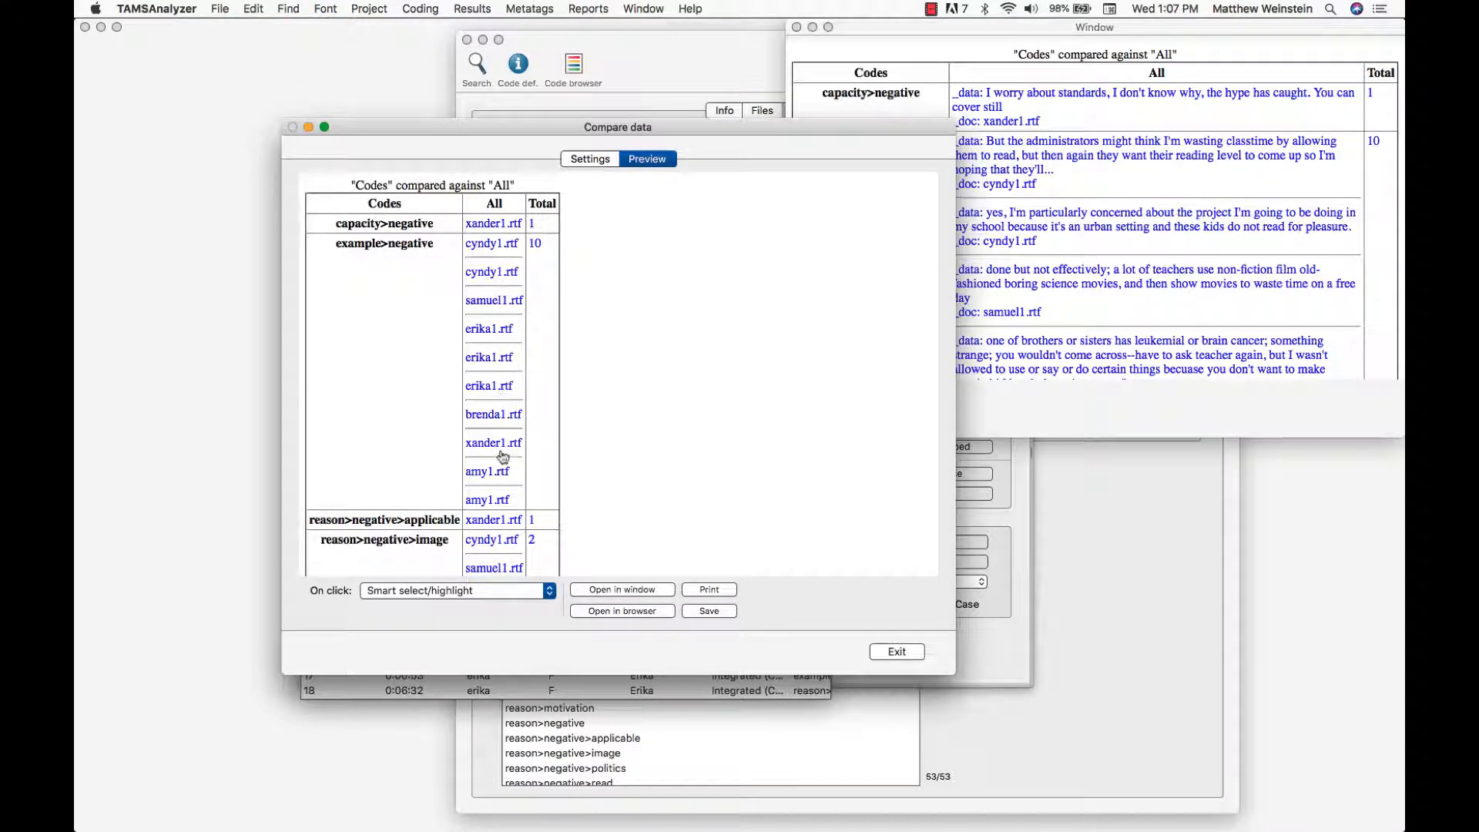
Set the data elements to Group, generate the report, and check its document lists against the settings
{"action": "left_click", "coordinate": [592, 160]}
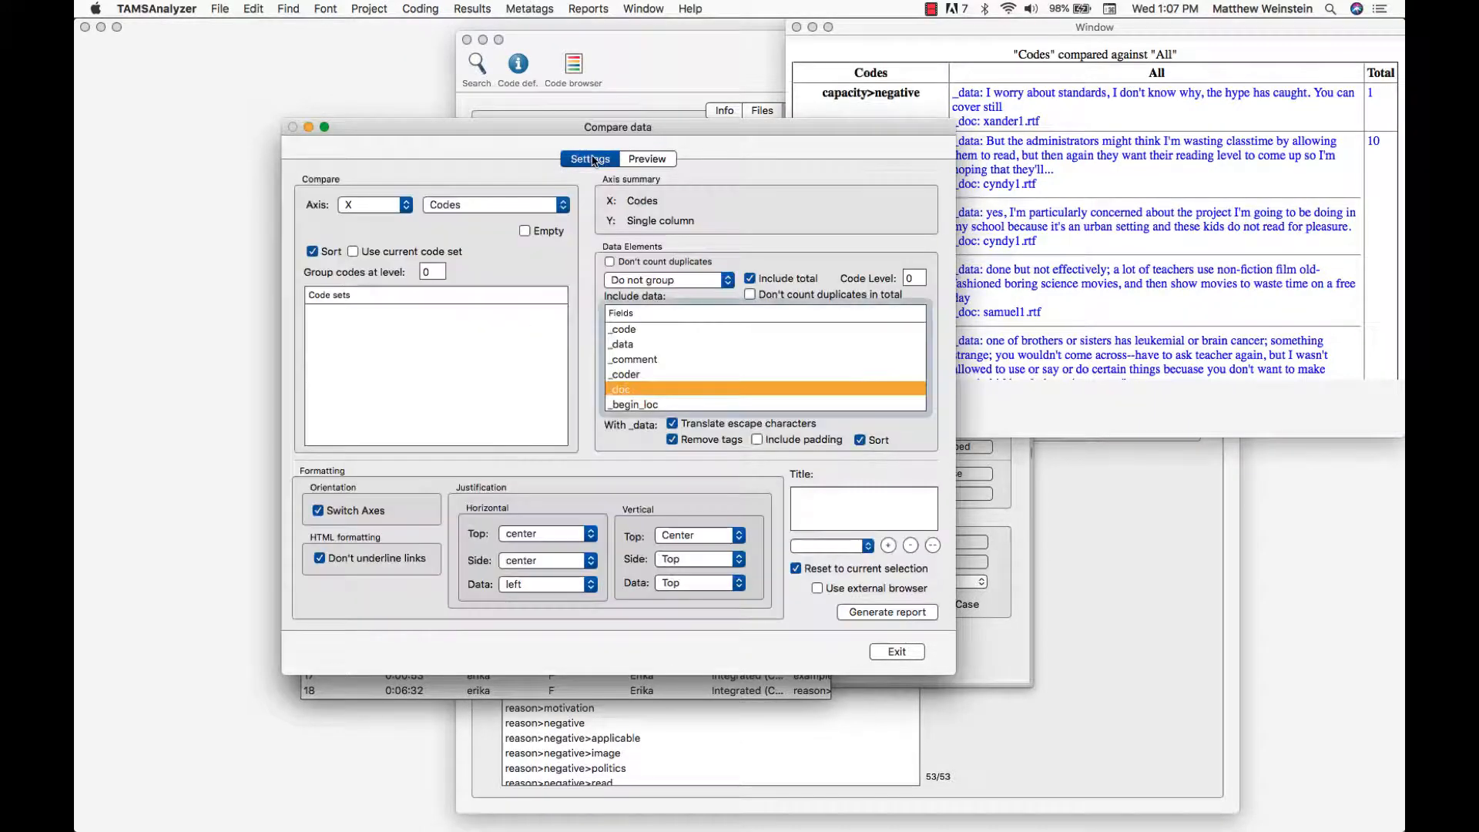
{"action": "left_click", "coordinate": [669, 281]}
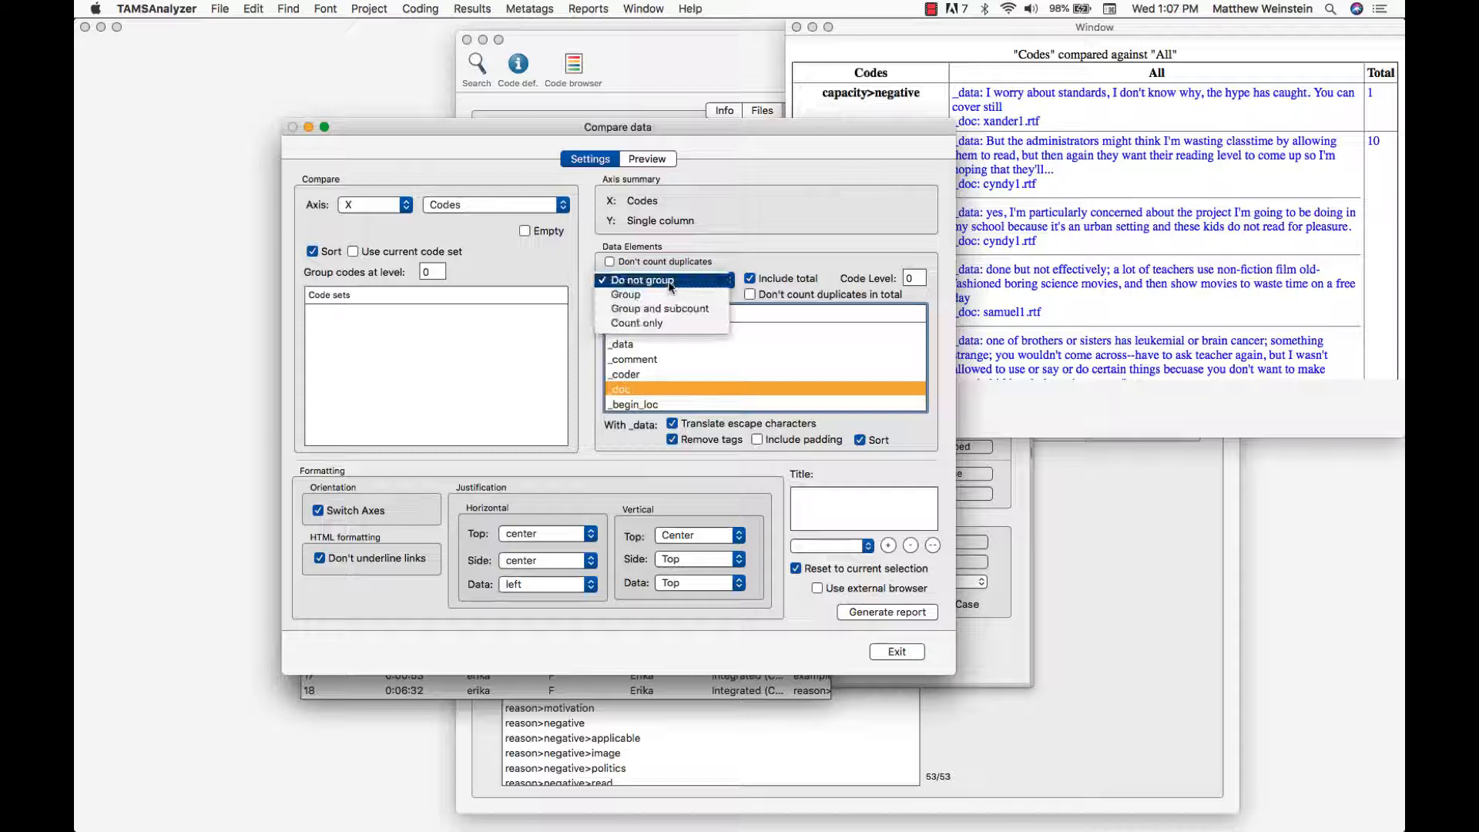
{"action": "left_click", "coordinate": [664, 296]}
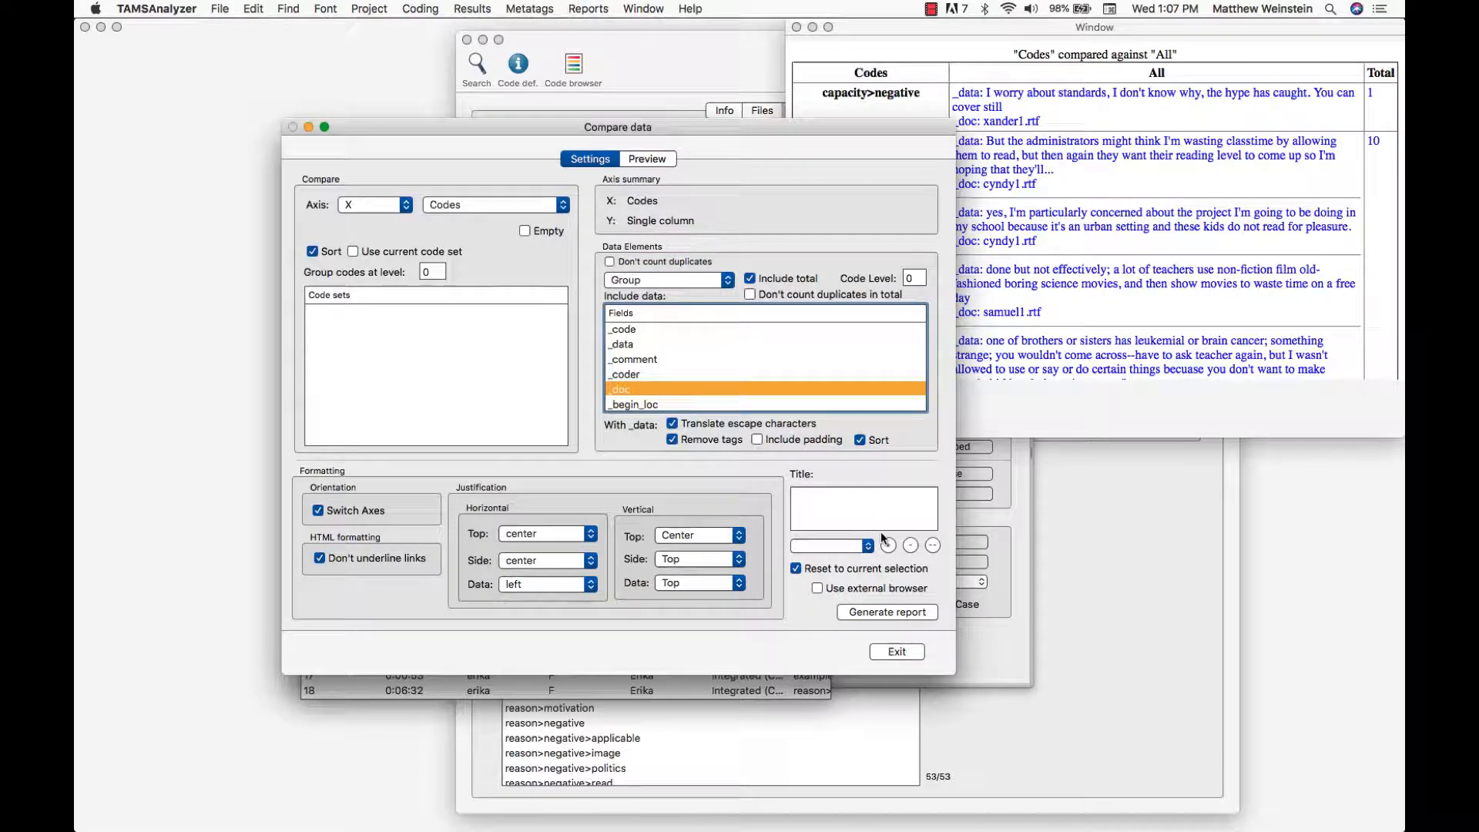
{"action": "left_click", "coordinate": [888, 613]}
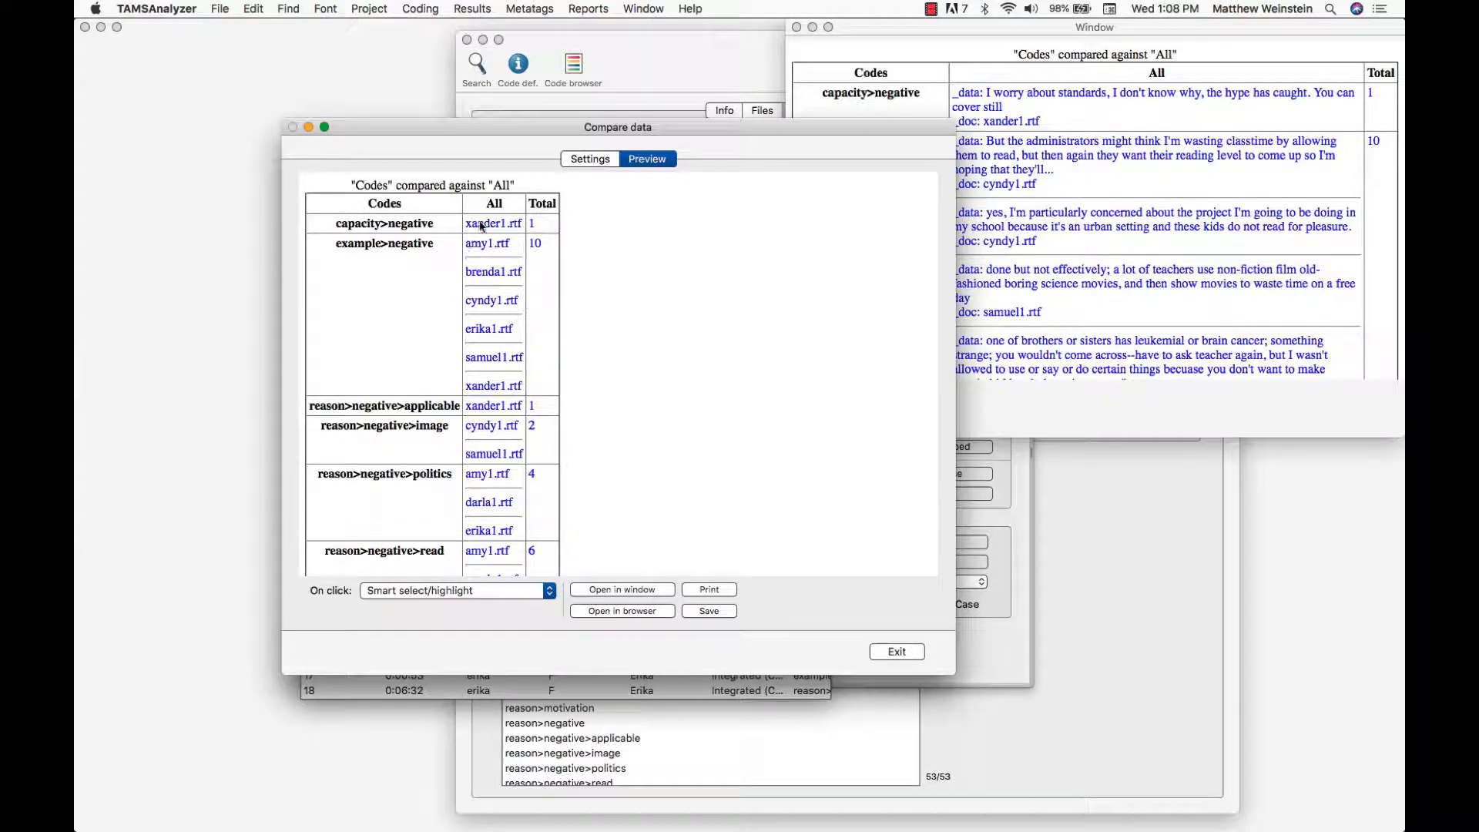
{"action": "left_click", "coordinate": [603, 162]}
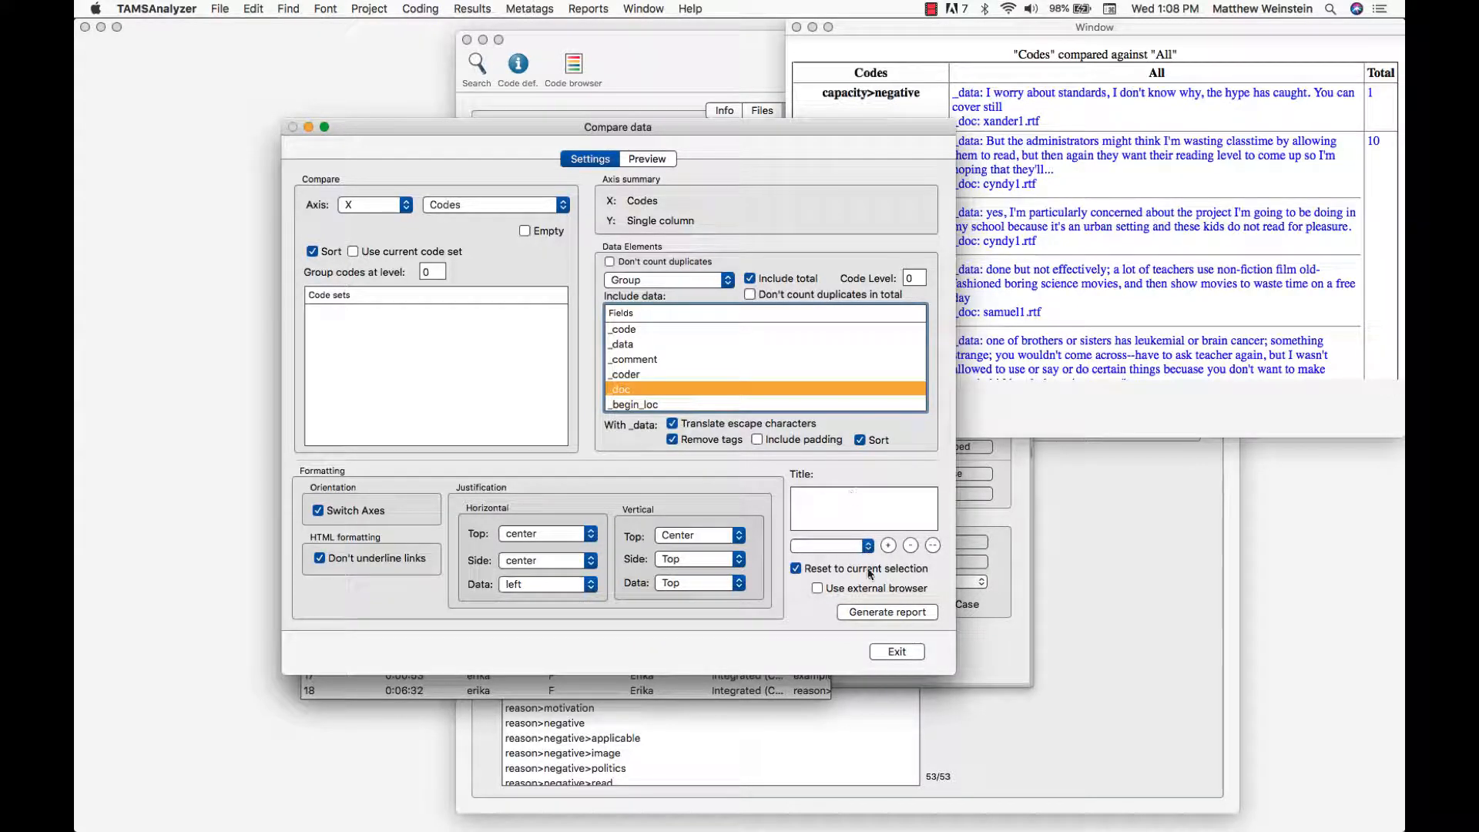
{"action": "left_click", "coordinate": [657, 156]}
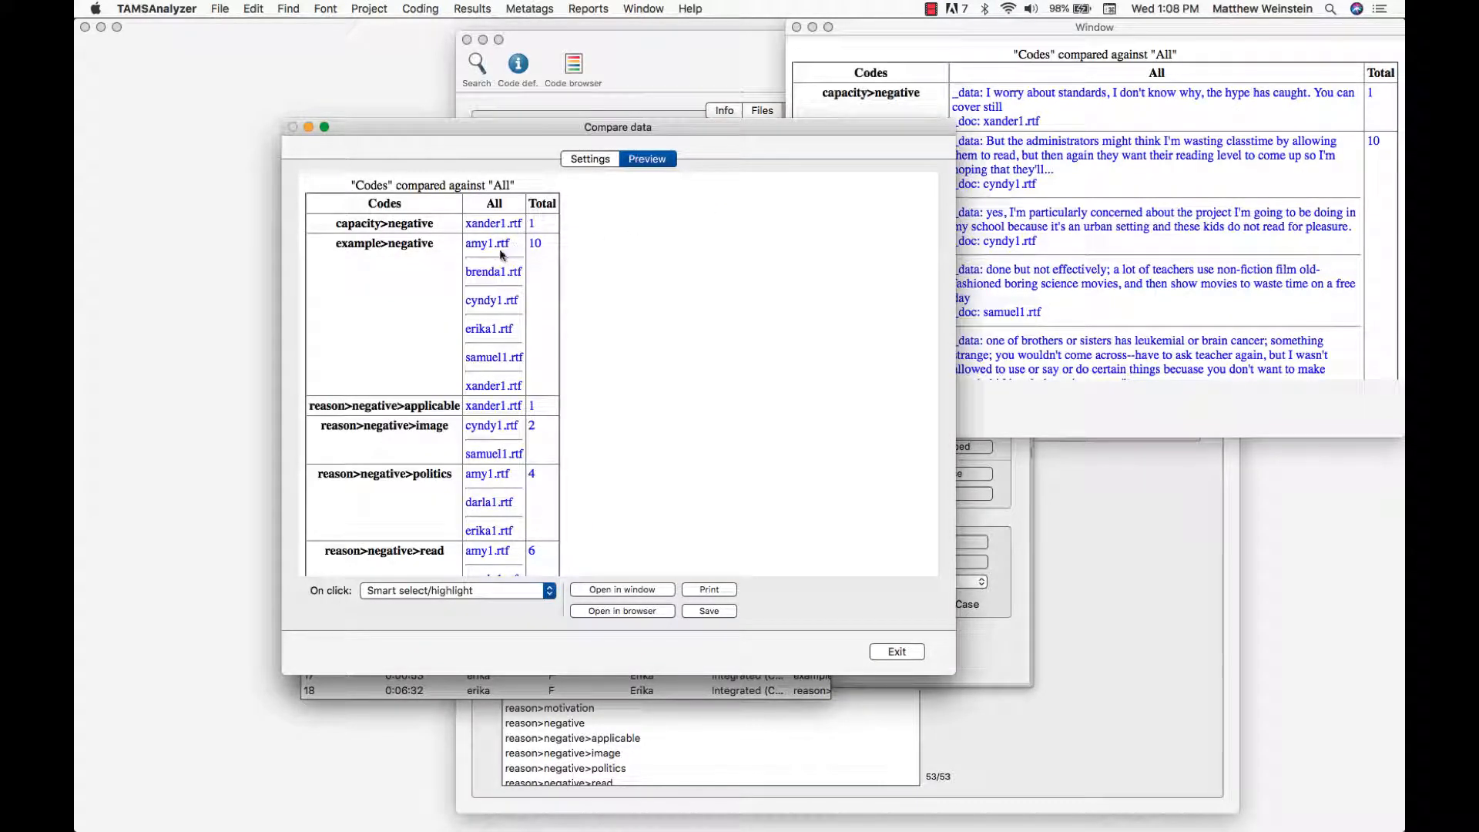
Switch the data elements back to Do not group and regenerate the report to compare it with the grouped version
{"action": "left_click", "coordinate": [584, 160]}
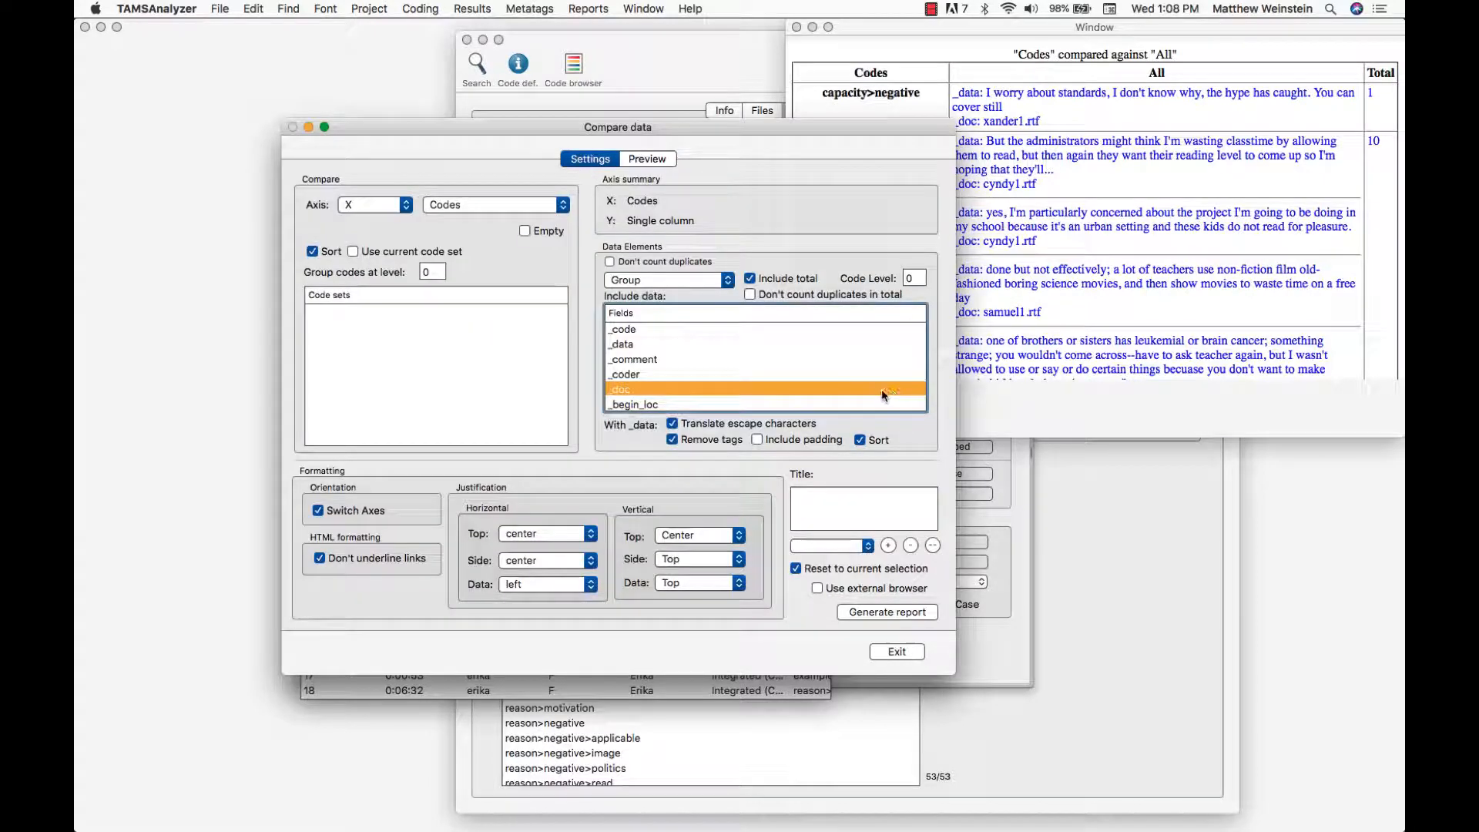
{"action": "left_click", "coordinate": [685, 282]}
{"action": "left_click", "coordinate": [623, 264]}
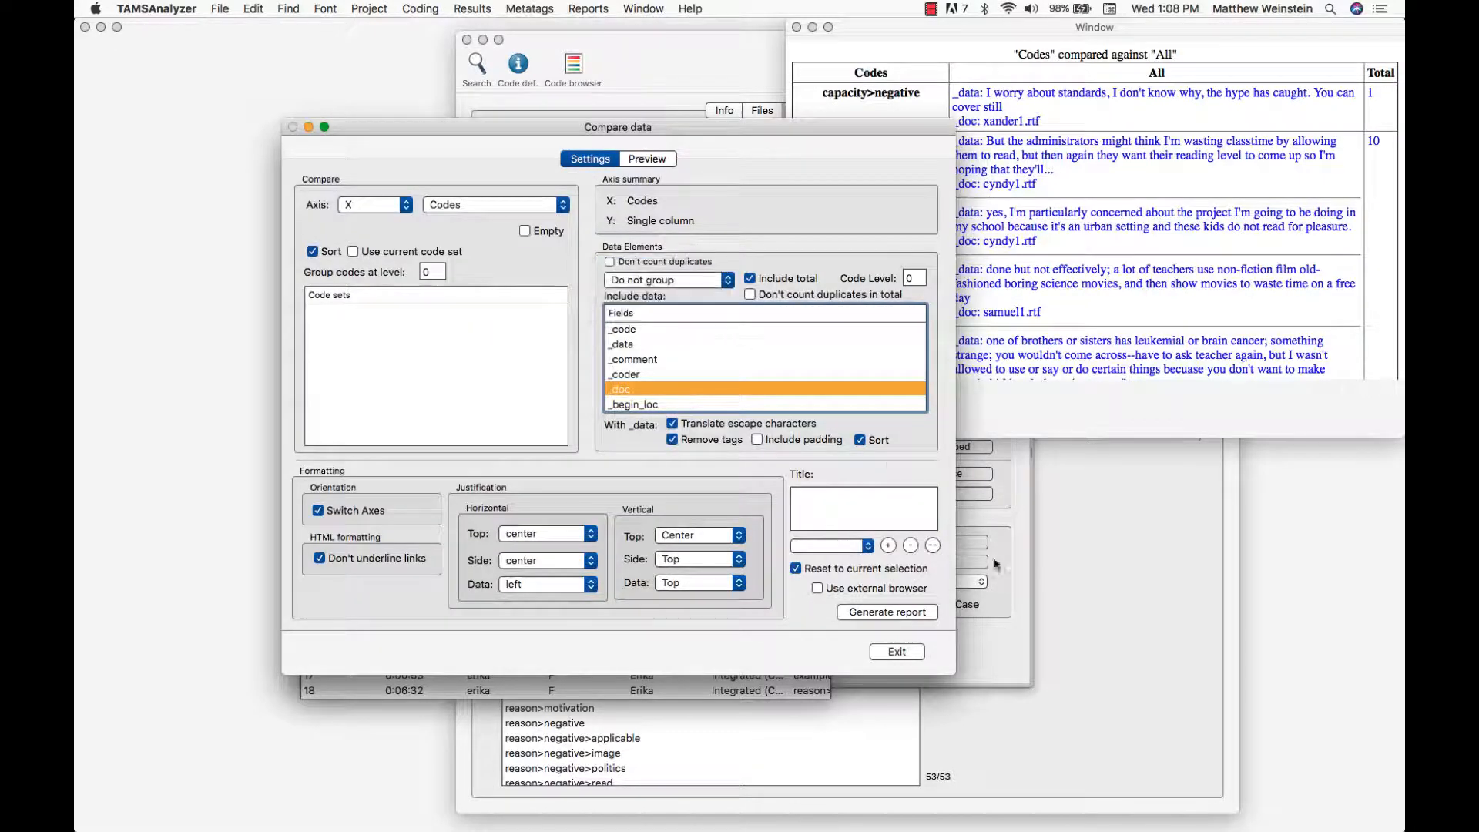
{"action": "left_click", "coordinate": [887, 612]}
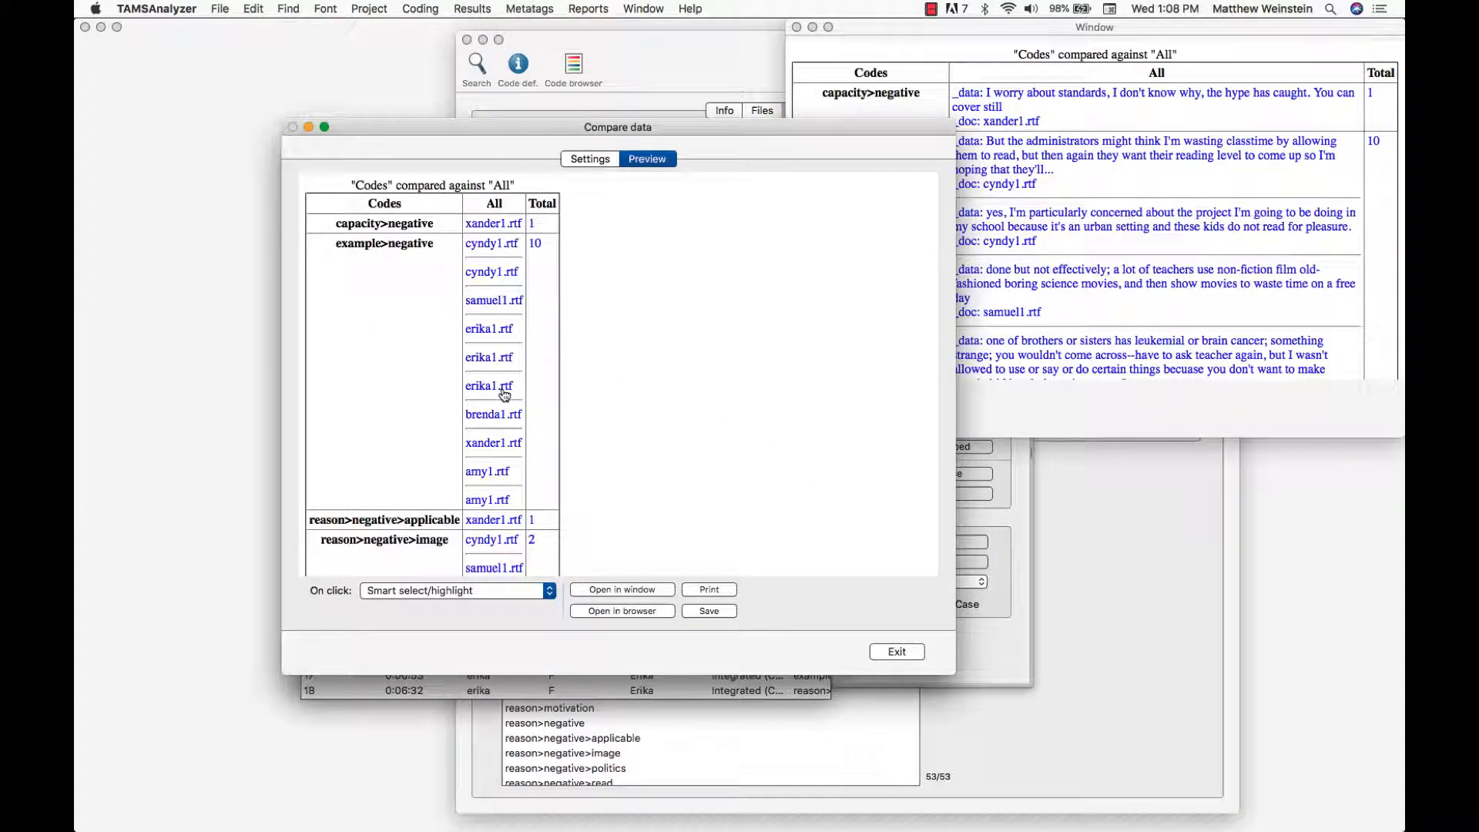
Generate a report with Group and Don't count duplicates in total enabled, and look through its totals
{"action": "left_click", "coordinate": [590, 159]}
{"action": "left_click", "coordinate": [697, 282]}
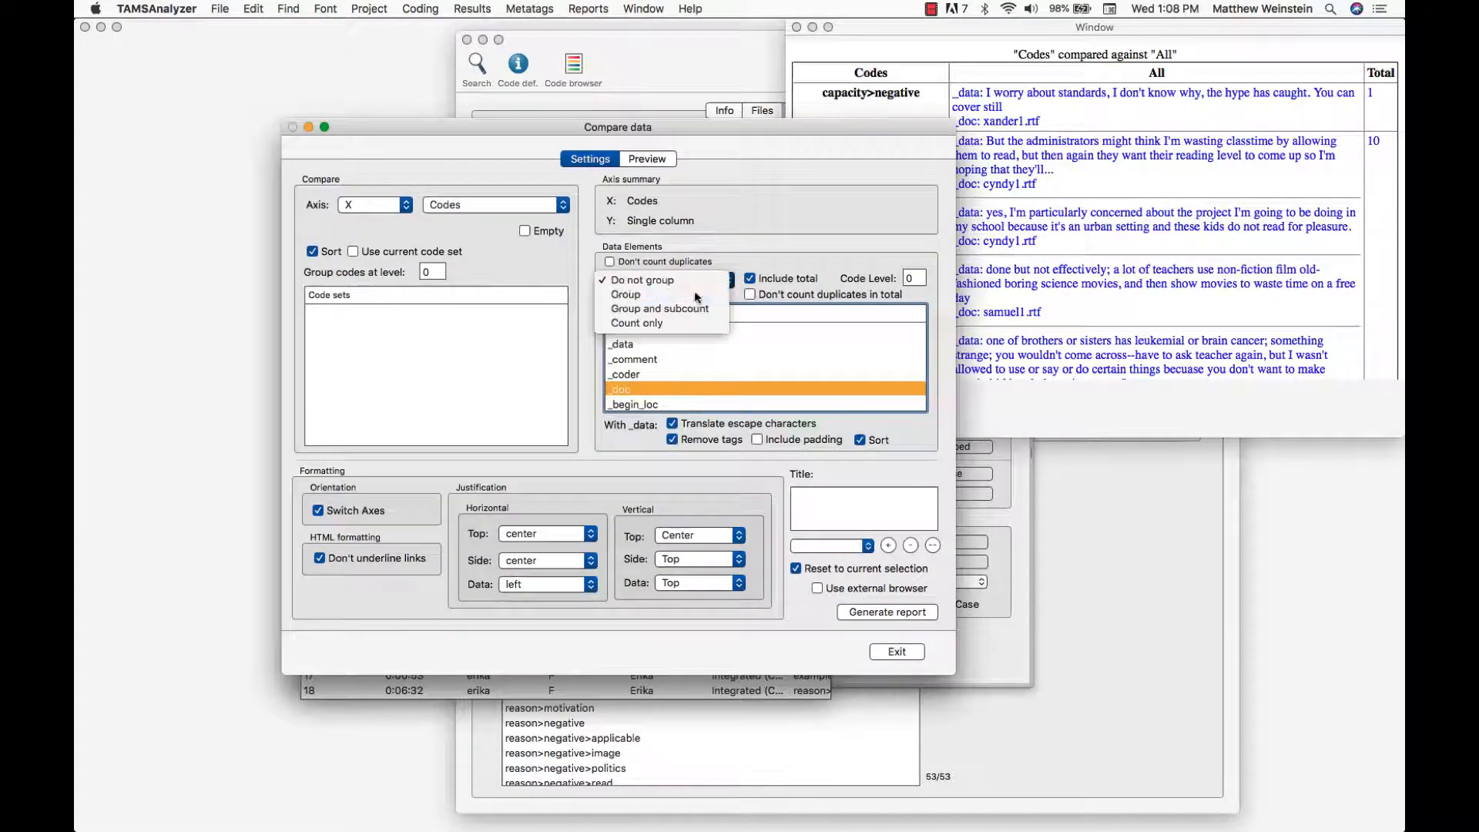
{"action": "left_click", "coordinate": [697, 295]}
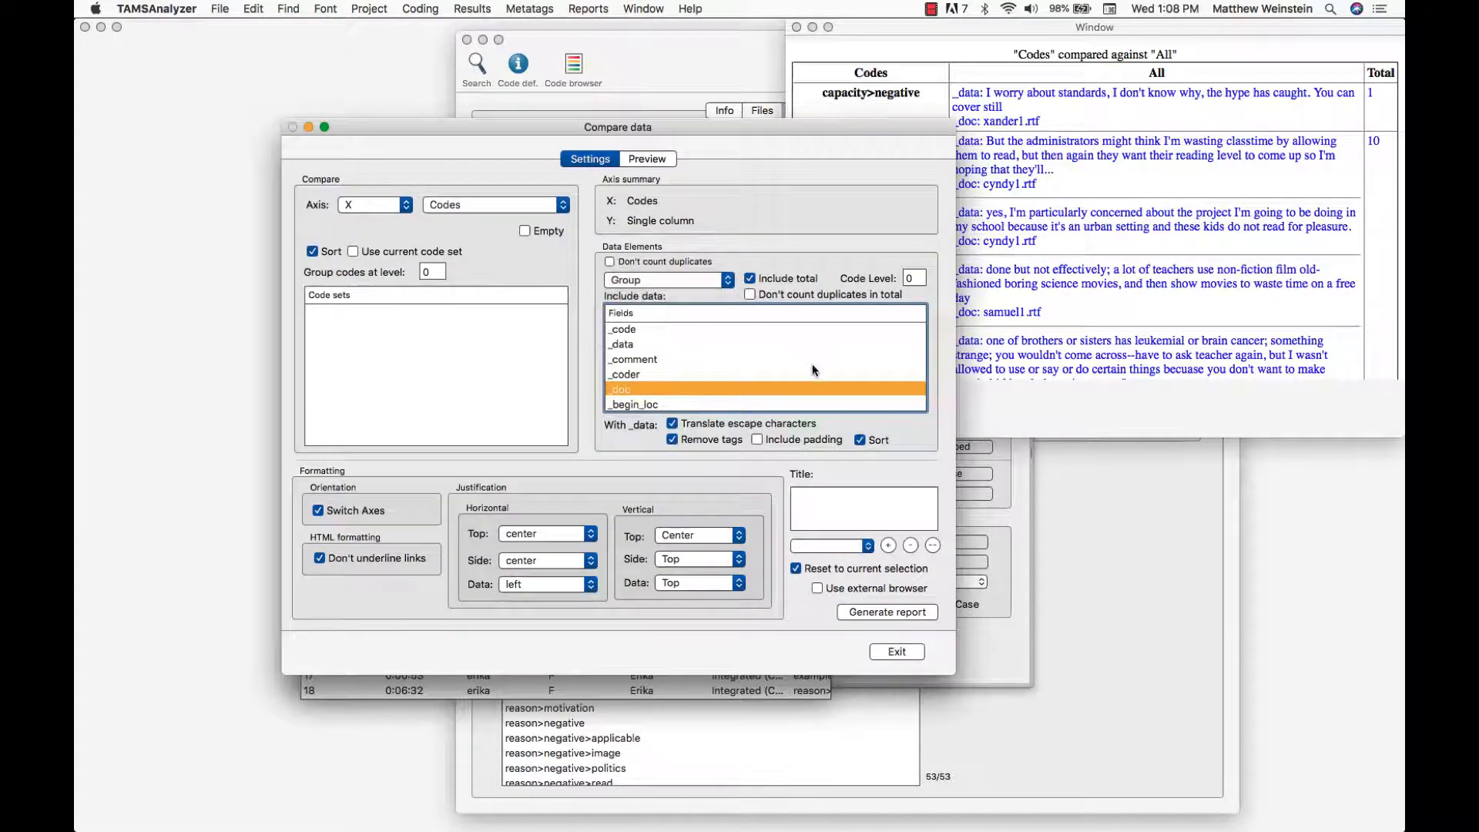
{"action": "left_click", "coordinate": [805, 296]}
{"action": "left_click", "coordinate": [911, 611]}
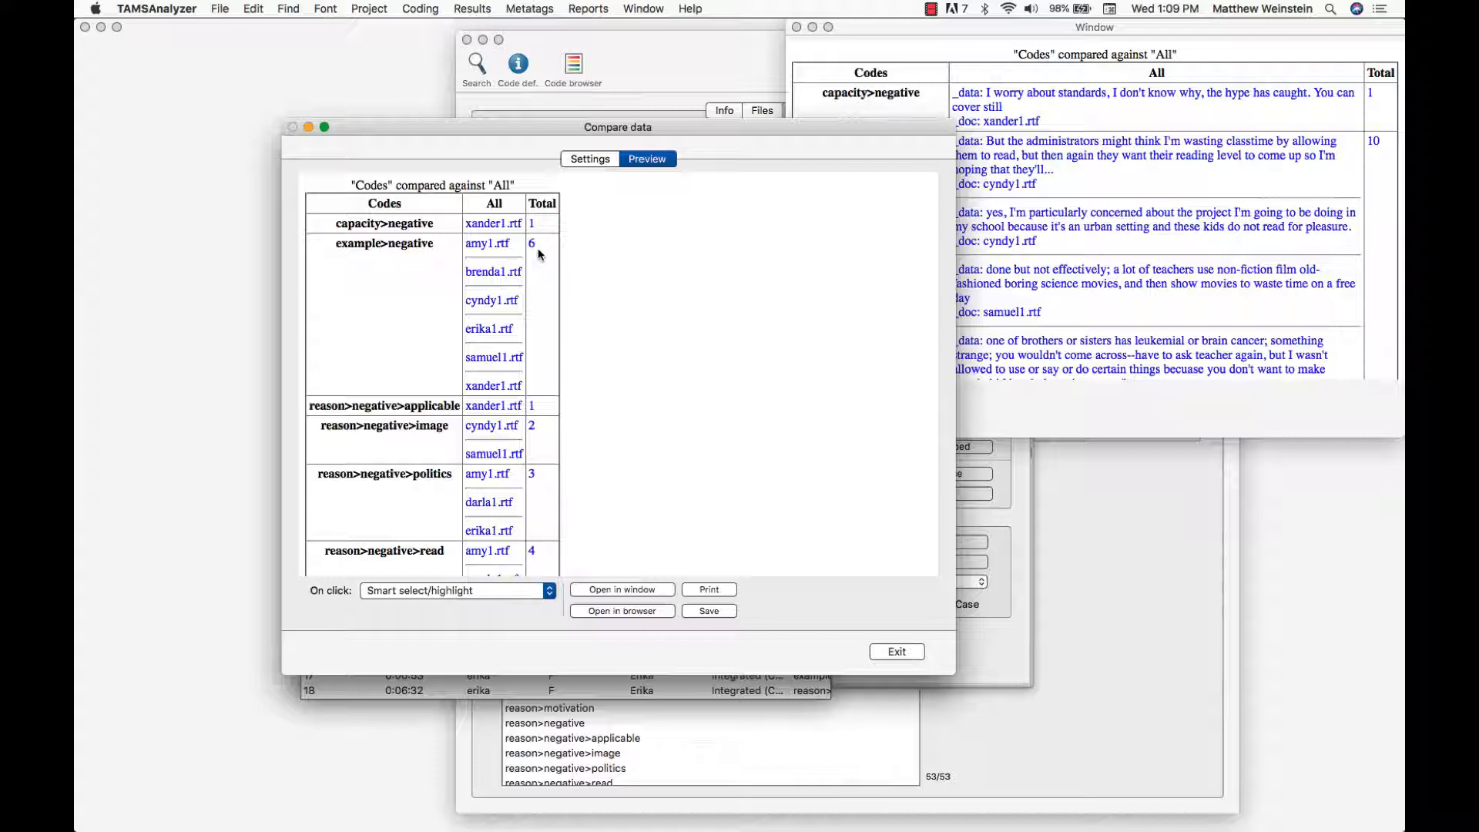
{"action": "scroll", "coordinate": [538, 248], "scroll_direction": "down", "scroll_amount": 5}
{"action": "scroll", "coordinate": [539, 248], "scroll_direction": "up", "scroll_amount": 5}
Change the grouping of the data elements to Group and subcount and generate the report
{"action": "left_click", "coordinate": [587, 161]}
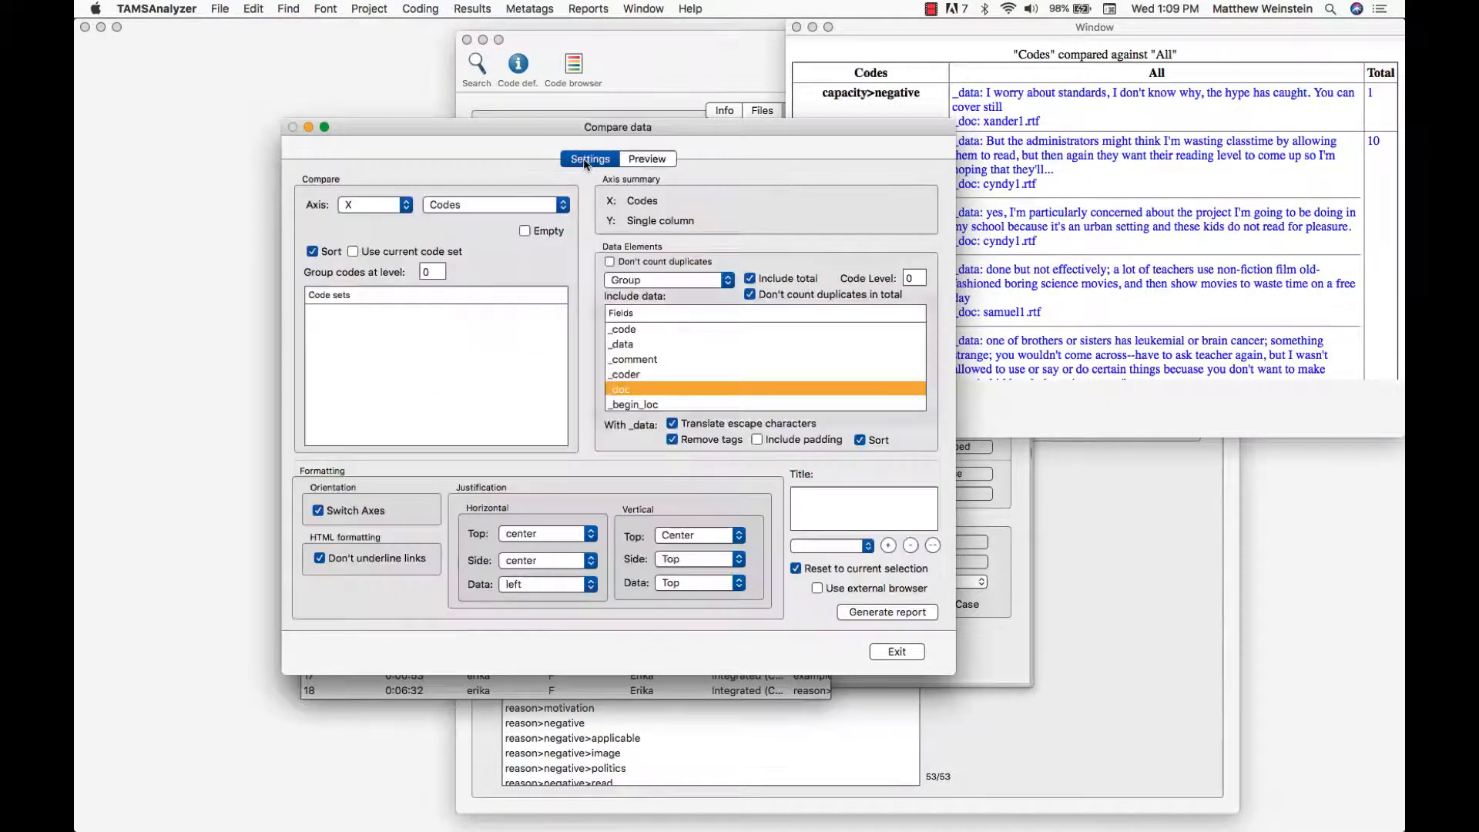
{"action": "left_click", "coordinate": [667, 285]}
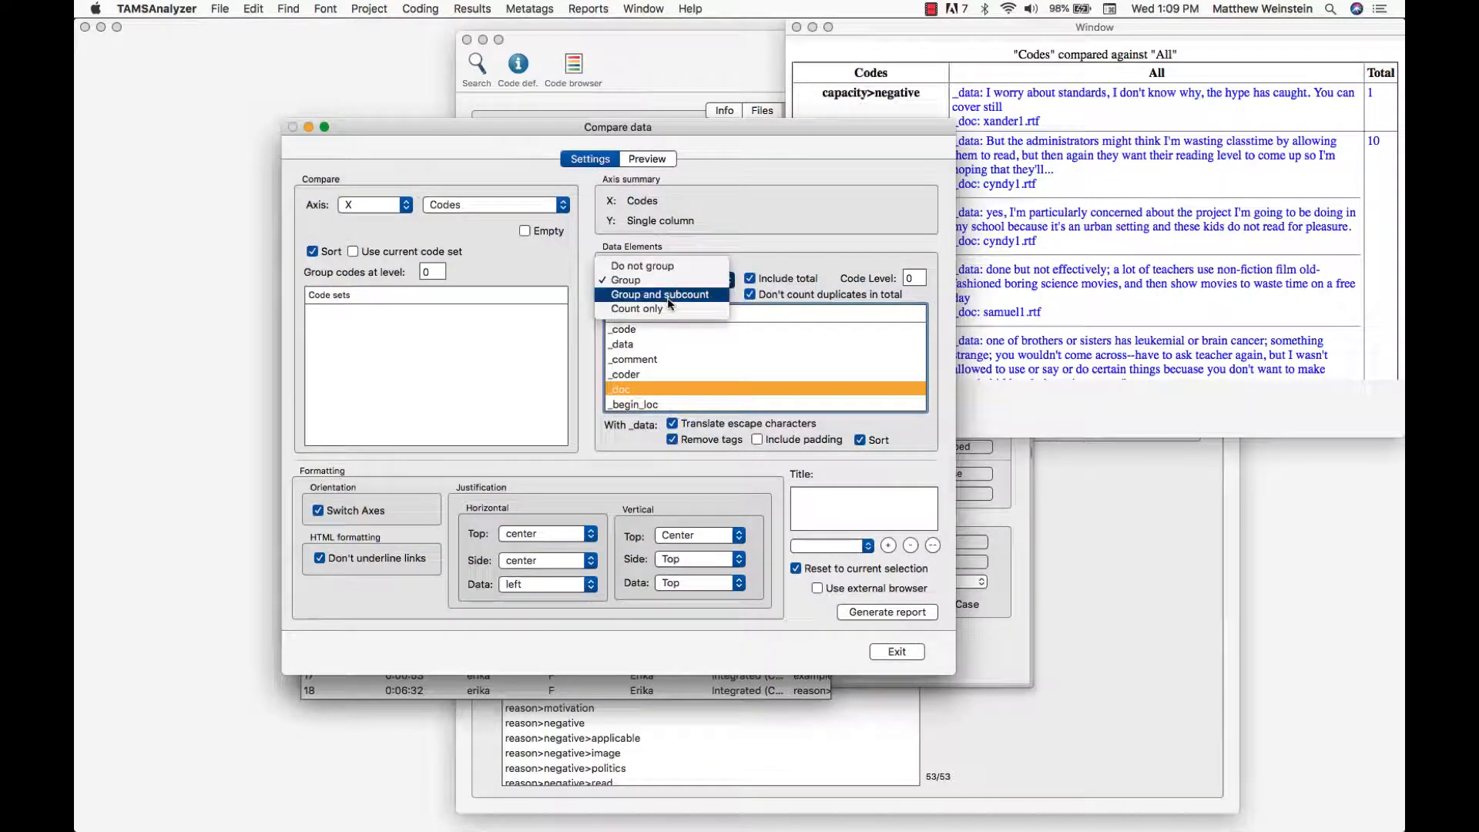
{"action": "left_click", "coordinate": [669, 302]}
{"action": "left_click", "coordinate": [910, 613]}
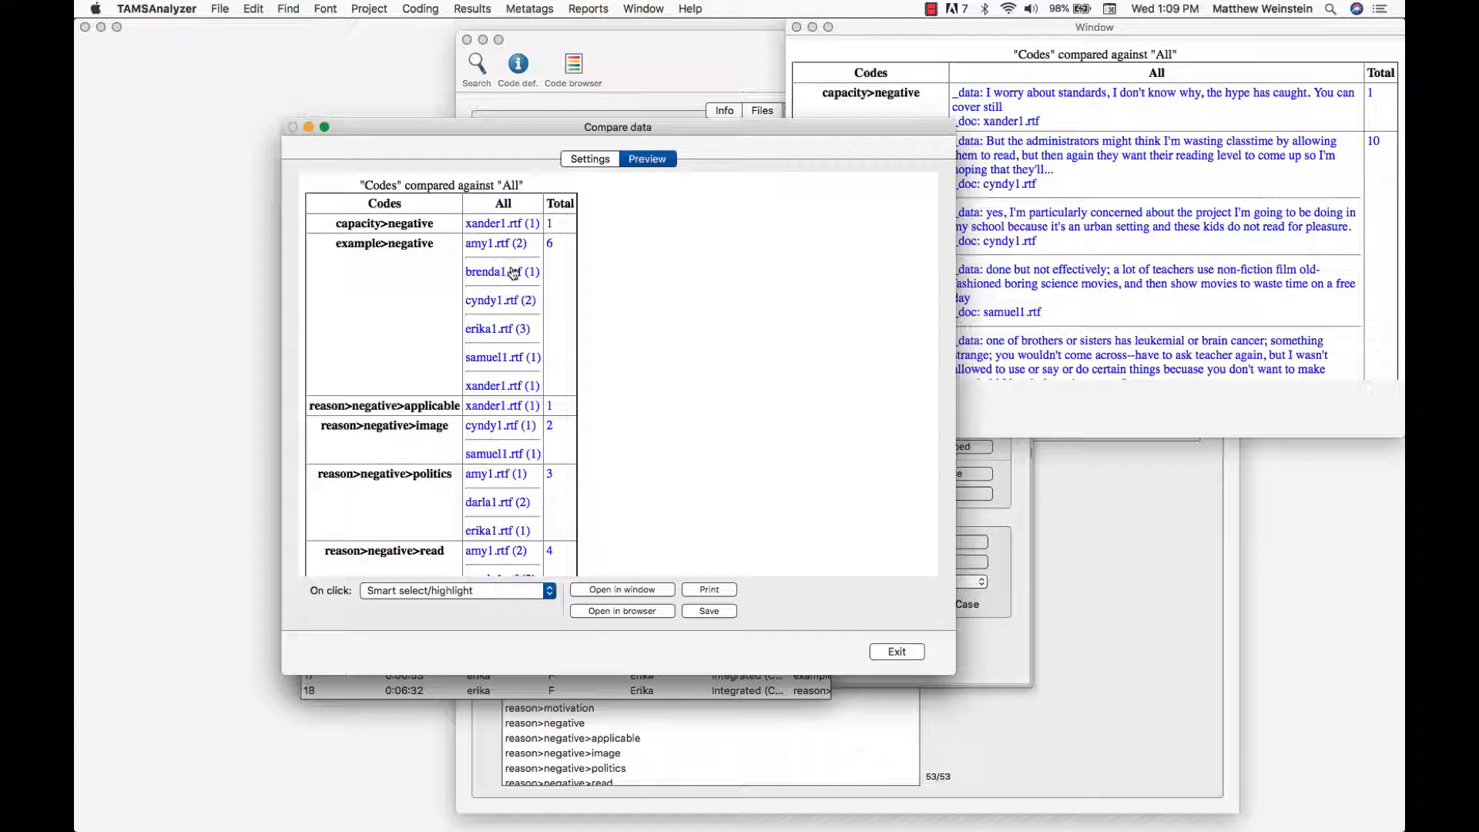
Enable Don't count duplicates for the data elements and regenerate the Group and subcount report
{"action": "left_click", "coordinate": [588, 160]}
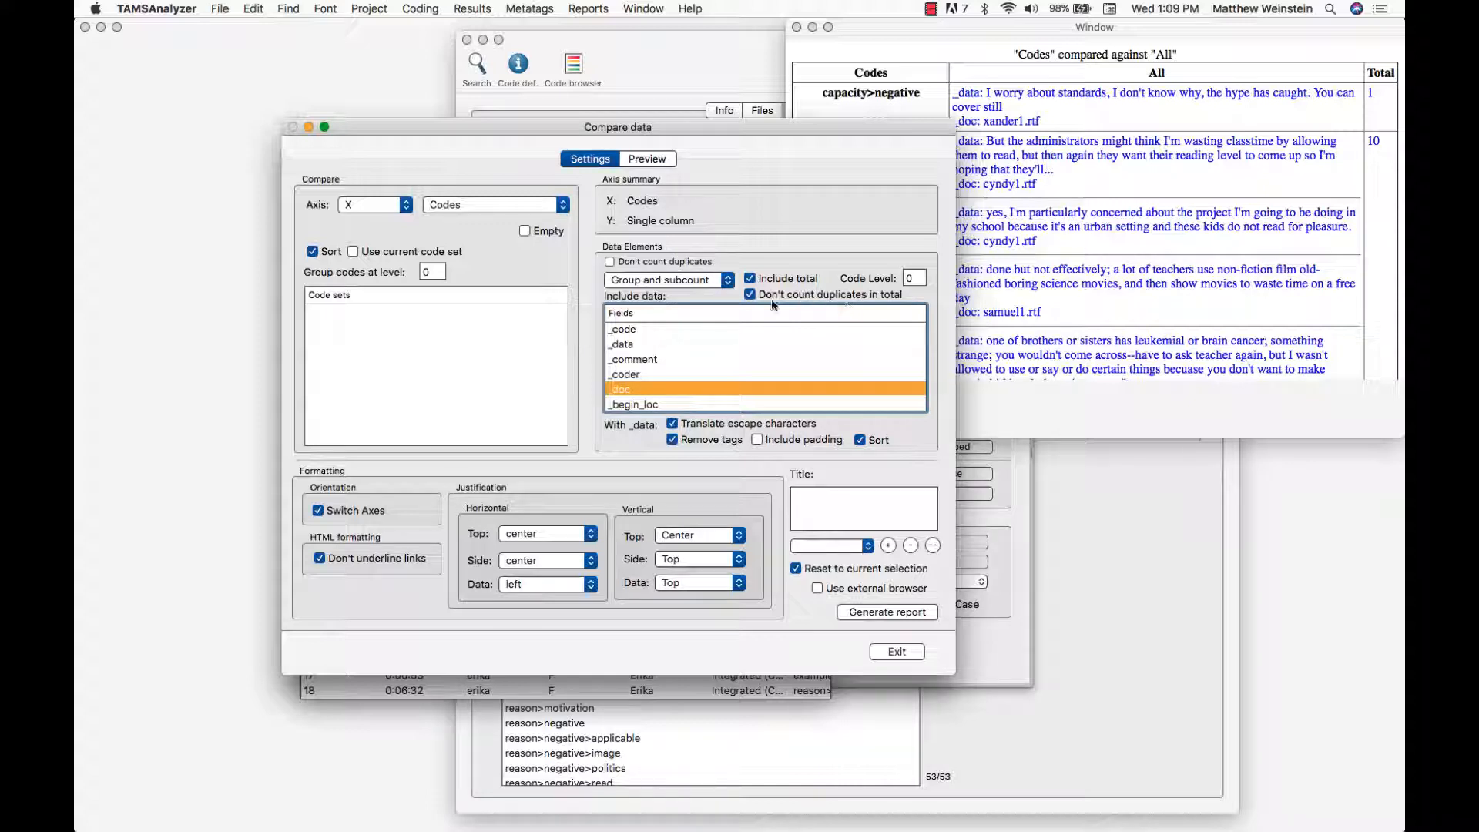
{"action": "left_click", "coordinate": [668, 265]}
{"action": "left_click", "coordinate": [886, 613]}
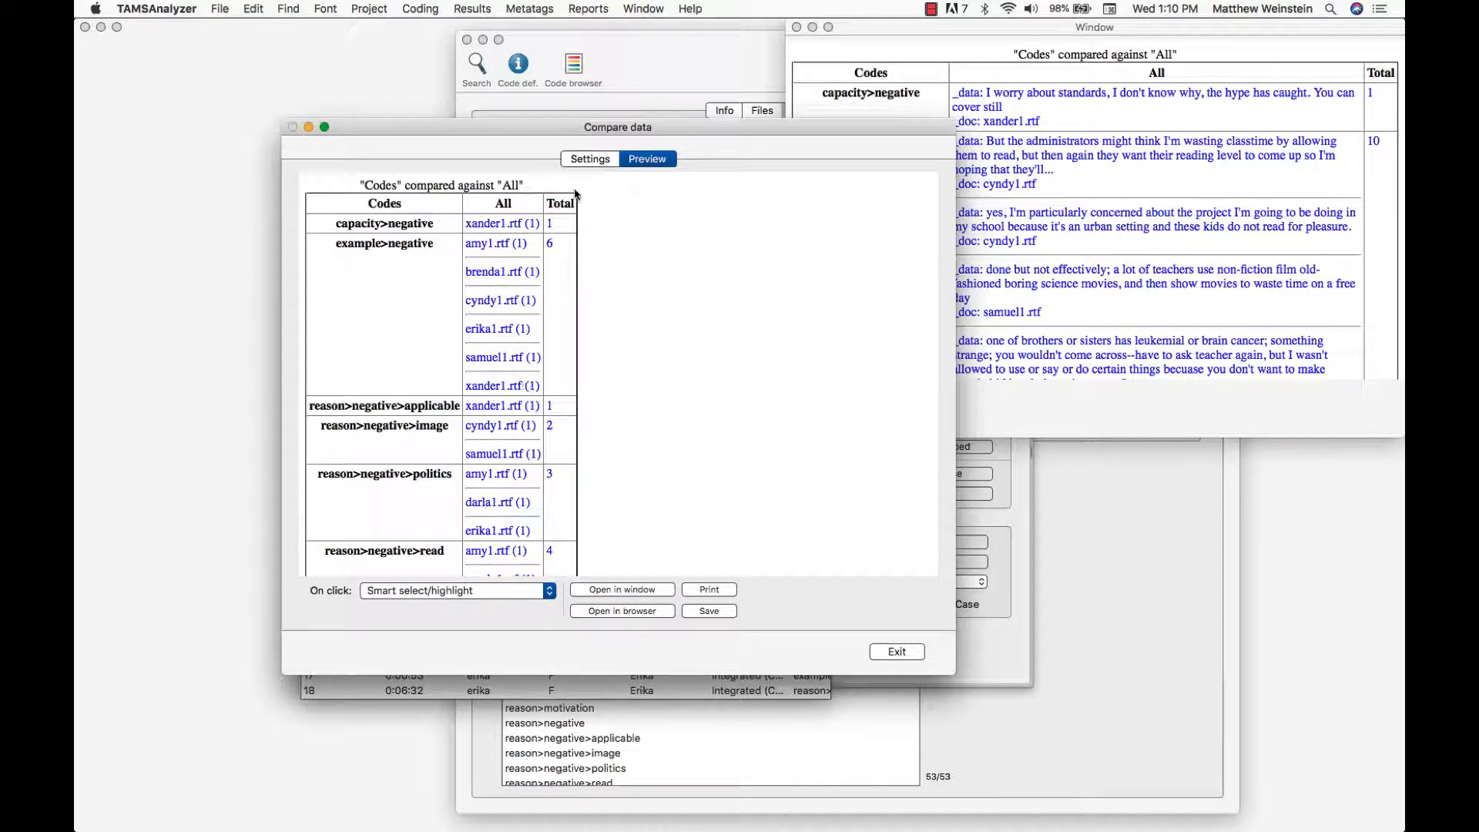
Generate a Group report without subcounts, keeping both duplicate-exclusion options enabled
{"action": "left_click", "coordinate": [590, 158]}
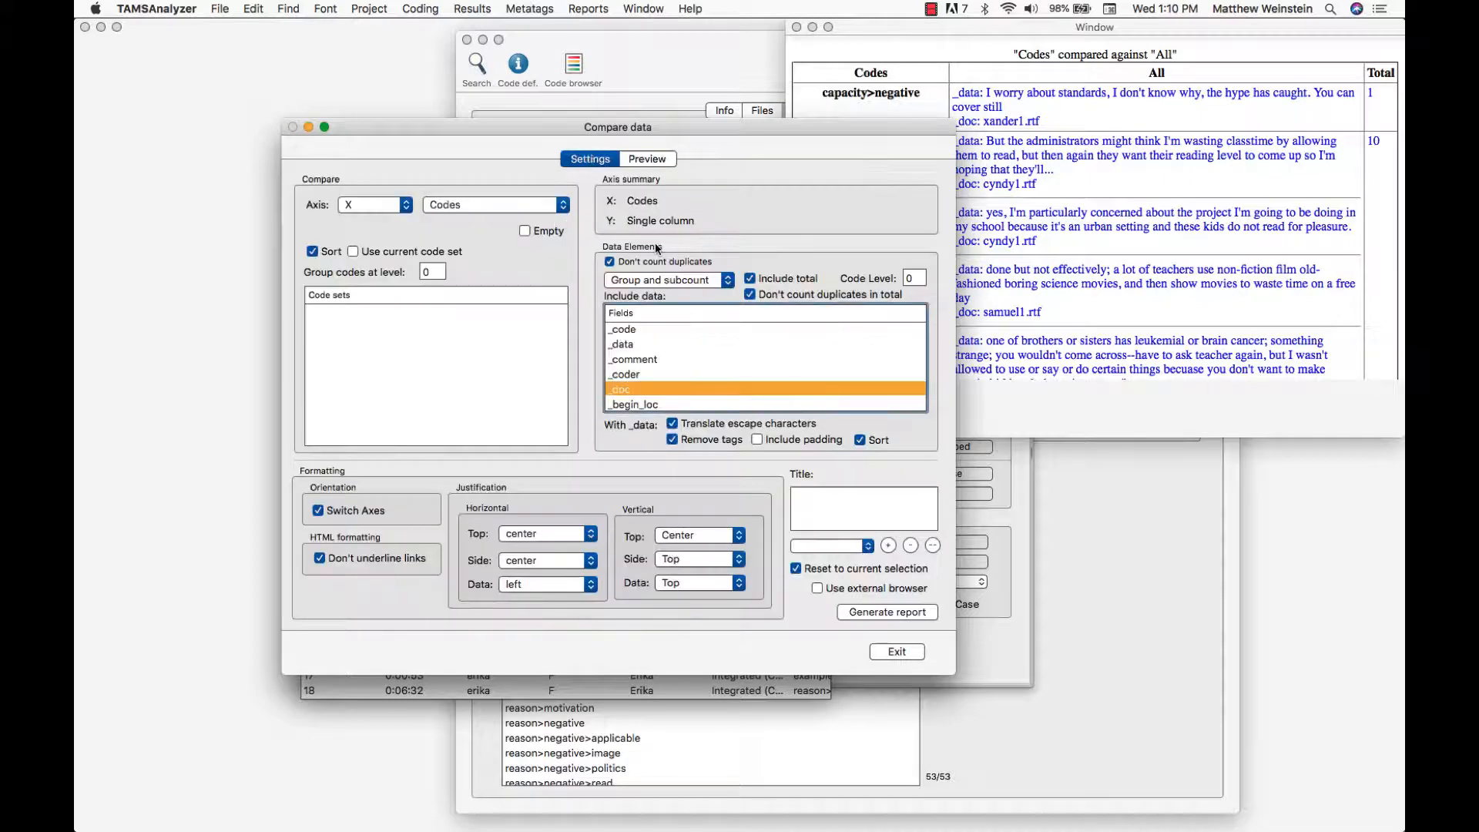
{"action": "left_click", "coordinate": [669, 280]}
{"action": "left_click", "coordinate": [670, 267]}
{"action": "left_click", "coordinate": [875, 614]}
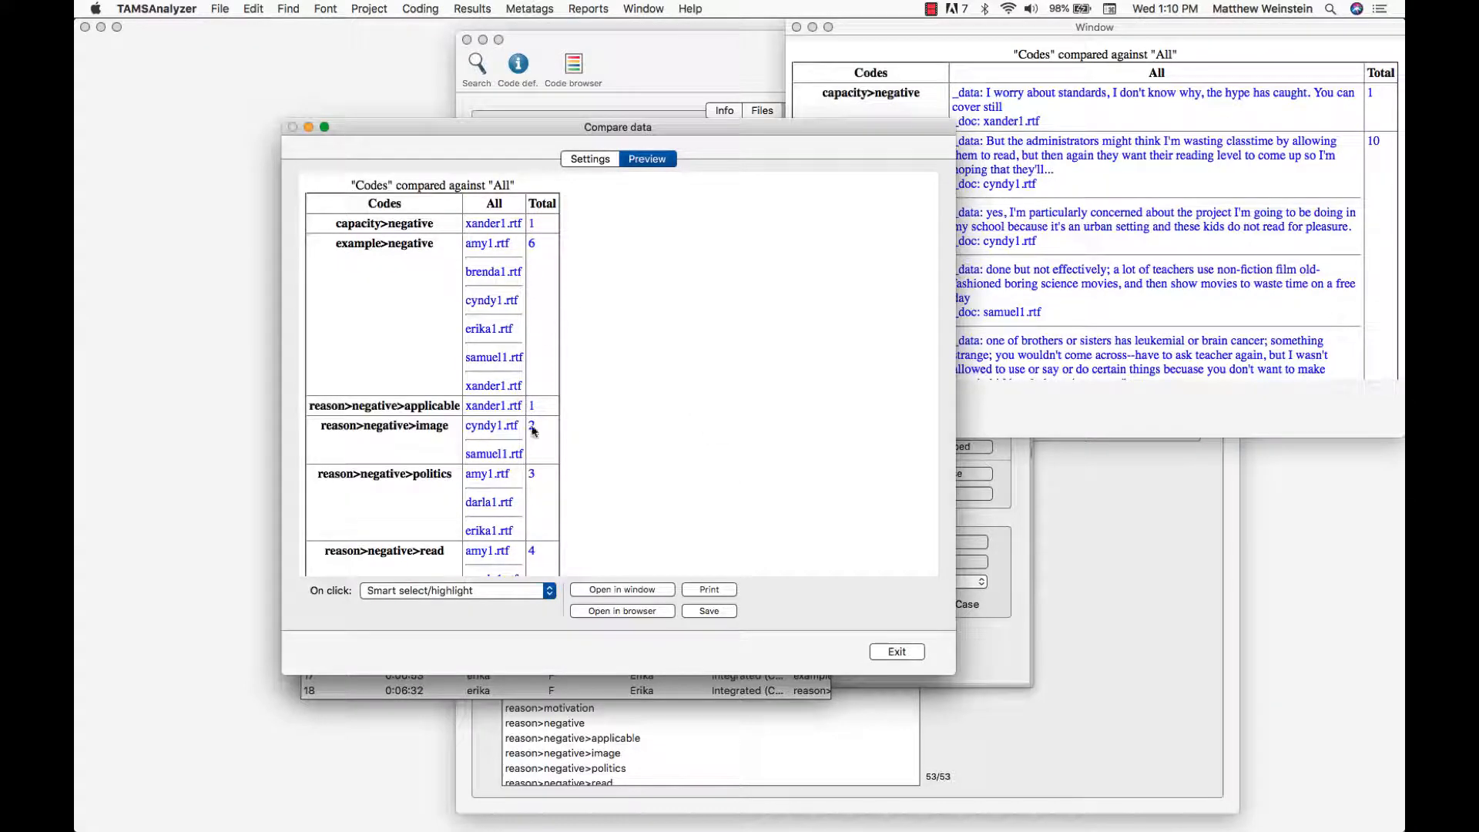
Set the data elements to Count only, disable Don't count duplicates, and generate the report with duplicates excluded only from the total
{"action": "left_click", "coordinate": [591, 160]}
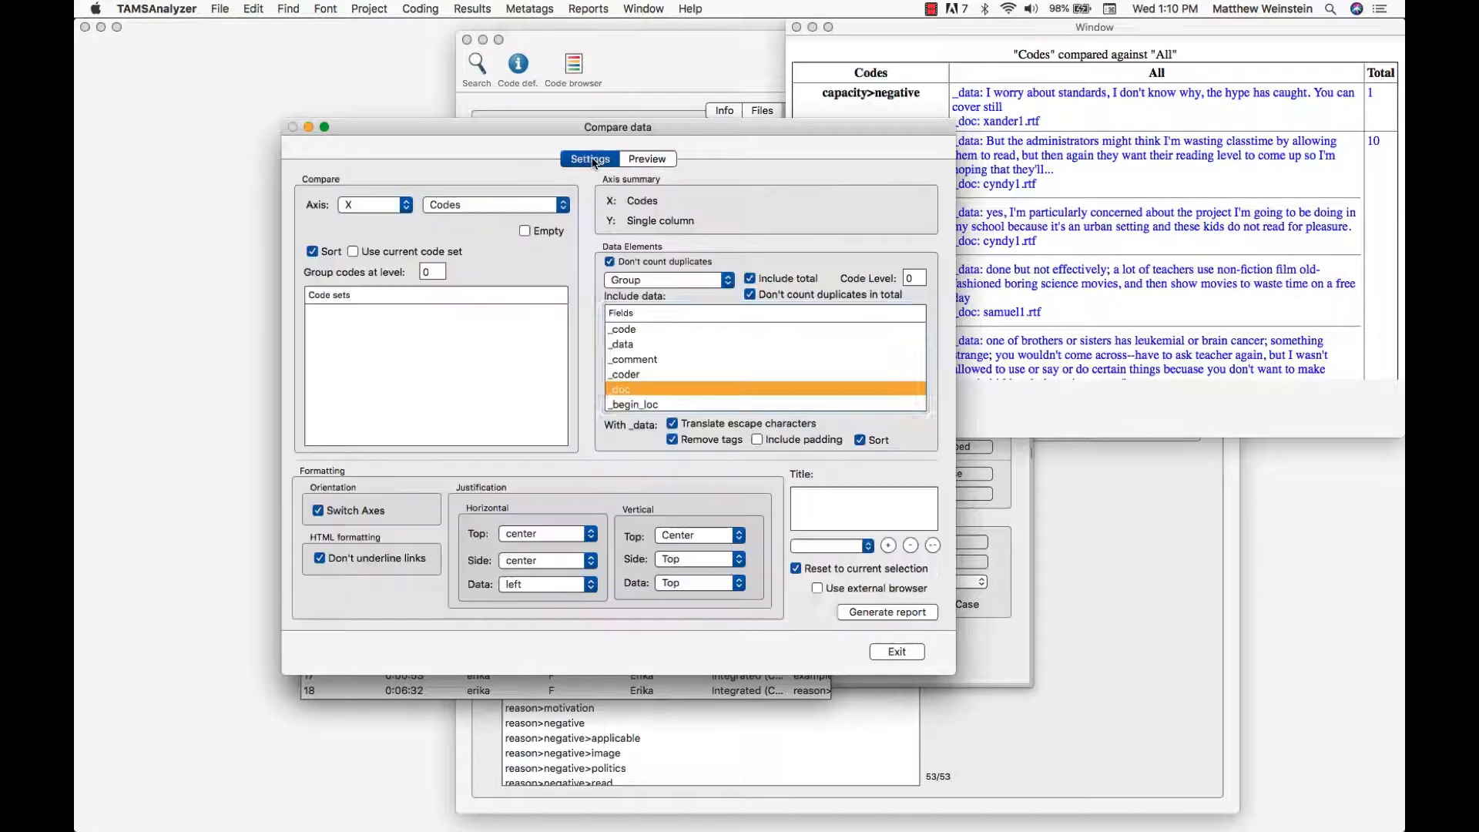
{"action": "left_click", "coordinate": [668, 281]}
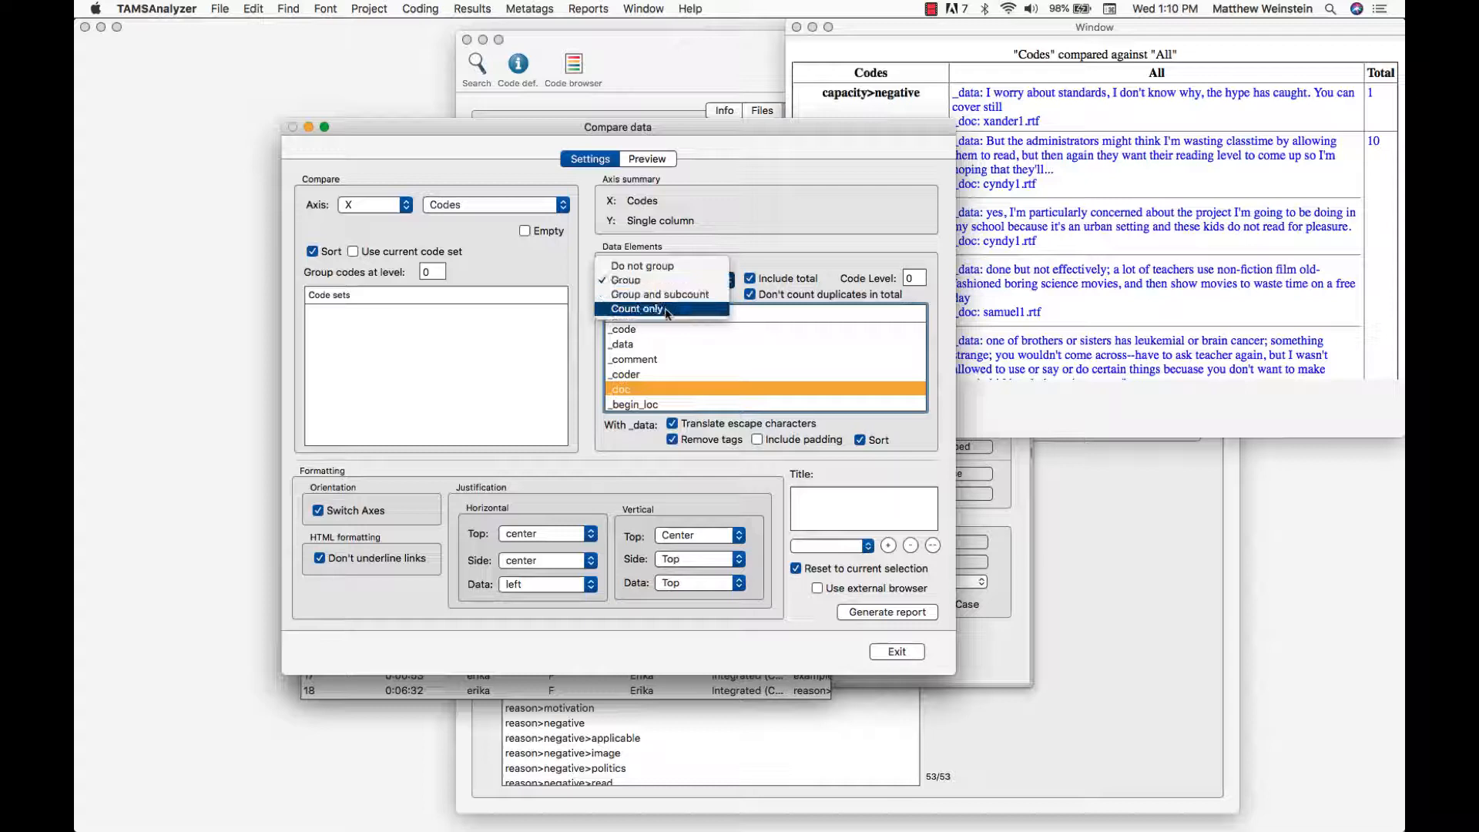
{"action": "left_click", "coordinate": [667, 310]}
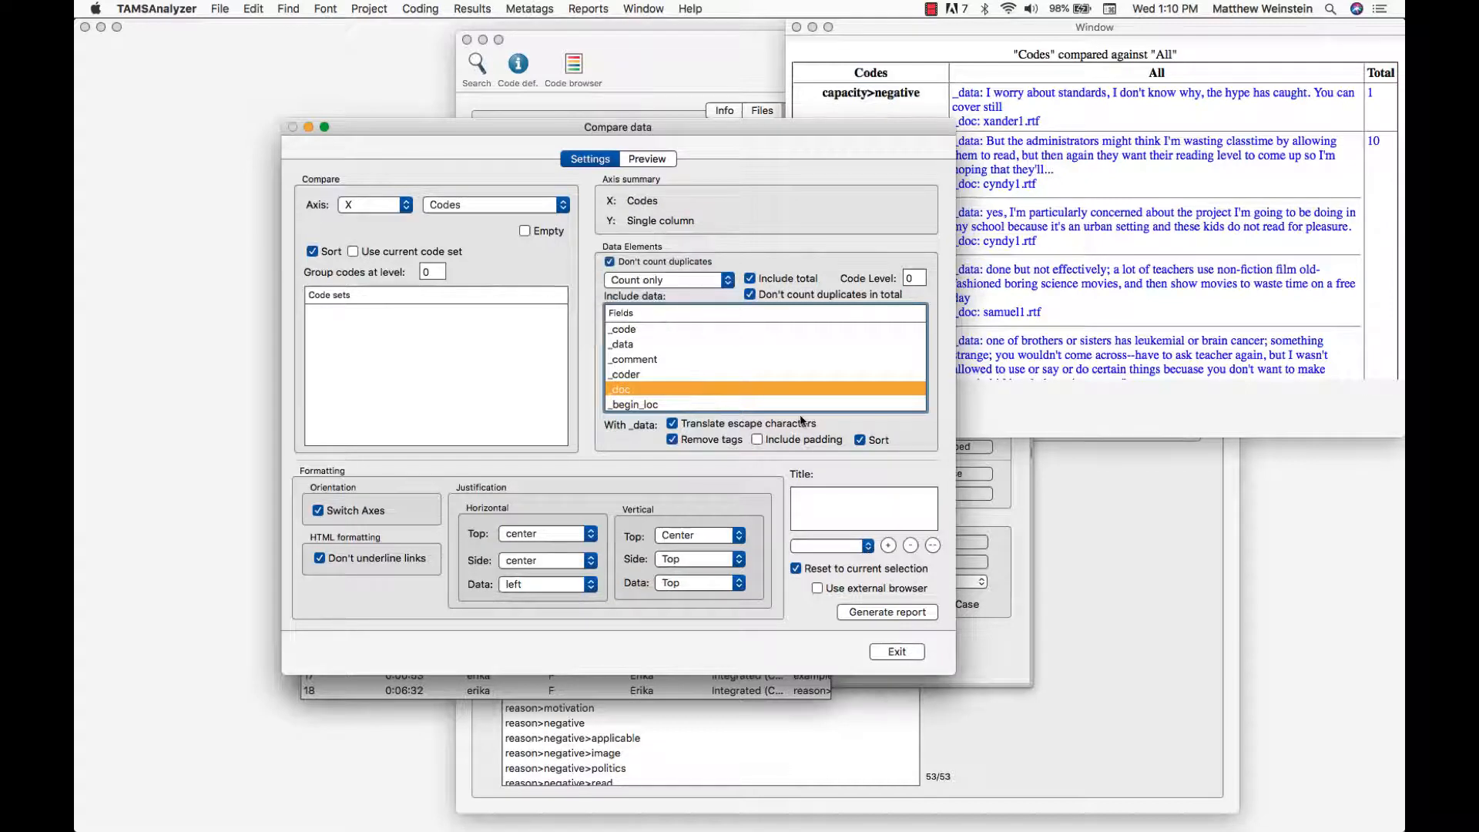
{"action": "left_click", "coordinate": [678, 263]}
{"action": "left_click", "coordinate": [911, 614]}
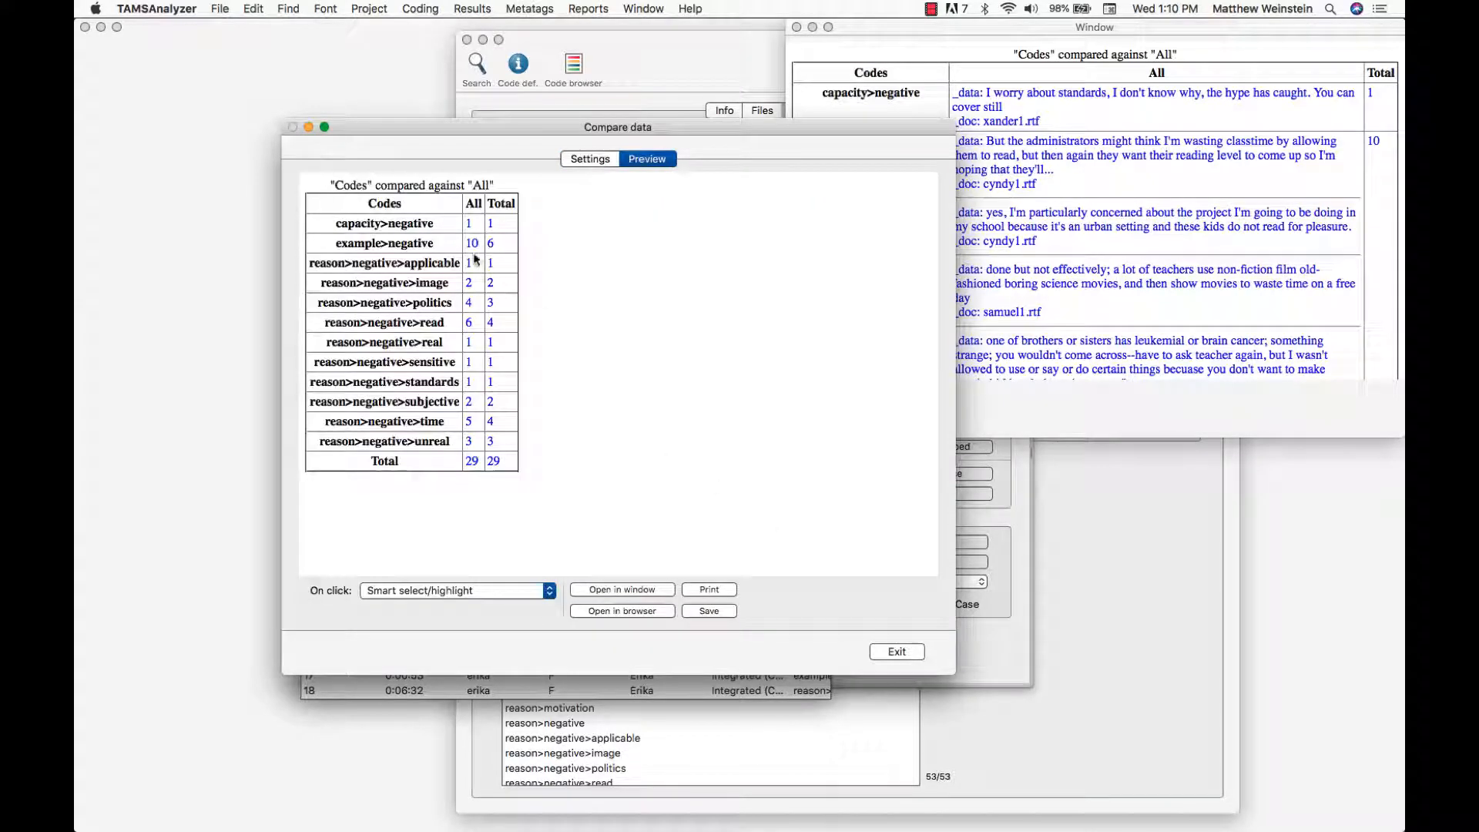
Keep Count only, turn Don't count duplicates back on for the data elements, and regenerate the report
{"action": "left_click", "coordinate": [587, 159]}
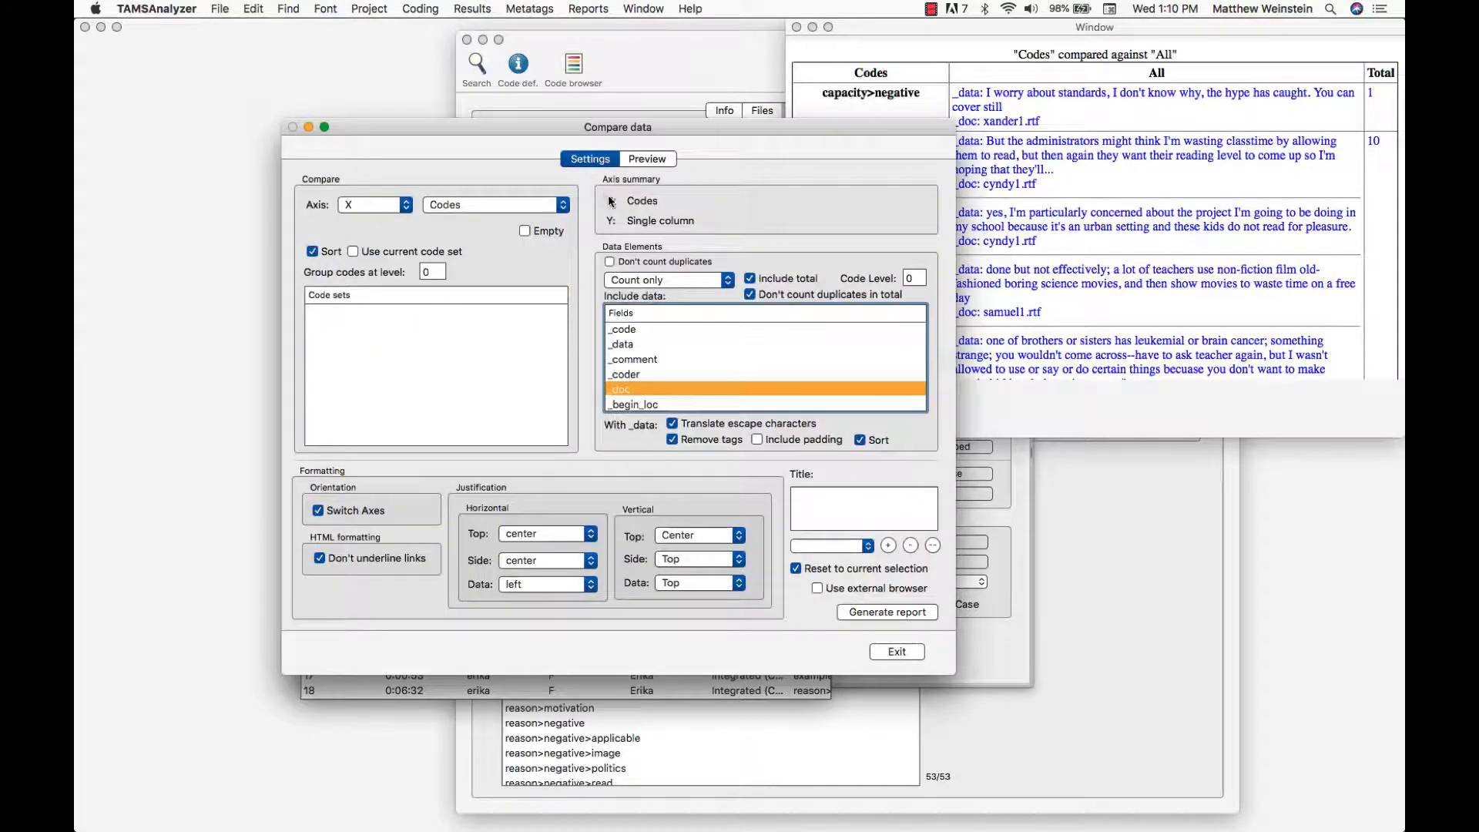
{"action": "left_click", "coordinate": [651, 283]}
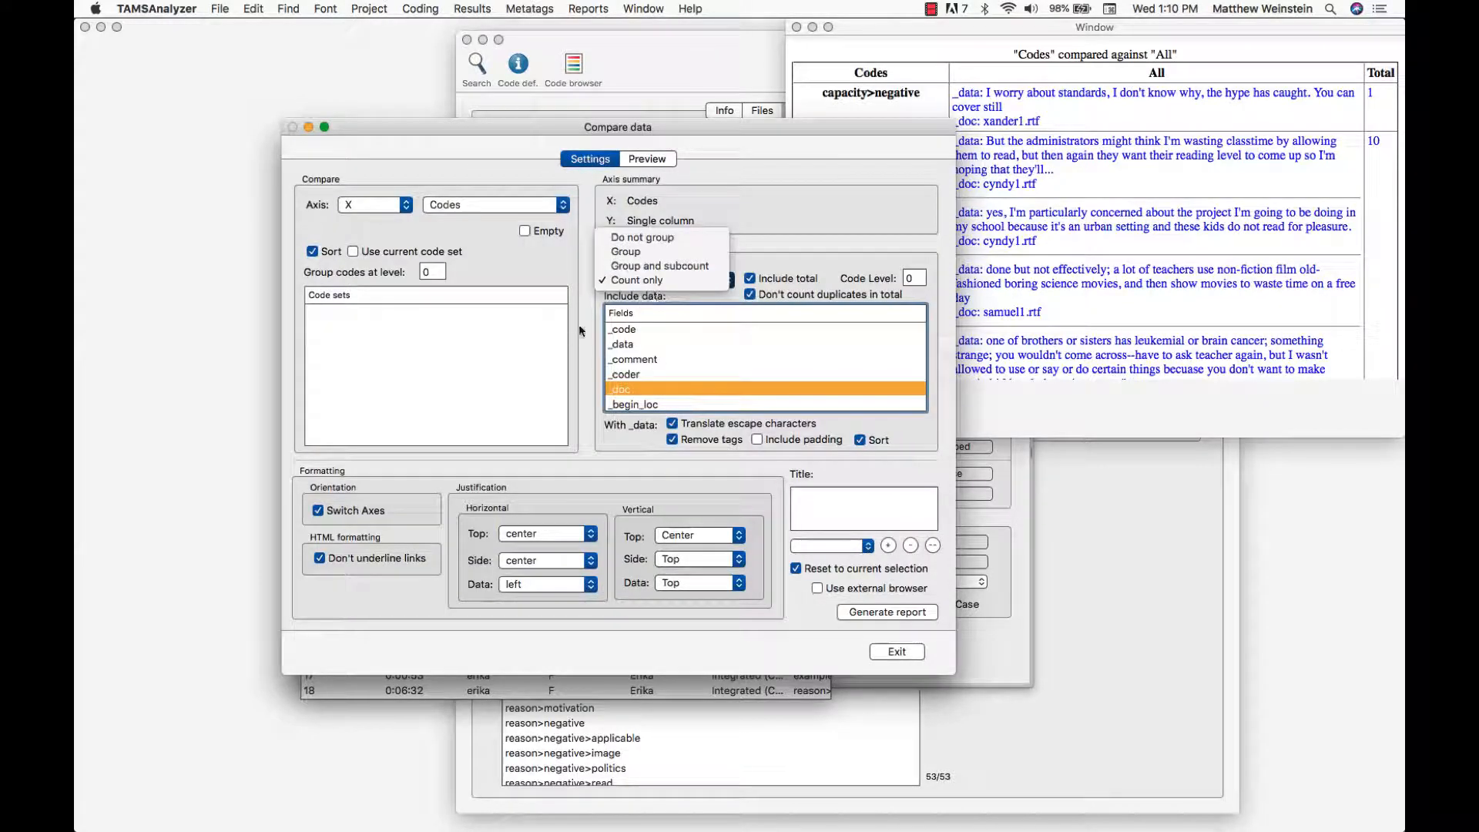
{"action": "left_click", "coordinate": [655, 204]}
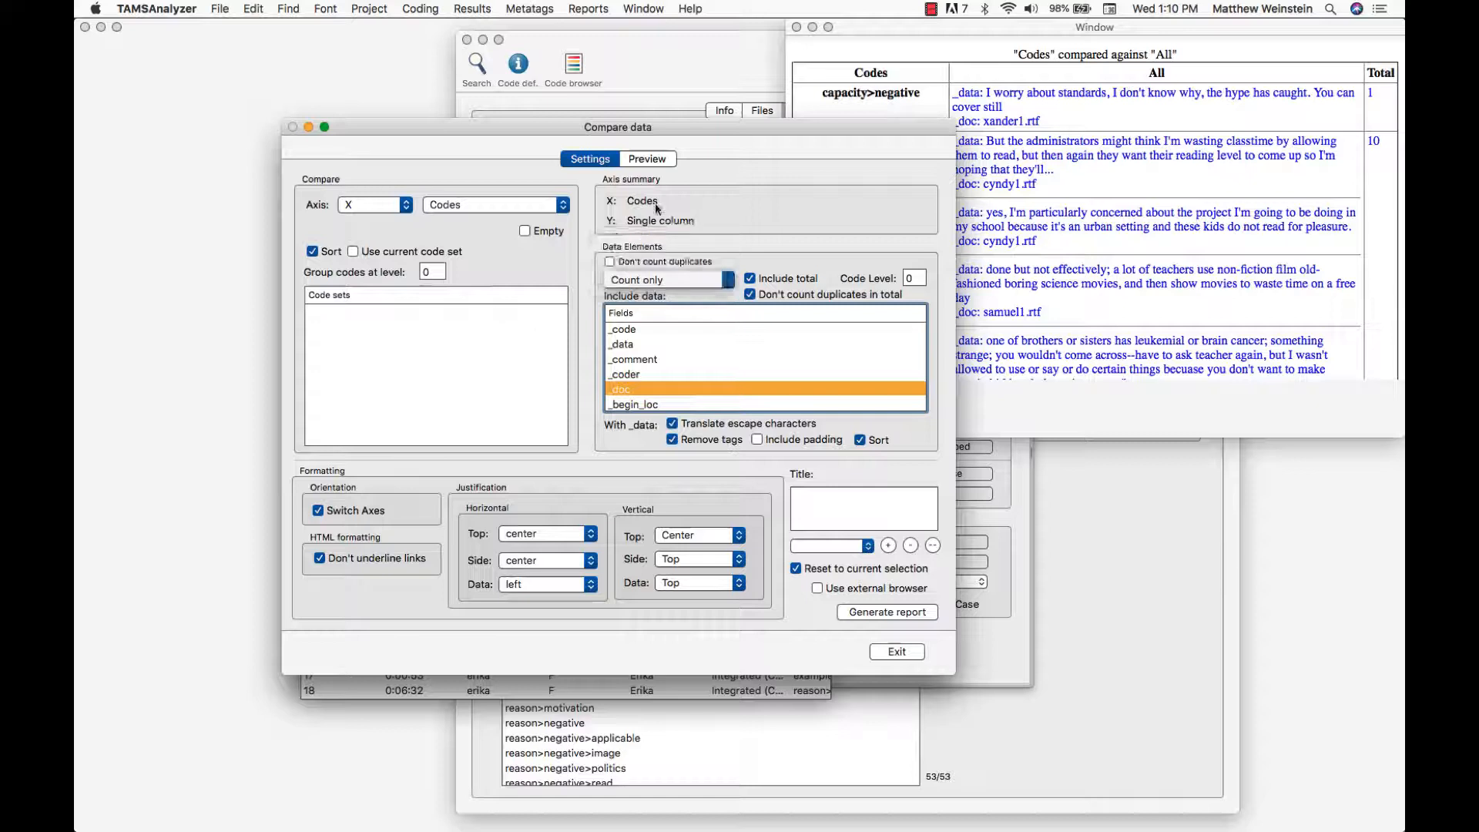
{"action": "left_click", "coordinate": [676, 263]}
{"action": "left_click", "coordinate": [907, 611]}
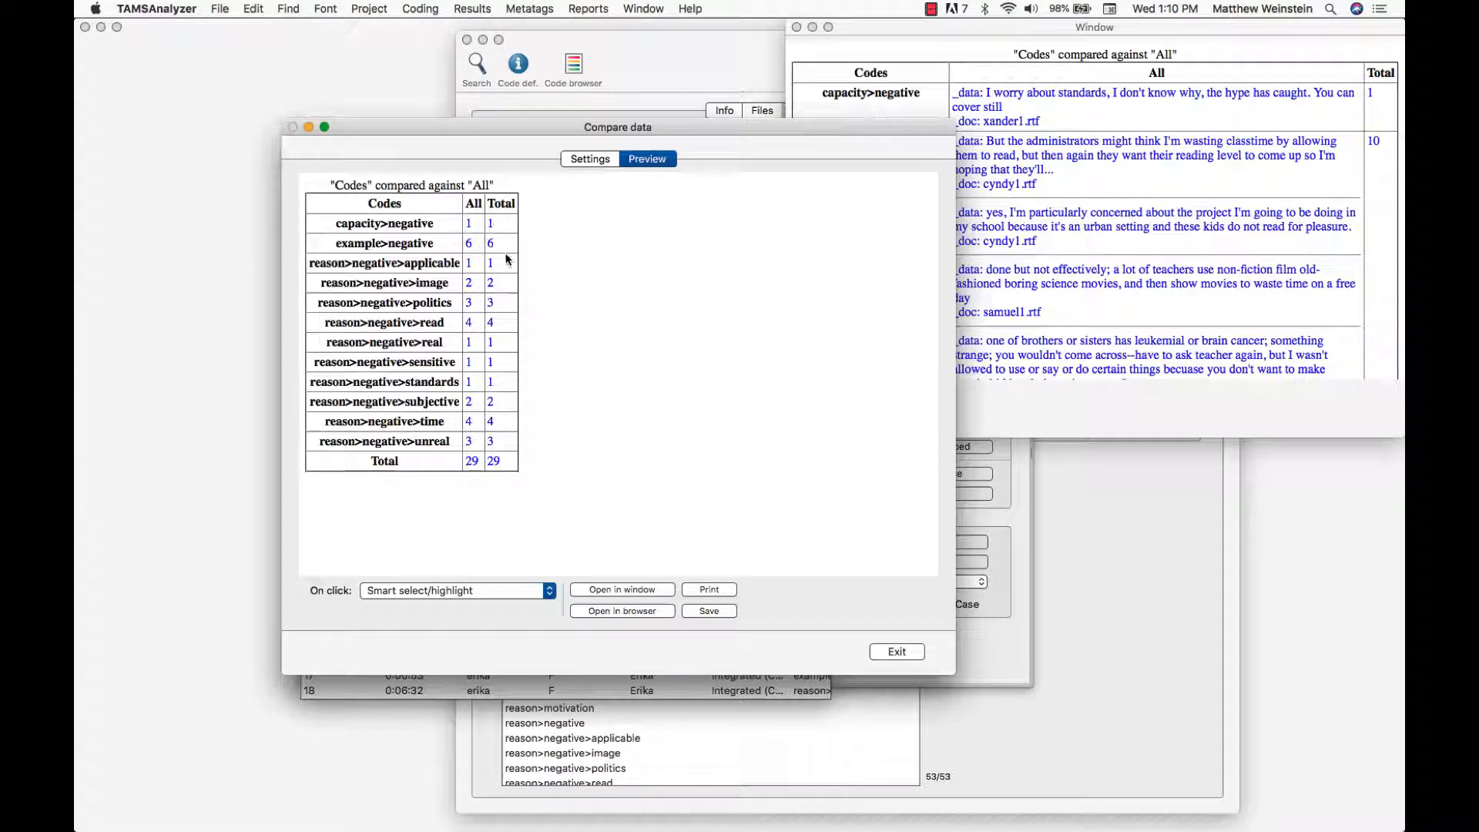
Turn off the inclusion of totals and generate the Count only report without them
{"action": "left_click", "coordinate": [593, 158]}
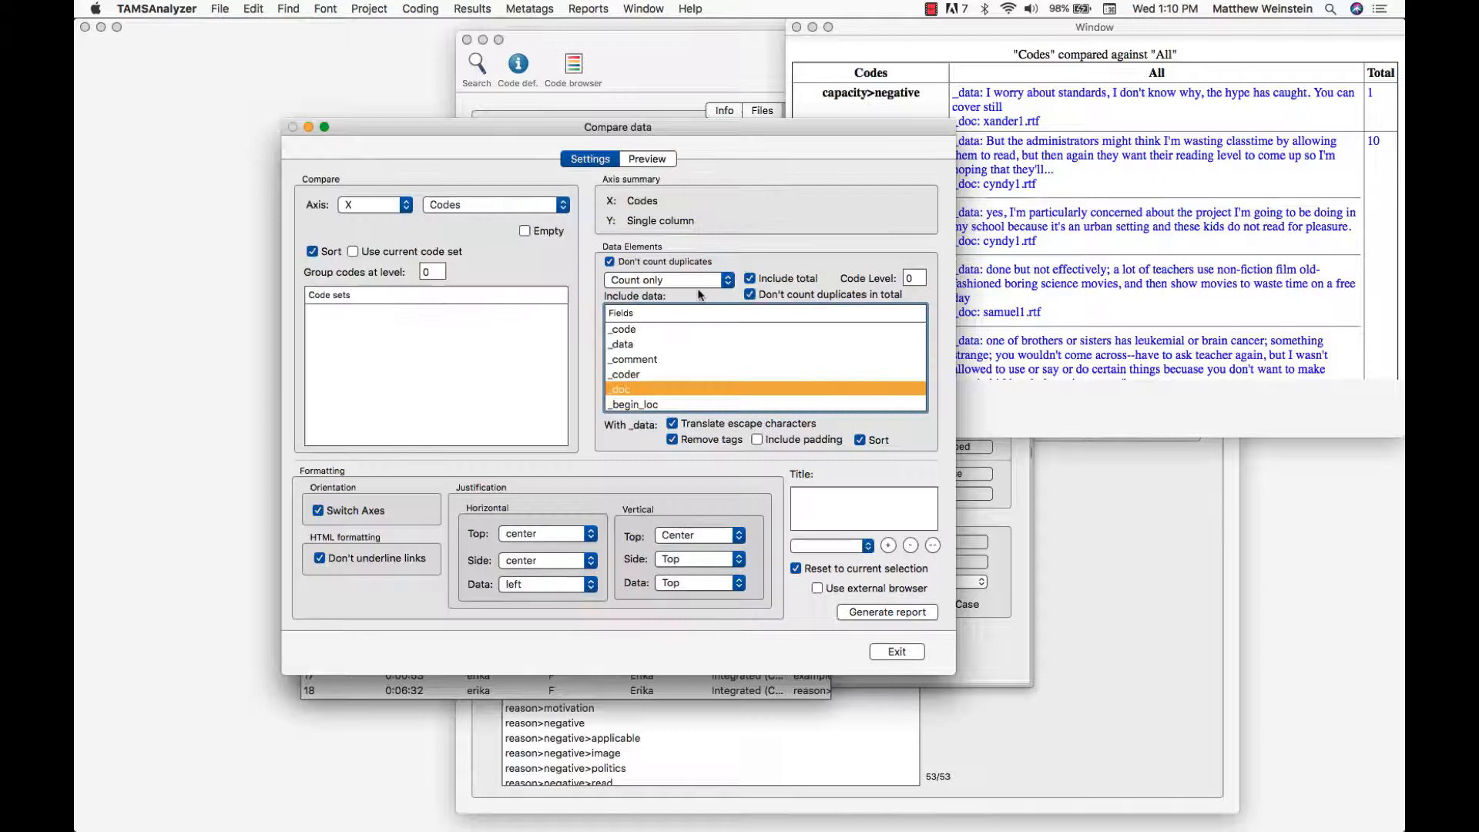
{"action": "left_click", "coordinate": [778, 282]}
{"action": "left_click", "coordinate": [872, 617]}
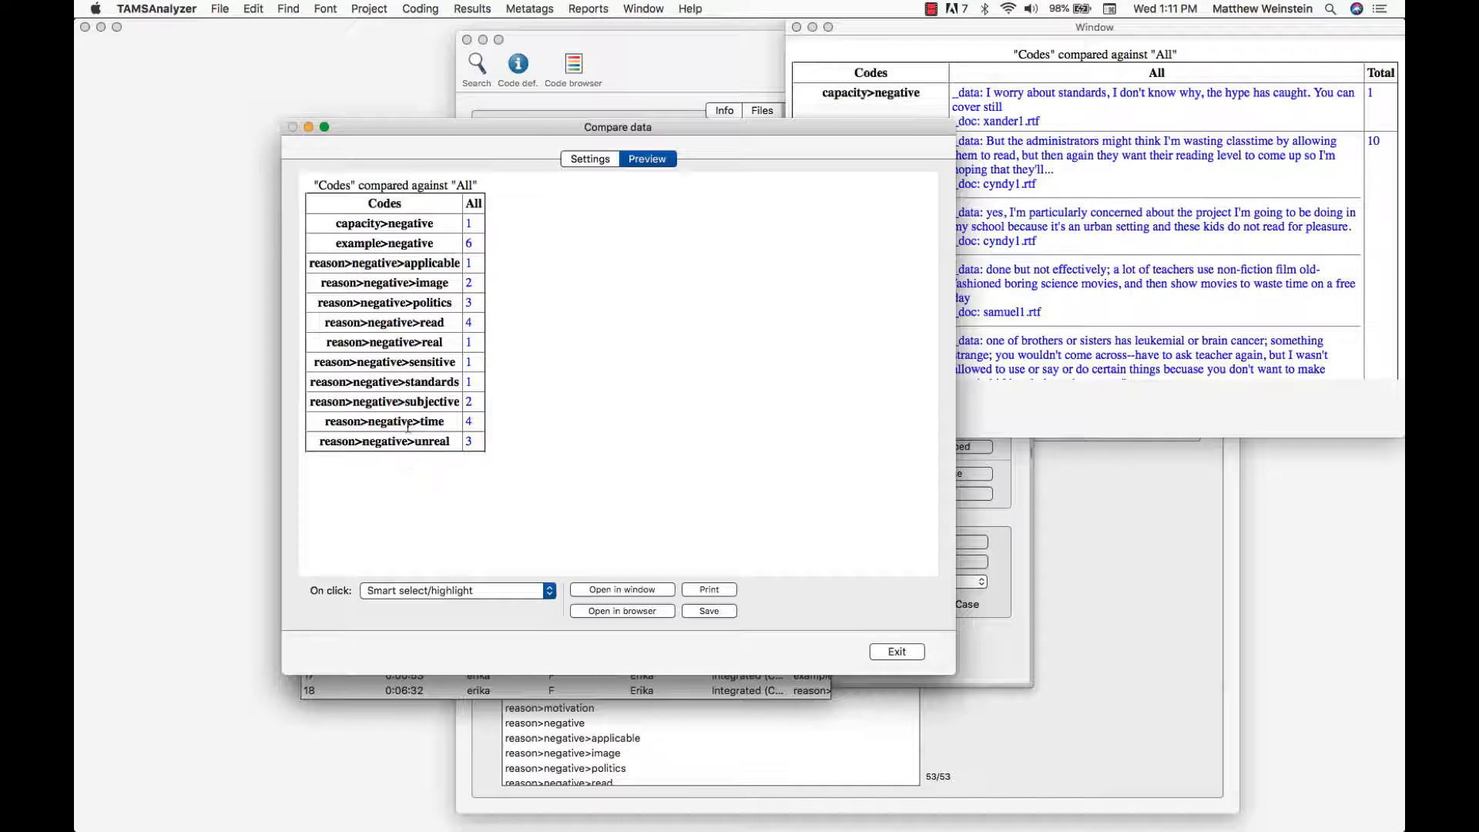
Set the horizontal justification of the side labels to left and regenerate the report
{"action": "left_click", "coordinate": [599, 159]}
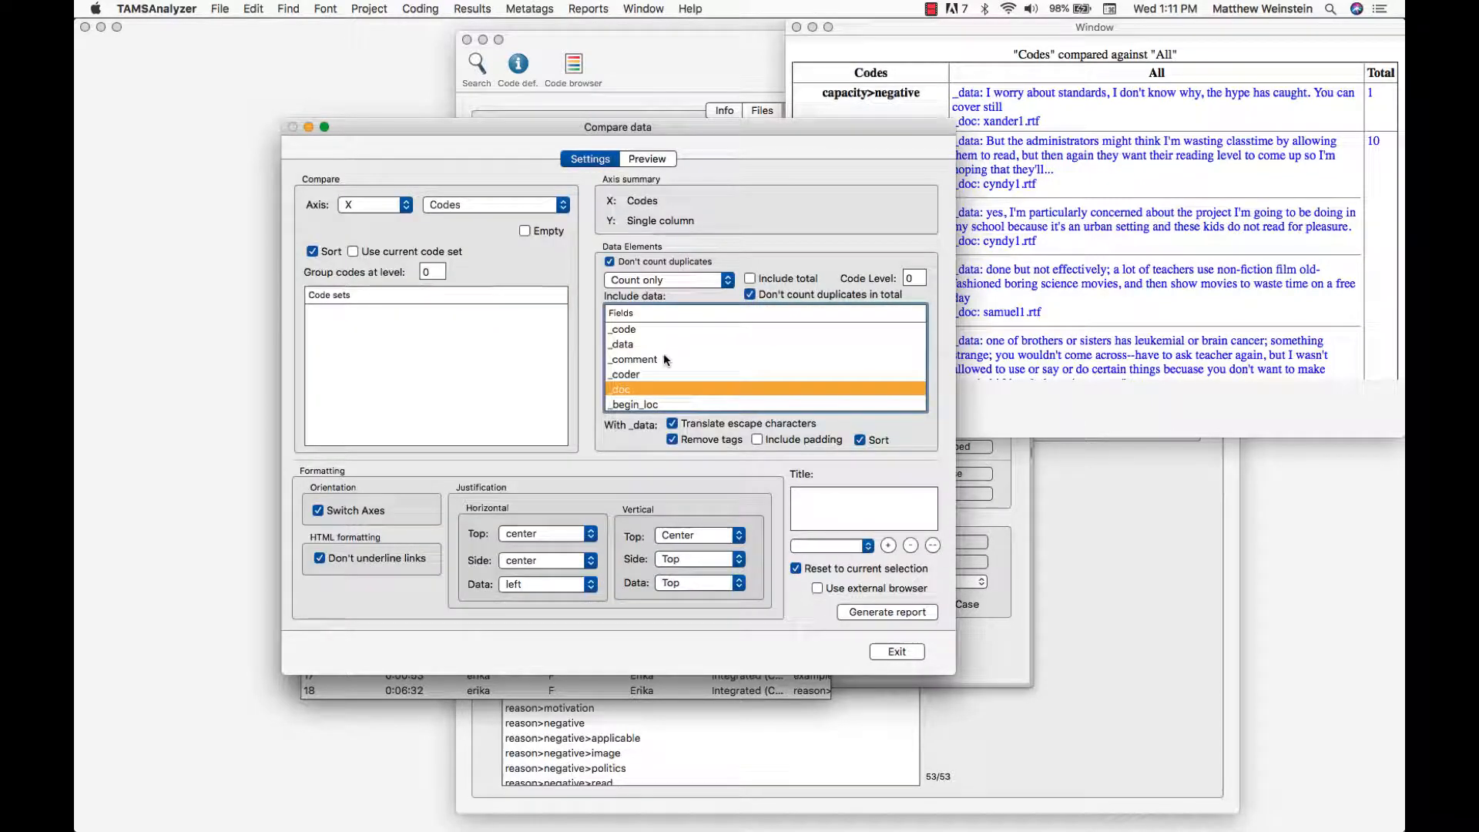
{"action": "left_click", "coordinate": [538, 562]}
{"action": "left_click", "coordinate": [538, 551]}
{"action": "left_click", "coordinate": [886, 611]}
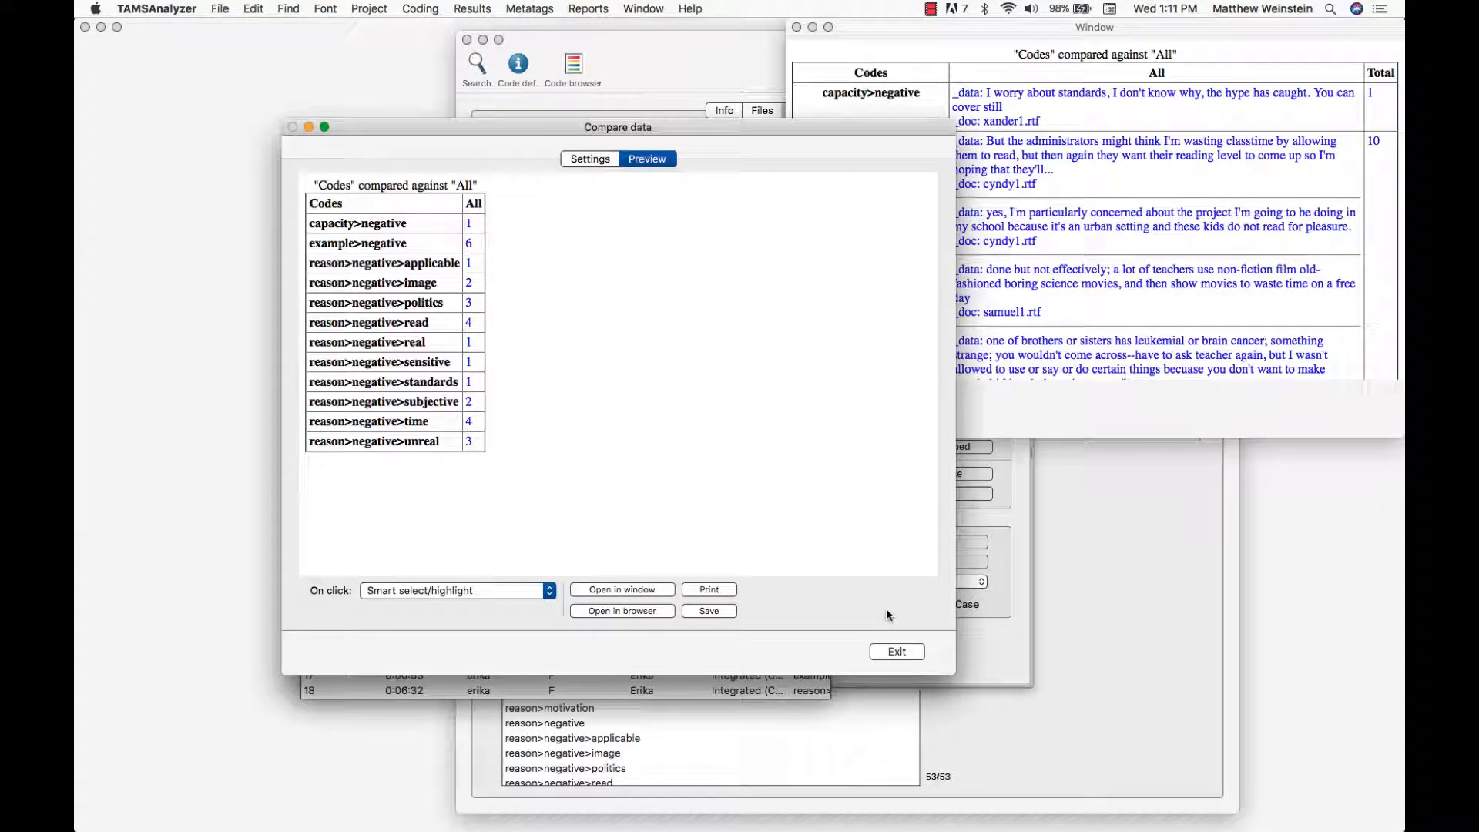
Open the report in a separate window, shrink it to fit the table, and move it clear of the Compare data window
{"action": "left_click", "coordinate": [639, 589]}
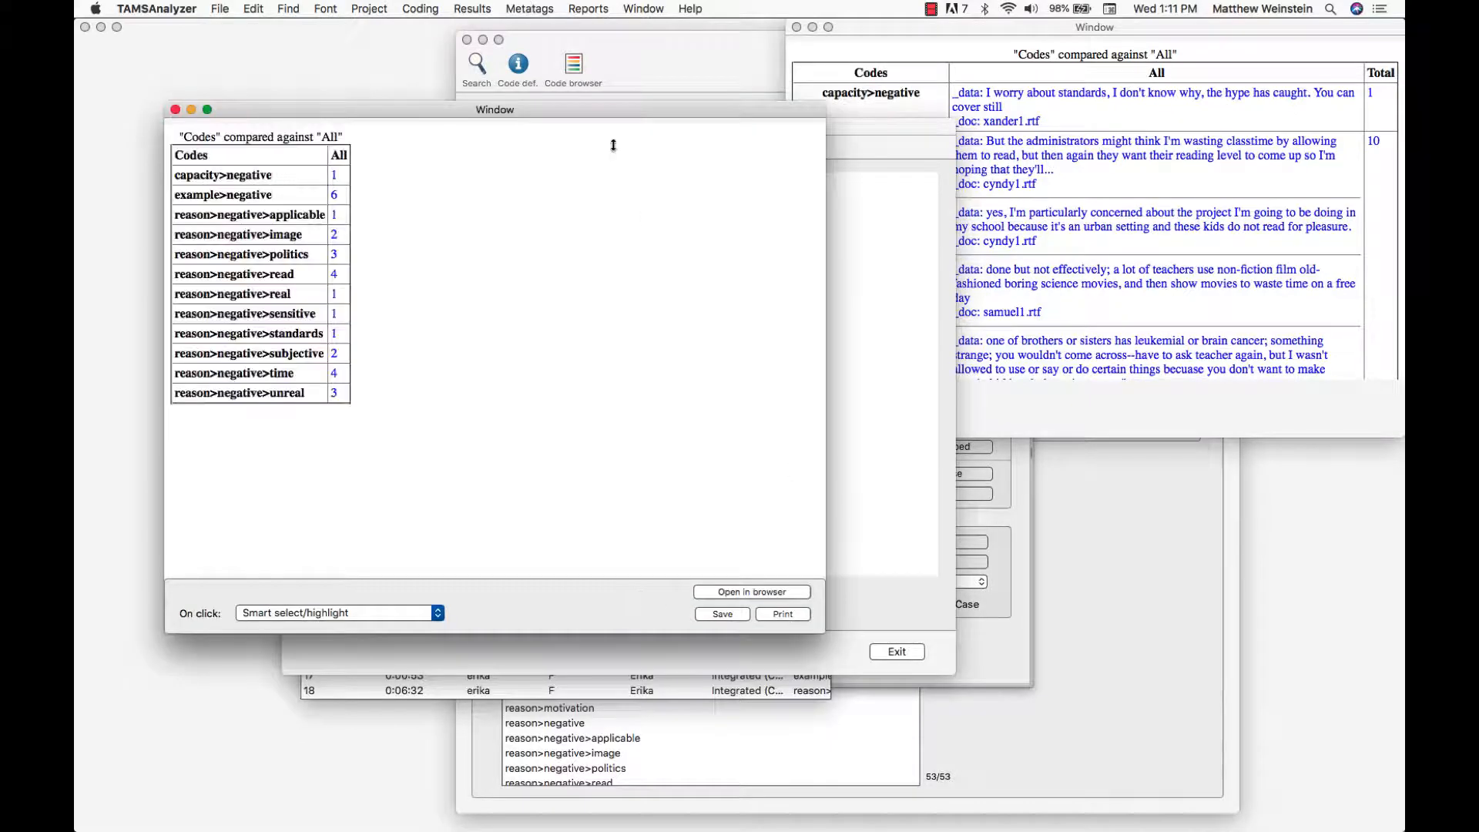
{"action": "left_click_drag", "start_coordinate": [826, 622], "coordinate": [452, 527]}
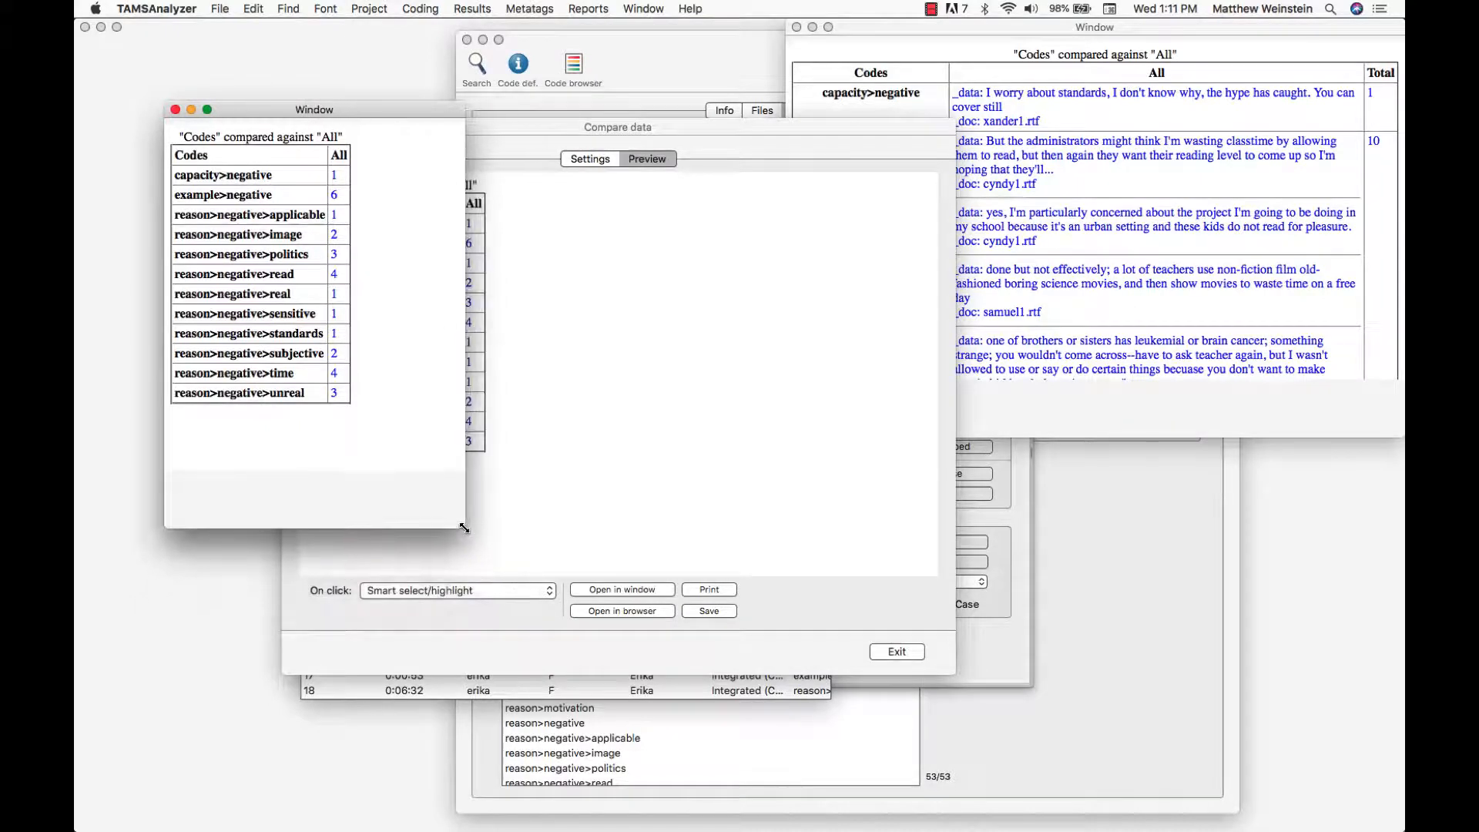
{"action": "left_click_drag", "start_coordinate": [376, 111], "coordinate": [1254, 400]}
{"action": "left_click_drag", "start_coordinate": [1273, 320], "coordinate": [1292, 319]}
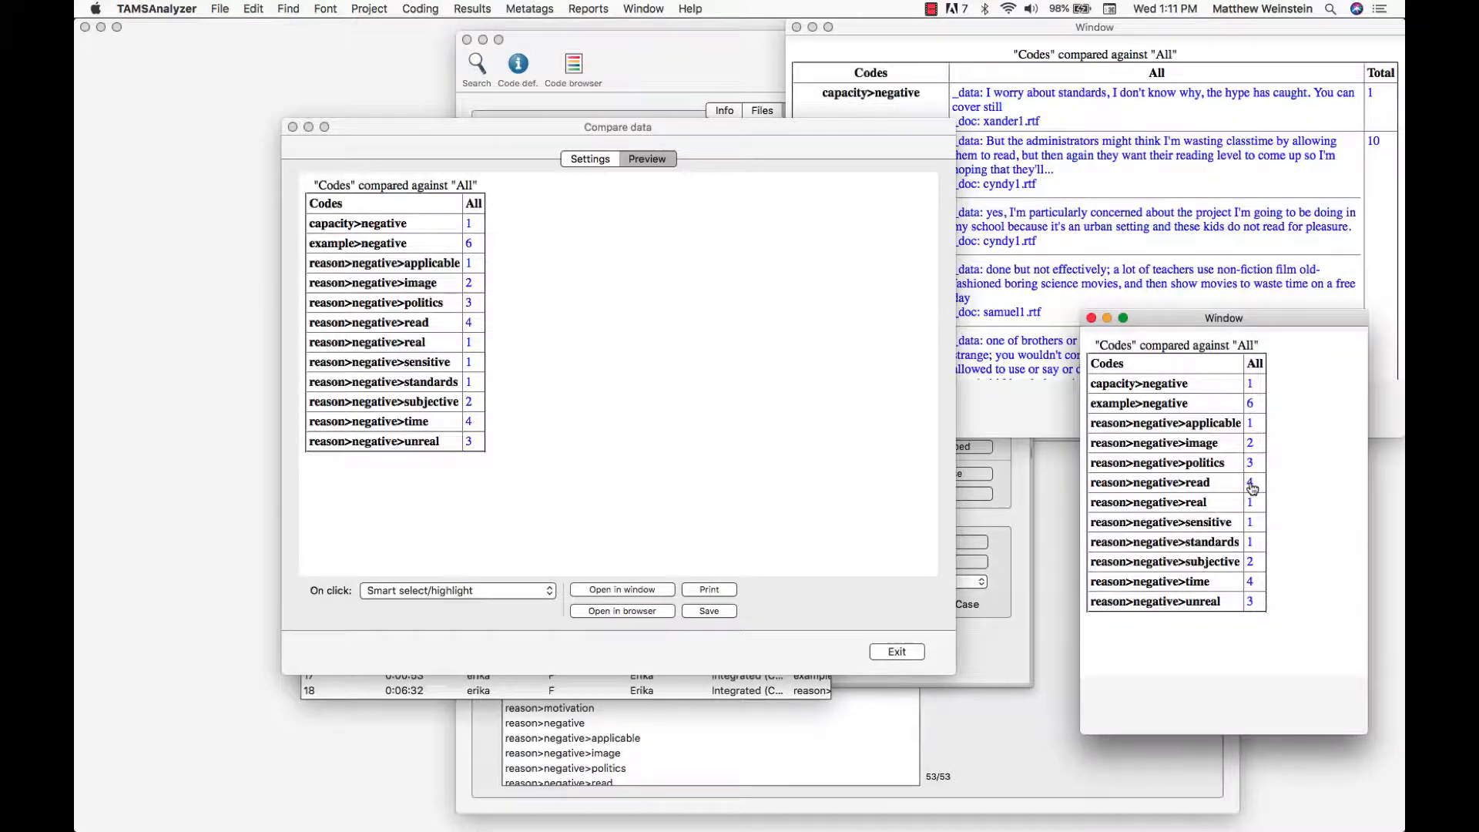
Show the records behind the reason>negative>read count, compare them with the report, and close the separate report window
{"action": "left_click", "coordinate": [1251, 485]}
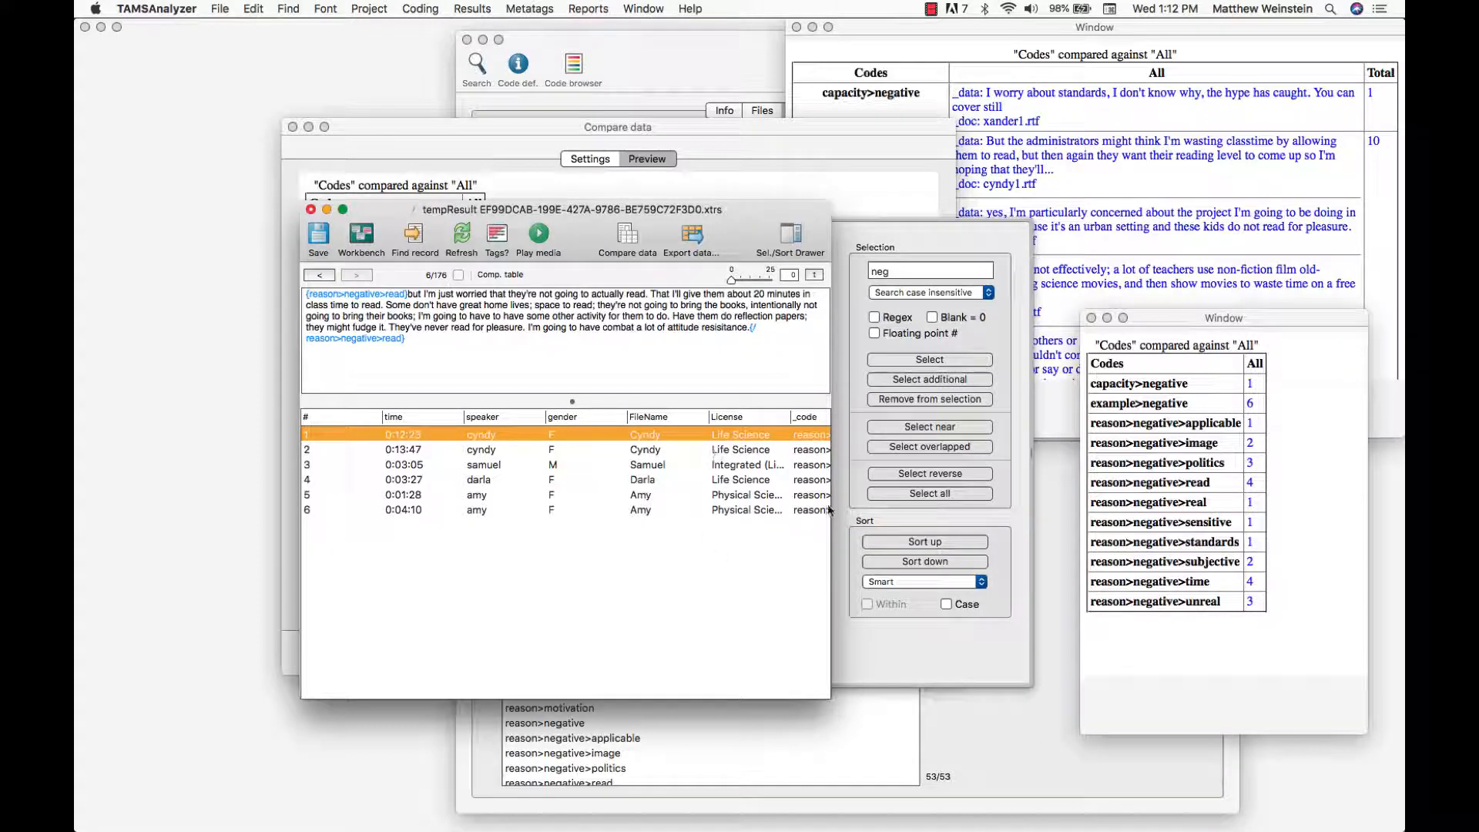
{"action": "left_click", "coordinate": [1322, 466]}
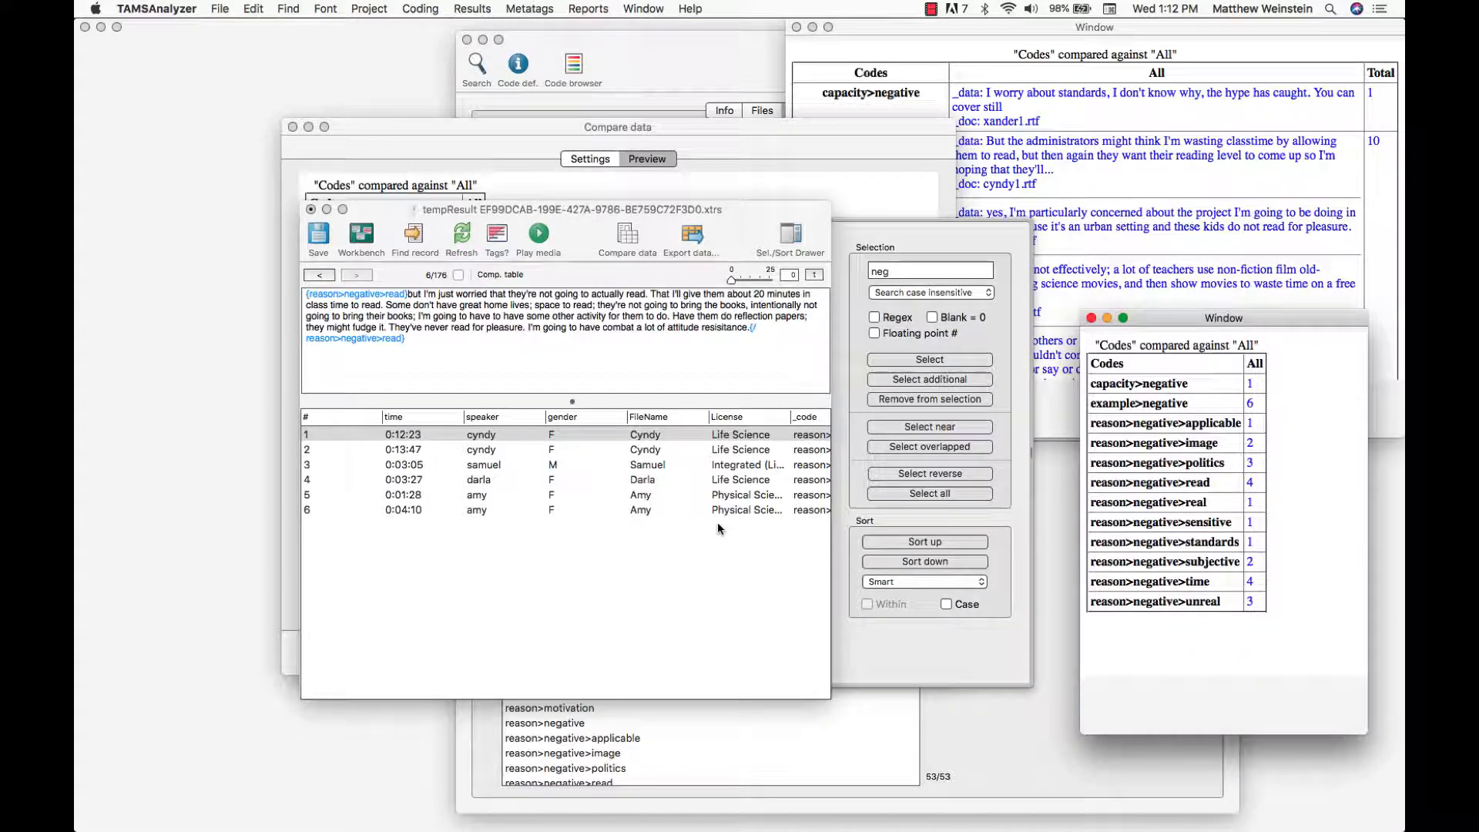
{"action": "left_click", "coordinate": [664, 525]}
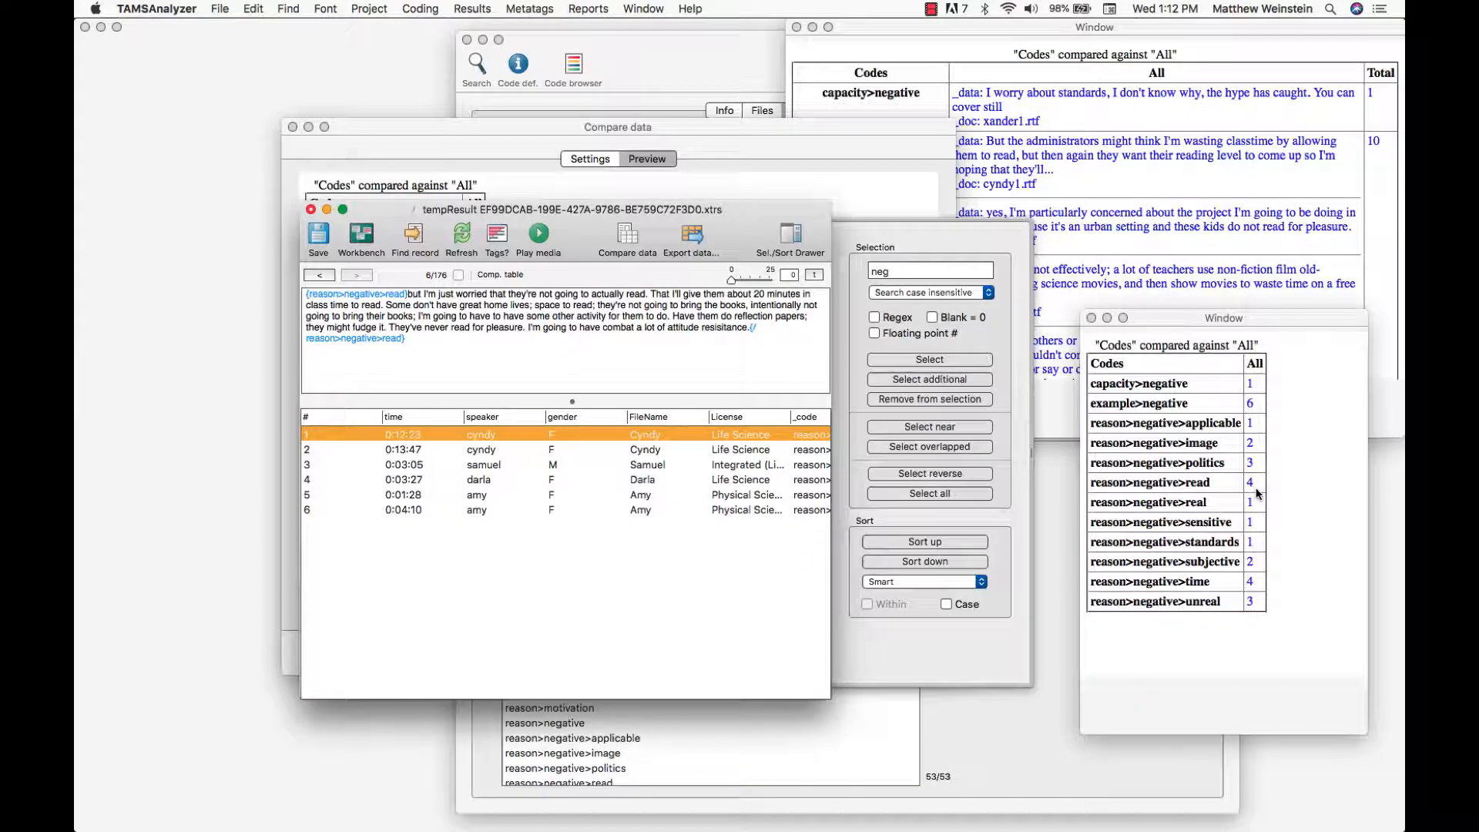
{"action": "left_click", "coordinate": [1302, 470]}
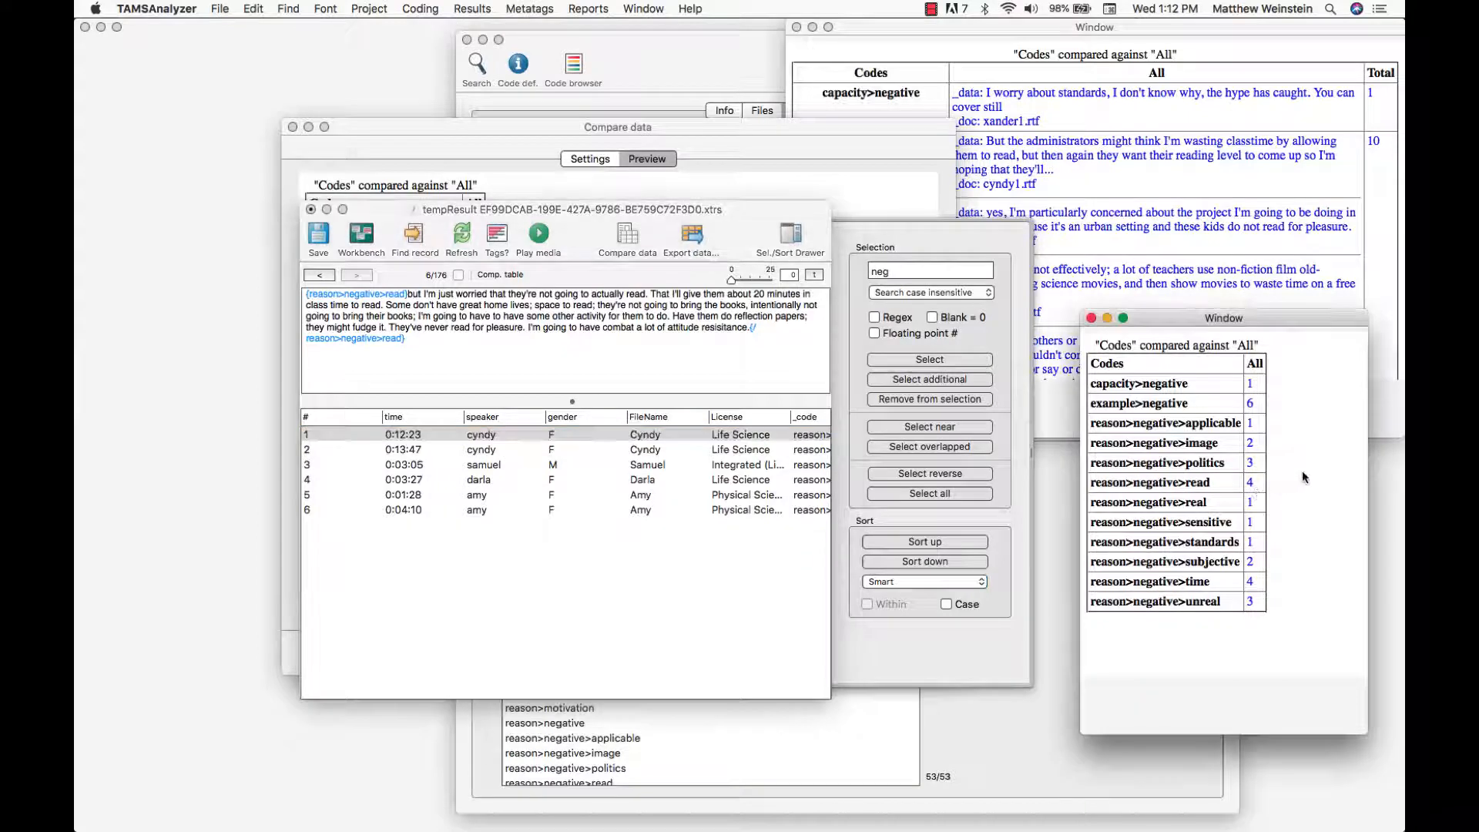
{"action": "left_click", "coordinate": [1091, 319]}
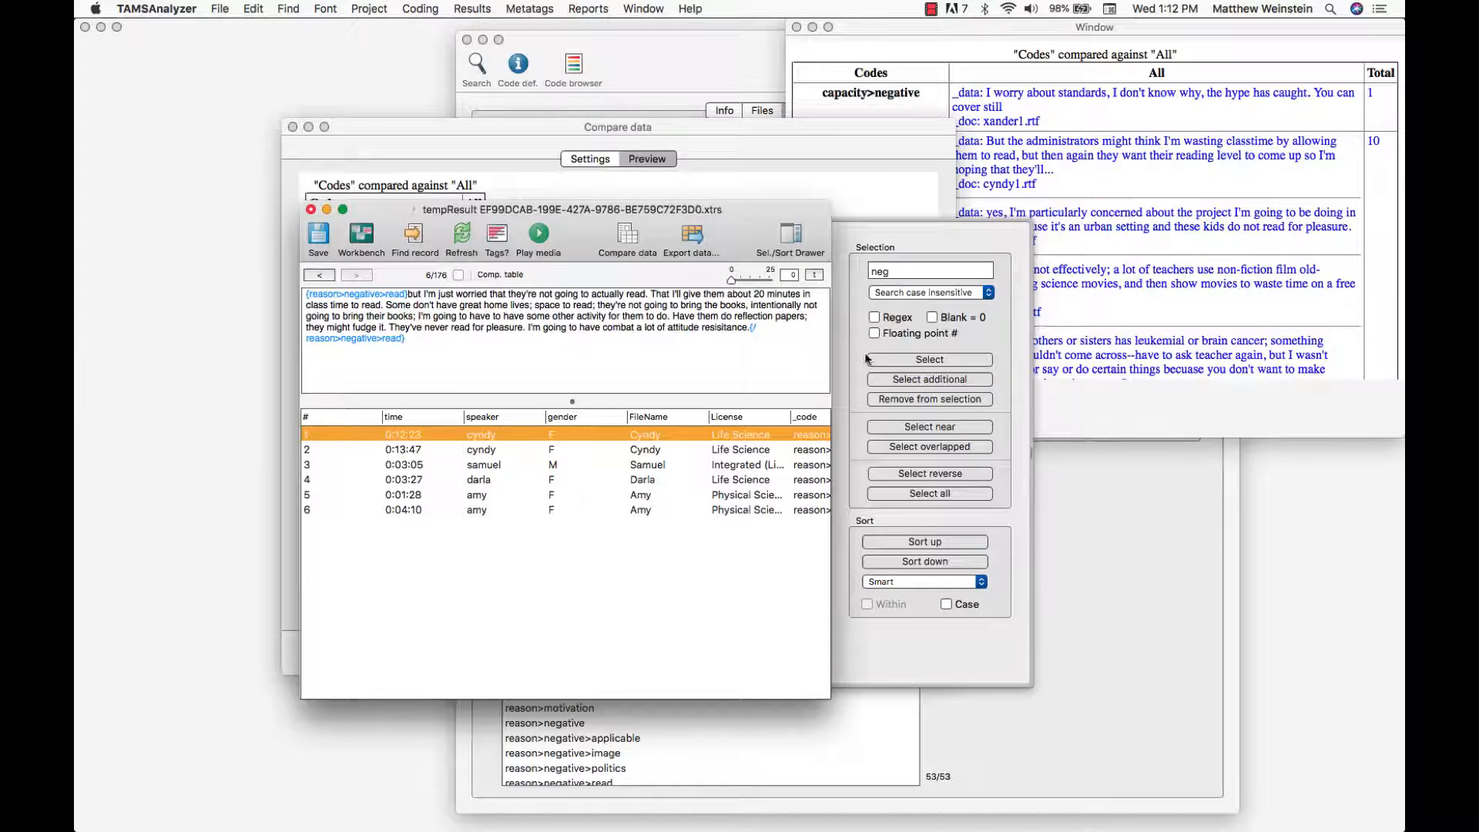
Title the Compare data report "Files using the given code" and regenerate it
{"action": "left_click", "coordinate": [799, 160]}
{"action": "left_click", "coordinate": [603, 159]}
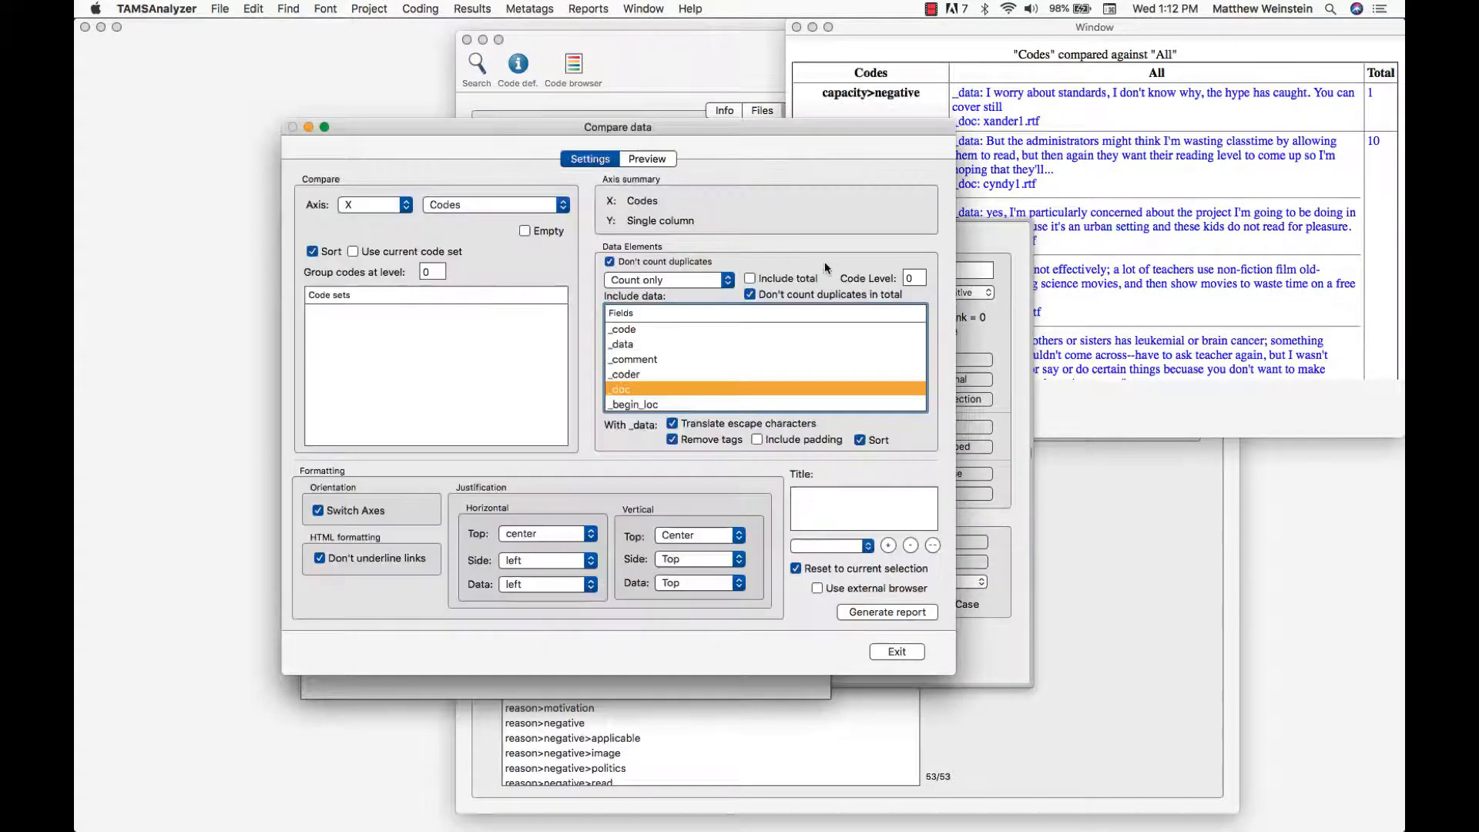
{"action": "left_click", "coordinate": [851, 499]}
{"action": "type", "text": "Files using the given g"}
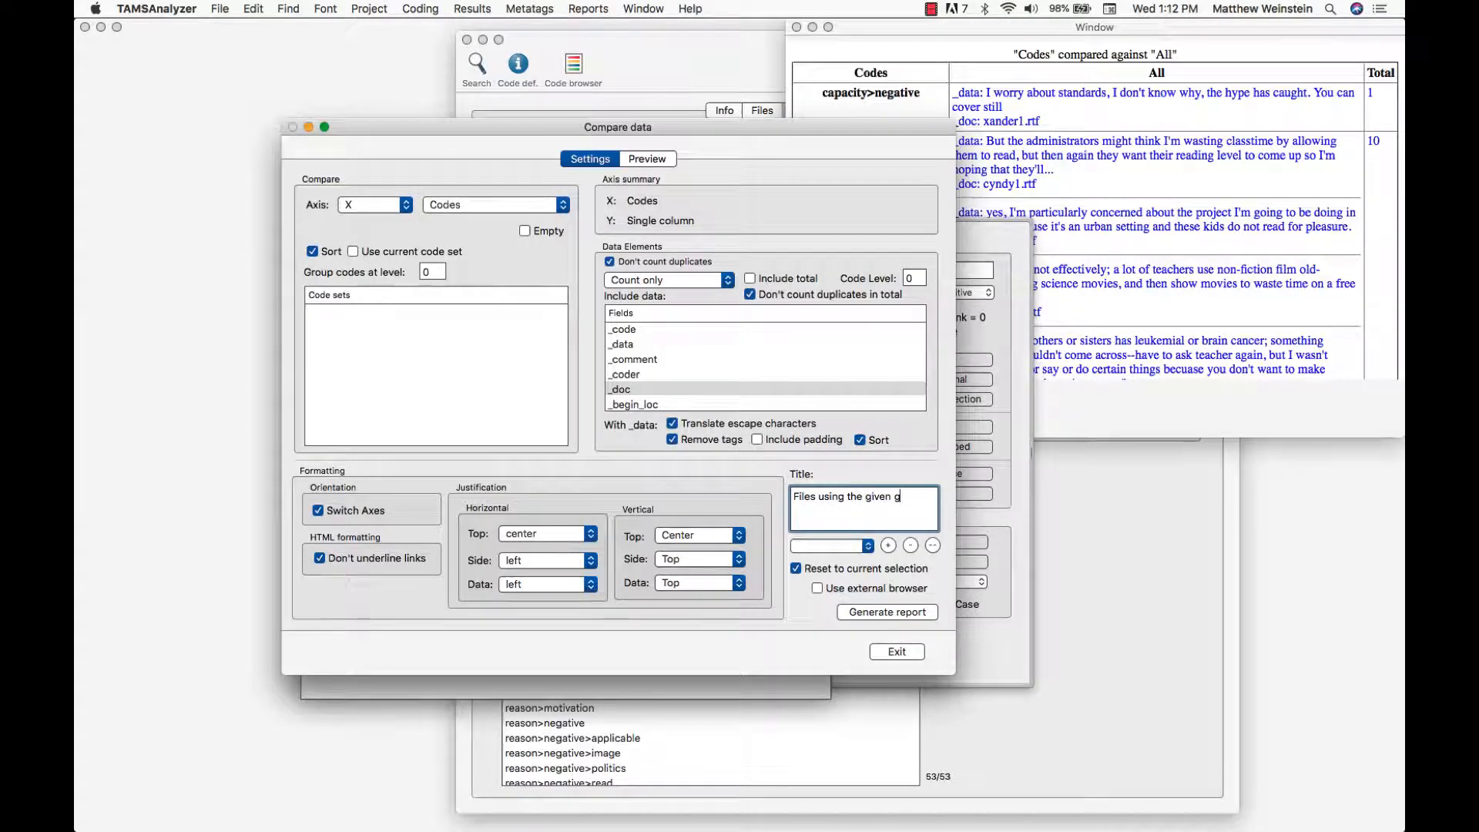
{"action": "type", "text": "ode"}
{"action": "left_click", "coordinate": [913, 614]}
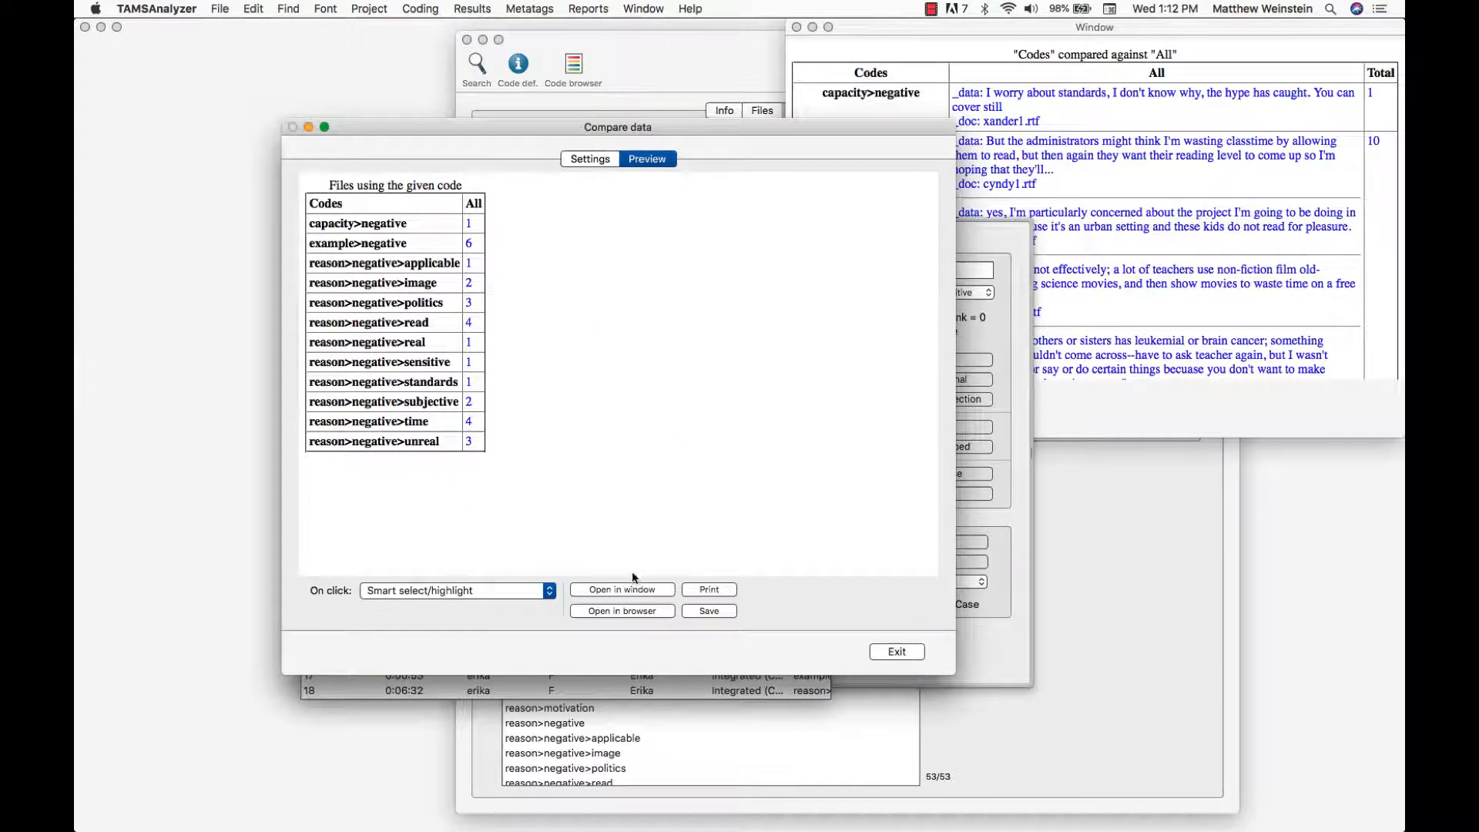
Open the titled report in its own window, make it smaller, and move it off the Compare data window
{"action": "left_click", "coordinate": [621, 590]}
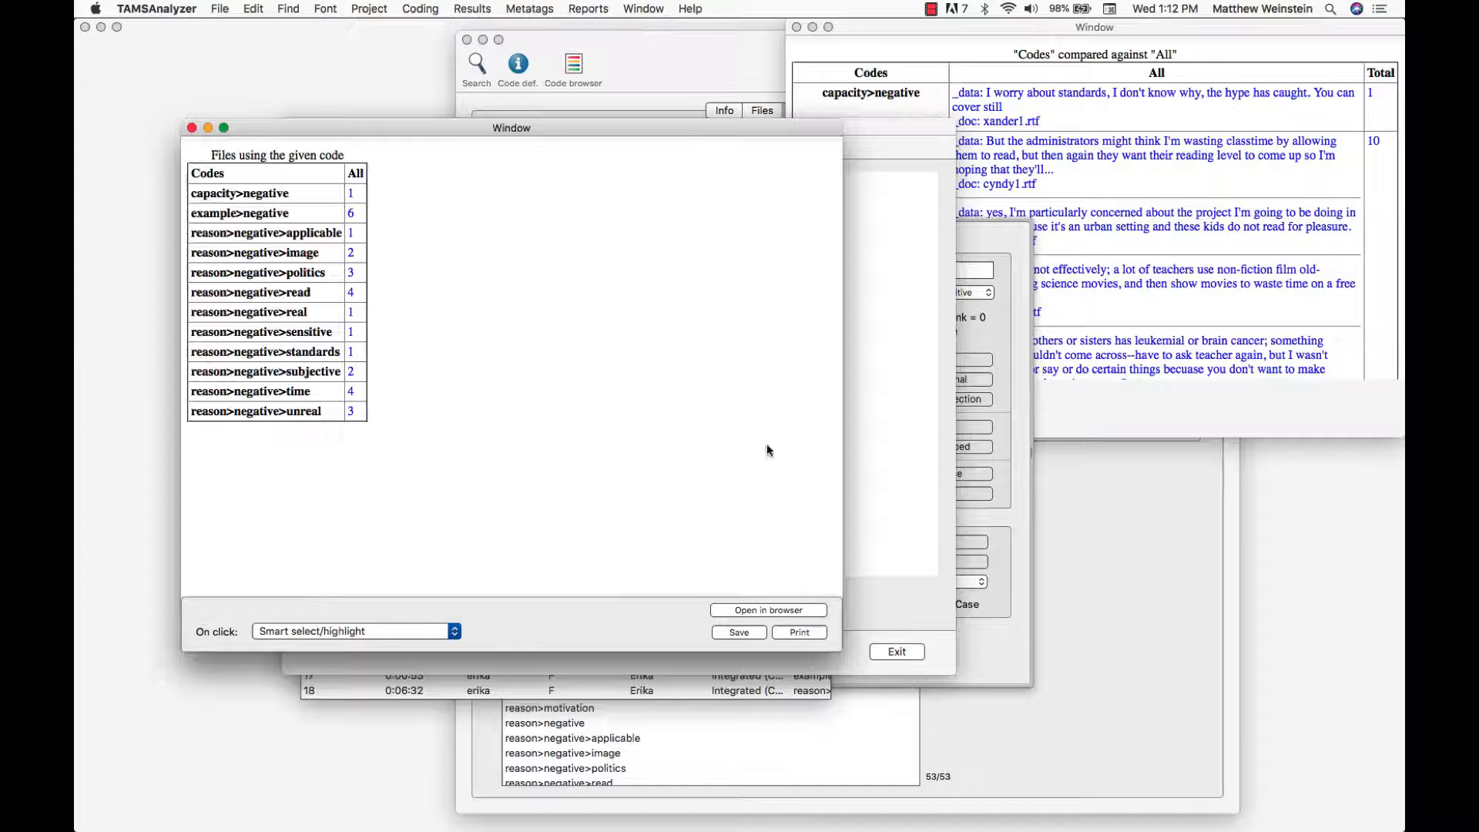
{"action": "left_click_drag", "start_coordinate": [842, 650], "coordinate": [733, 545]}
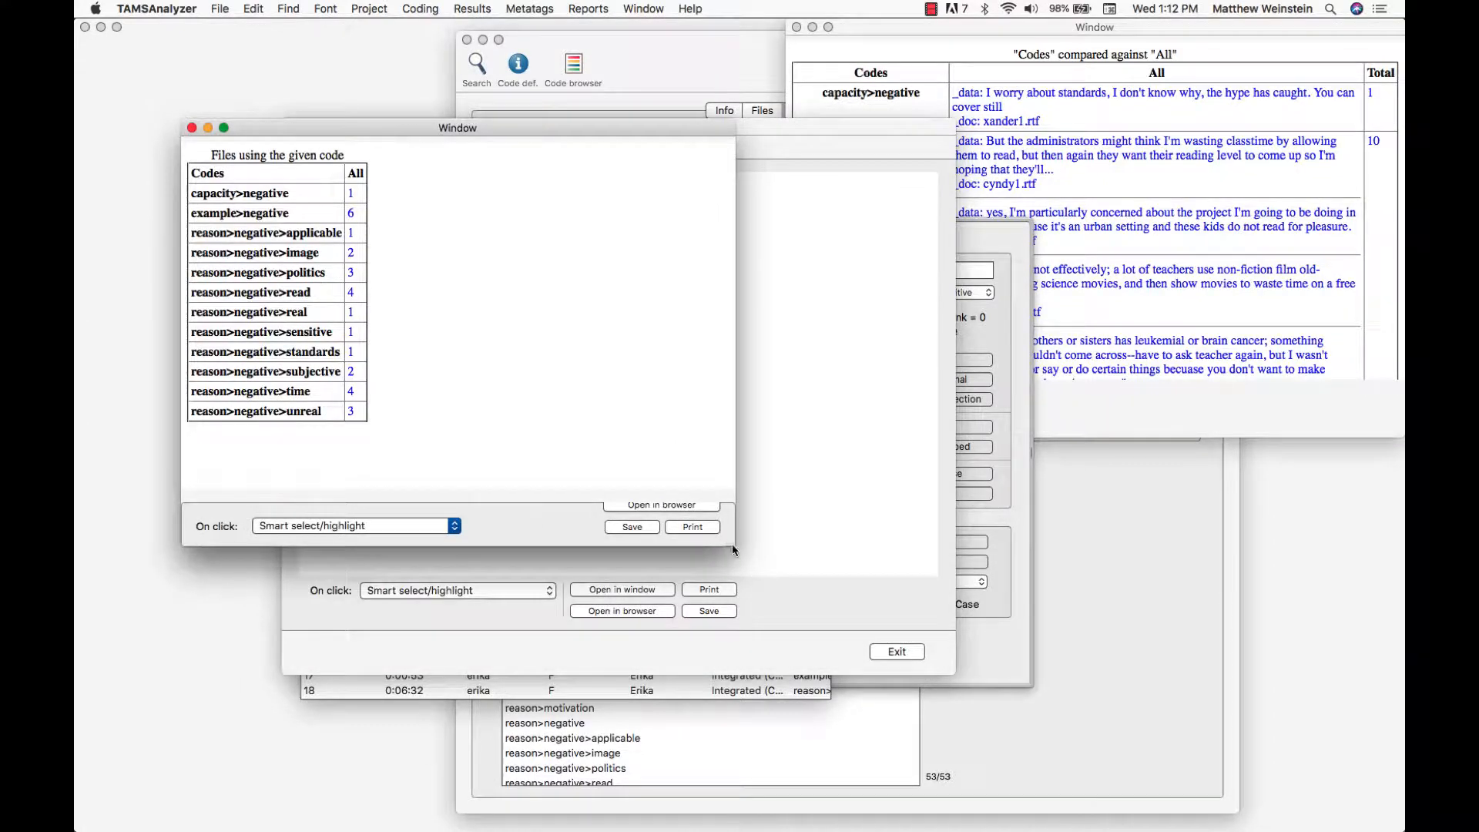
{"action": "left_click_drag", "start_coordinate": [510, 129], "coordinate": [1290, 320]}
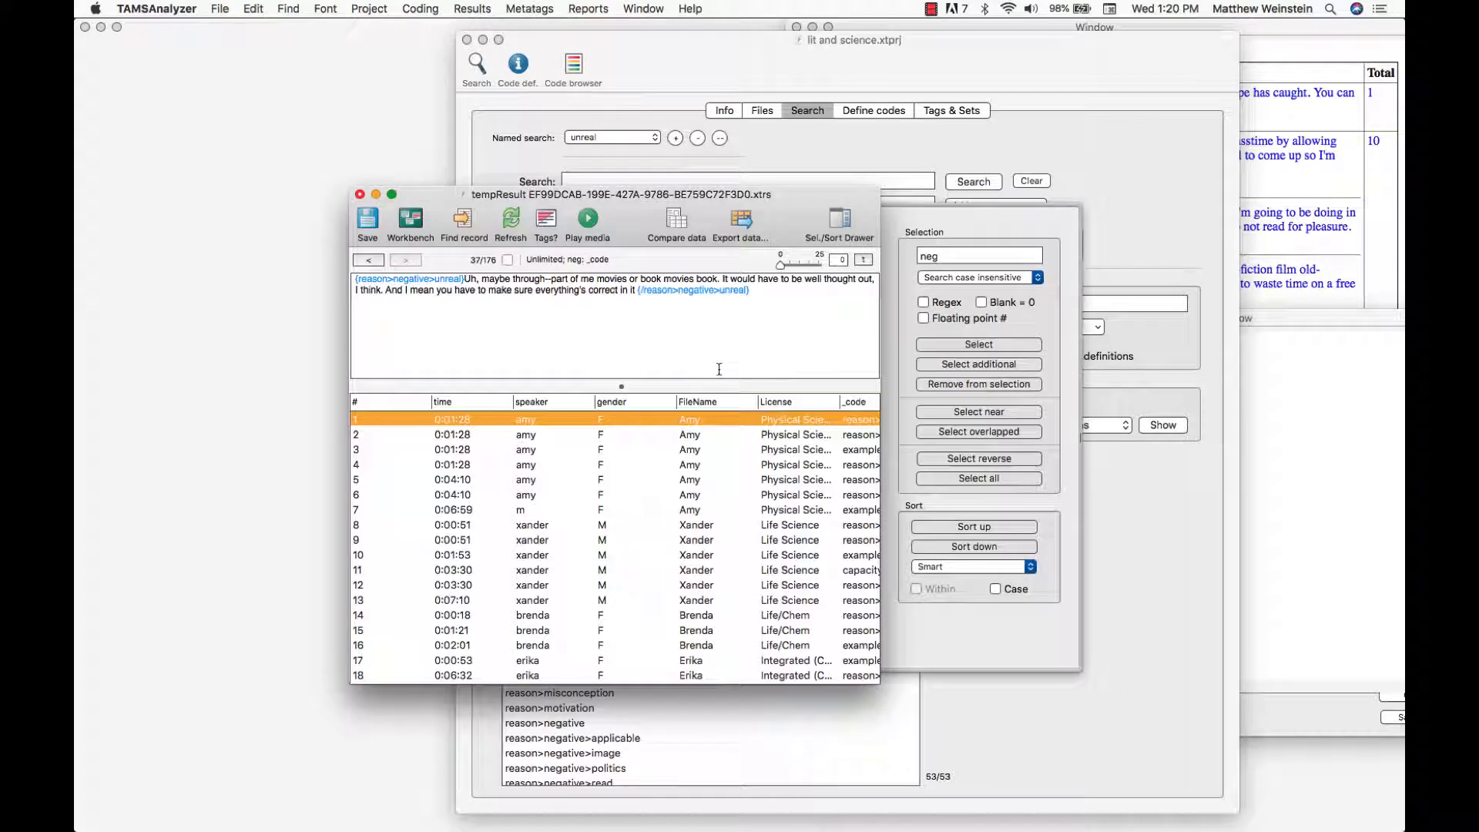
Select all records in the results window and clear the selection search text
{"action": "left_click", "coordinate": [950, 255]}
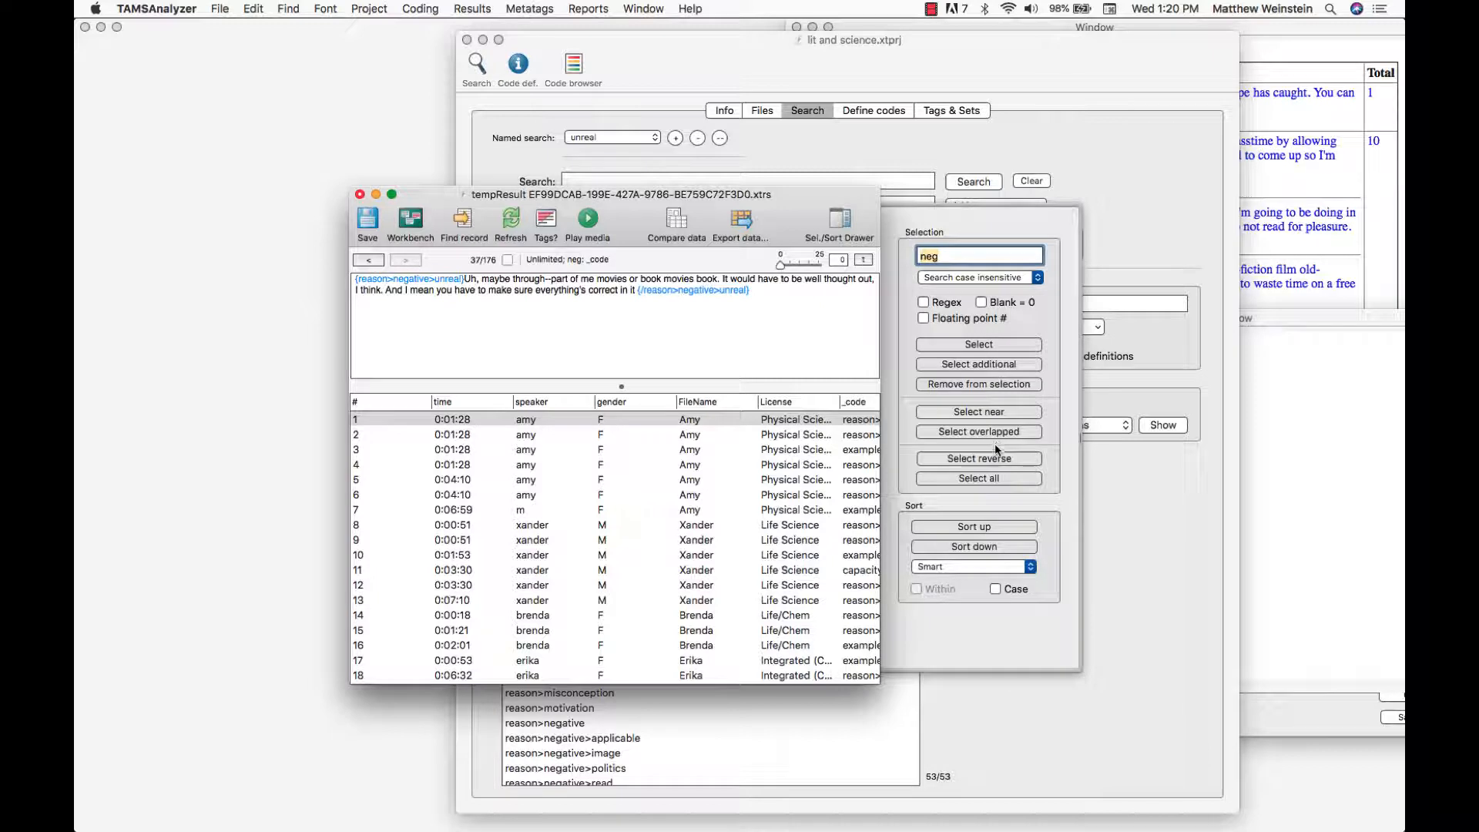
{"action": "left_click", "coordinate": [987, 479]}
{"action": "double_click", "coordinate": [995, 255]}
{"action": "key", "text": "BackSpace"}
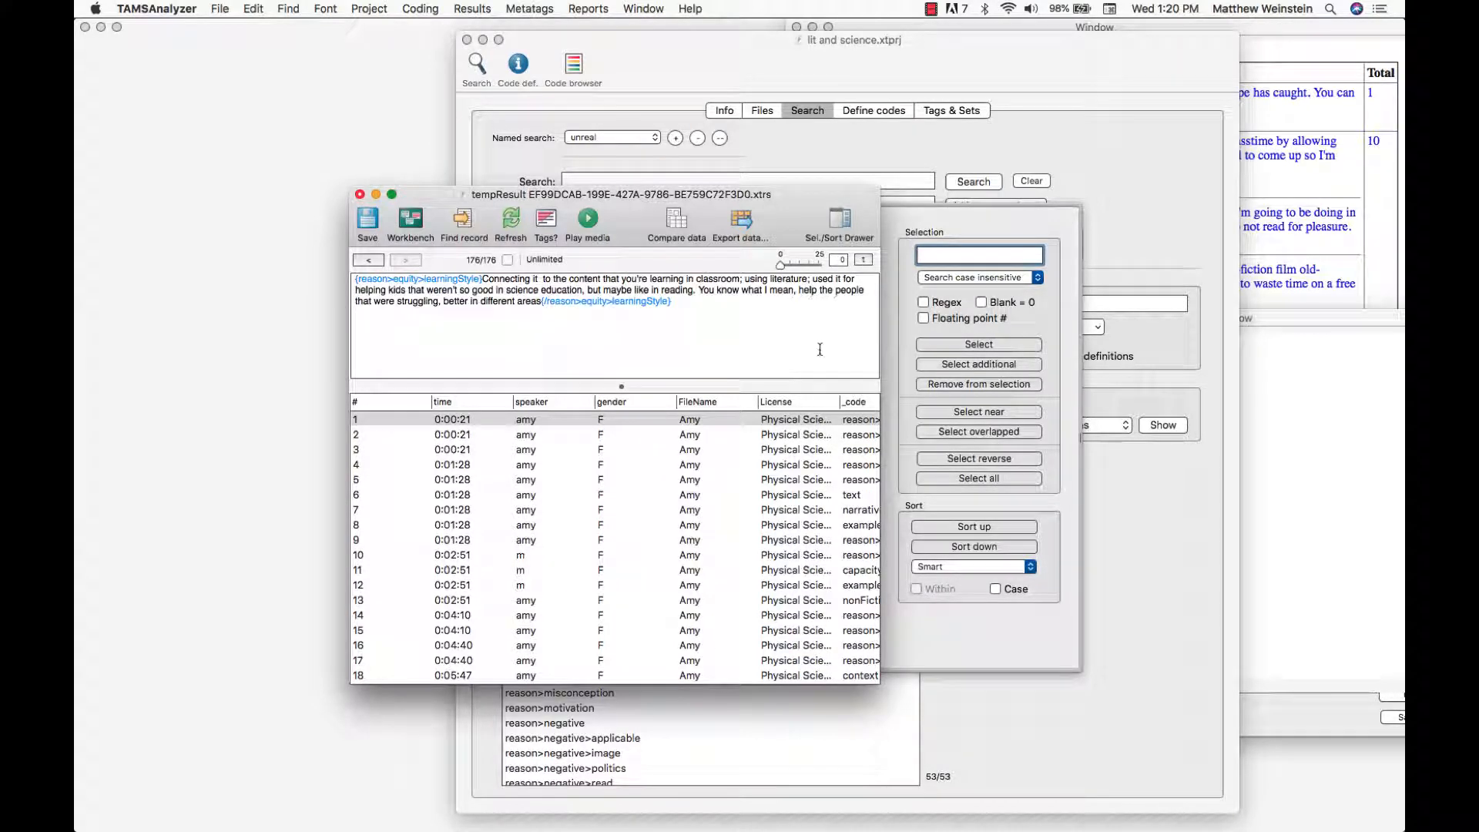
Open Compare data and set the Y axis to the code sets negative reason and positive reason
{"action": "left_click", "coordinate": [669, 229]}
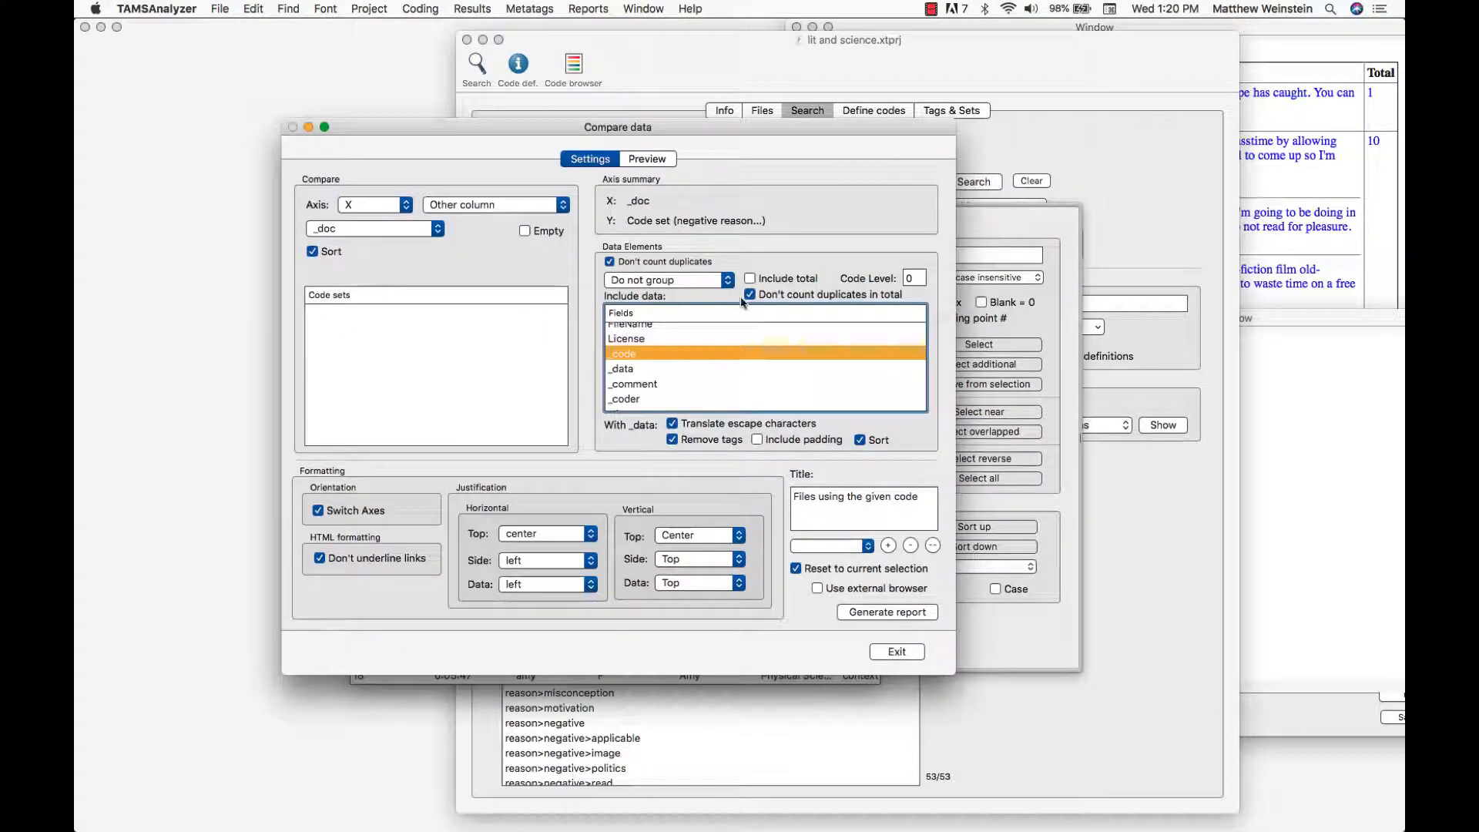
{"action": "left_click", "coordinate": [375, 204]}
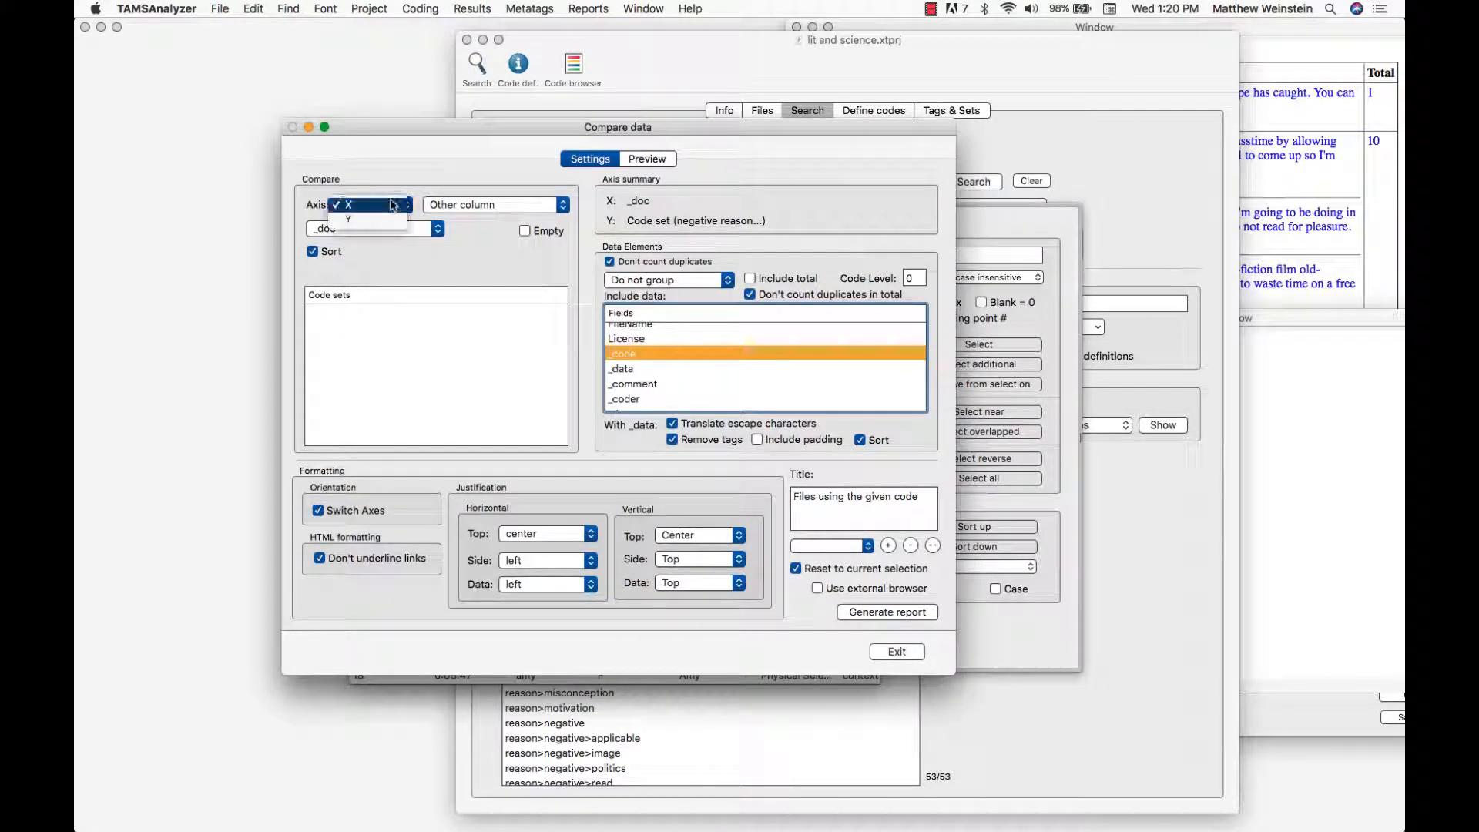
{"action": "left_click", "coordinate": [395, 160]}
{"action": "mouse_move", "coordinate": [398, 129]}
{"action": "left_mouse_down"}
{"action": "mouse_move", "coordinate": [432, 127]}
{"action": "mouse_move", "coordinate": [404, 119]}
{"action": "left_mouse_up"}
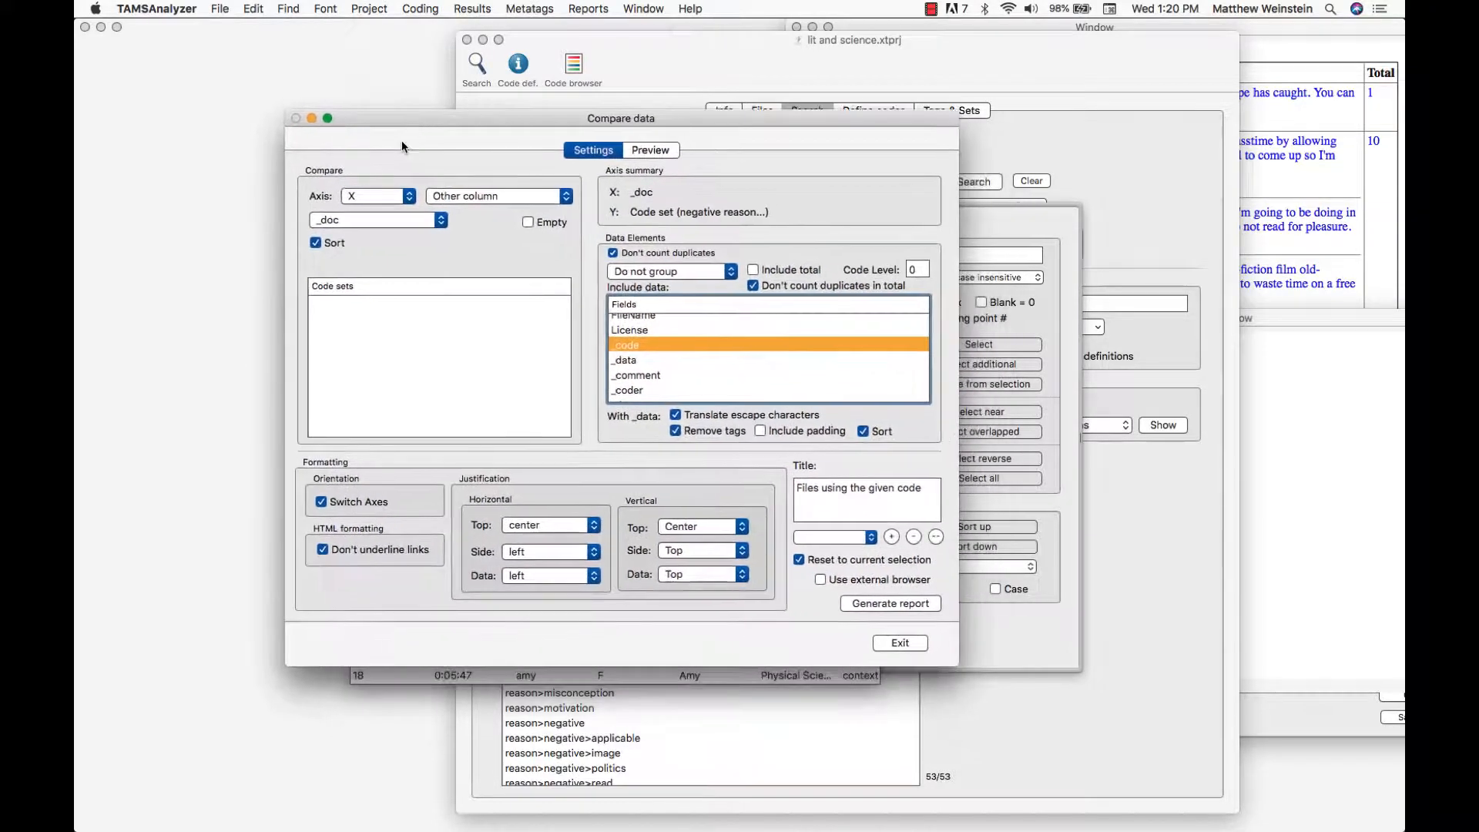
{"action": "left_click", "coordinate": [402, 195]}
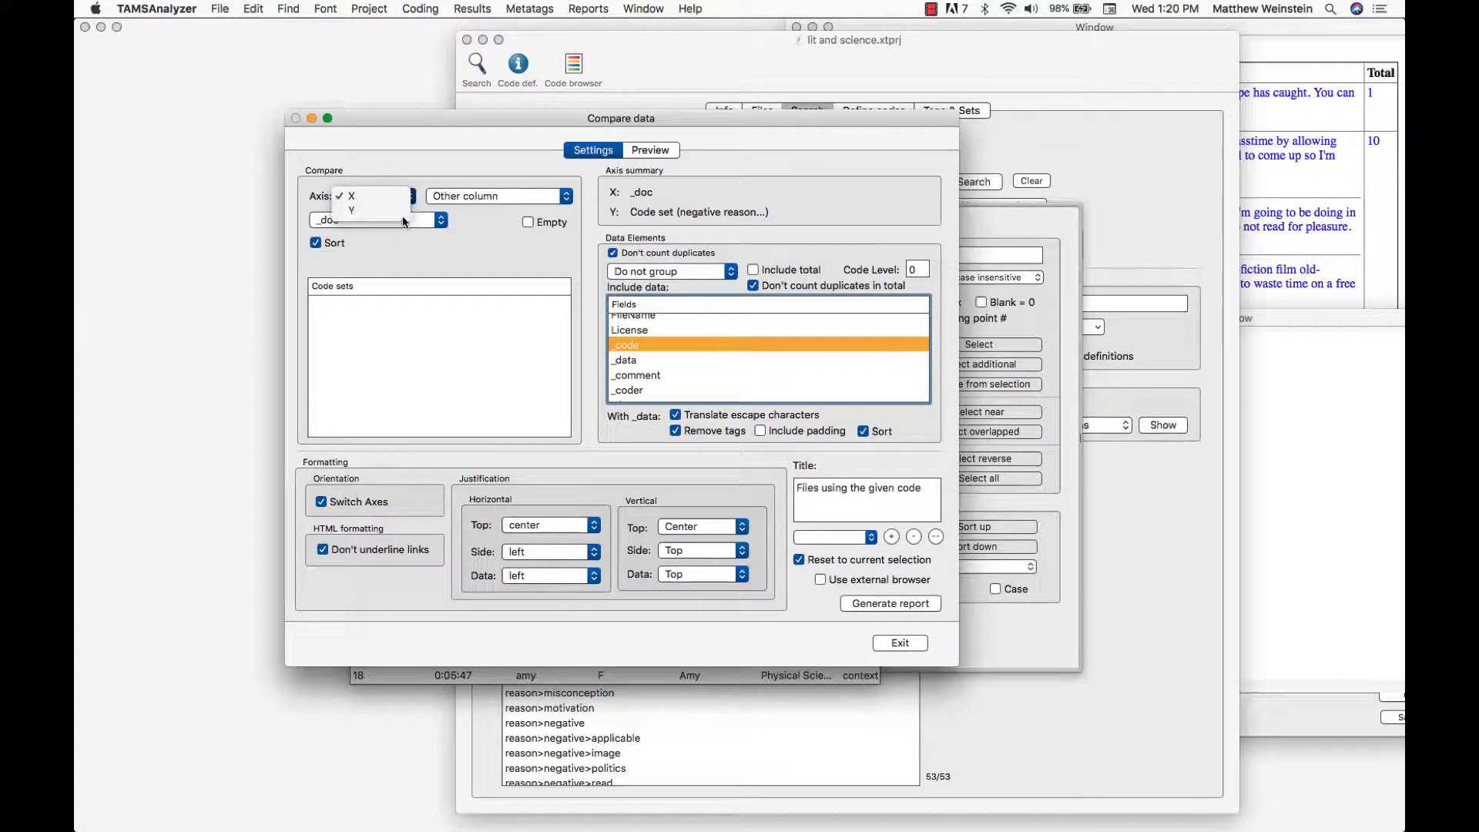
{"action": "left_click", "coordinate": [352, 210]}
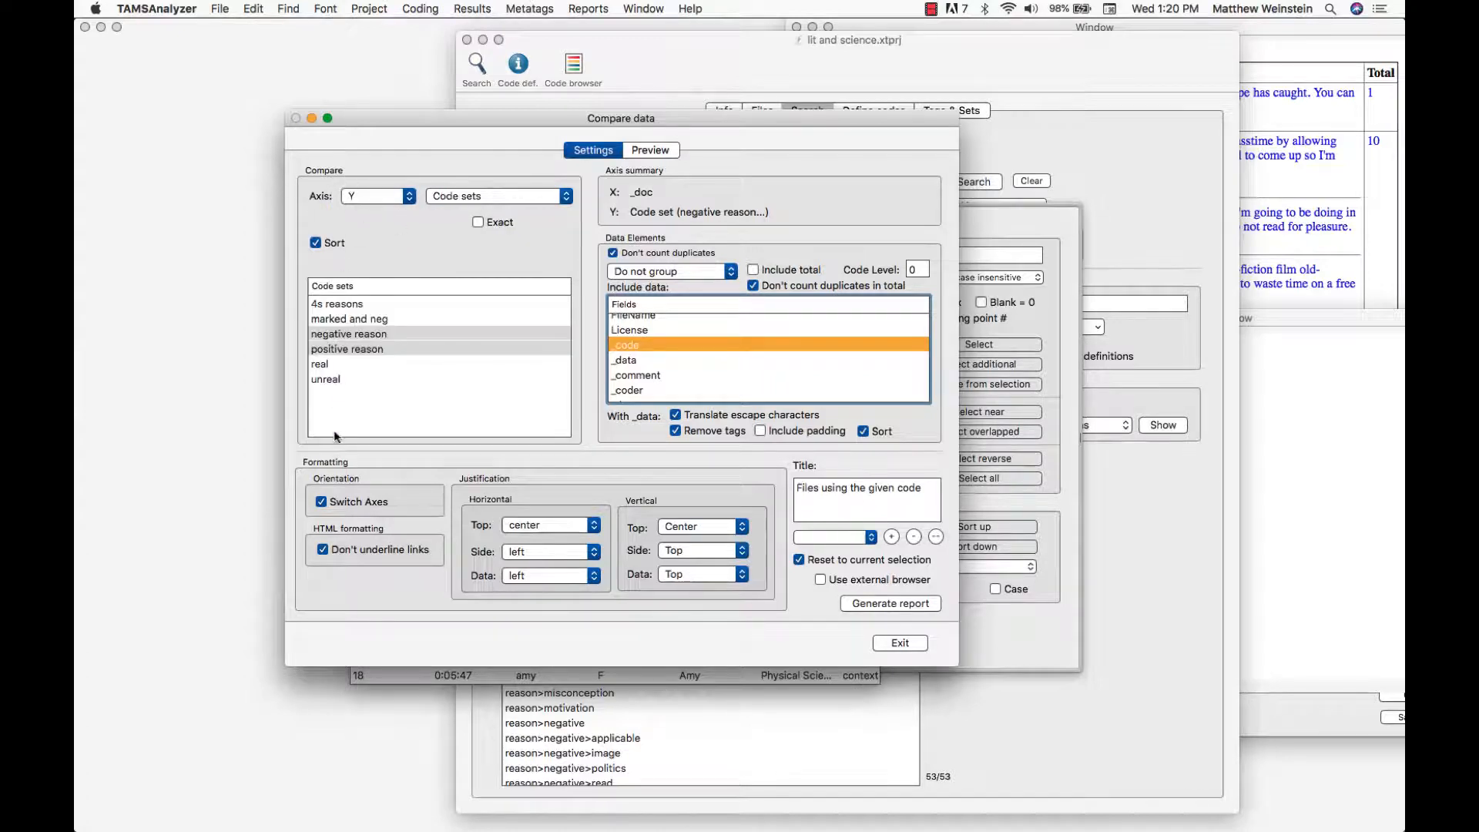
{"action": "left_click", "coordinate": [488, 202]}
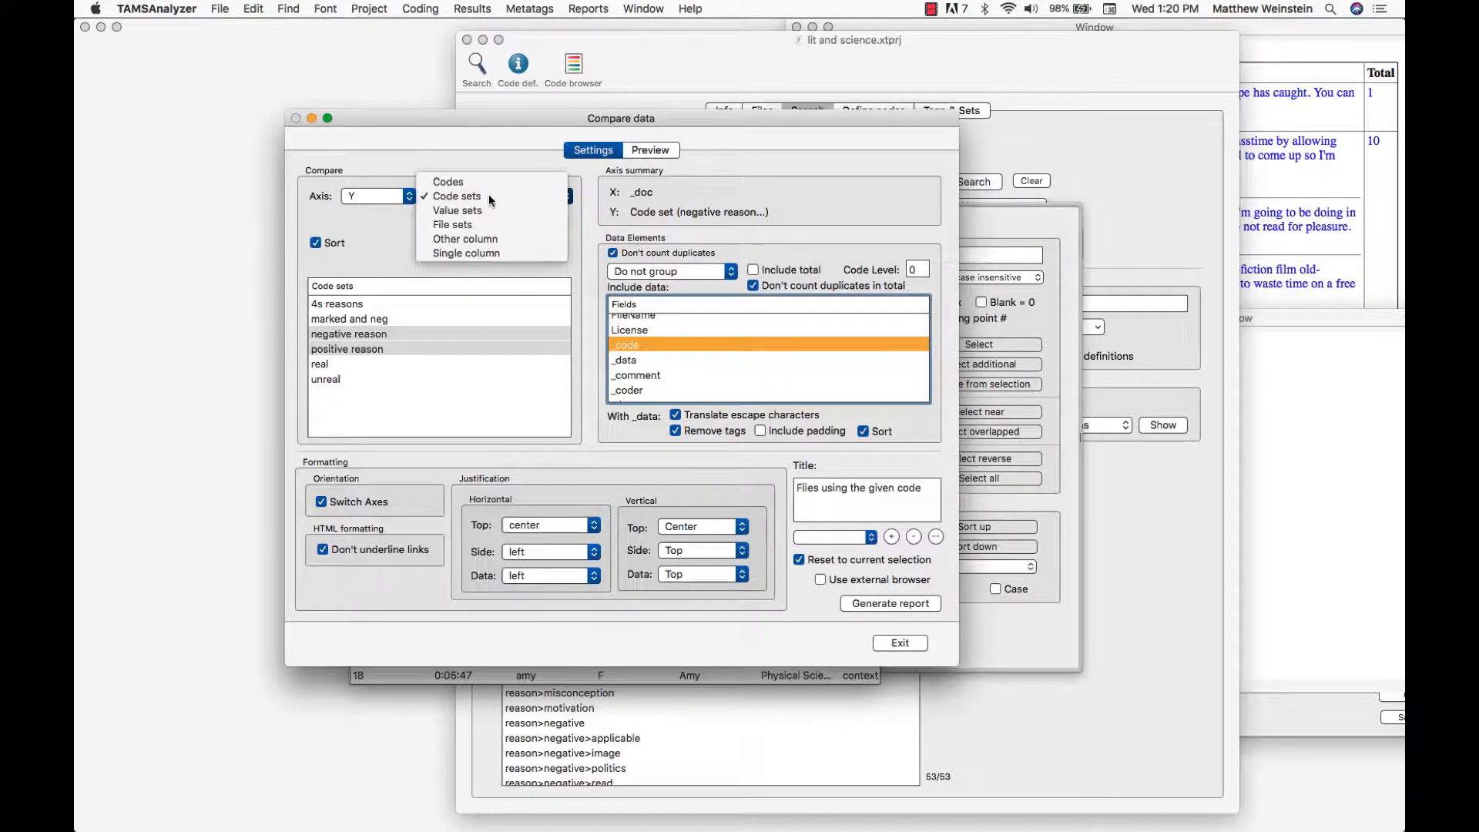
{"action": "left_click", "coordinate": [488, 194]}
{"action": "left_click", "coordinate": [433, 400]}
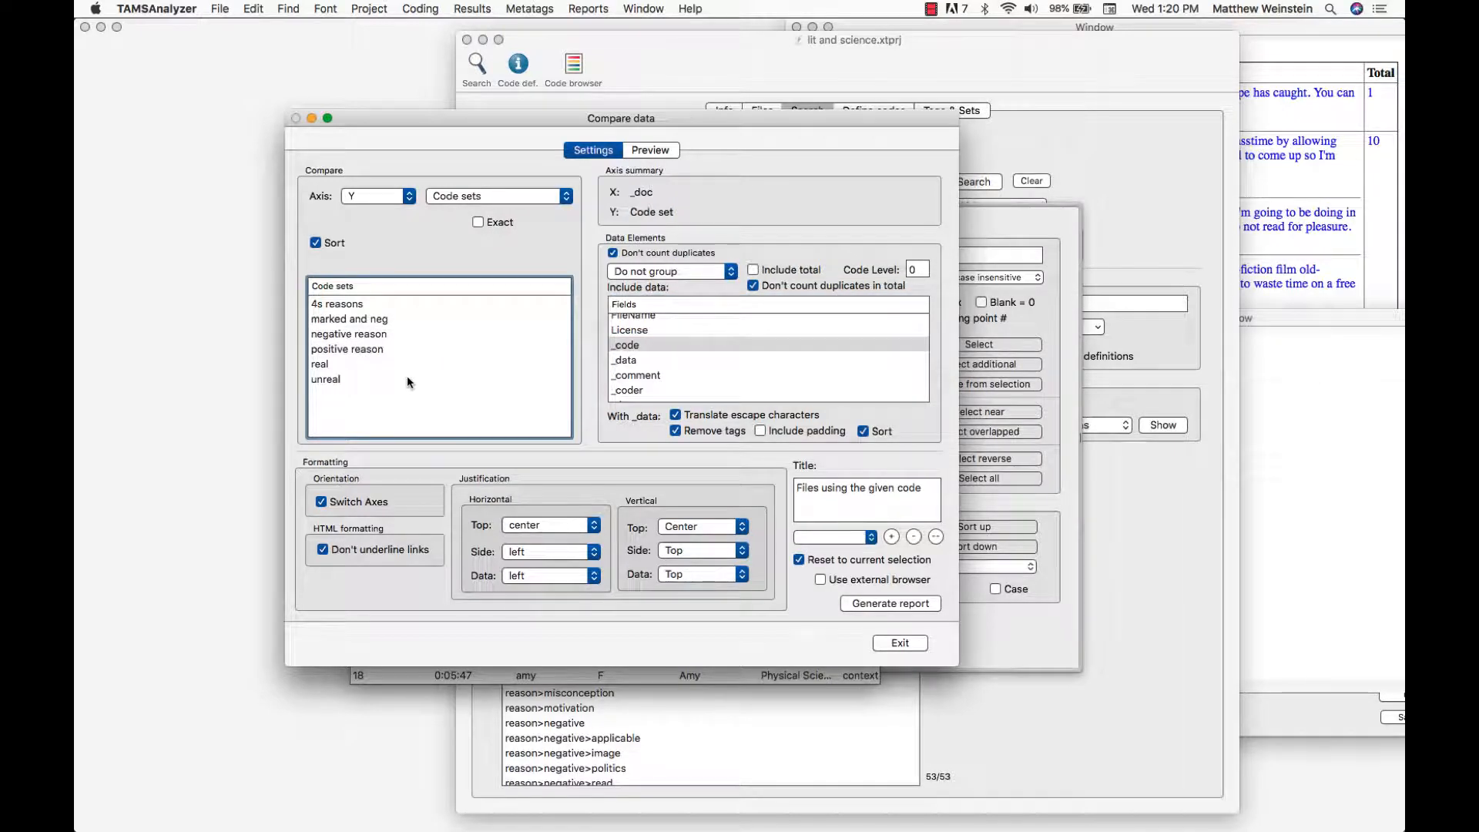
{"action": "left_click", "coordinate": [382, 333]}
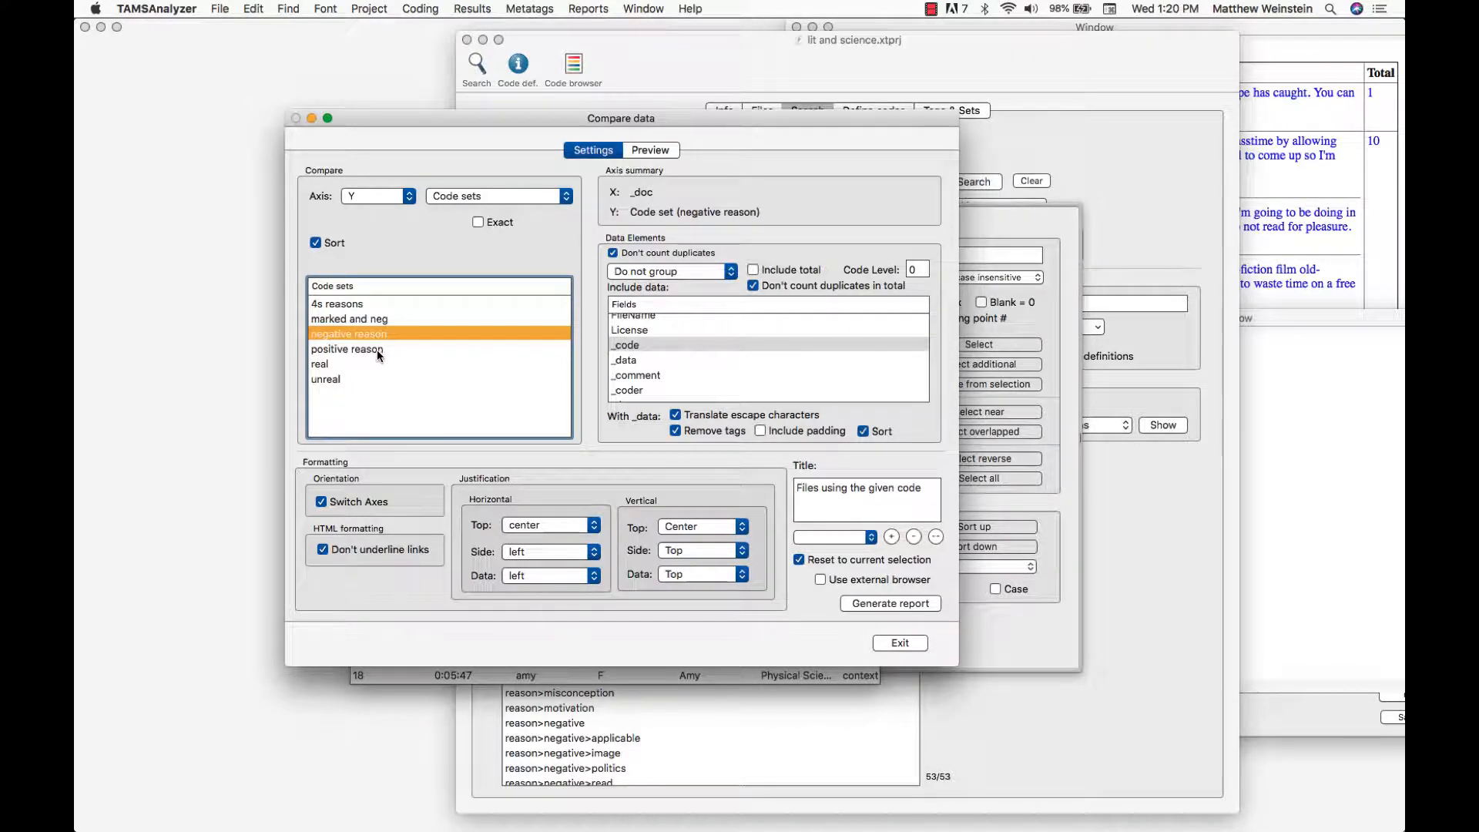
{"action": "left_click", "coordinate": [377, 351], "text": "shift"}
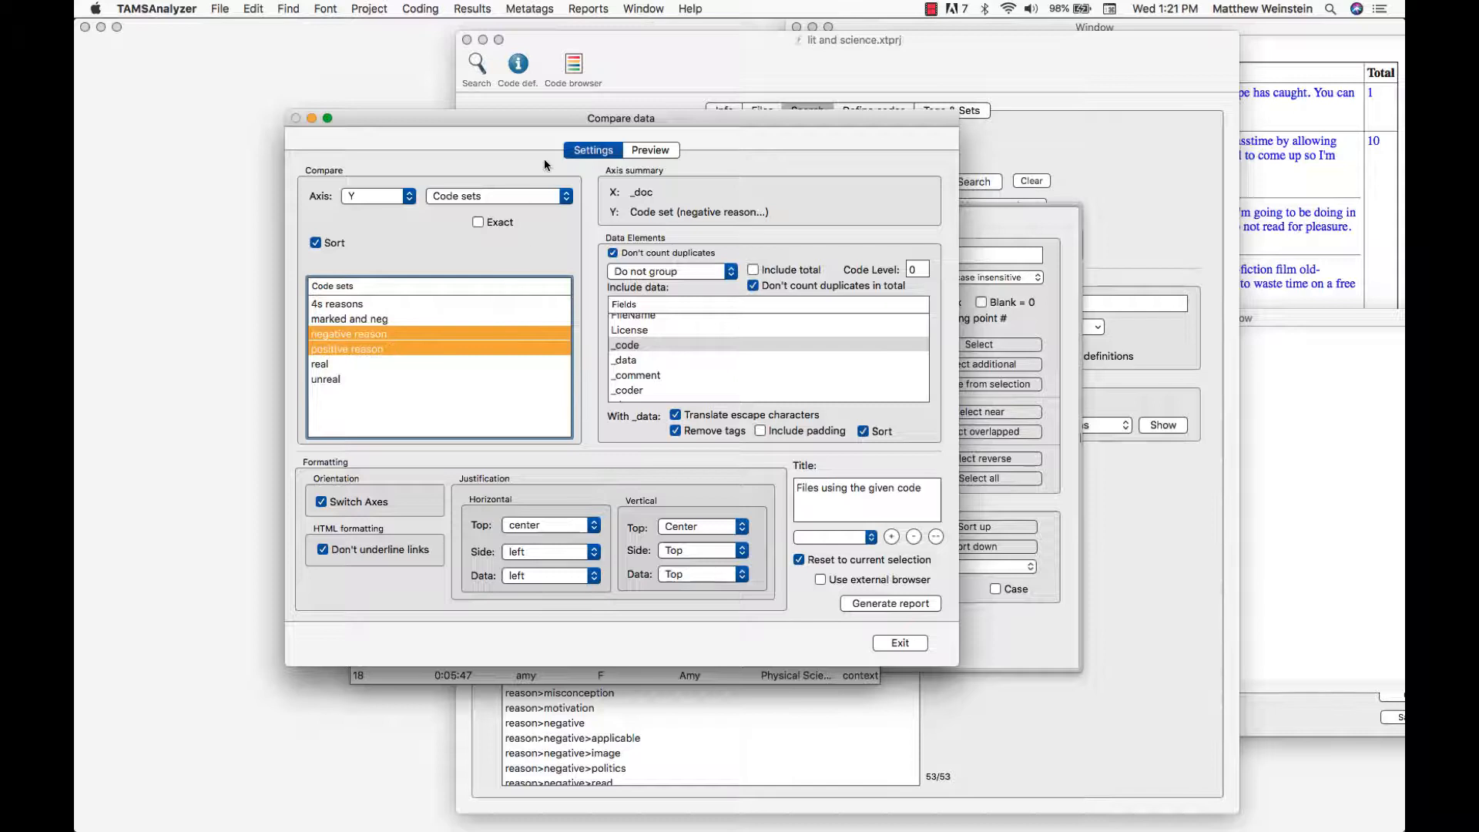
Return to the X axis settings, keeping Other column with _doc as the comparison
{"action": "left_click", "coordinate": [521, 195]}
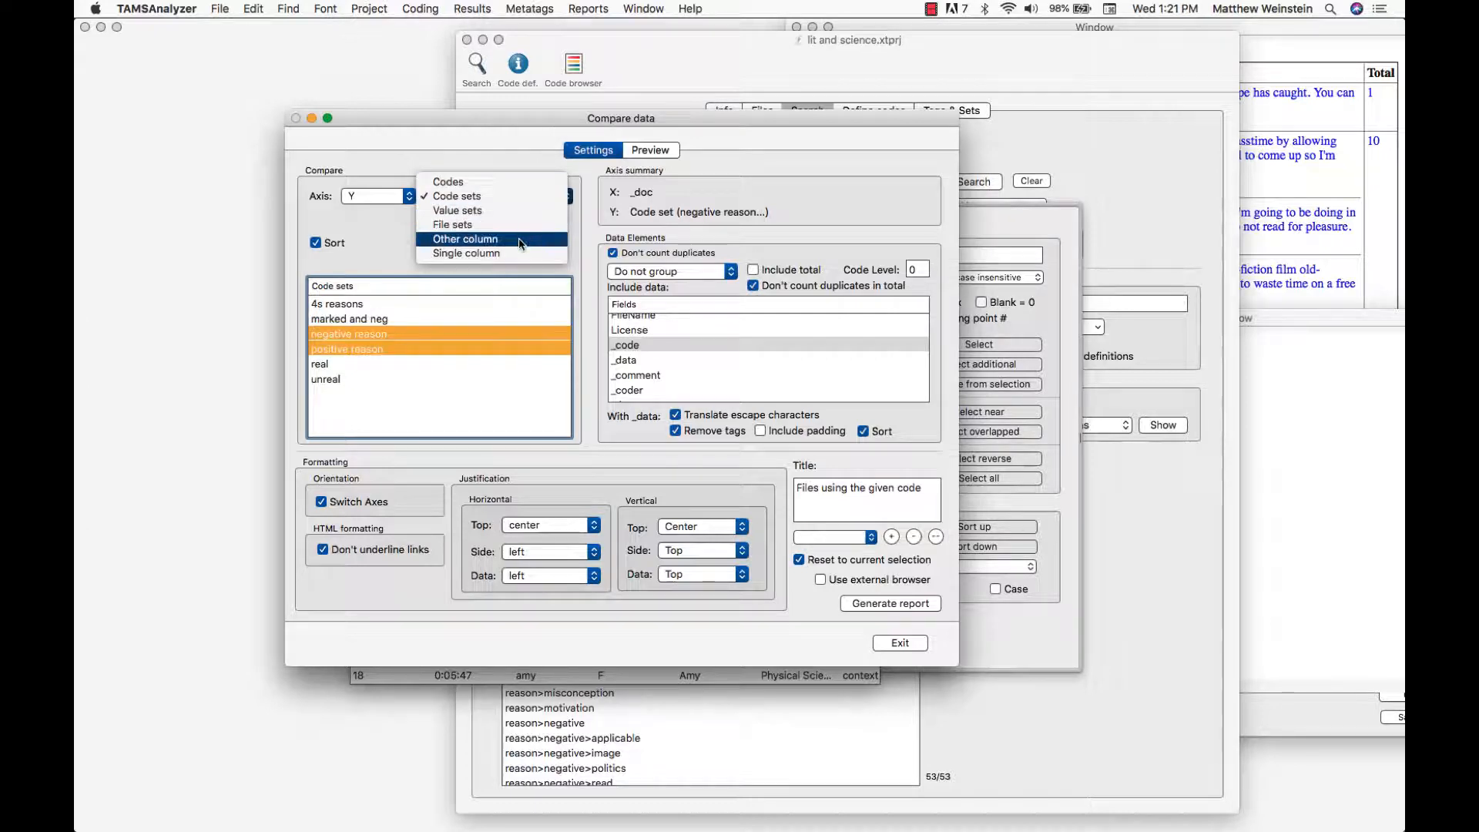
{"action": "left_click", "coordinate": [372, 246]}
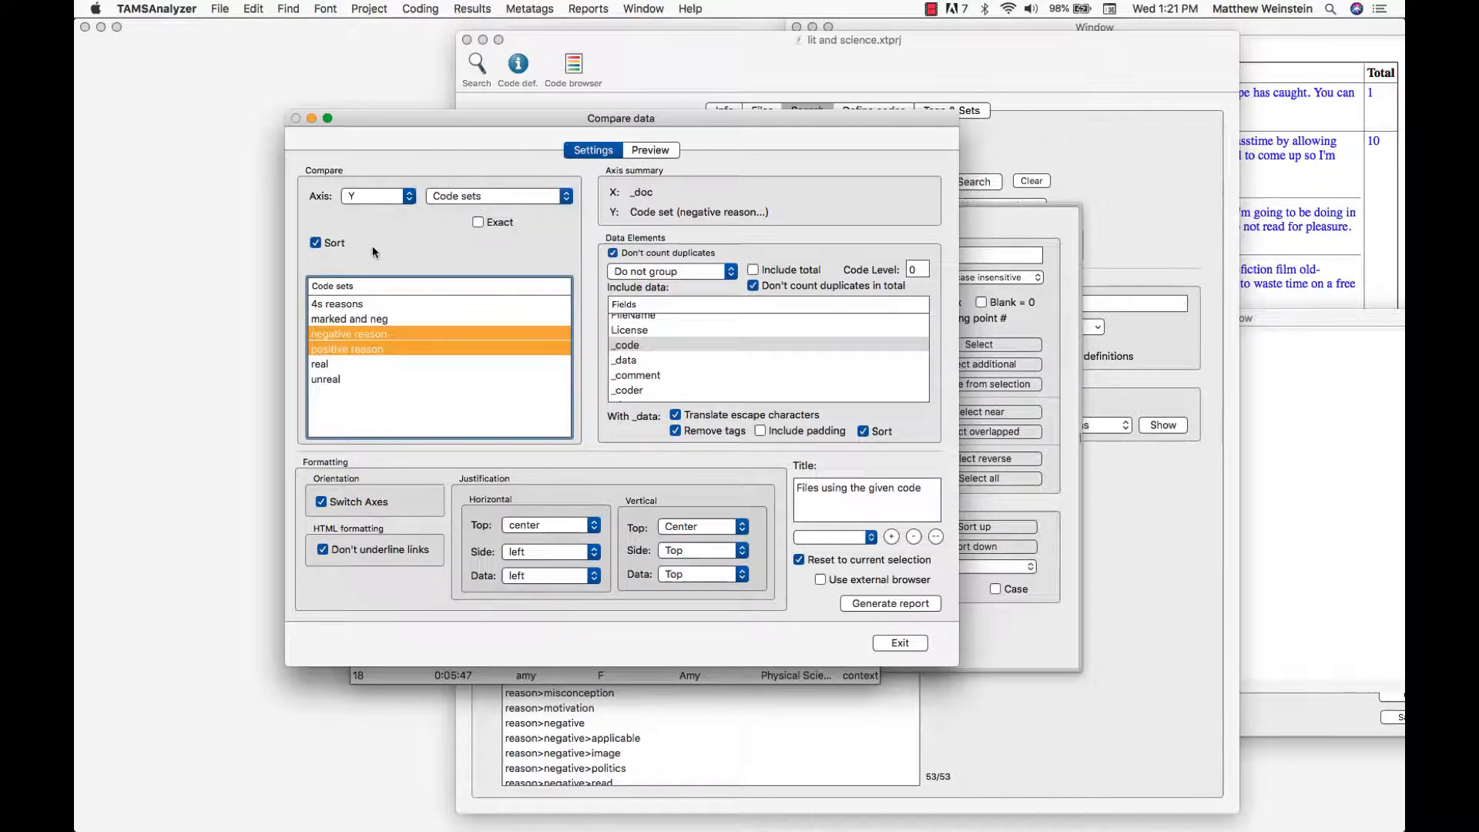
{"action": "left_click", "coordinate": [376, 195]}
{"action": "left_click", "coordinate": [370, 183]}
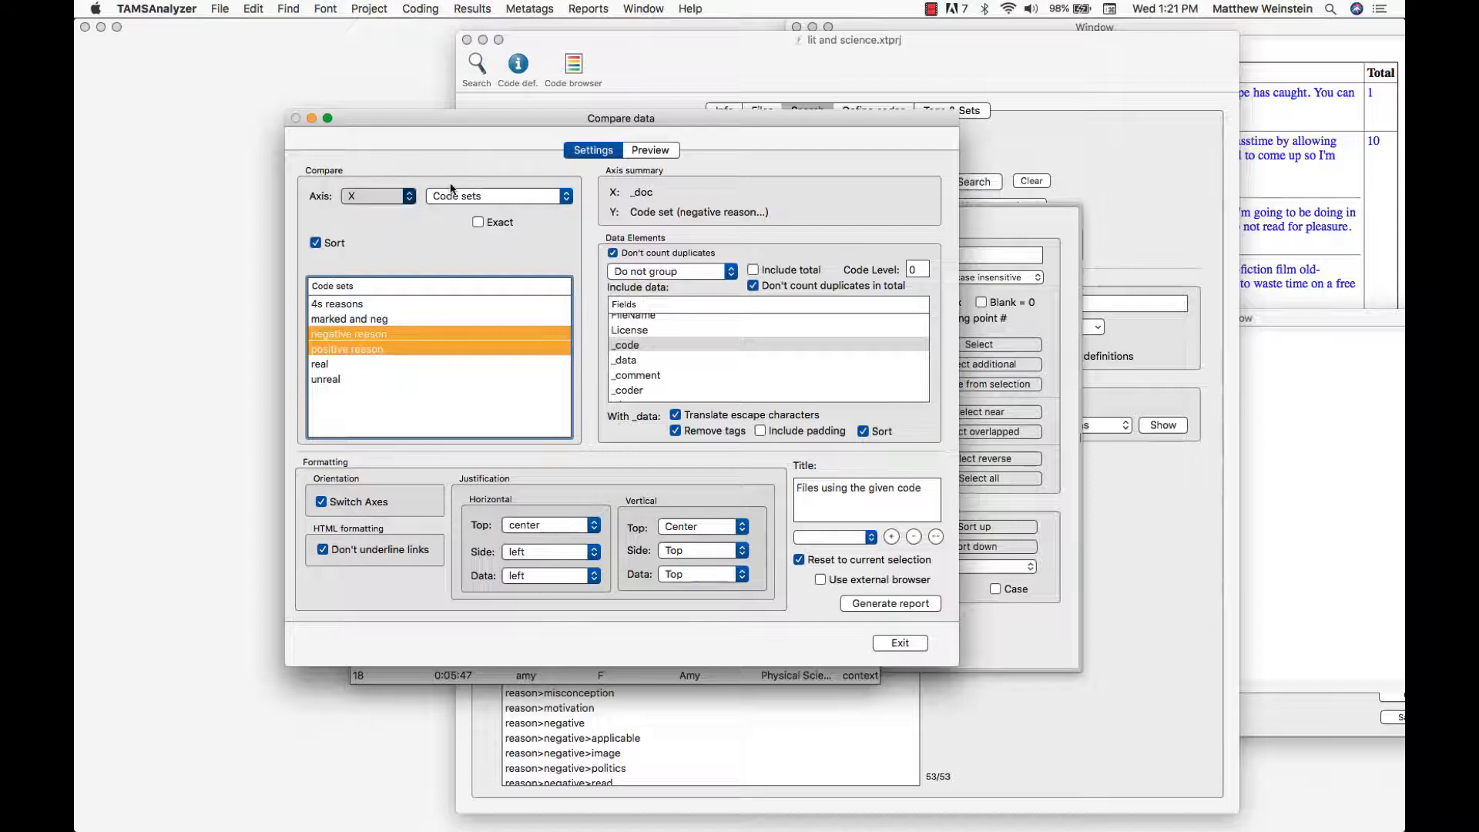
{"action": "left_click", "coordinate": [501, 196]}
{"action": "left_click", "coordinate": [506, 197]}
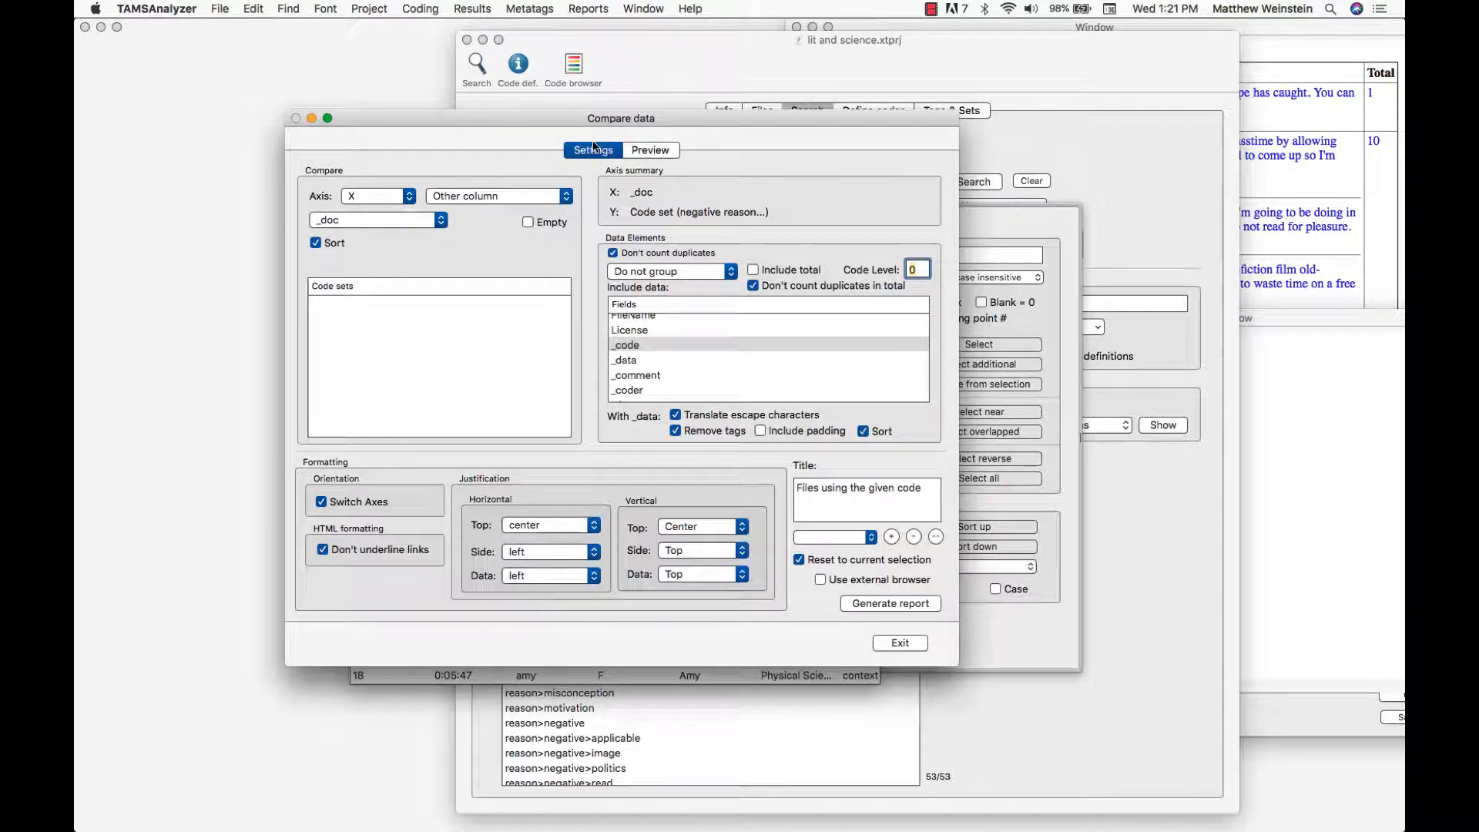
Include _code as the data field with Do not group, and turn off duplicate exclusion for both the data and total
{"action": "left_click", "coordinate": [629, 346]}
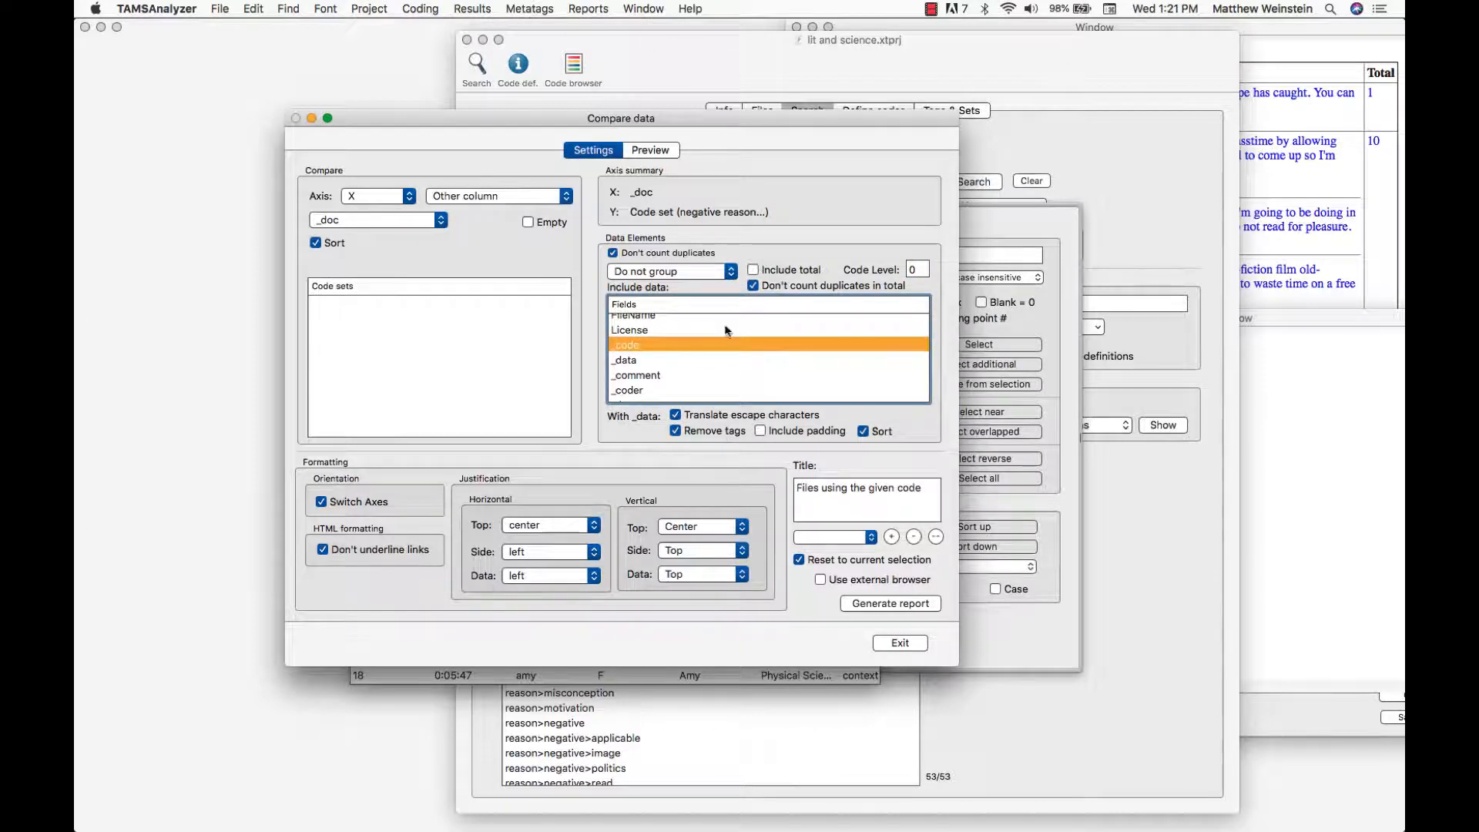
{"action": "left_click", "coordinate": [691, 254]}
{"action": "left_click", "coordinate": [693, 274]}
{"action": "left_click", "coordinate": [694, 273]}
Replace the report title with "subjects by pos and neg reasons" and generate the report
{"action": "left_click", "coordinate": [918, 489]}
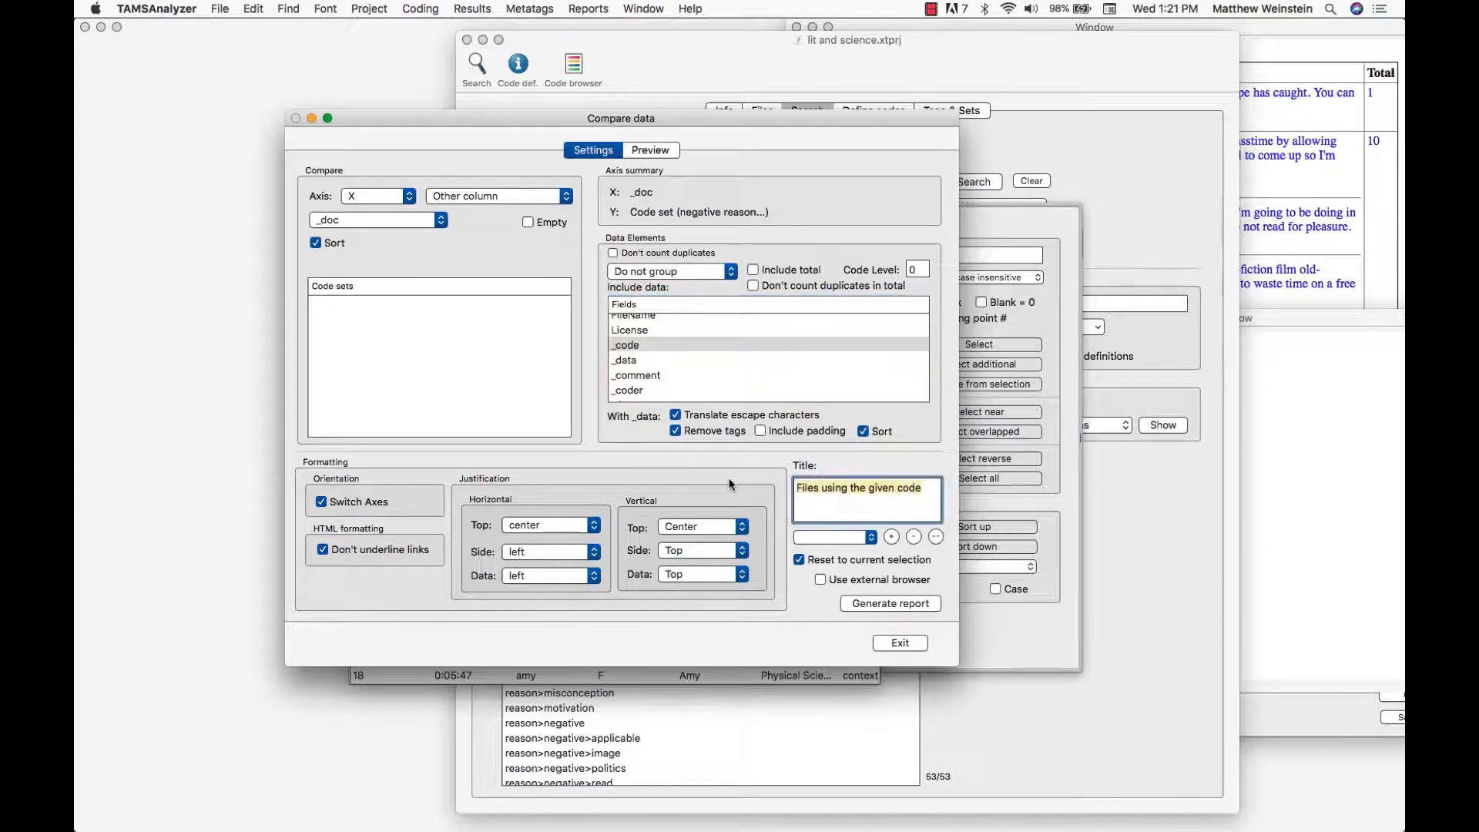
{"action": "key", "text": "BackSpace"}
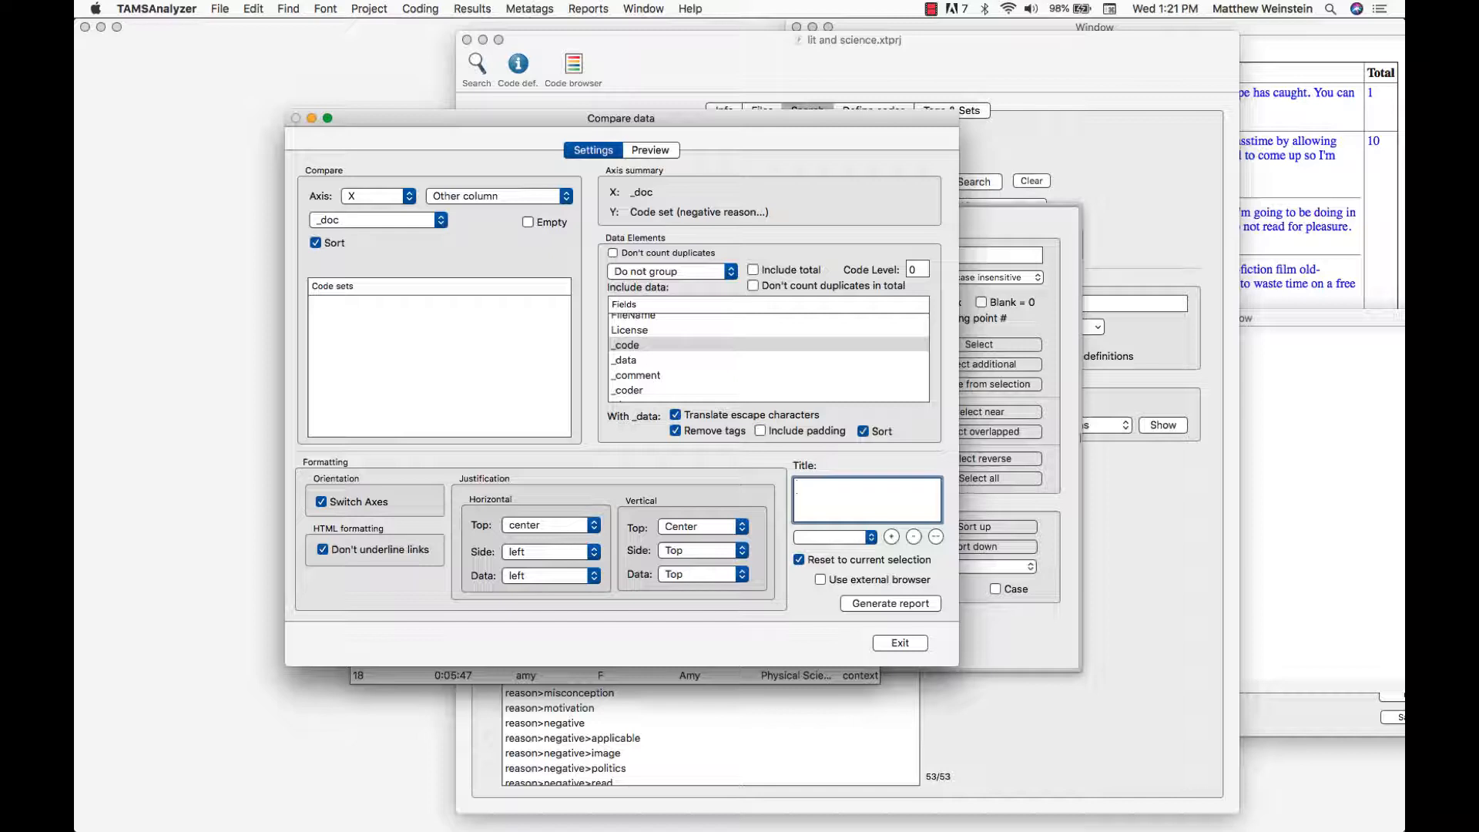
{"action": "type", "text": "subjects by pos and"}
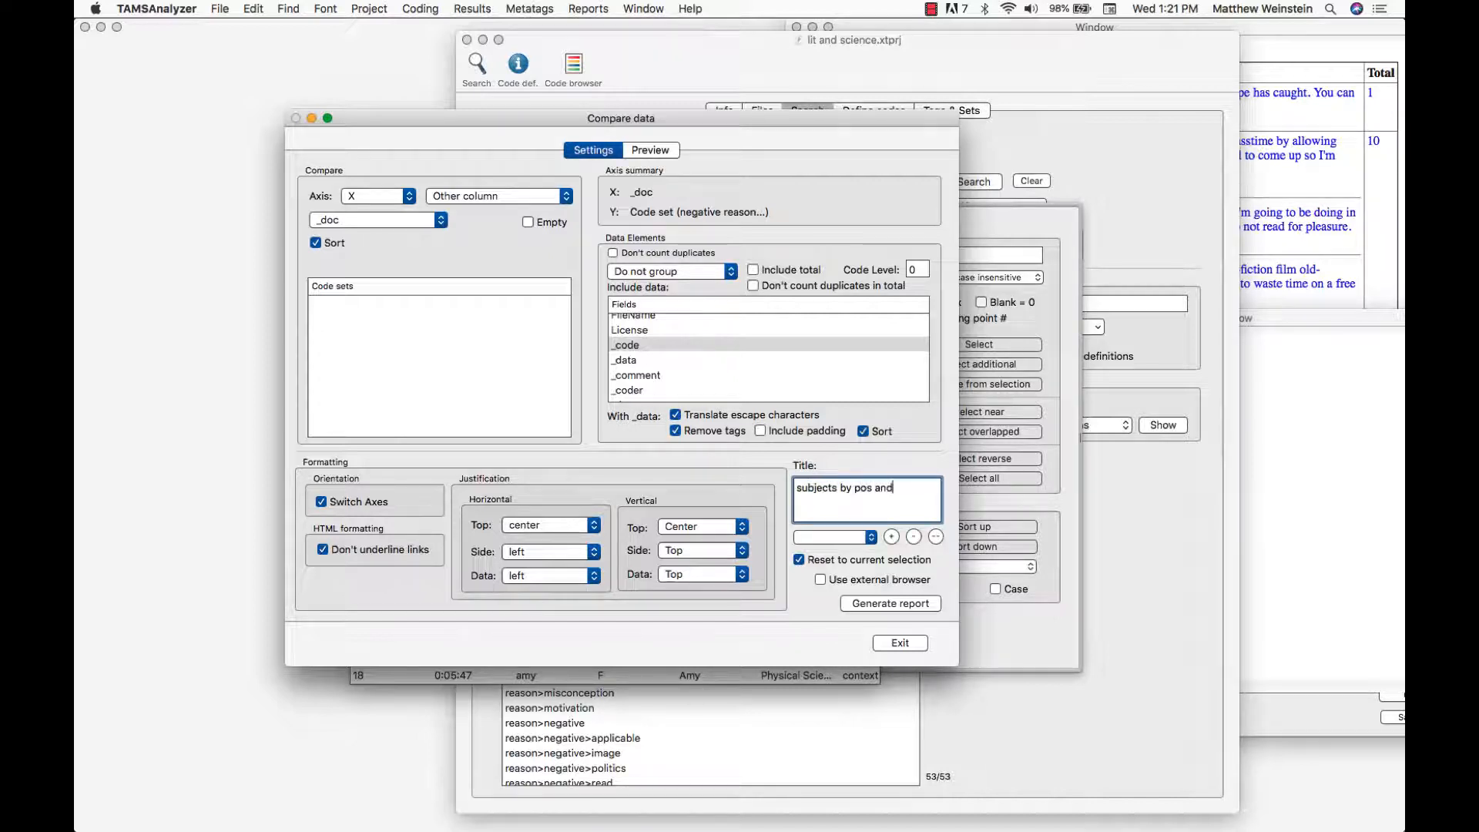
{"action": "type", "text": " neg reasons"}
{"action": "left_click", "coordinate": [909, 605]}
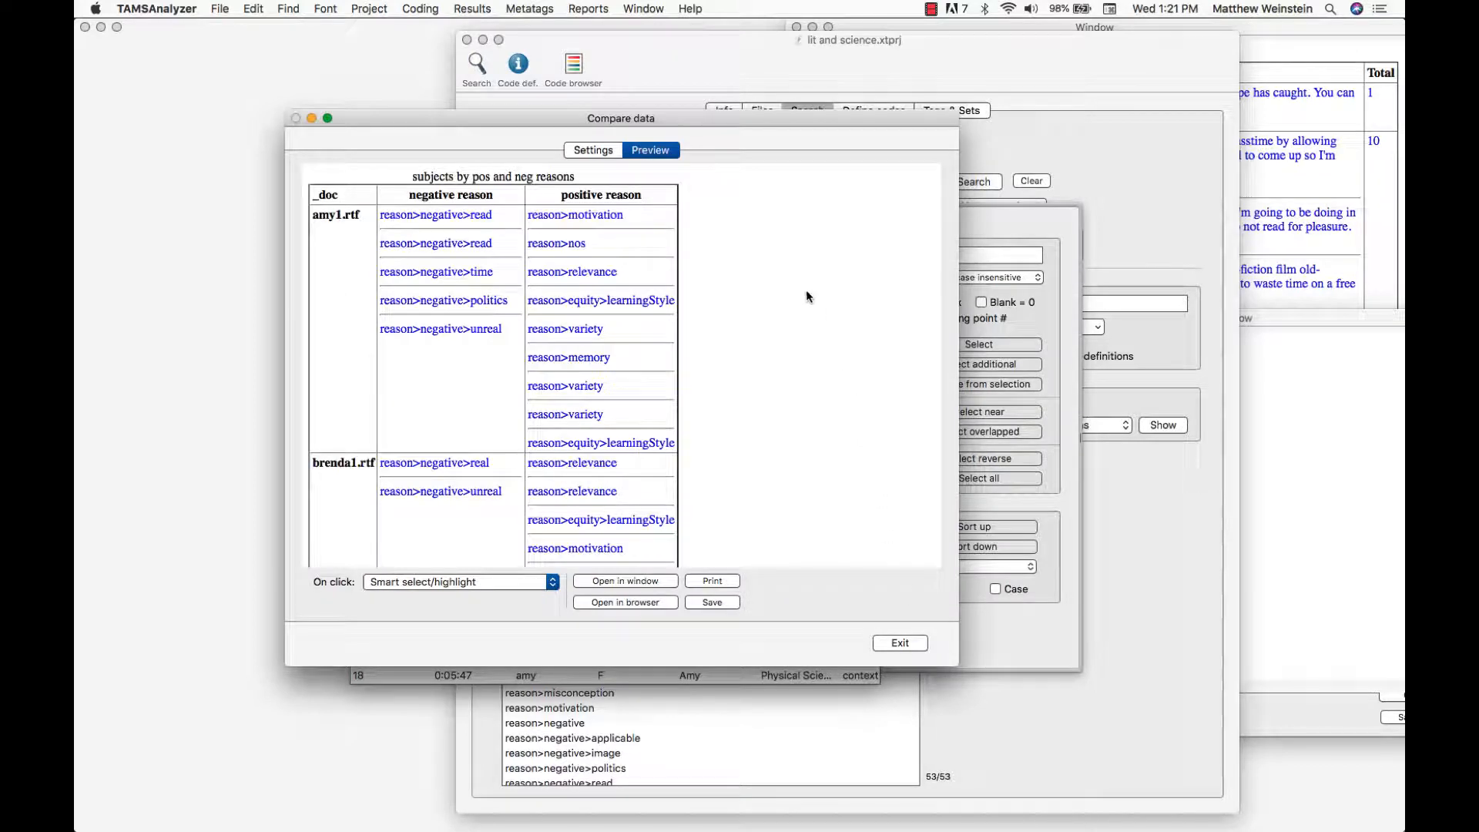
Turn off Switch Axes, regenerate the report and look through the negative and positive reason codes across the document columns
{"action": "left_click", "coordinate": [594, 151]}
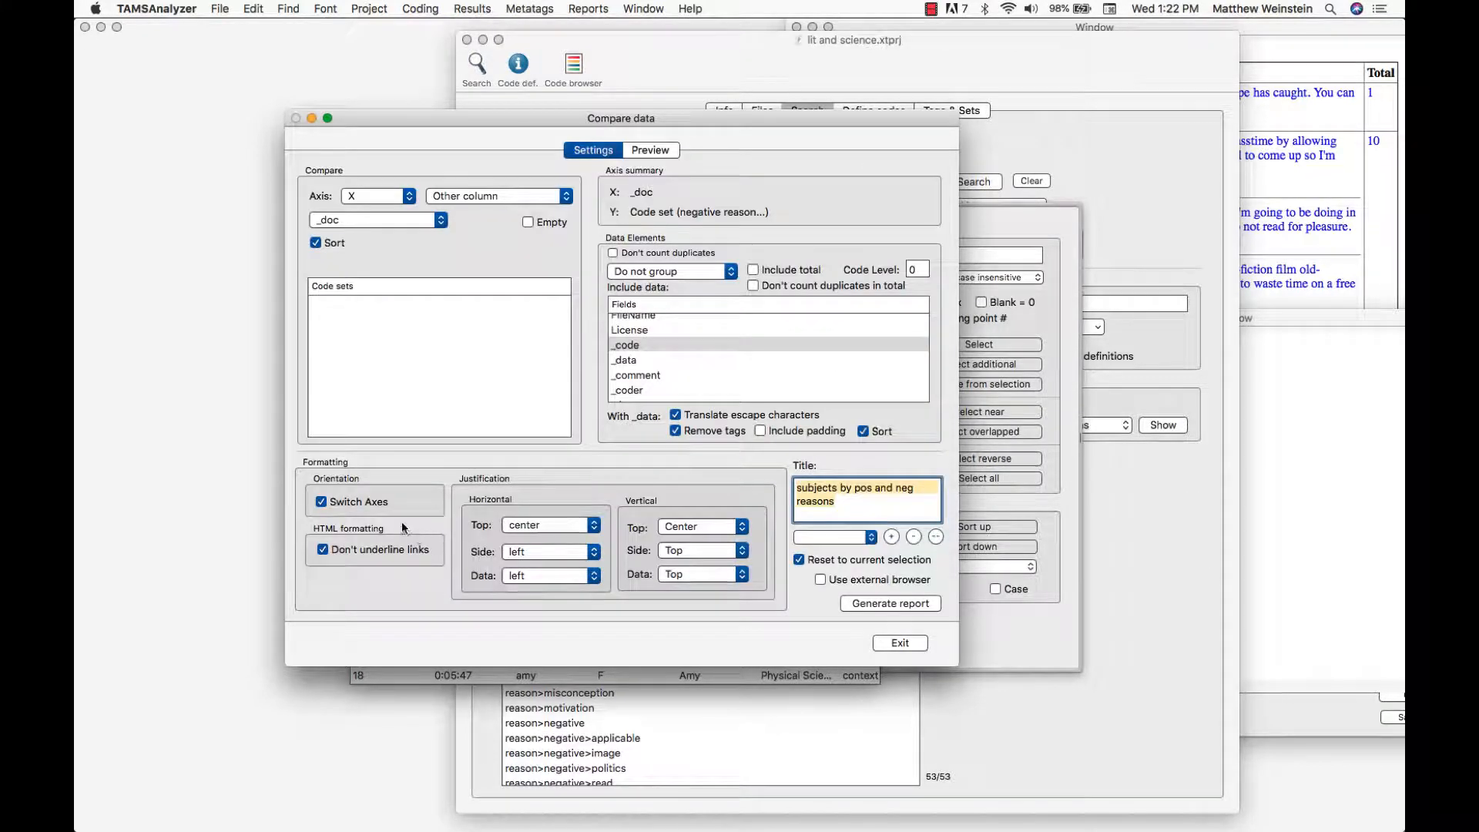
{"action": "left_click", "coordinate": [890, 603]}
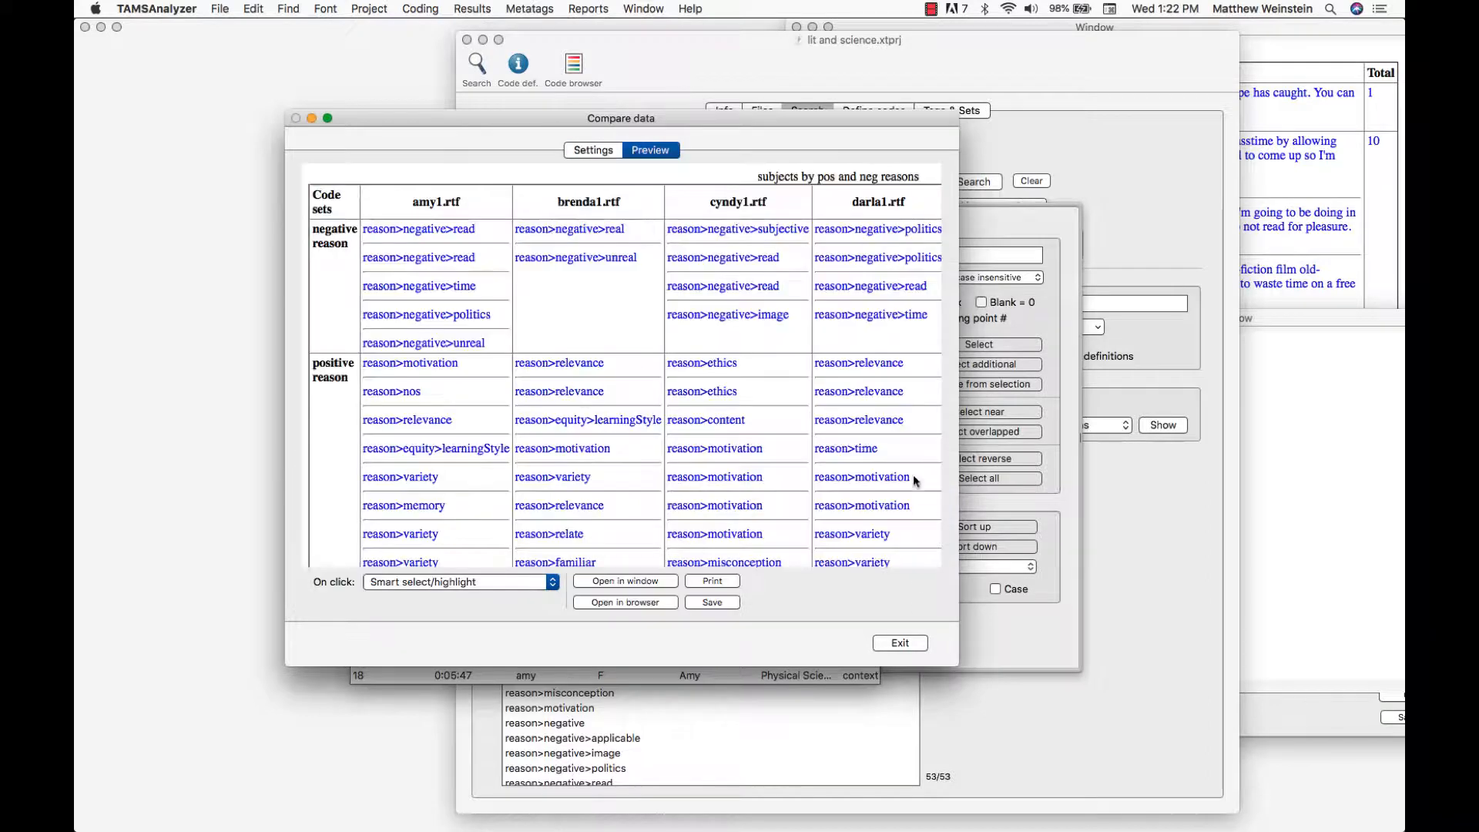
{"action": "scroll", "coordinate": [678, 315], "scroll_direction": "down", "scroll_amount": 3}
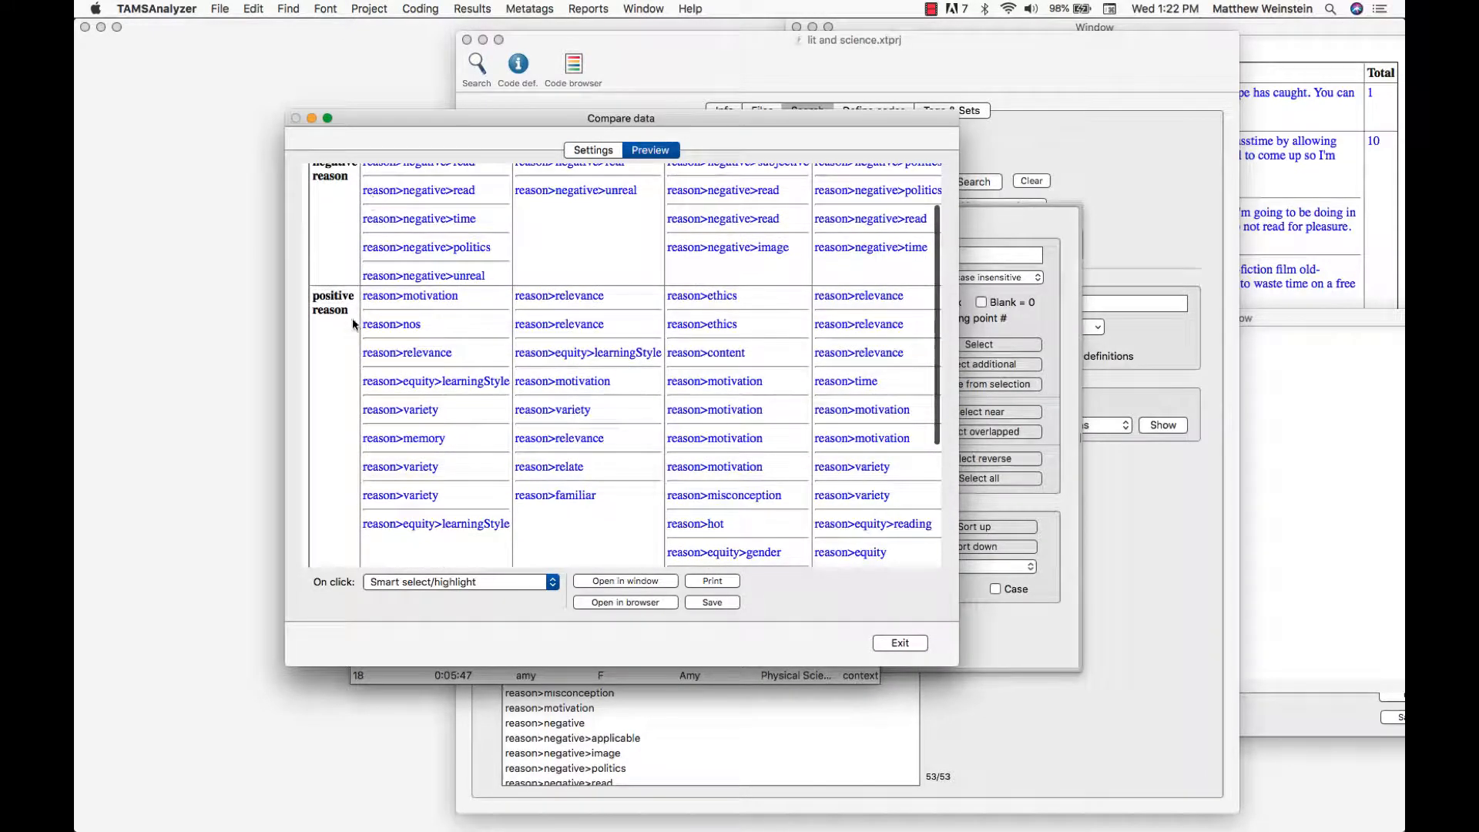
{"action": "scroll", "coordinate": [355, 316], "scroll_direction": "up", "scroll_amount": 3}
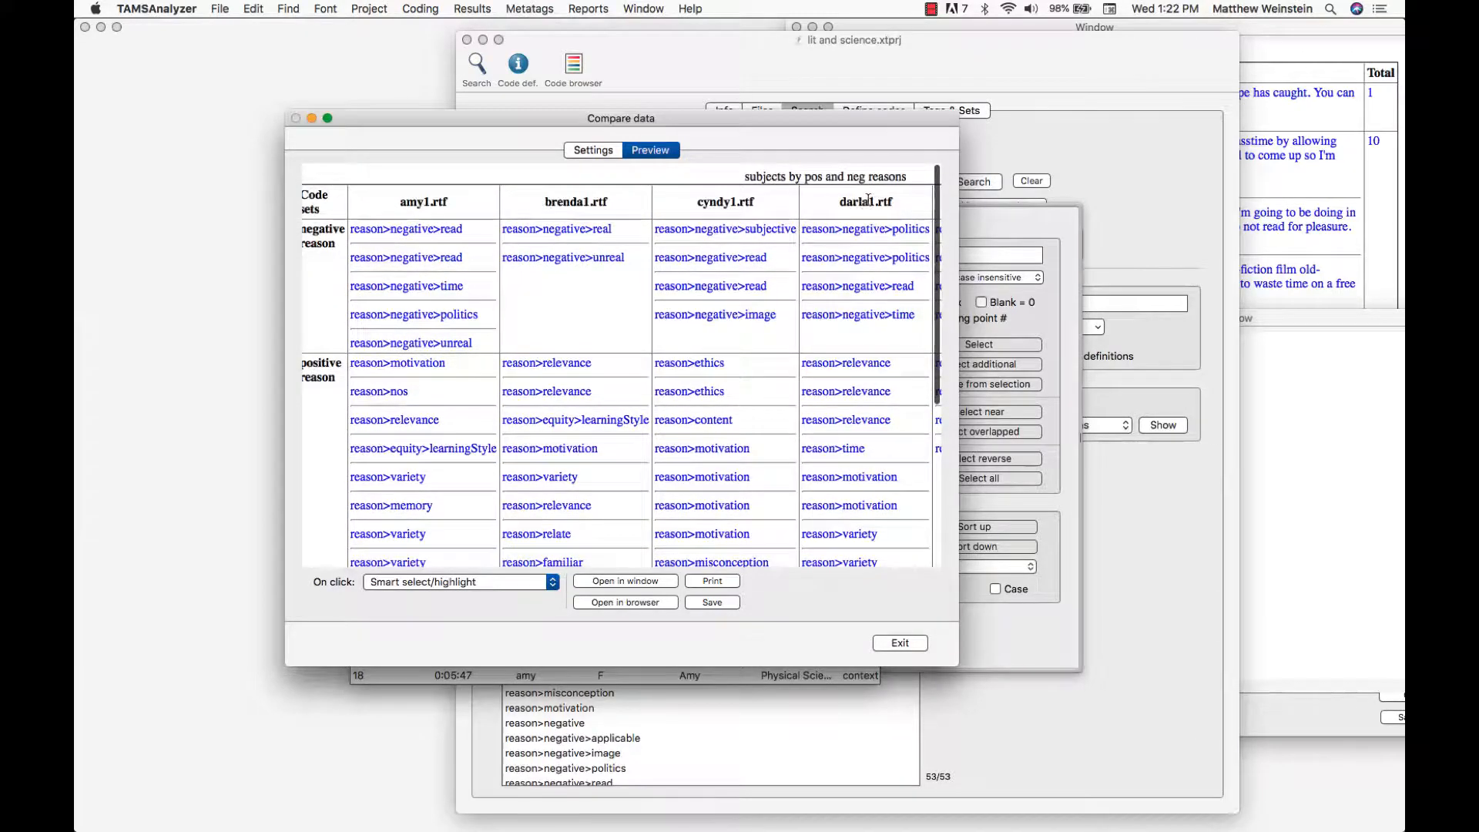
{"action": "scroll", "coordinate": [836, 233], "scroll_direction": "right", "scroll_amount": 5}
{"action": "scroll", "coordinate": [836, 234], "scroll_direction": "left", "scroll_amount": 5}
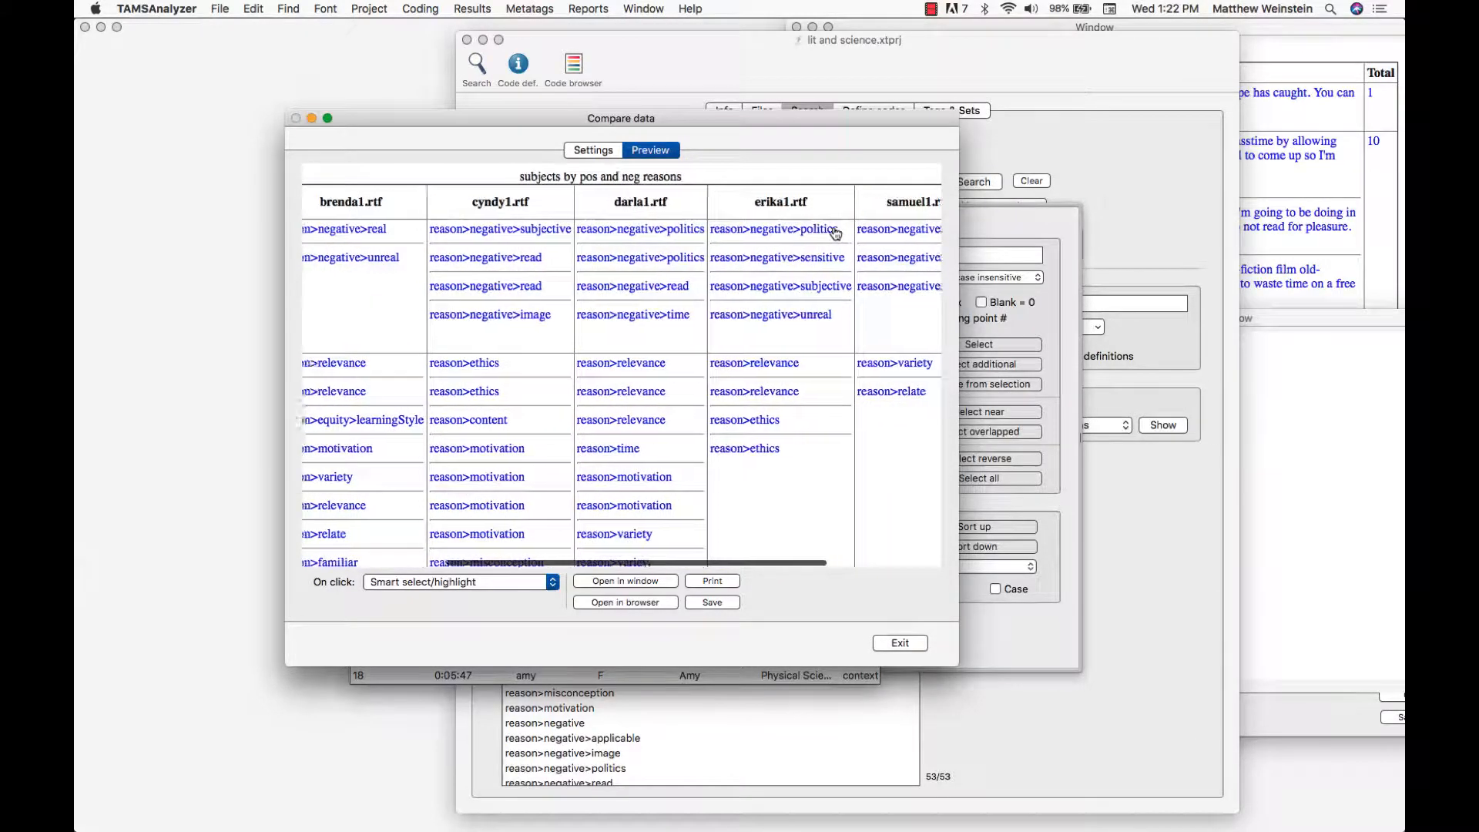
{"action": "scroll", "coordinate": [451, 443], "scroll_direction": "down", "scroll_amount": 3}
{"action": "scroll", "coordinate": [452, 444], "scroll_direction": "down", "scroll_amount": 5}
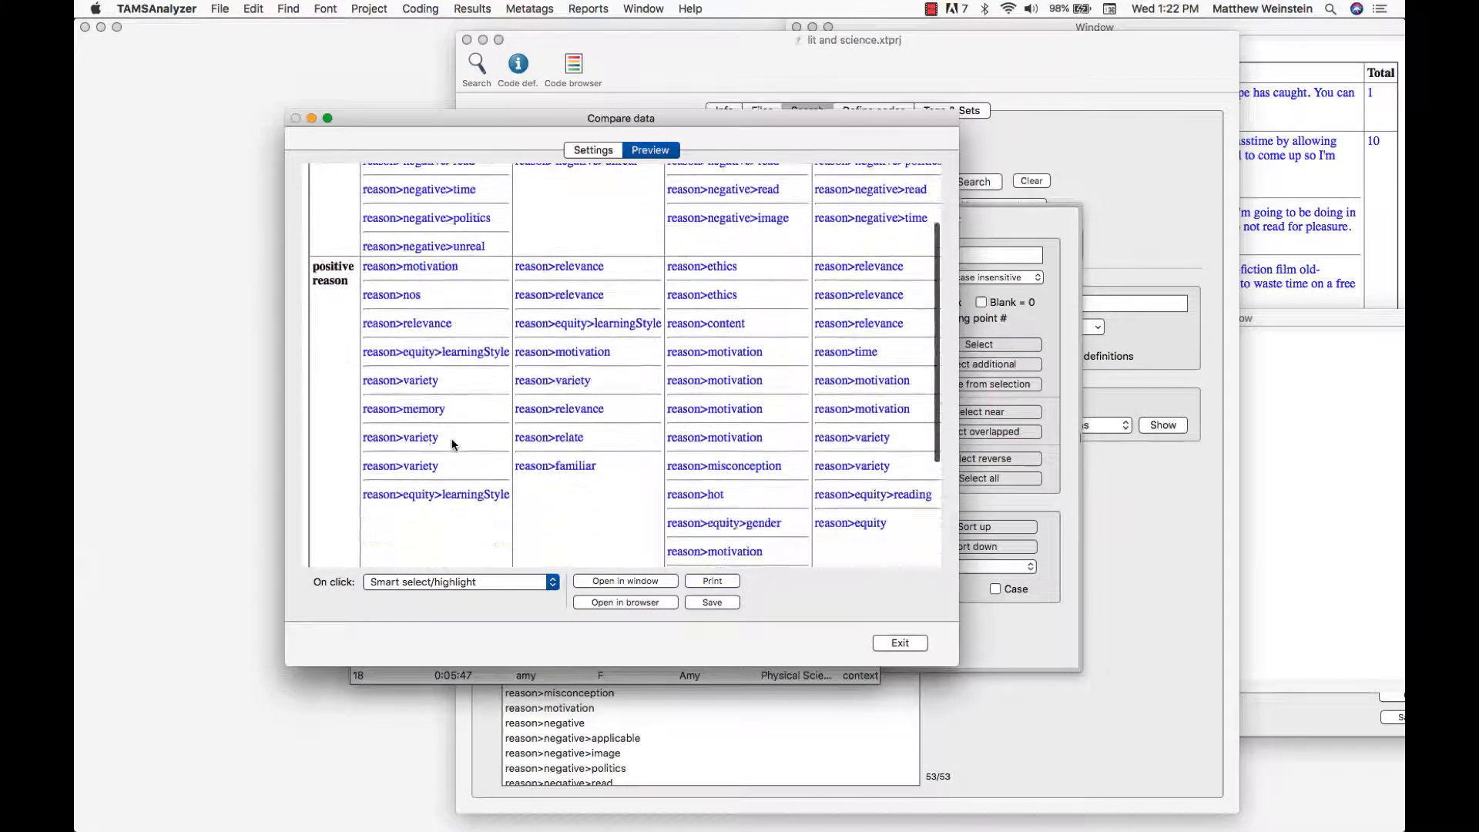
{"action": "scroll", "coordinate": [452, 444], "scroll_direction": "up", "scroll_amount": 8}
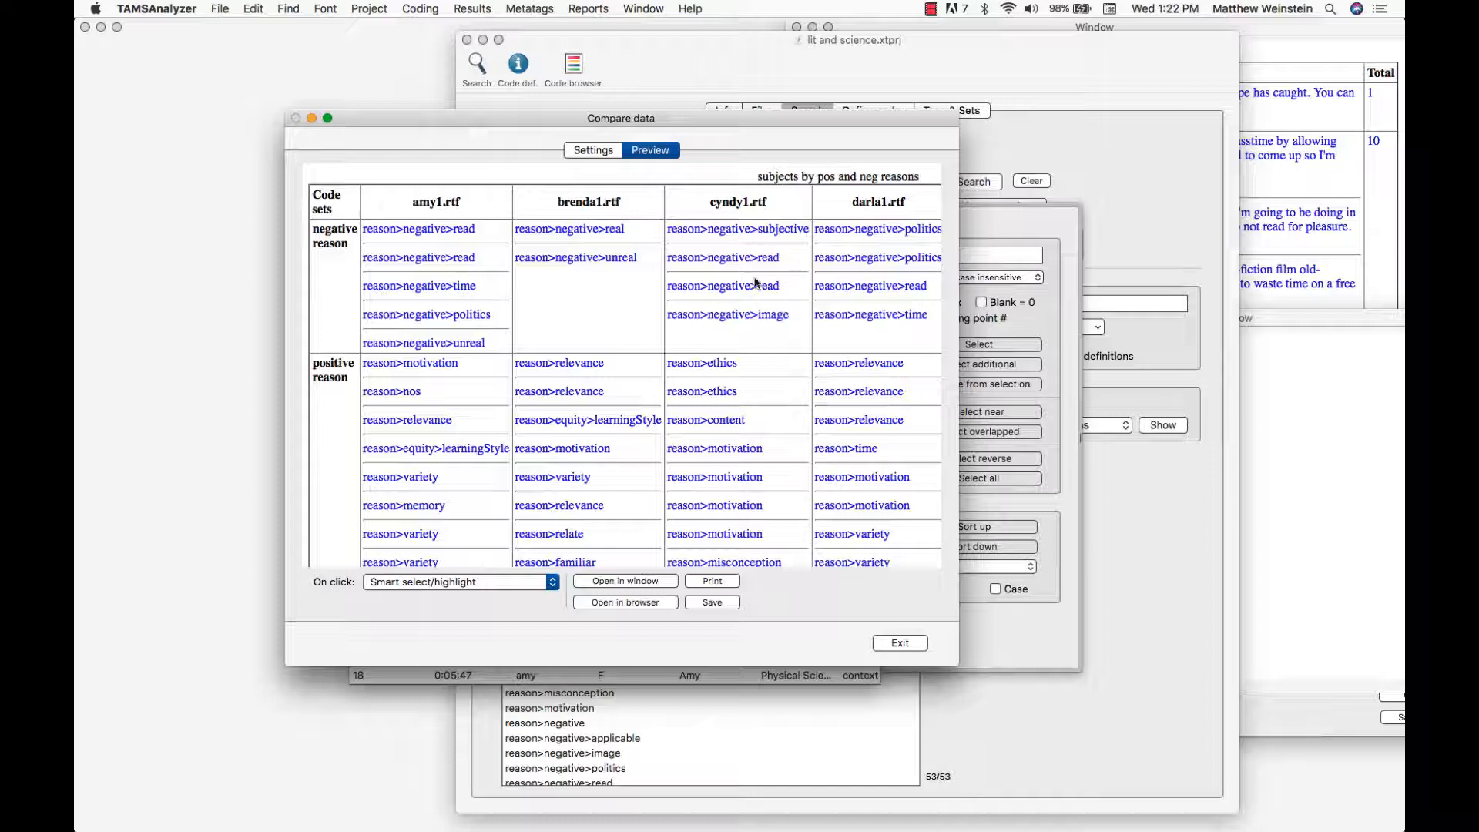
Change the data grouping to Group and regenerate the report
{"action": "left_click", "coordinate": [596, 152]}
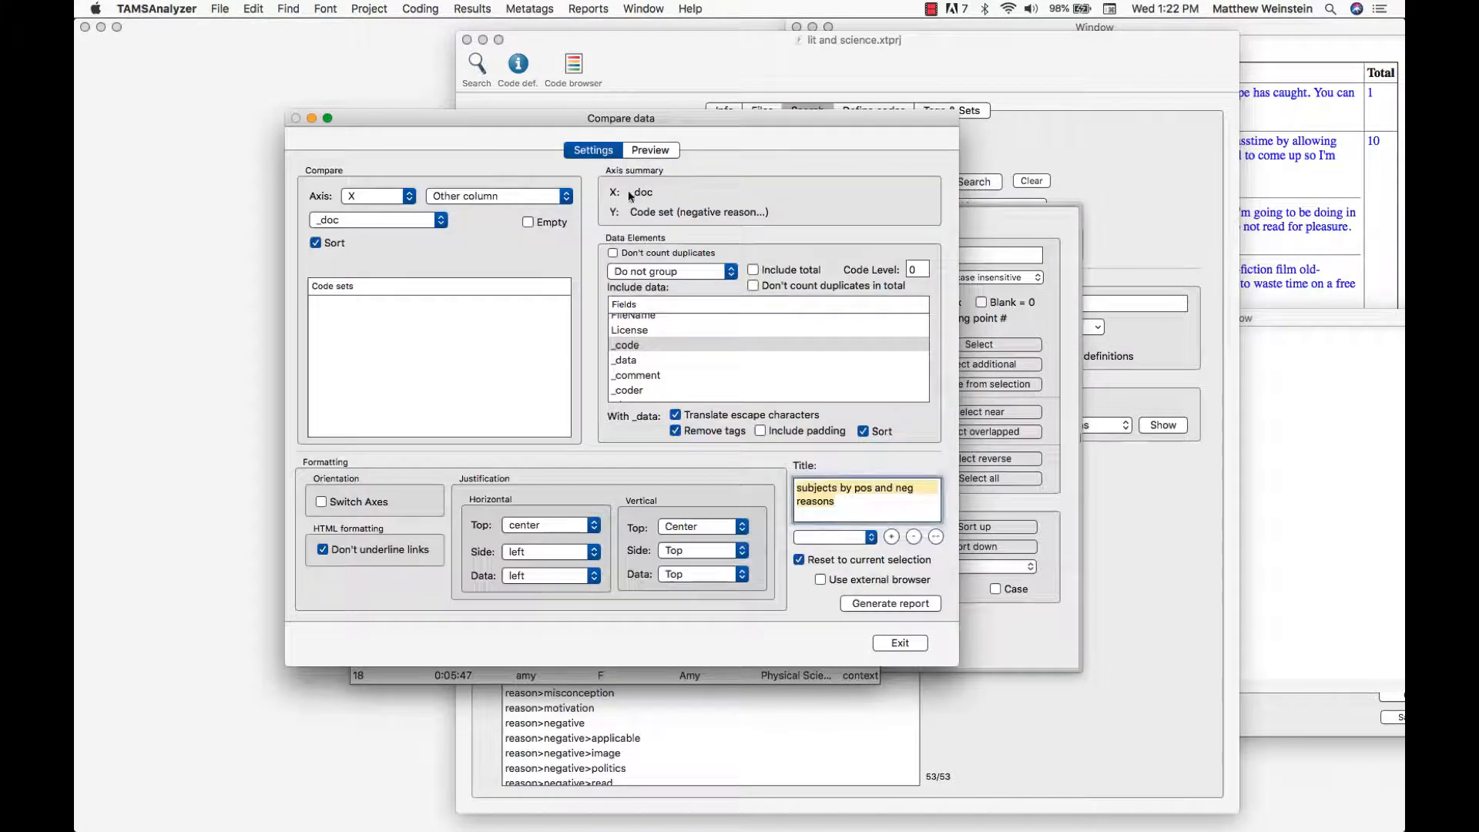
{"action": "left_click", "coordinate": [704, 274]}
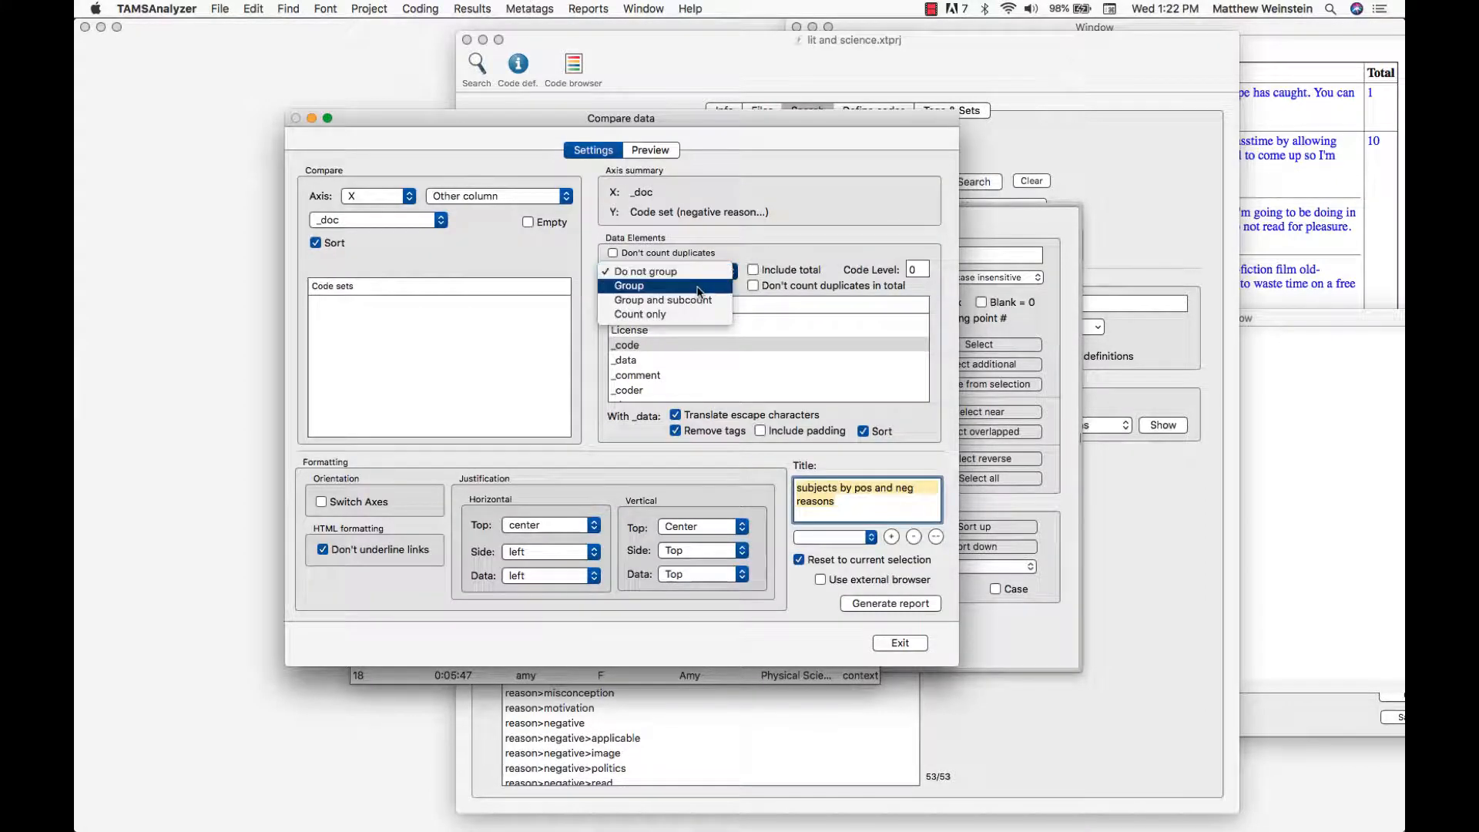
{"action": "left_click", "coordinate": [704, 286]}
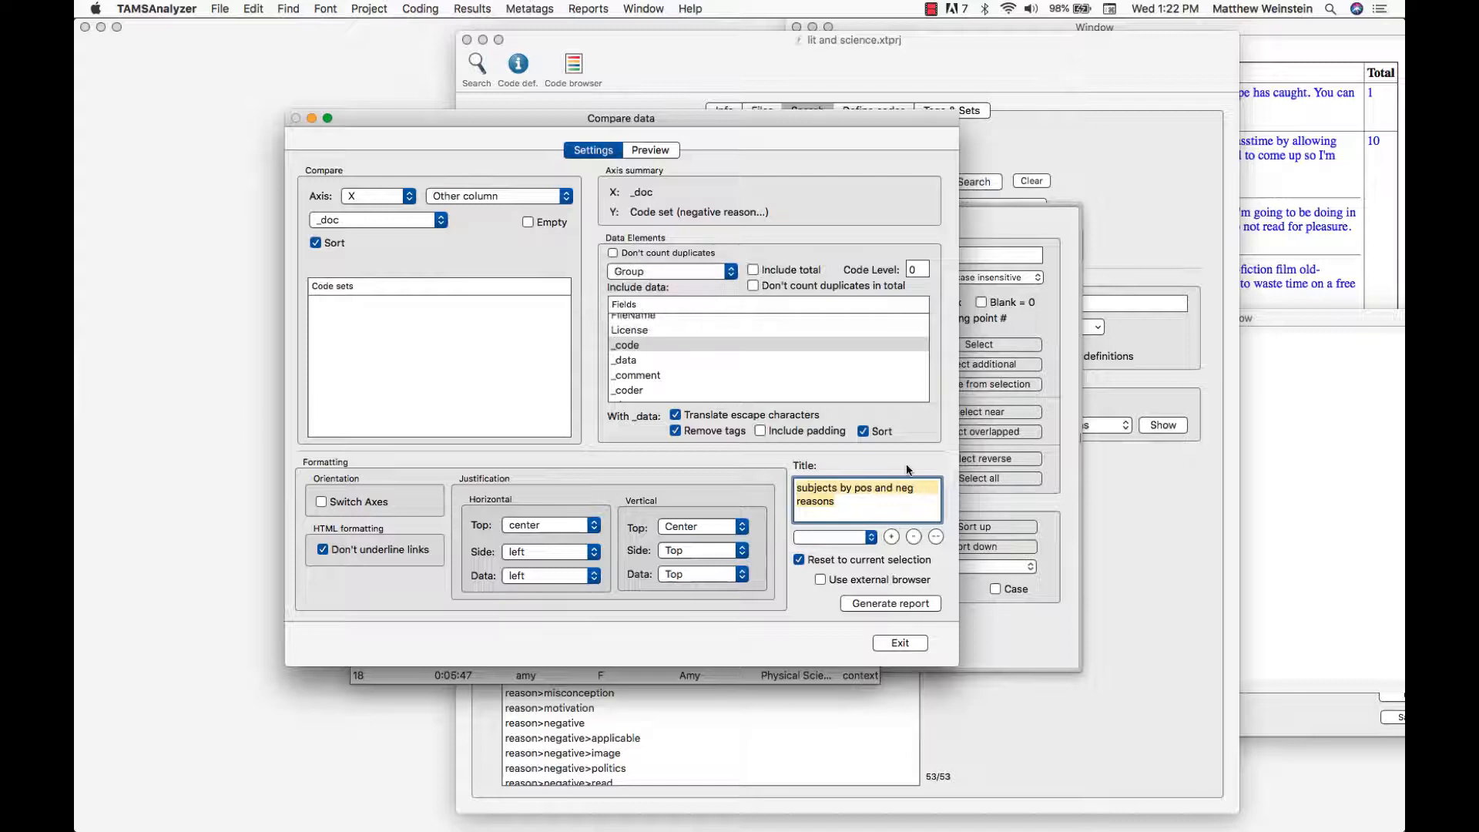
{"action": "left_click", "coordinate": [883, 604]}
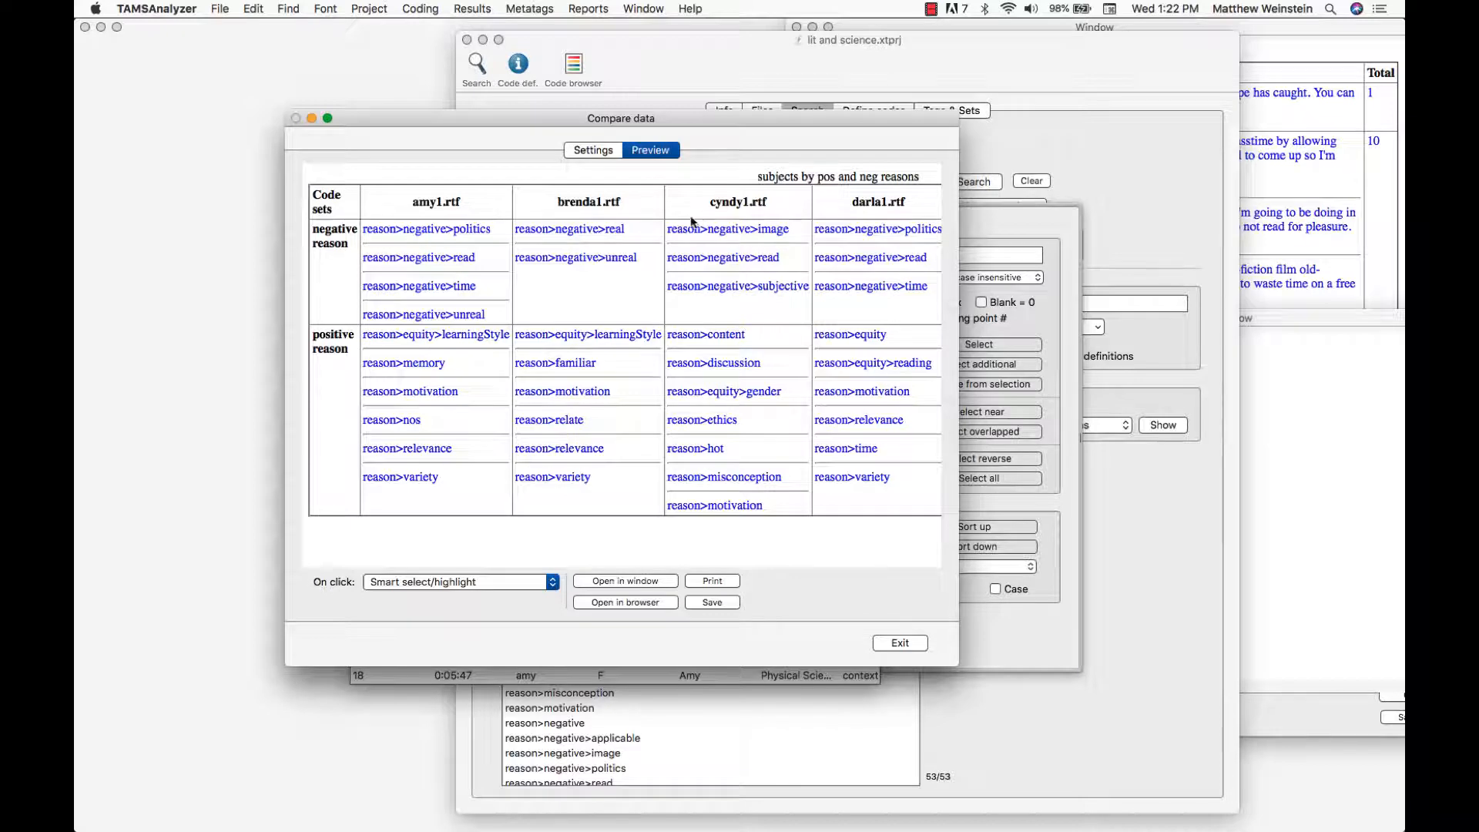
Change the data grouping to Group and subcount, regenerate the report and review all document columns
{"action": "left_click", "coordinate": [606, 152]}
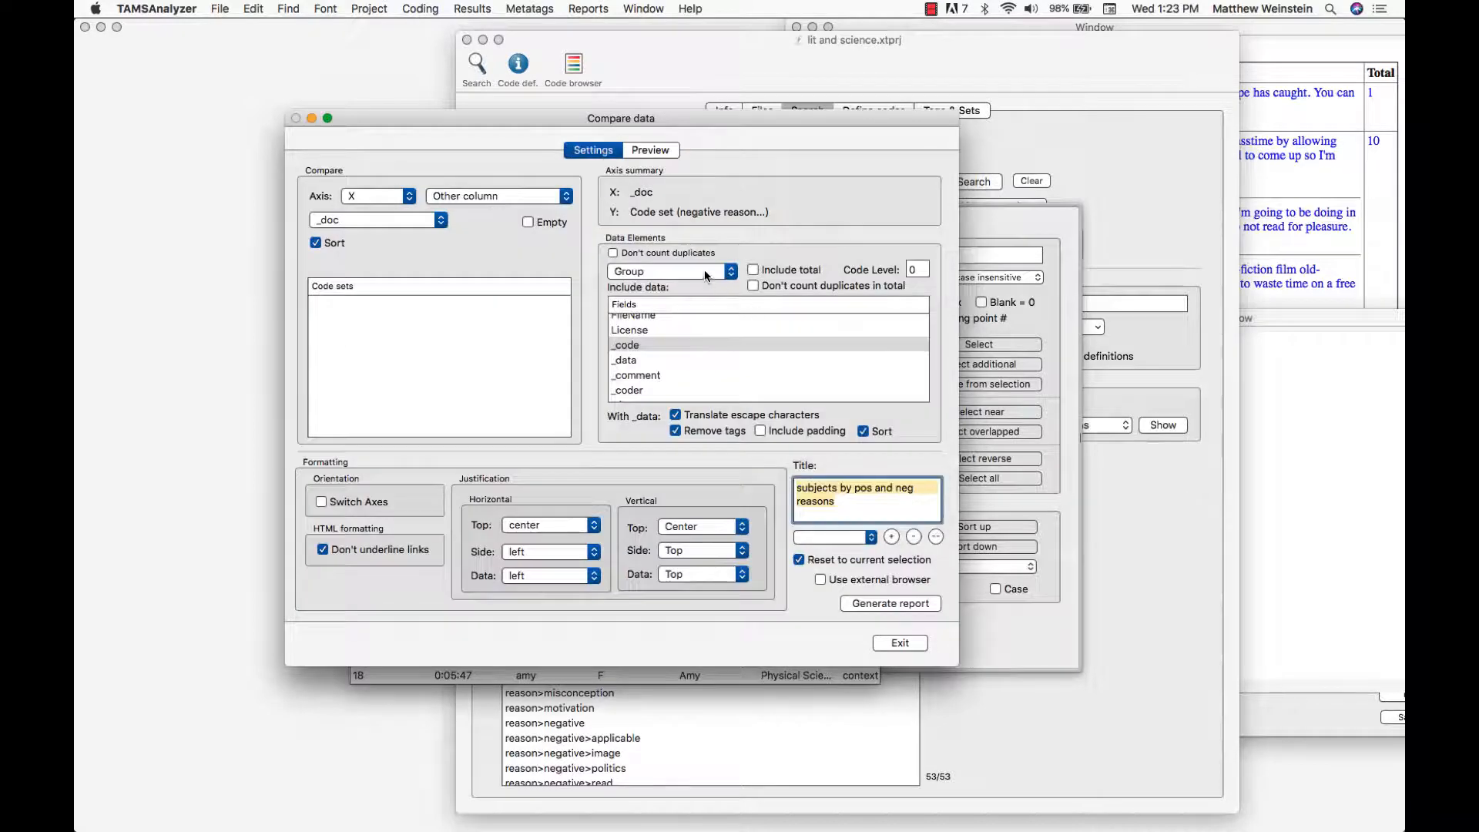
{"action": "left_click", "coordinate": [704, 269]}
{"action": "left_click", "coordinate": [703, 286]}
{"action": "left_click", "coordinate": [869, 605]}
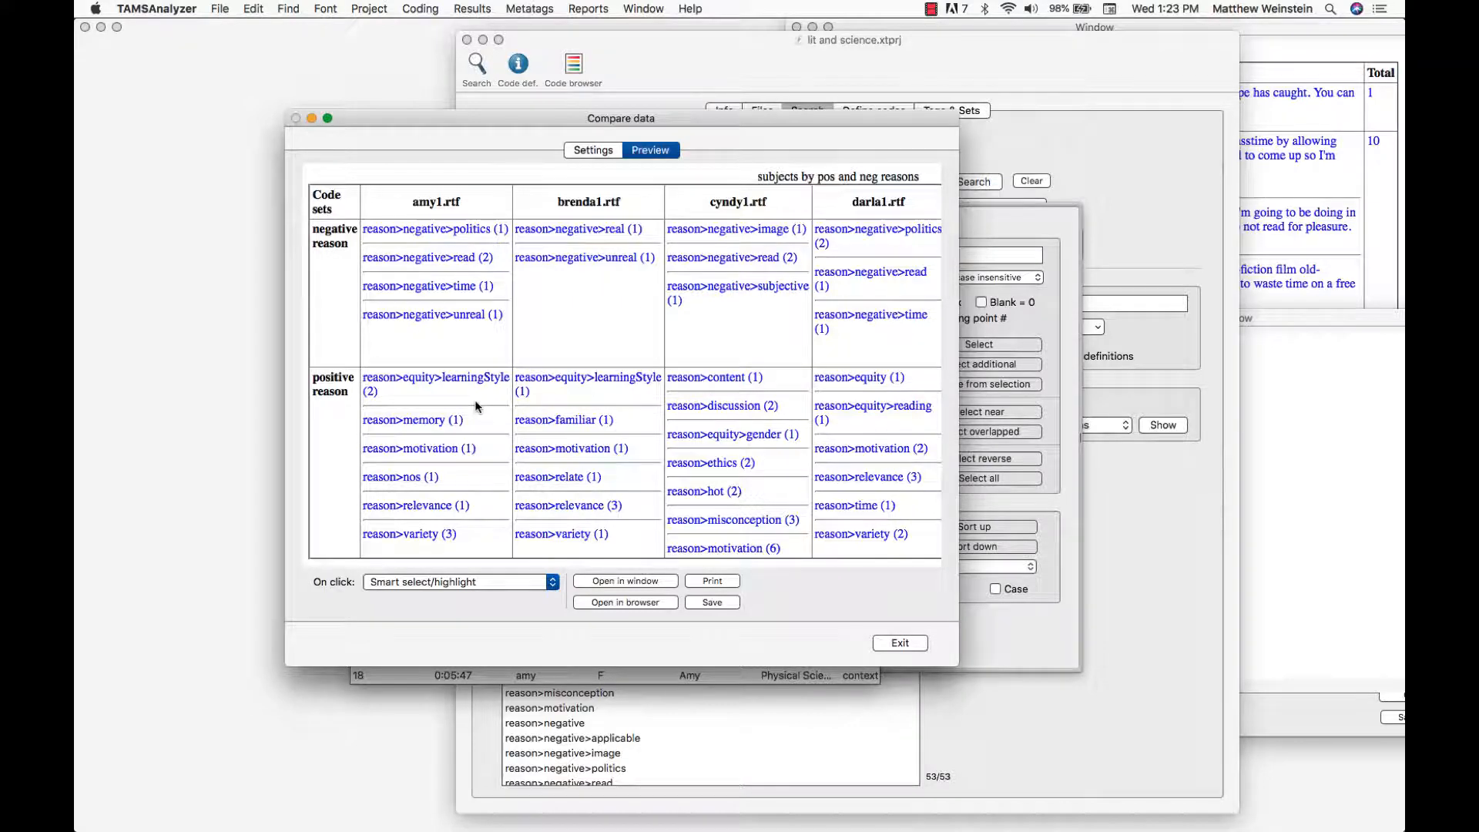
{"action": "scroll", "coordinate": [474, 404], "scroll_direction": "right", "scroll_amount": 10}
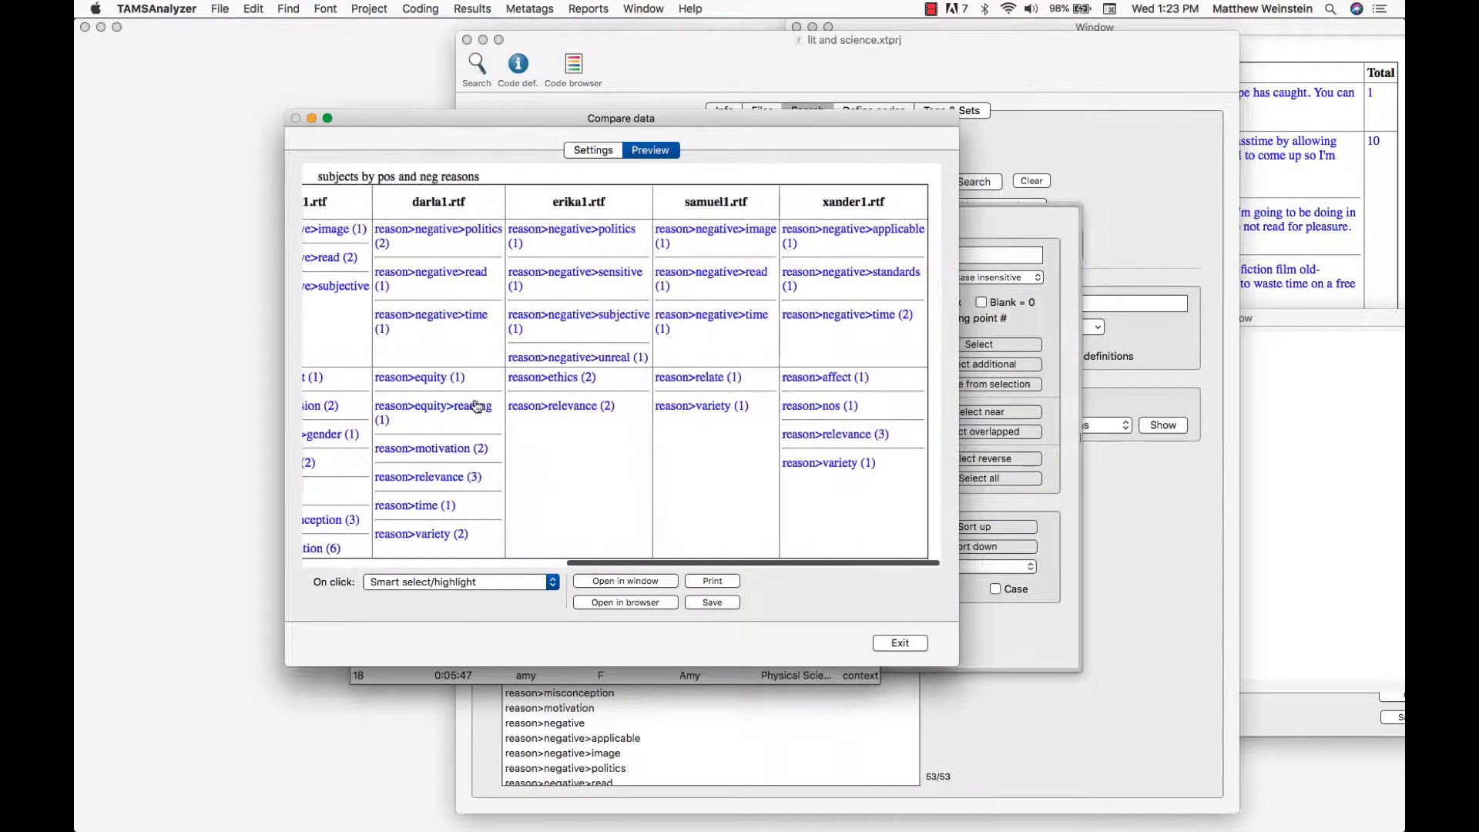
{"action": "scroll", "coordinate": [475, 404], "scroll_direction": "left", "scroll_amount": 10}
{"action": "scroll", "coordinate": [476, 406], "scroll_direction": "right", "scroll_amount": 10}
{"action": "scroll", "coordinate": [476, 406], "scroll_direction": "left", "scroll_amount": 10}
{"action": "scroll", "coordinate": [476, 406], "scroll_direction": "right", "scroll_amount": 10}
{"action": "scroll", "coordinate": [476, 406], "scroll_direction": "left", "scroll_amount": 10}
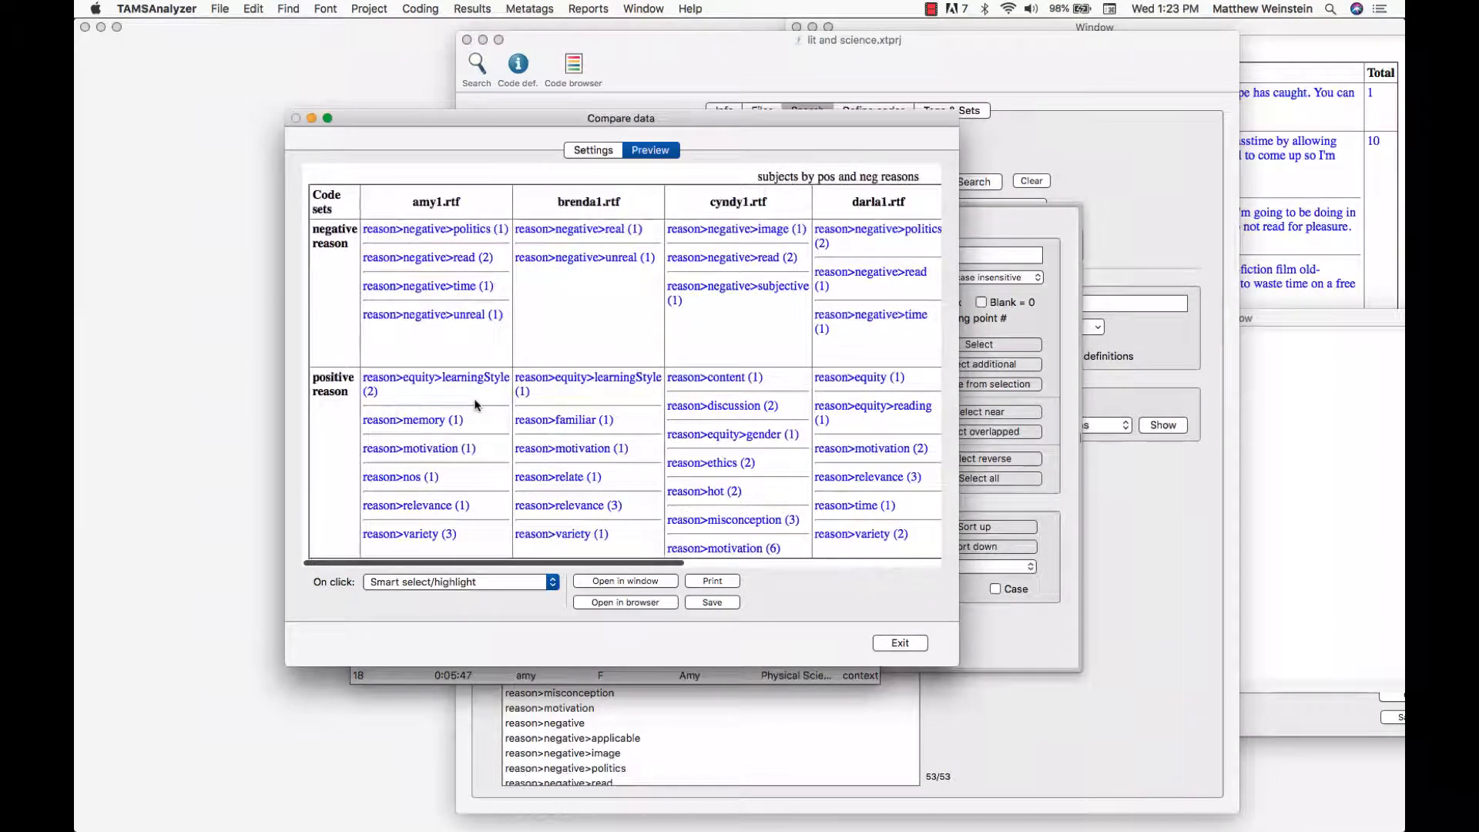
Turn Switch Axes back on, regenerate the report and review the code subcounts for each document row
{"action": "left_click", "coordinate": [593, 151]}
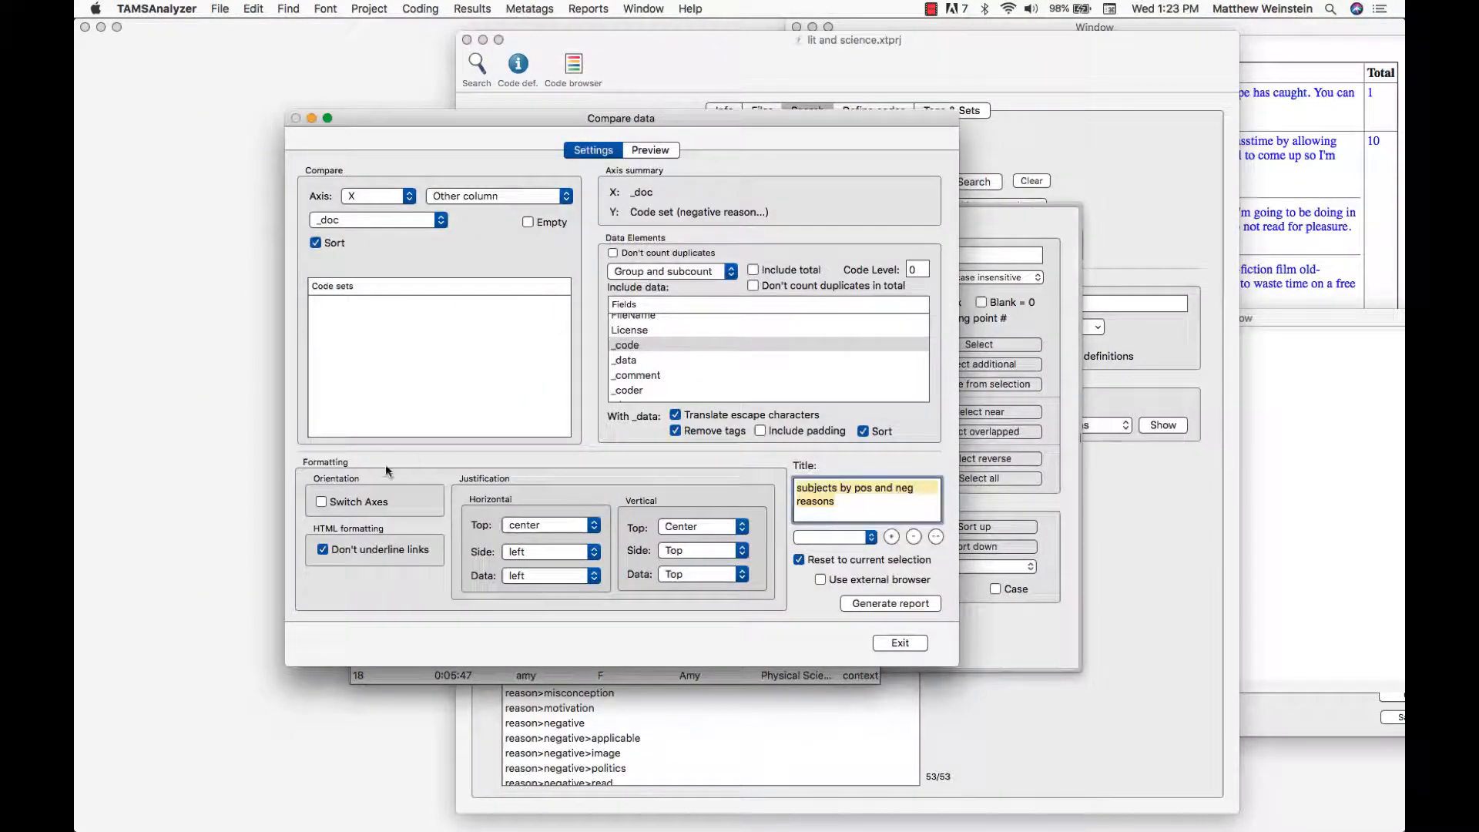
{"action": "left_click", "coordinate": [360, 504]}
{"action": "left_click", "coordinate": [891, 604]}
{"action": "scroll", "coordinate": [839, 349], "scroll_direction": "down", "scroll_amount": 15}
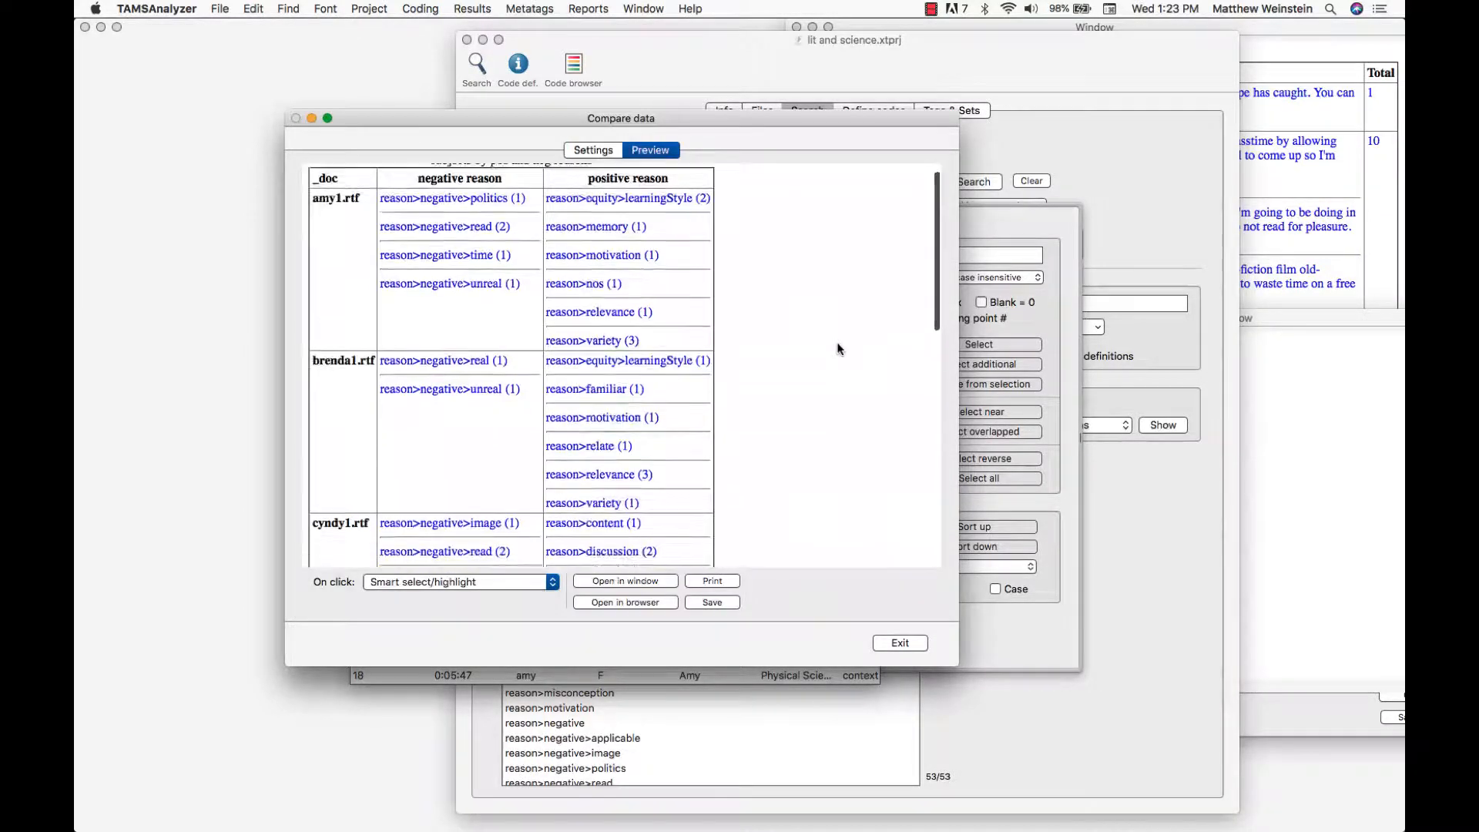
{"action": "scroll", "coordinate": [840, 348], "scroll_direction": "up", "scroll_amount": 15}
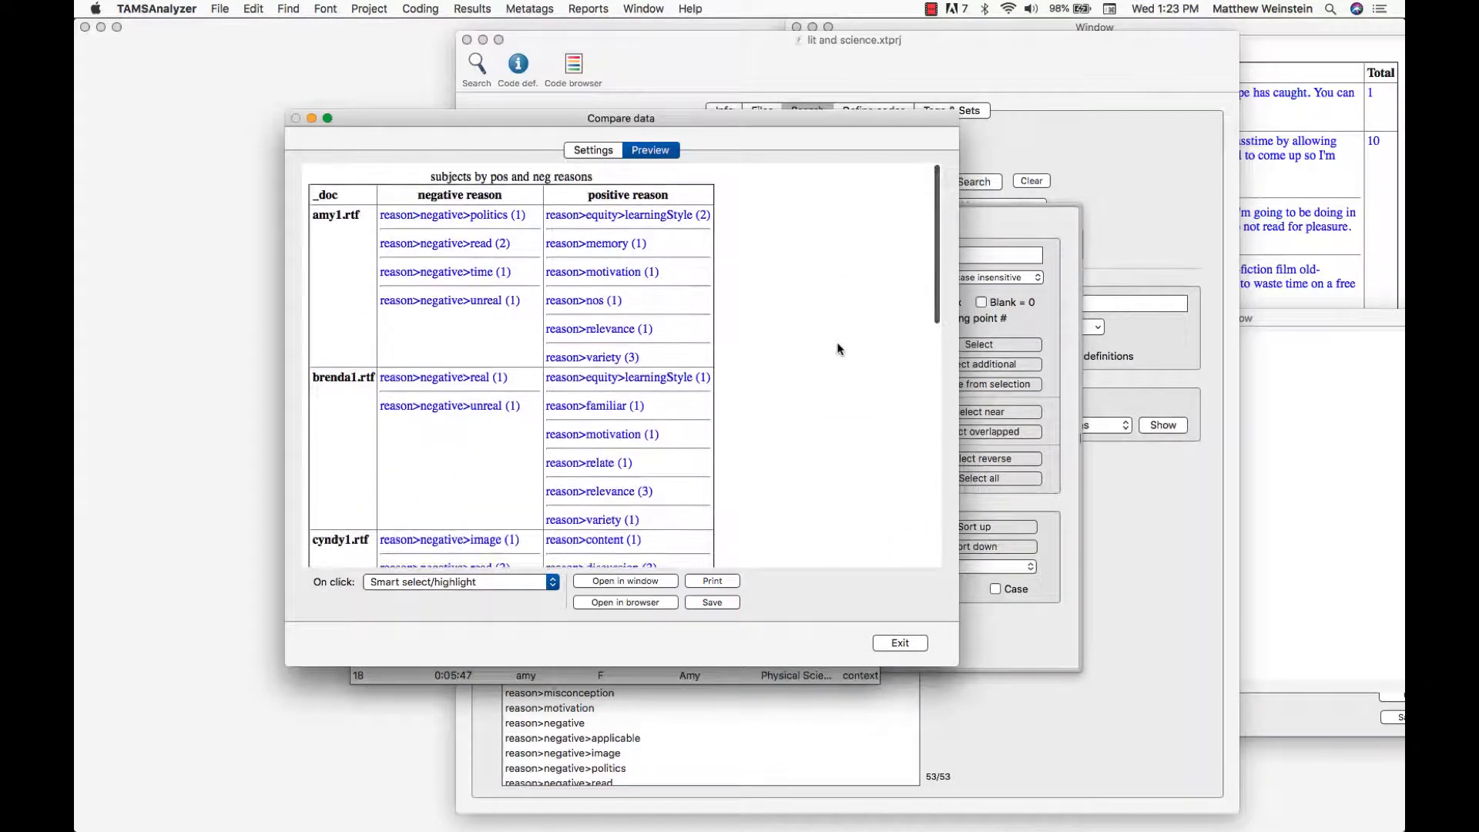
{"action": "scroll", "coordinate": [840, 349], "scroll_direction": "down", "scroll_amount": 2}
{"action": "scroll", "coordinate": [840, 349], "scroll_direction": "down", "scroll_amount": 15}
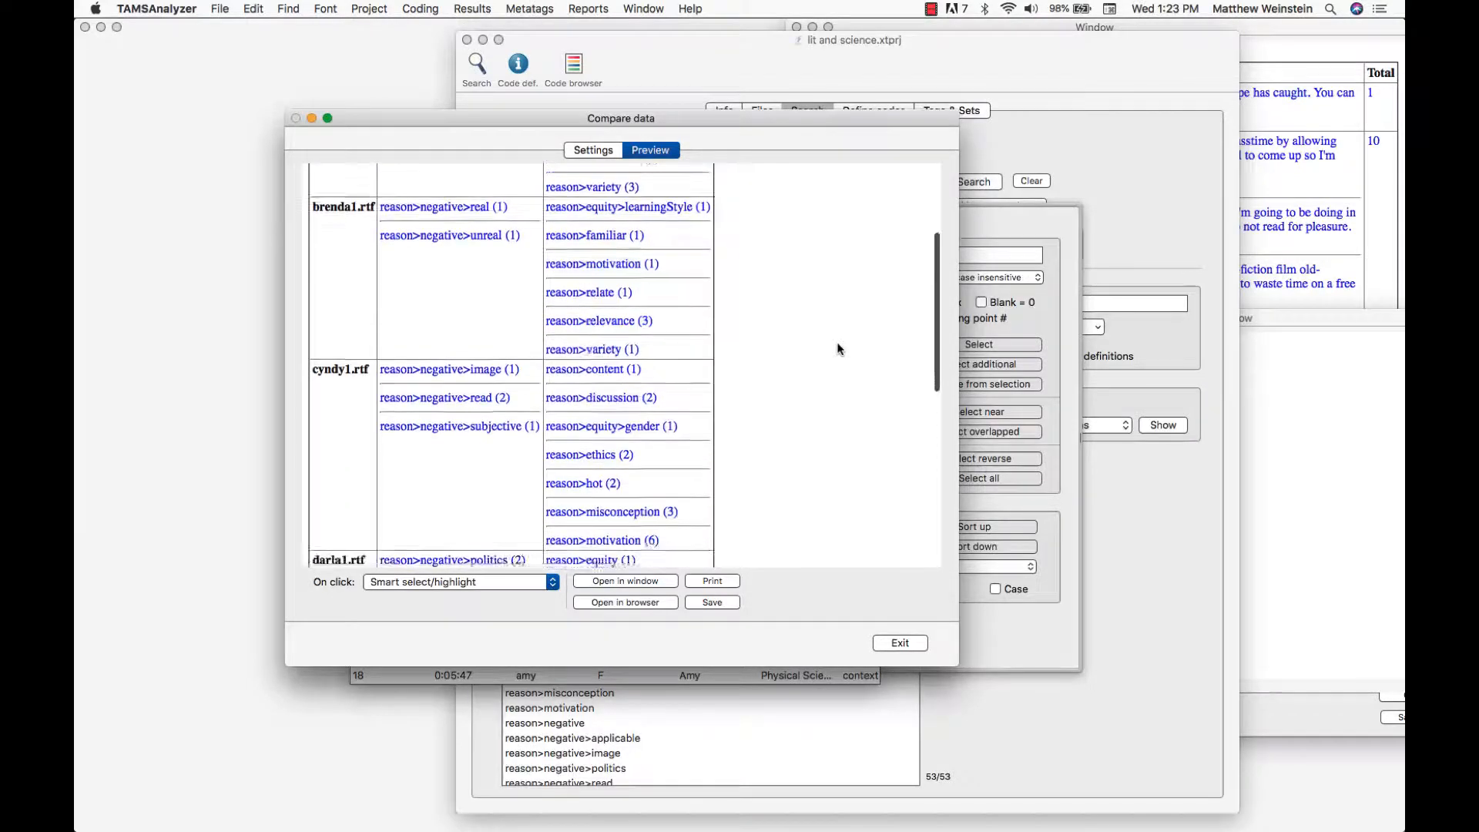
{"action": "scroll", "coordinate": [840, 349], "scroll_direction": "down", "scroll_amount": 5}
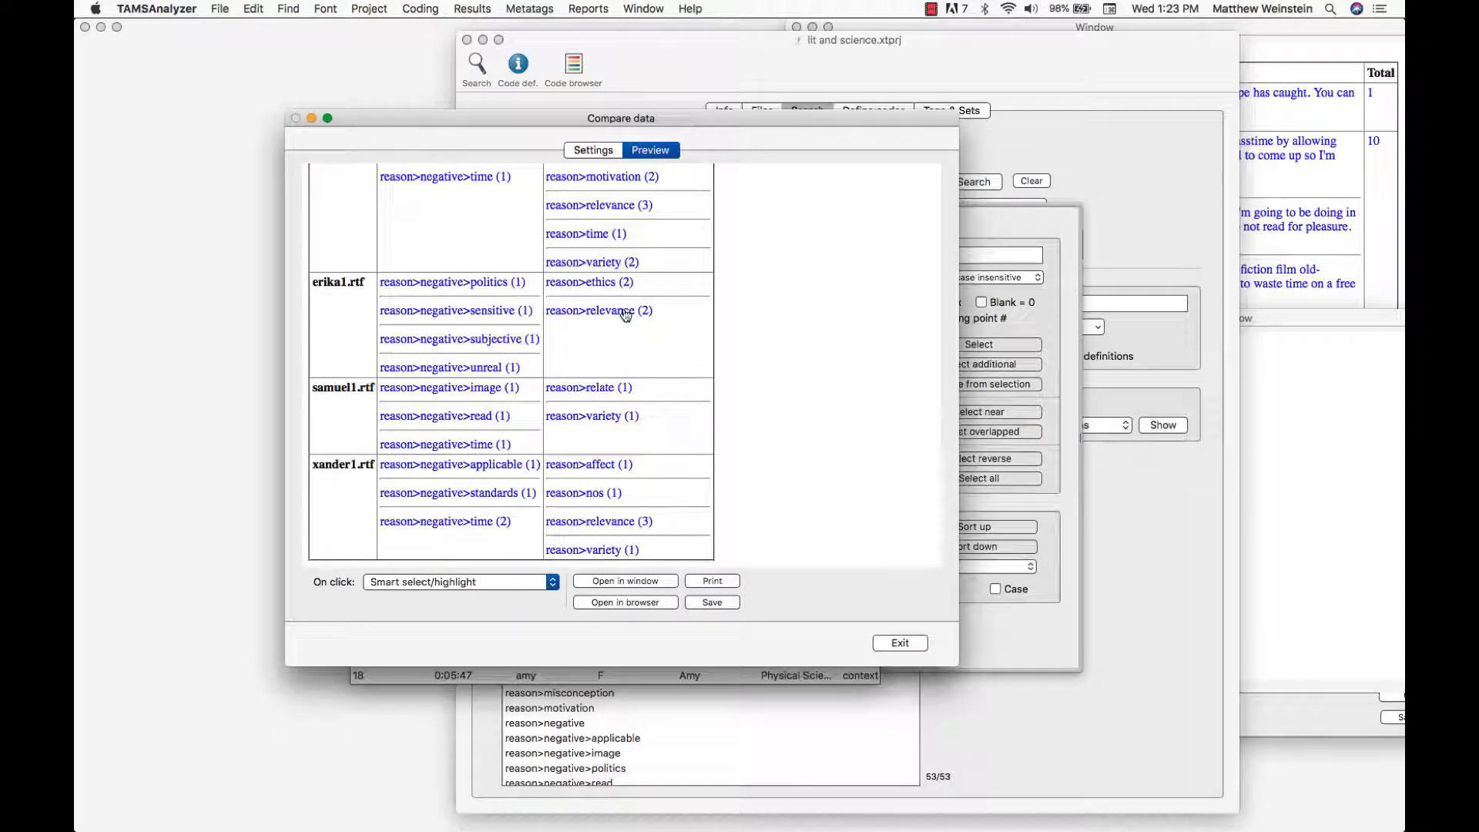
Open the records behind erika1.rtf's reason>relevance entry, restore the previous record selection and return to the Compare data report
{"action": "left_click", "coordinate": [634, 312]}
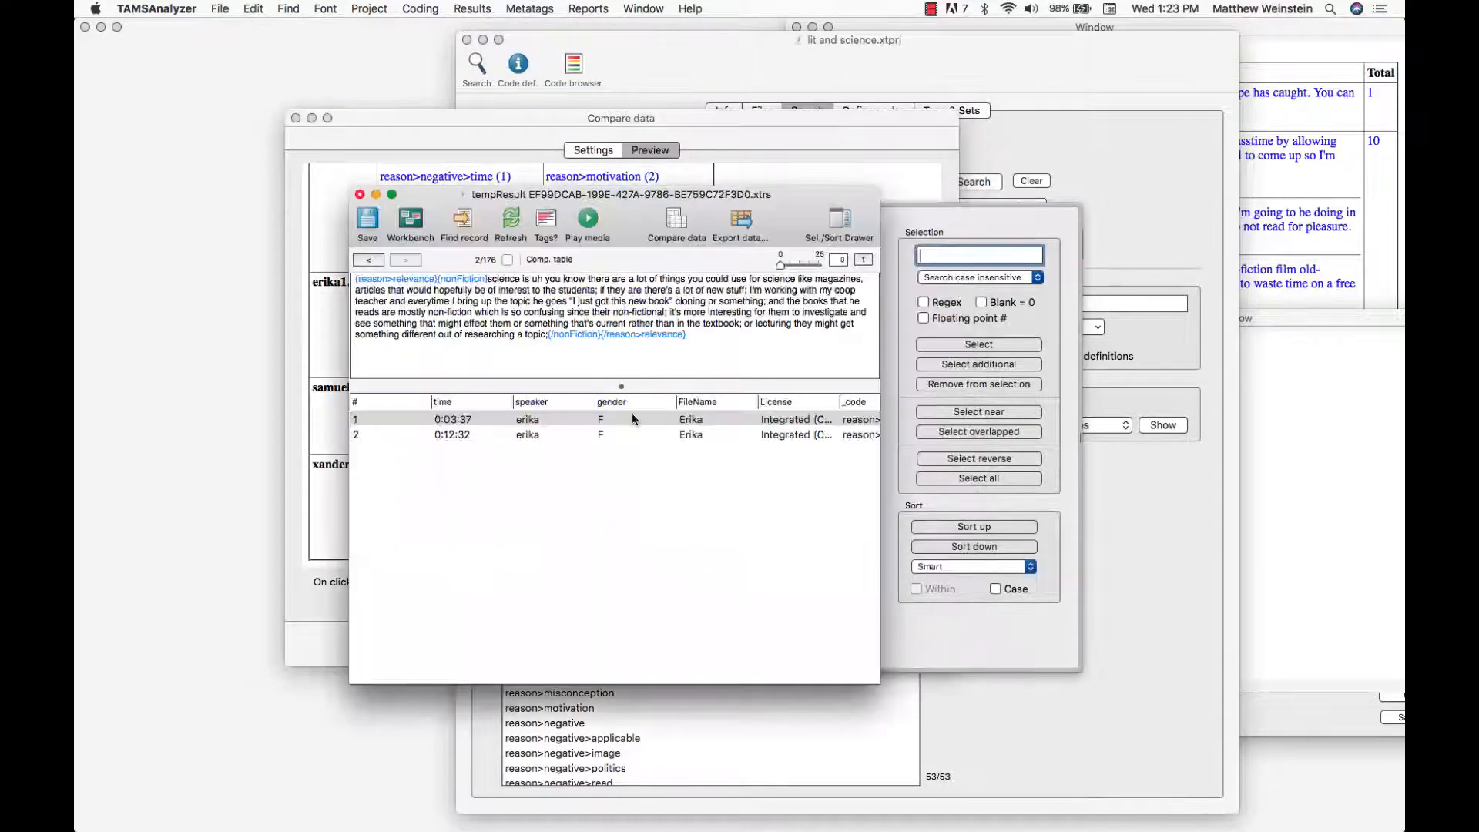
{"action": "left_click", "coordinate": [370, 259]}
{"action": "left_click", "coordinate": [483, 132]}
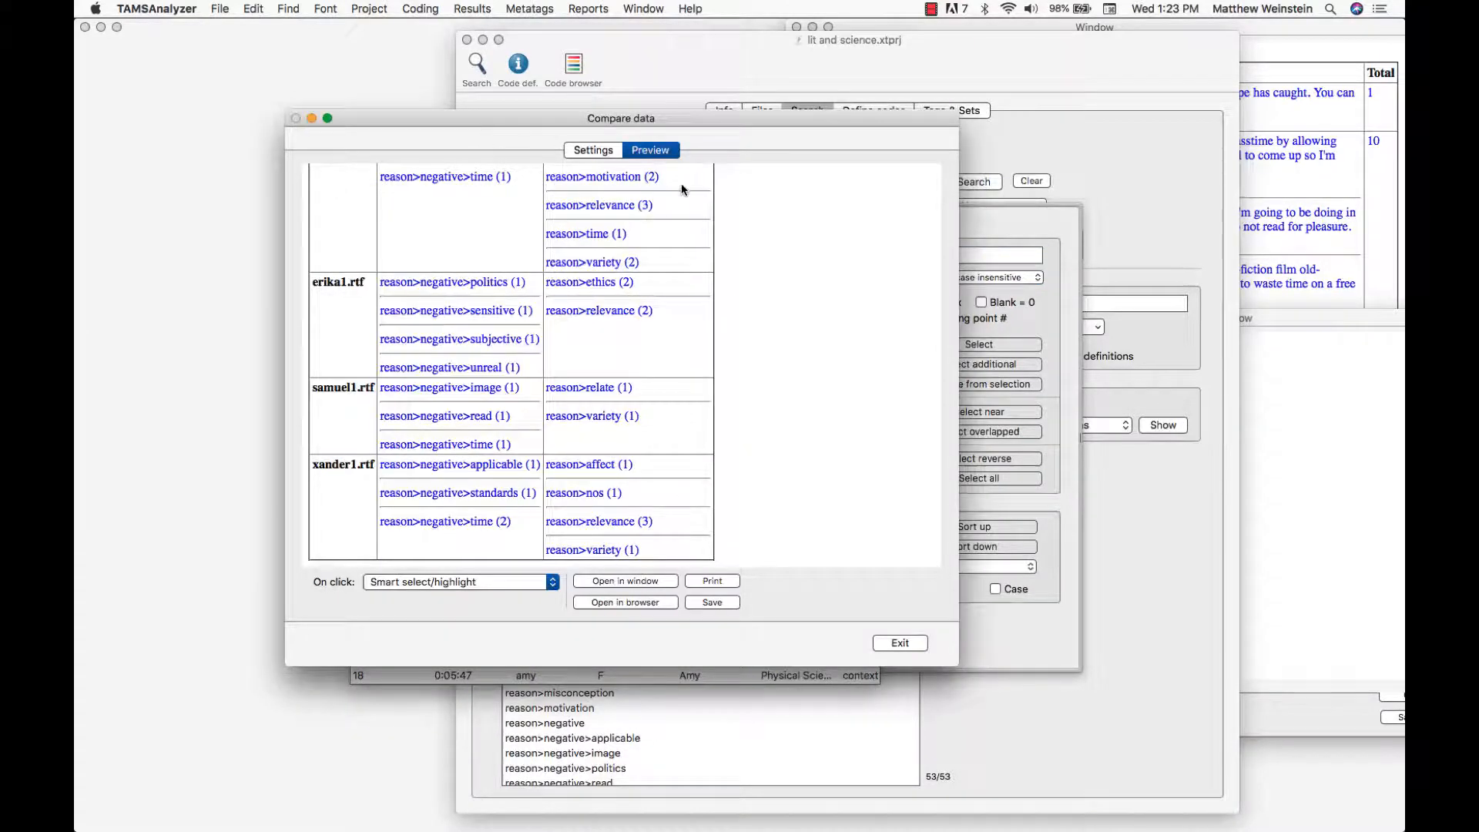
{"action": "left_click_drag", "start_coordinate": [795, 144], "coordinate": [881, 130]}
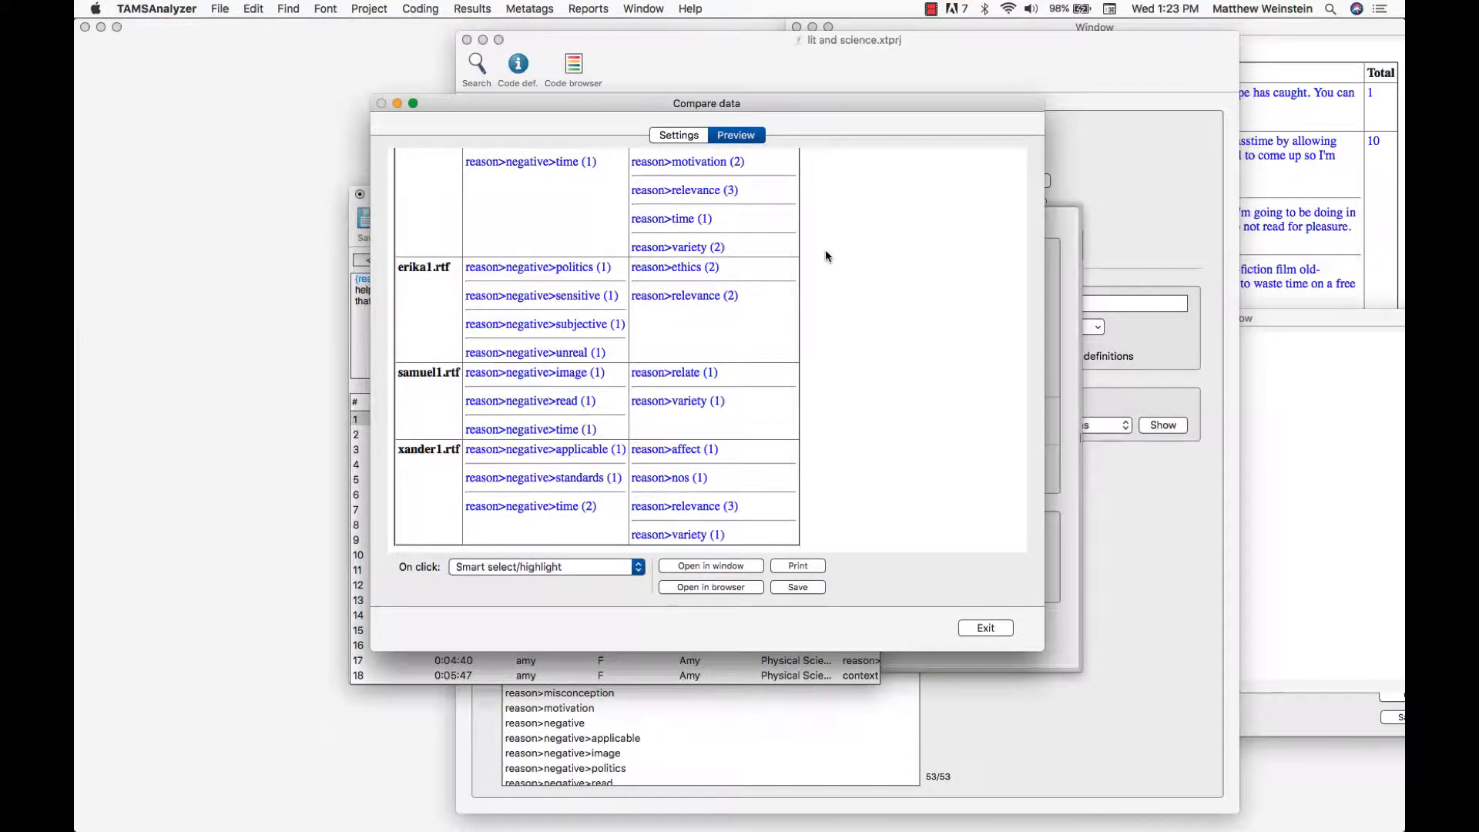
{"action": "scroll", "coordinate": [825, 249], "scroll_direction": "up", "scroll_amount": 5}
{"action": "scroll", "coordinate": [826, 256], "scroll_direction": "down", "scroll_amount": 2}
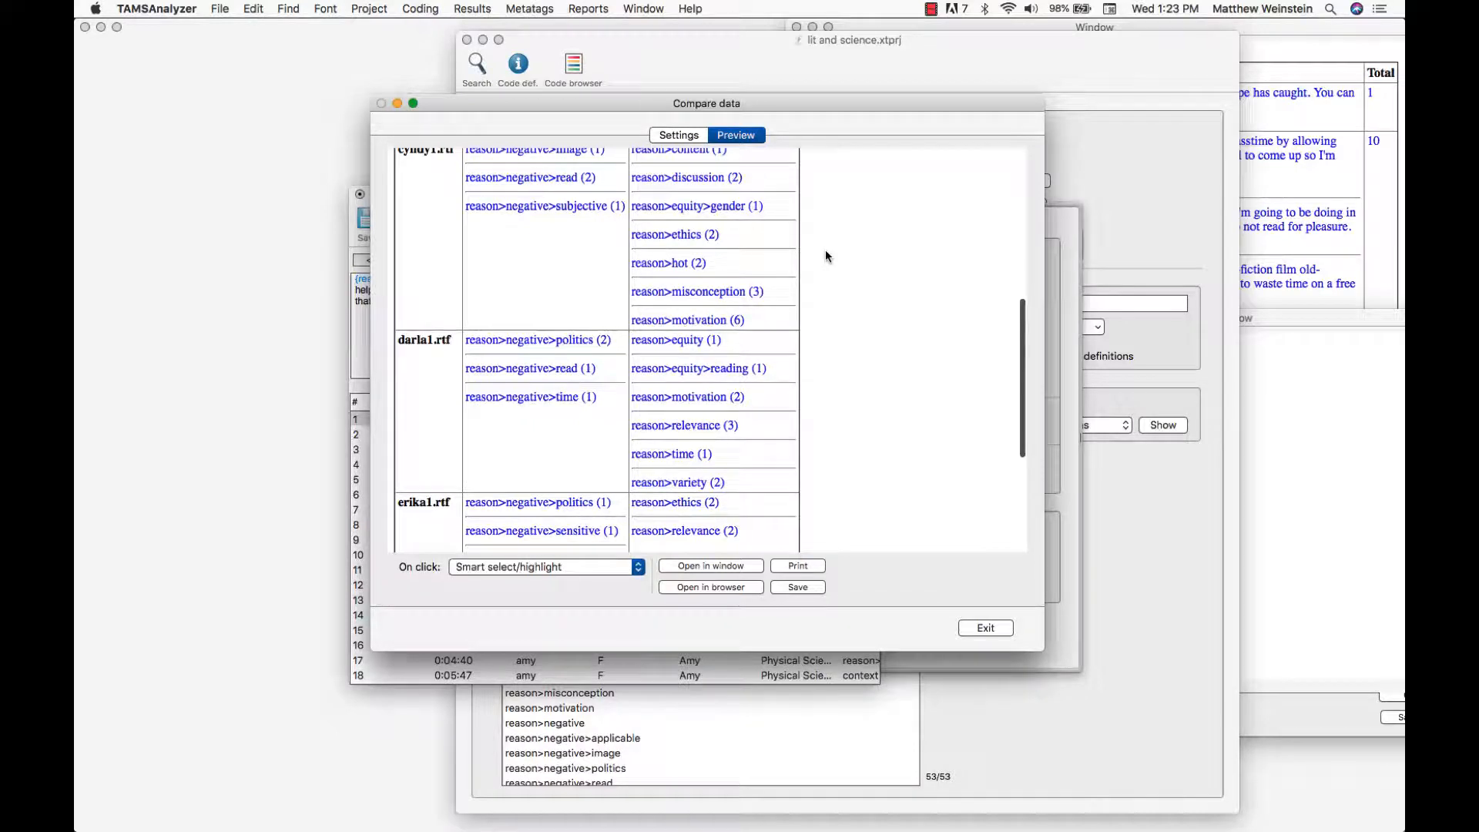
Turn on Include total, regenerate the report and check its Total column against the settings
{"action": "left_click", "coordinate": [688, 133]}
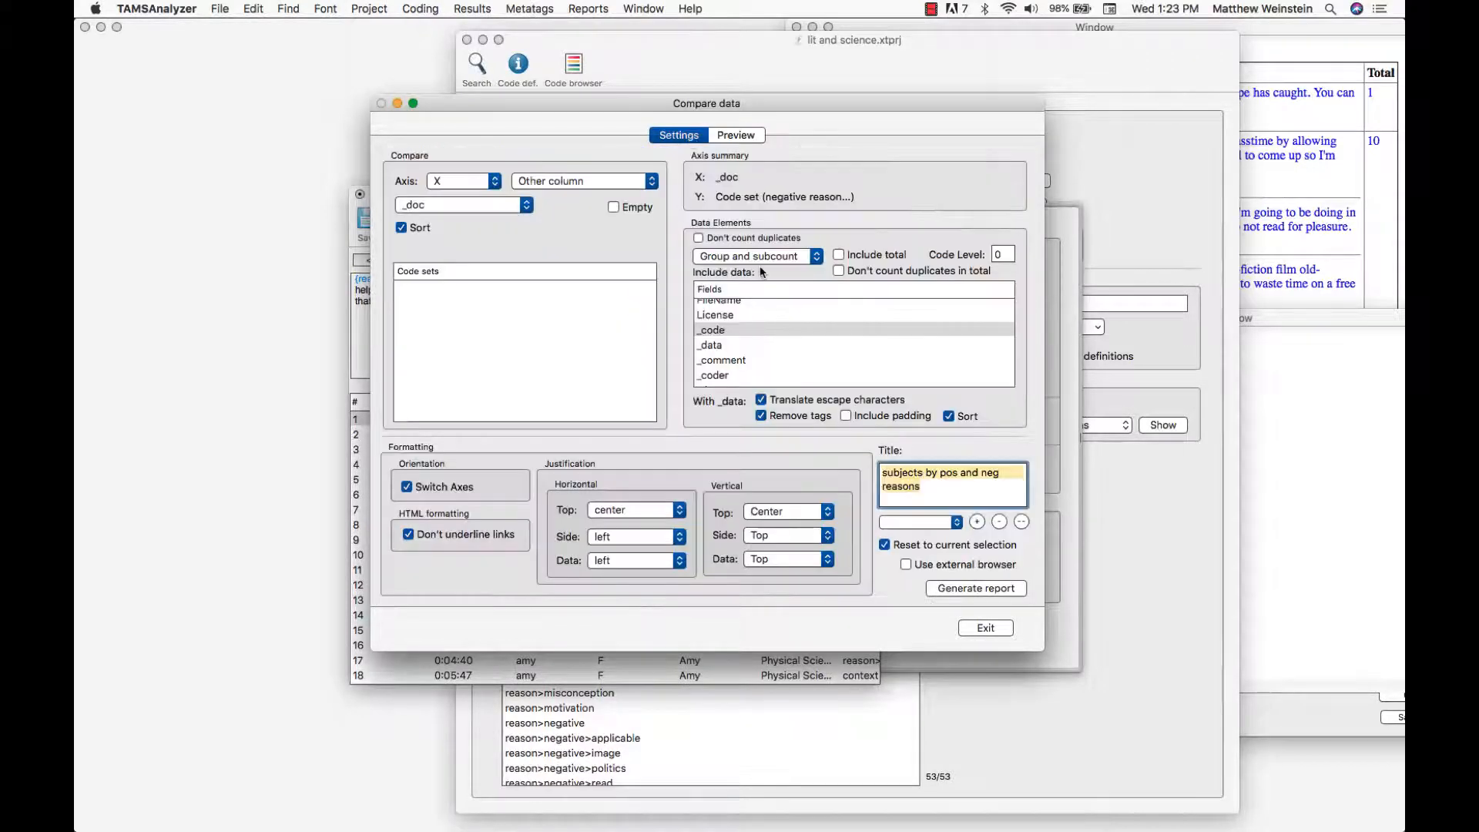
{"action": "left_click", "coordinate": [855, 256]}
{"action": "left_click", "coordinate": [981, 591]}
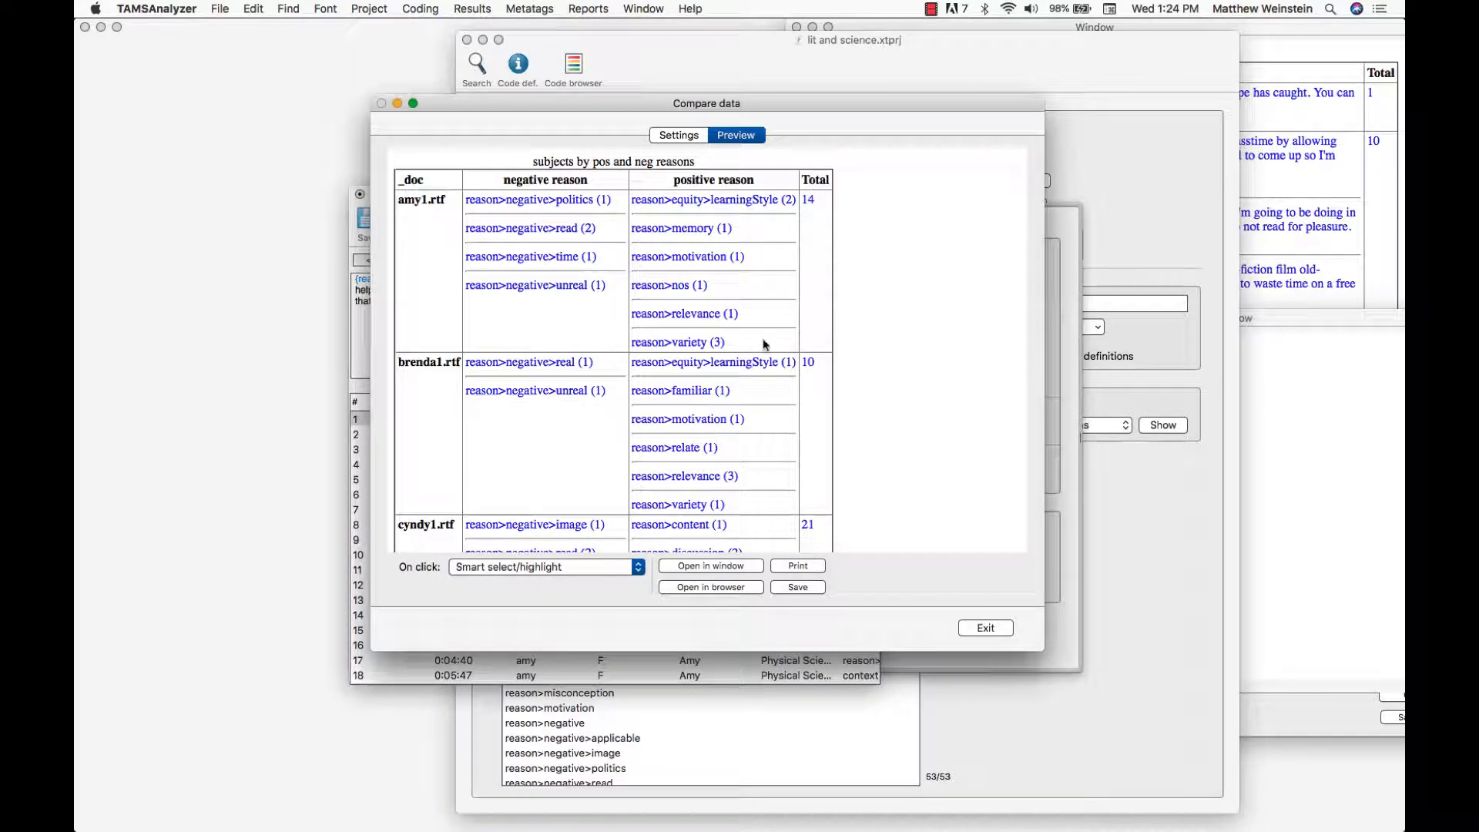
{"action": "scroll", "coordinate": [741, 493], "scroll_direction": "down", "scroll_amount": 10}
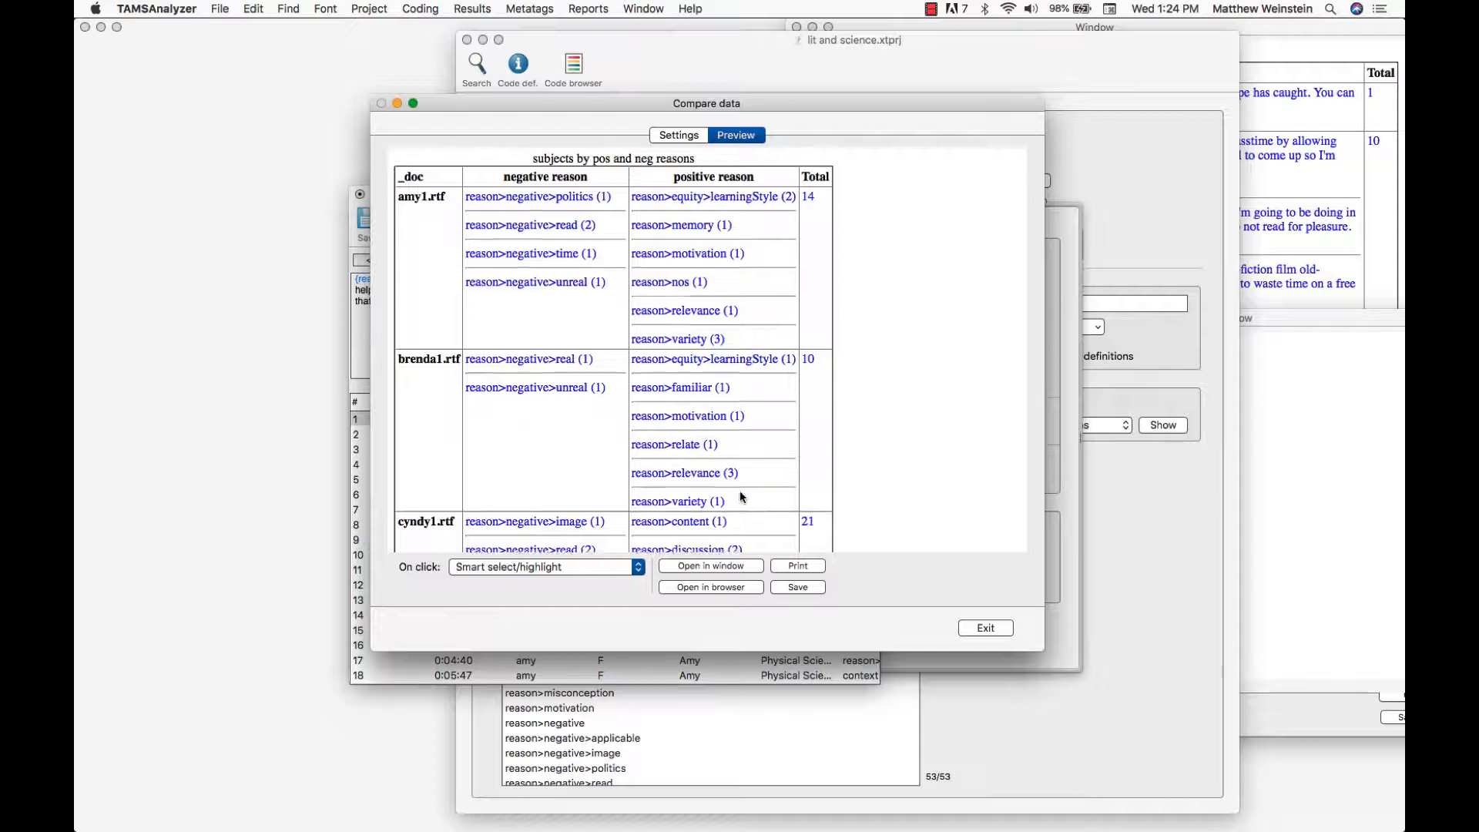
{"action": "scroll", "coordinate": [739, 493], "scroll_direction": "down", "scroll_amount": 3}
{"action": "scroll", "coordinate": [867, 443], "scroll_direction": "up", "scroll_amount": 15}
{"action": "left_click", "coordinate": [679, 135]}
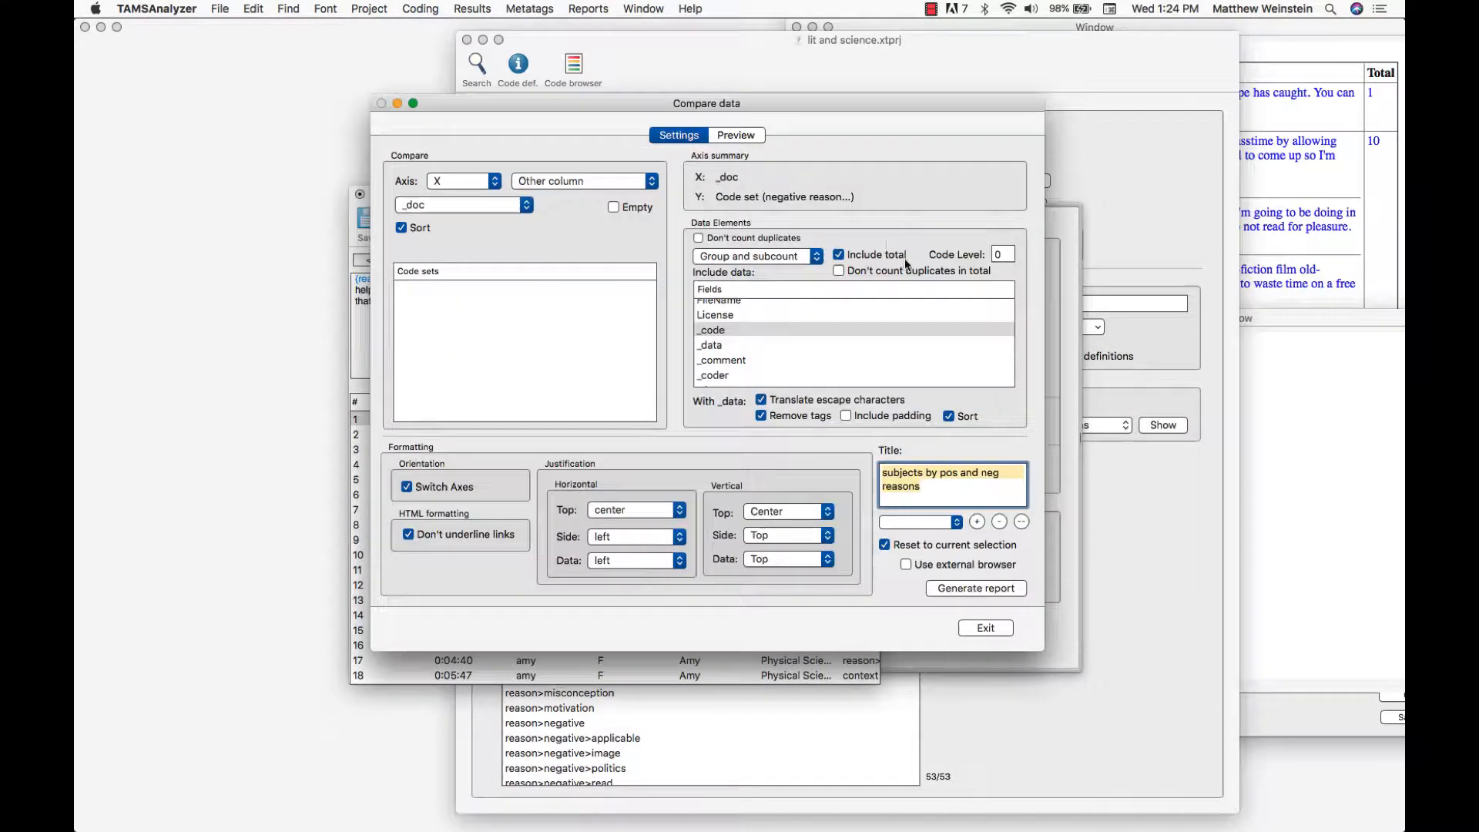
{"action": "left_click", "coordinate": [759, 137]}
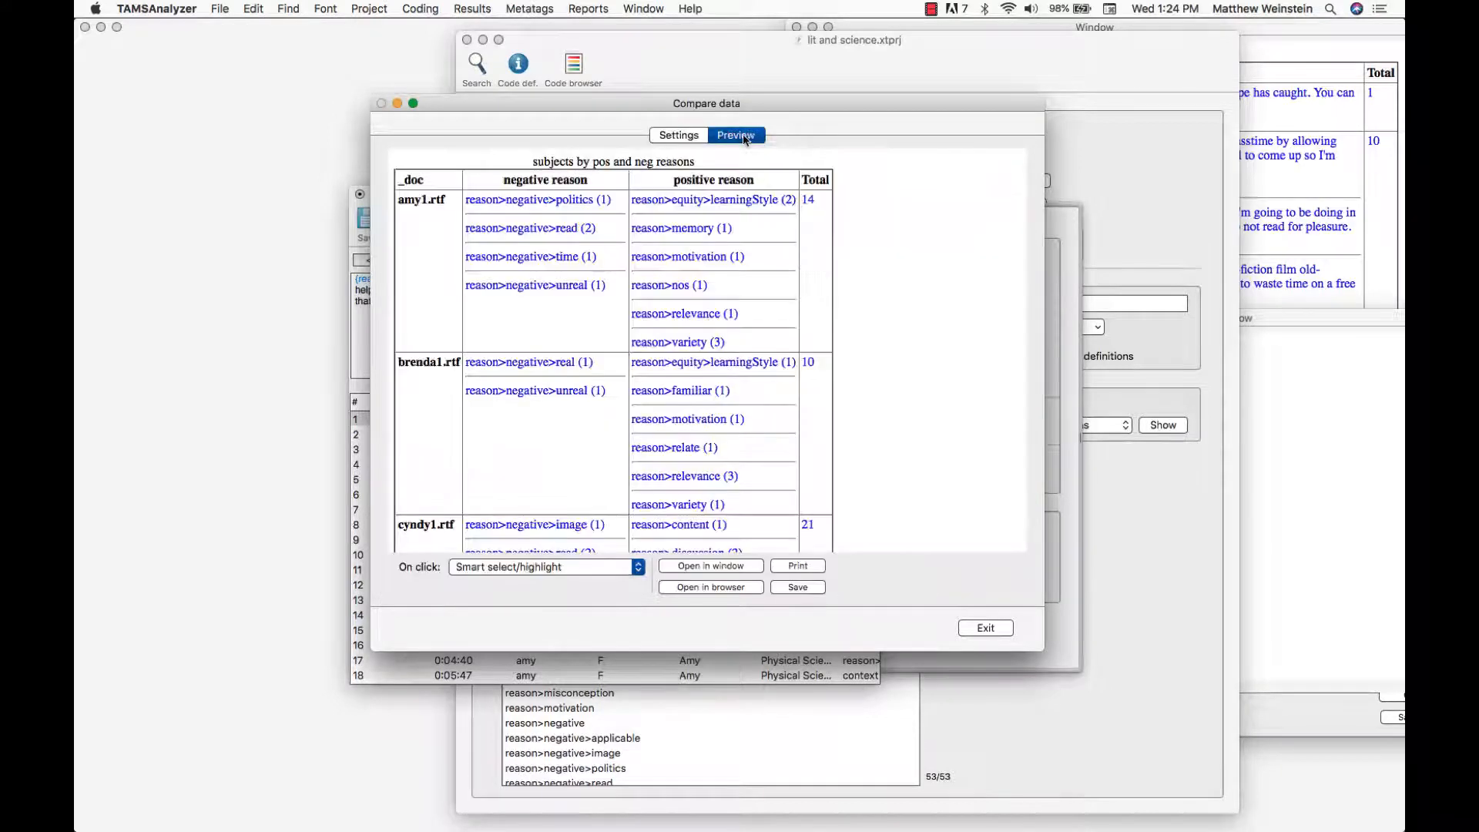
Turn off Include total, change the data grouping to Count only and regenerate the report
{"action": "left_click", "coordinate": [670, 133]}
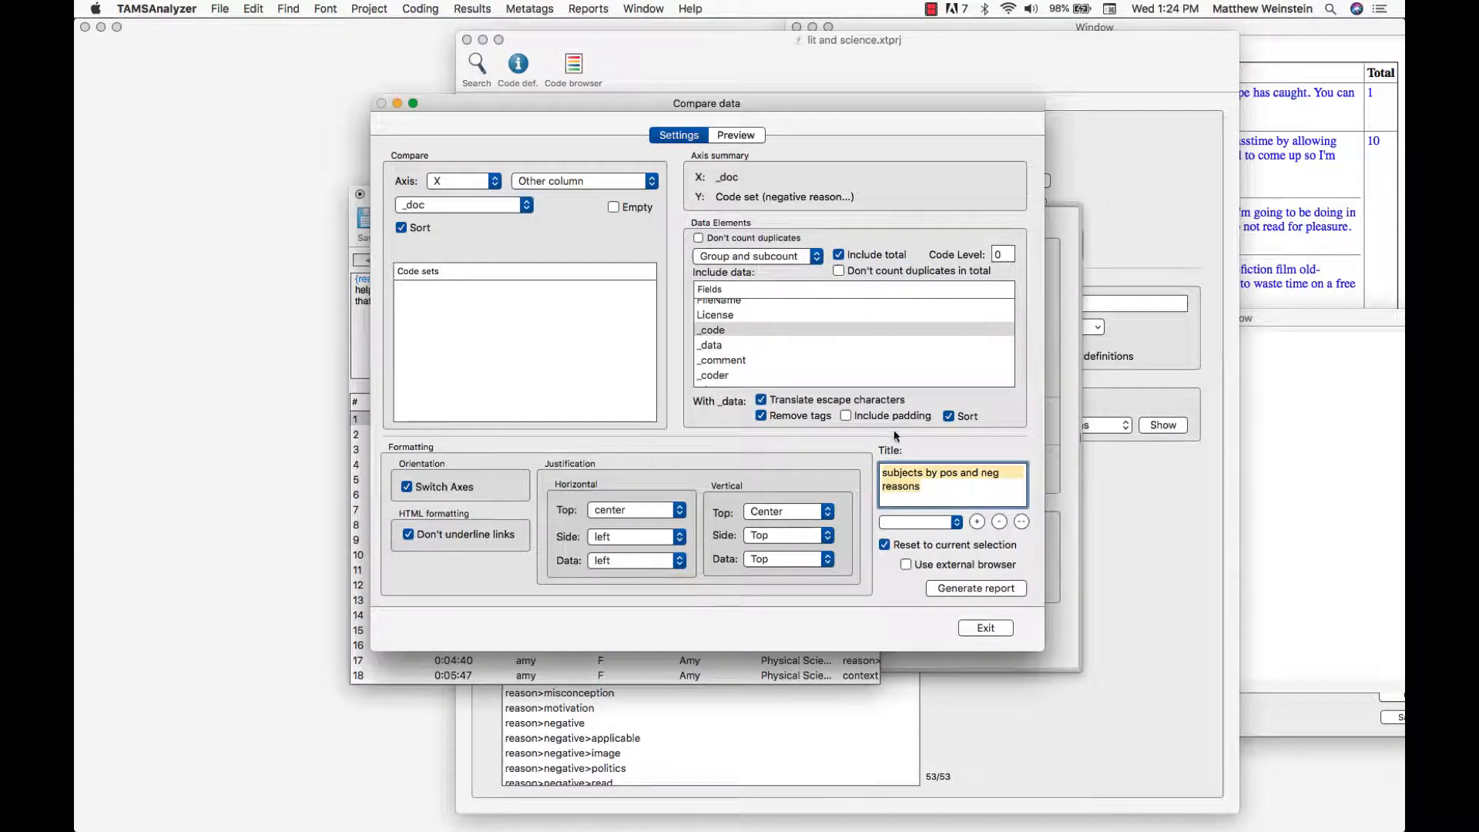
{"action": "left_click", "coordinate": [874, 261]}
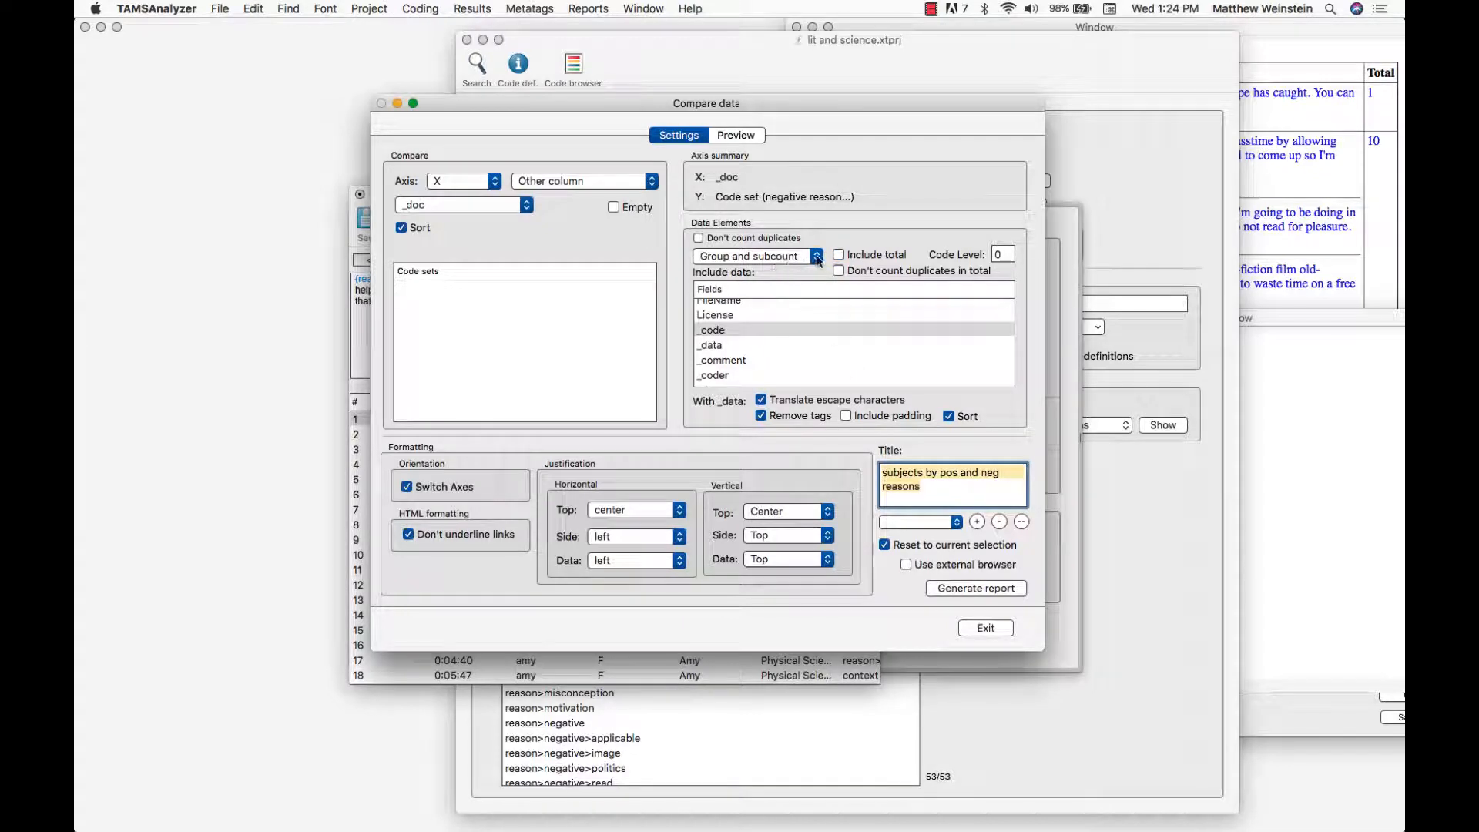
{"action": "left_click", "coordinate": [818, 261]}
{"action": "left_click", "coordinate": [808, 273]}
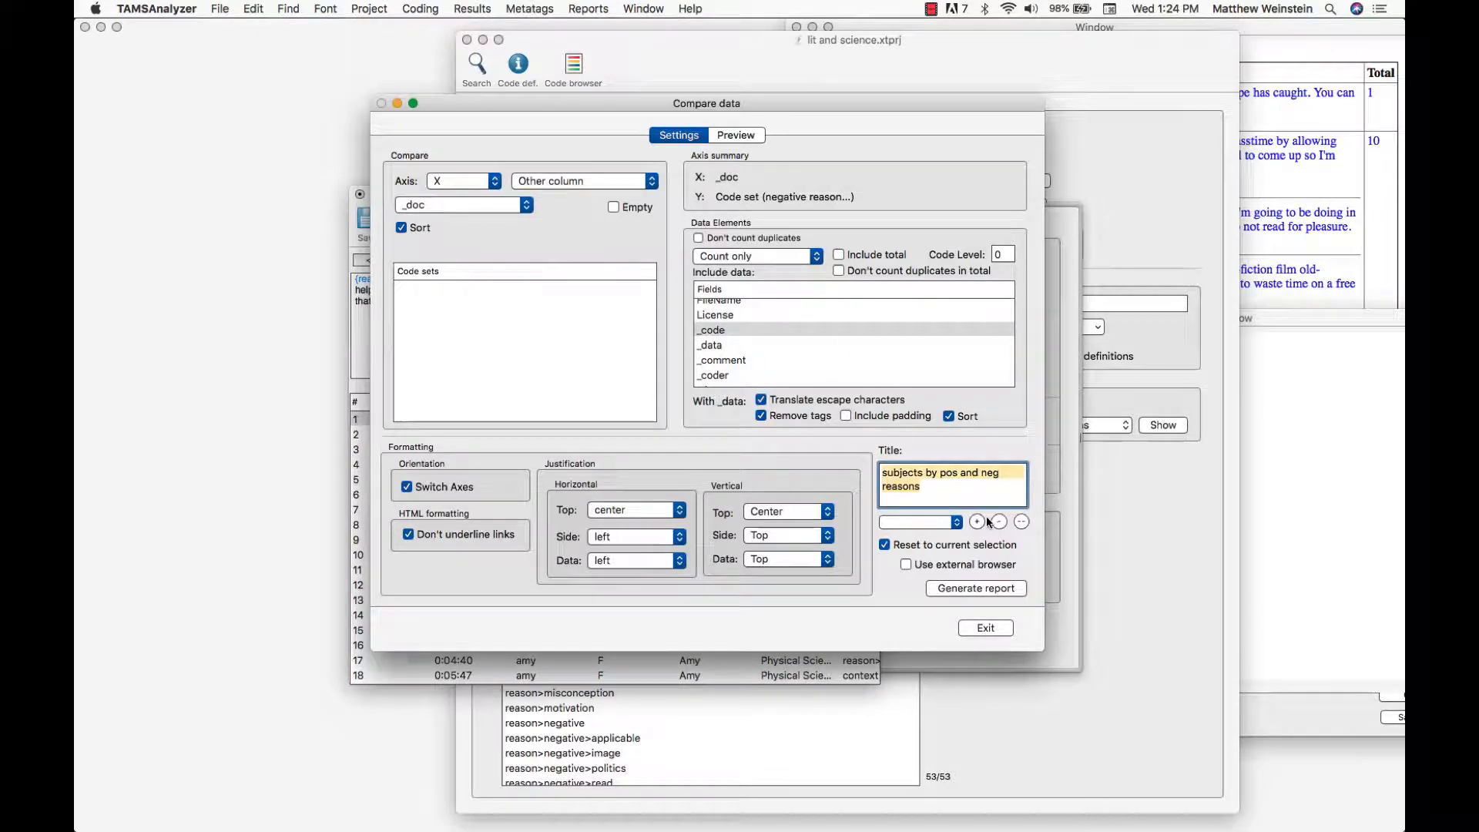
{"action": "left_click", "coordinate": [992, 589]}
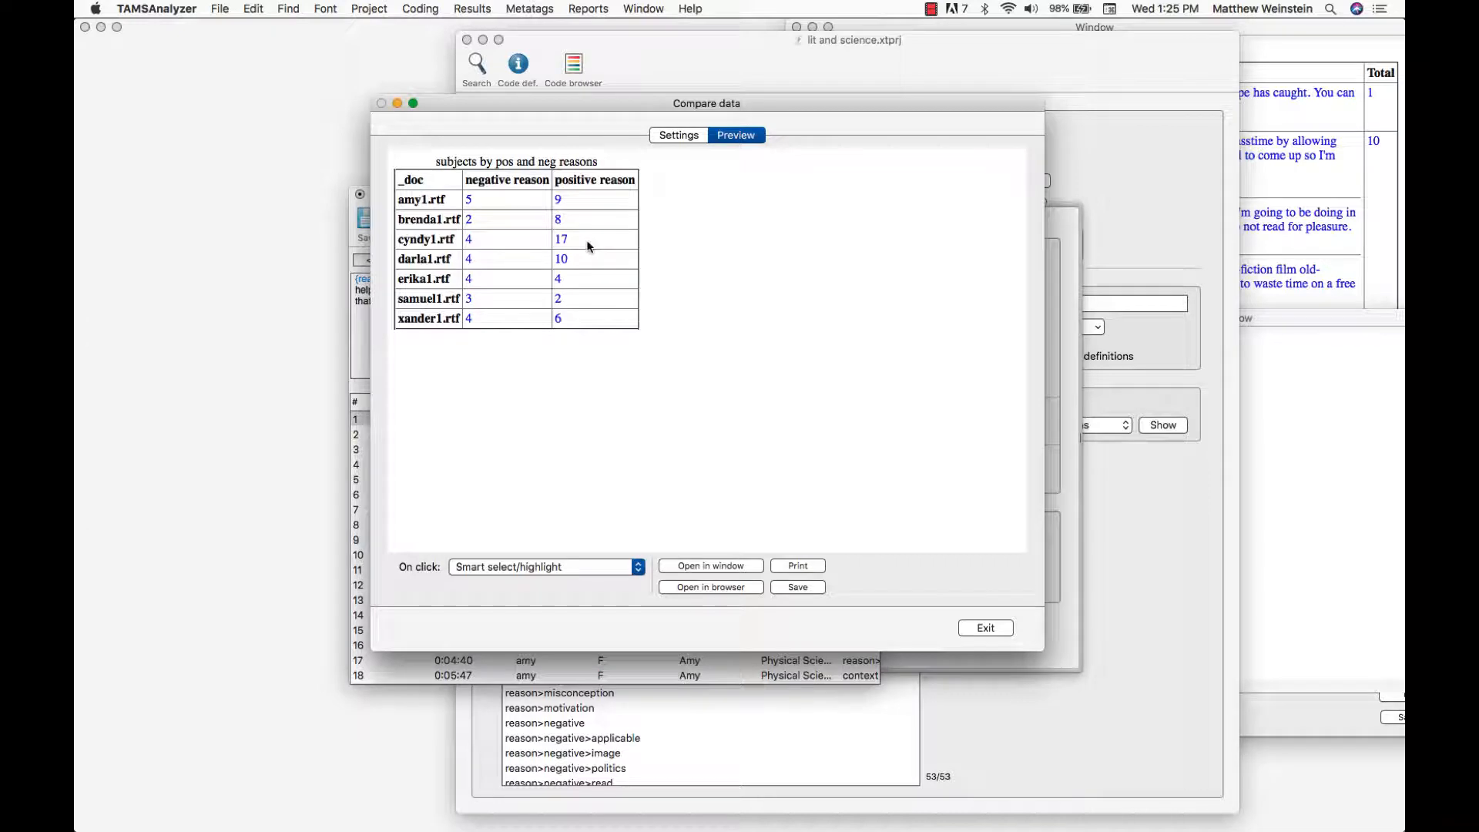
Turn on Don't count duplicates for the _code field and regenerate the report, then turn on Include total and regenerate it again
{"action": "left_click", "coordinate": [674, 138]}
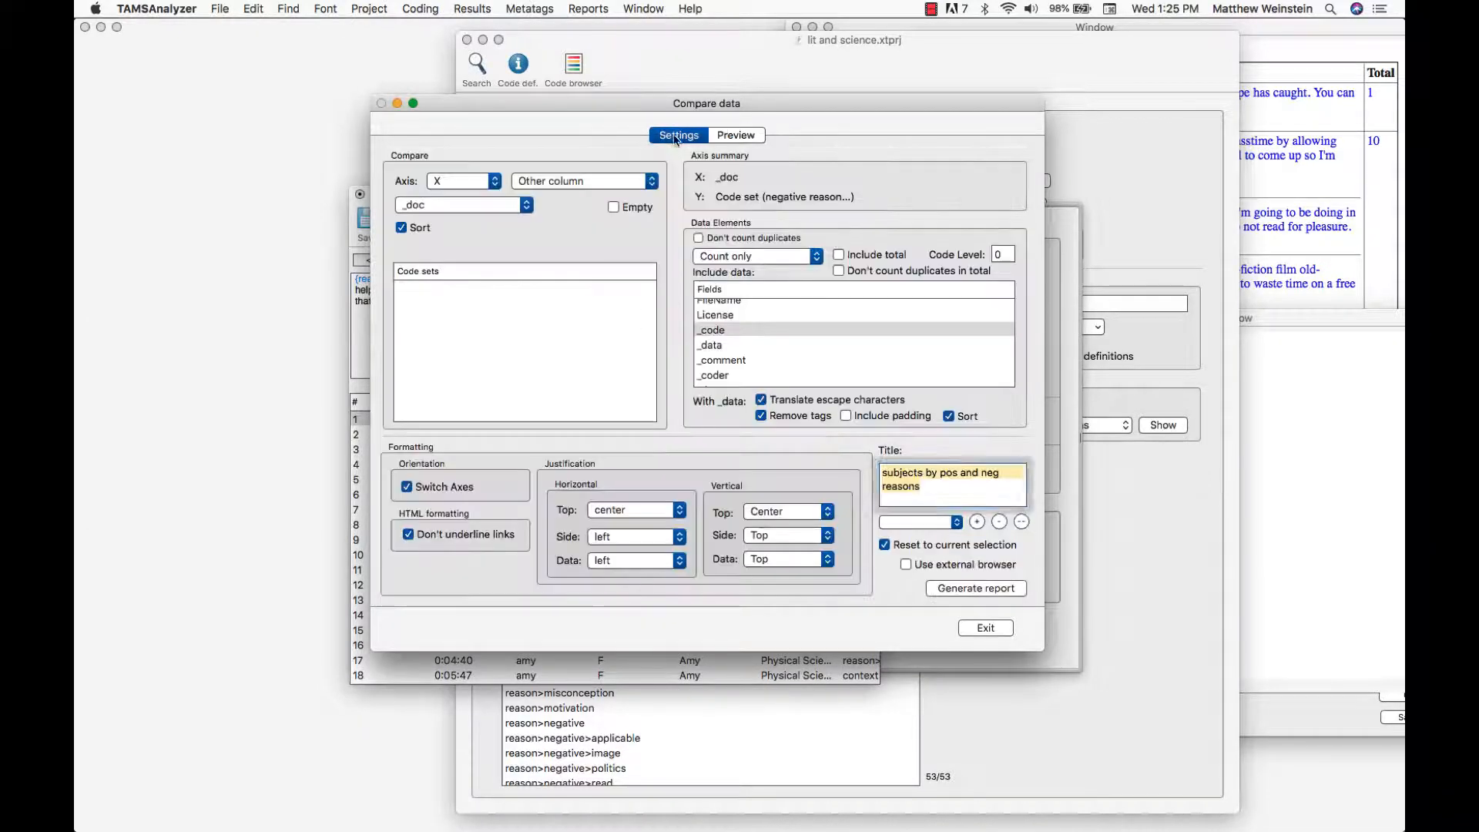
{"action": "left_click", "coordinate": [709, 329]}
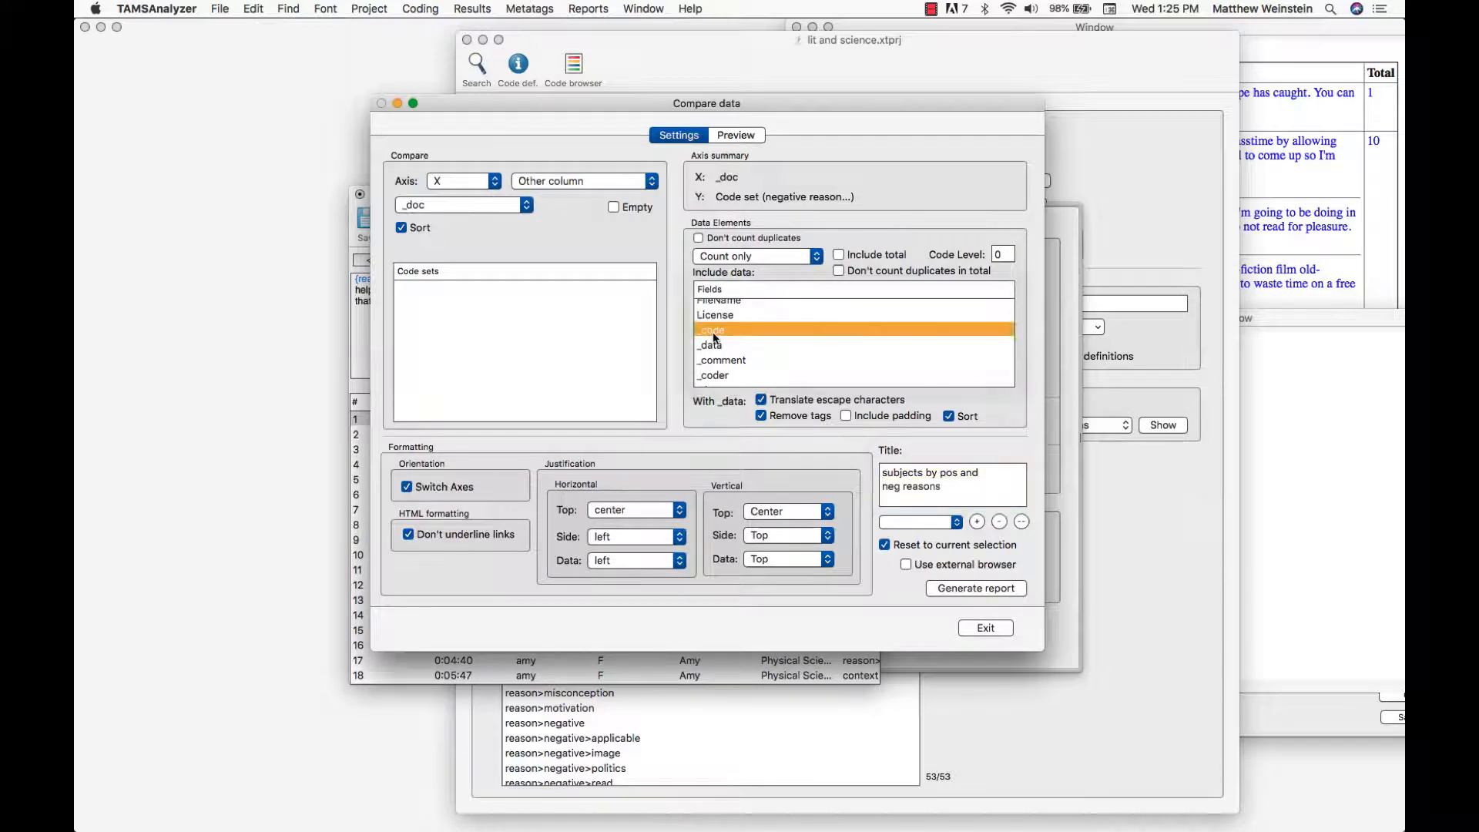
{"action": "left_click", "coordinate": [774, 238]}
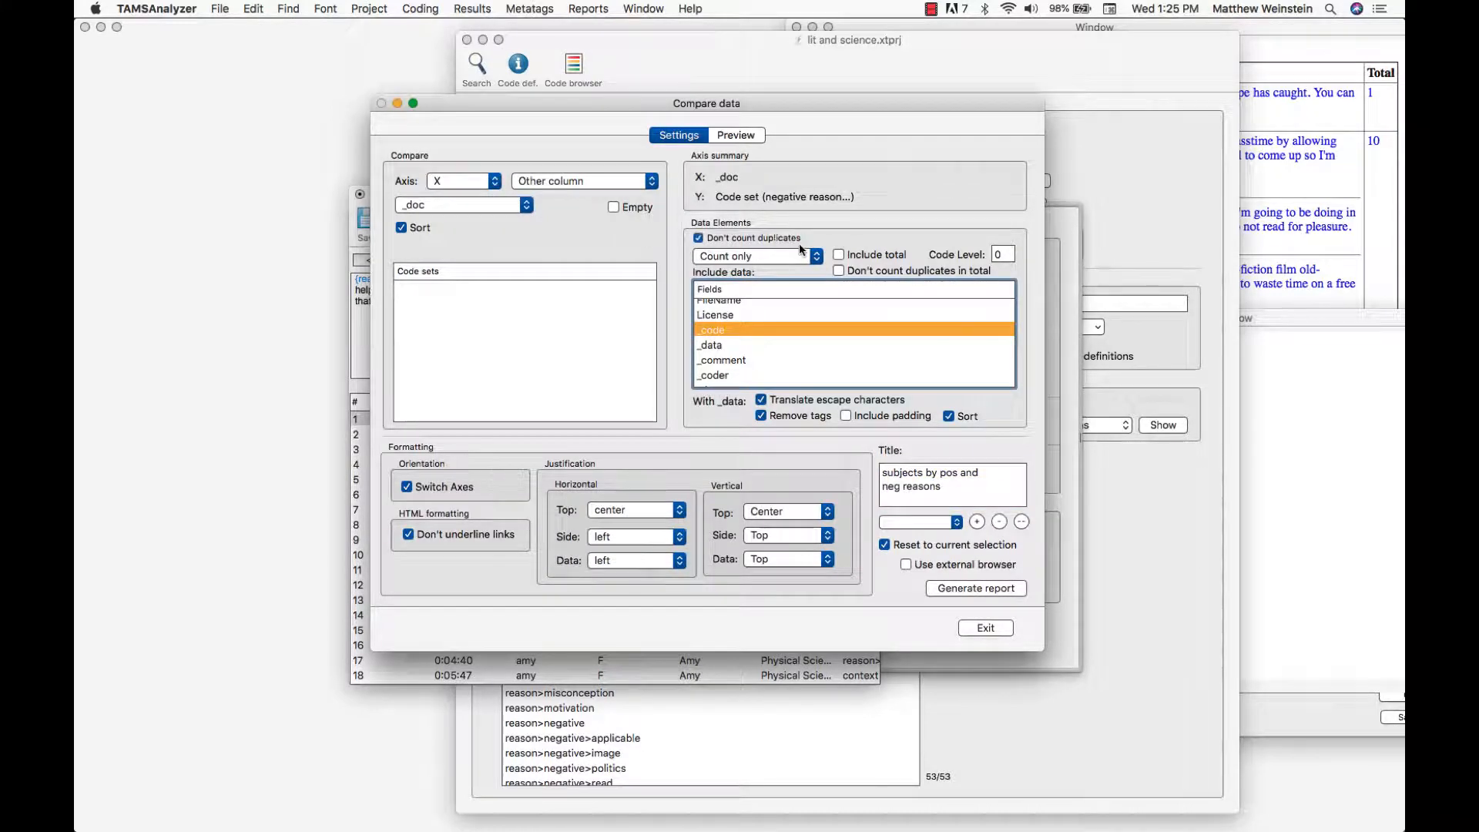
{"action": "left_click", "coordinate": [983, 588]}
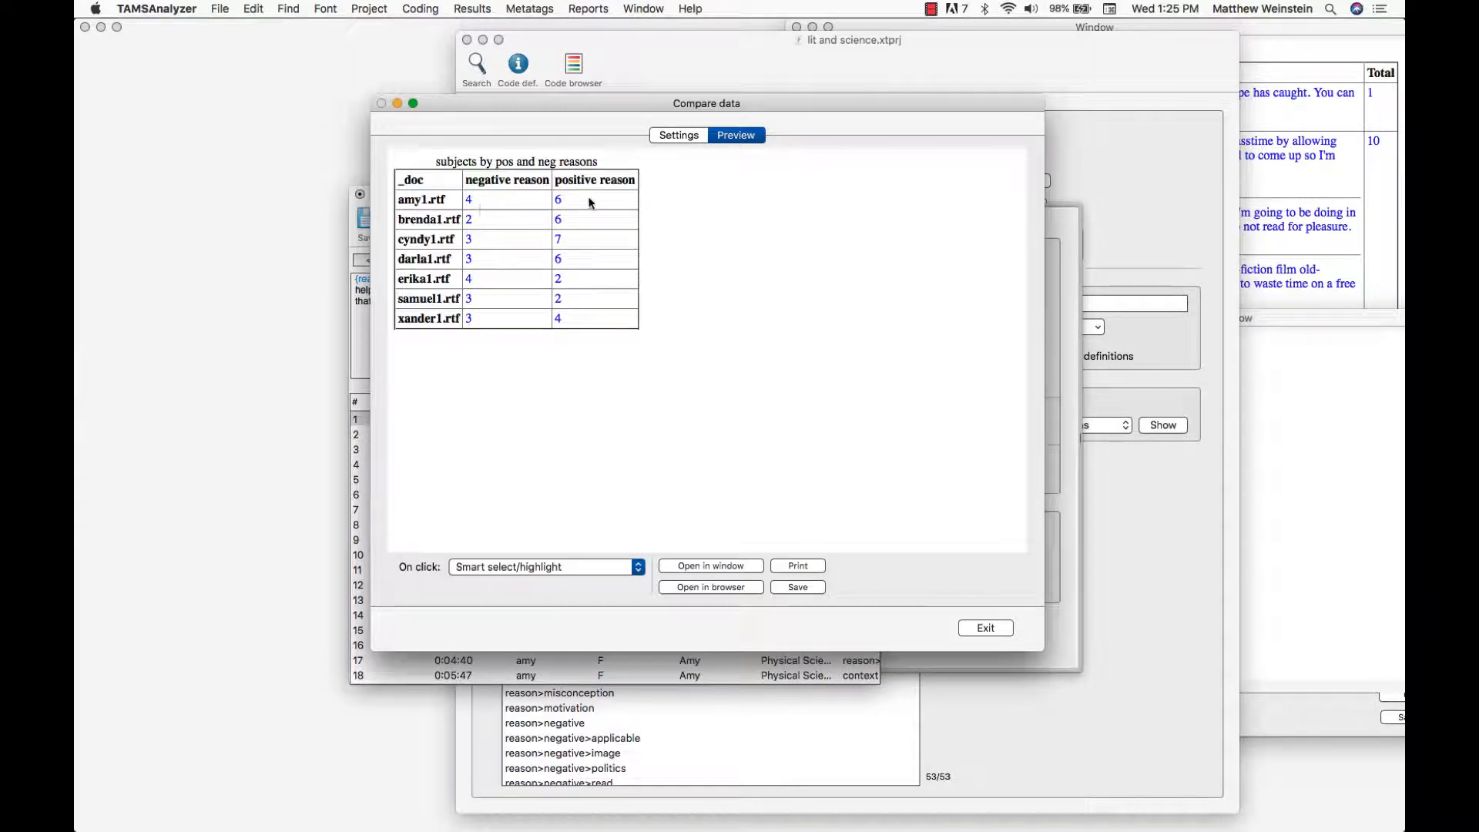
{"action": "left_click", "coordinate": [688, 139]}
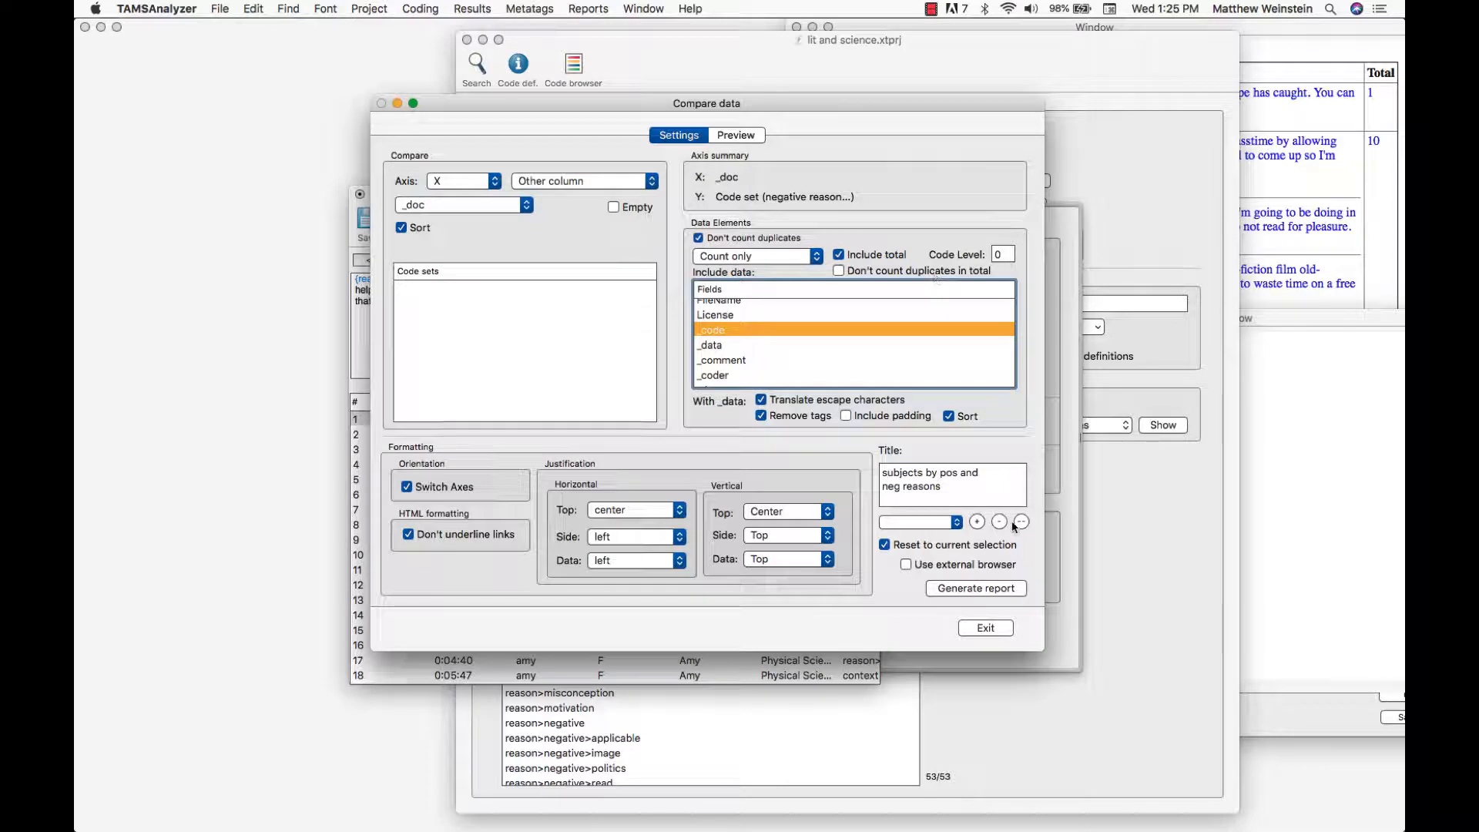
{"action": "left_click", "coordinate": [976, 589]}
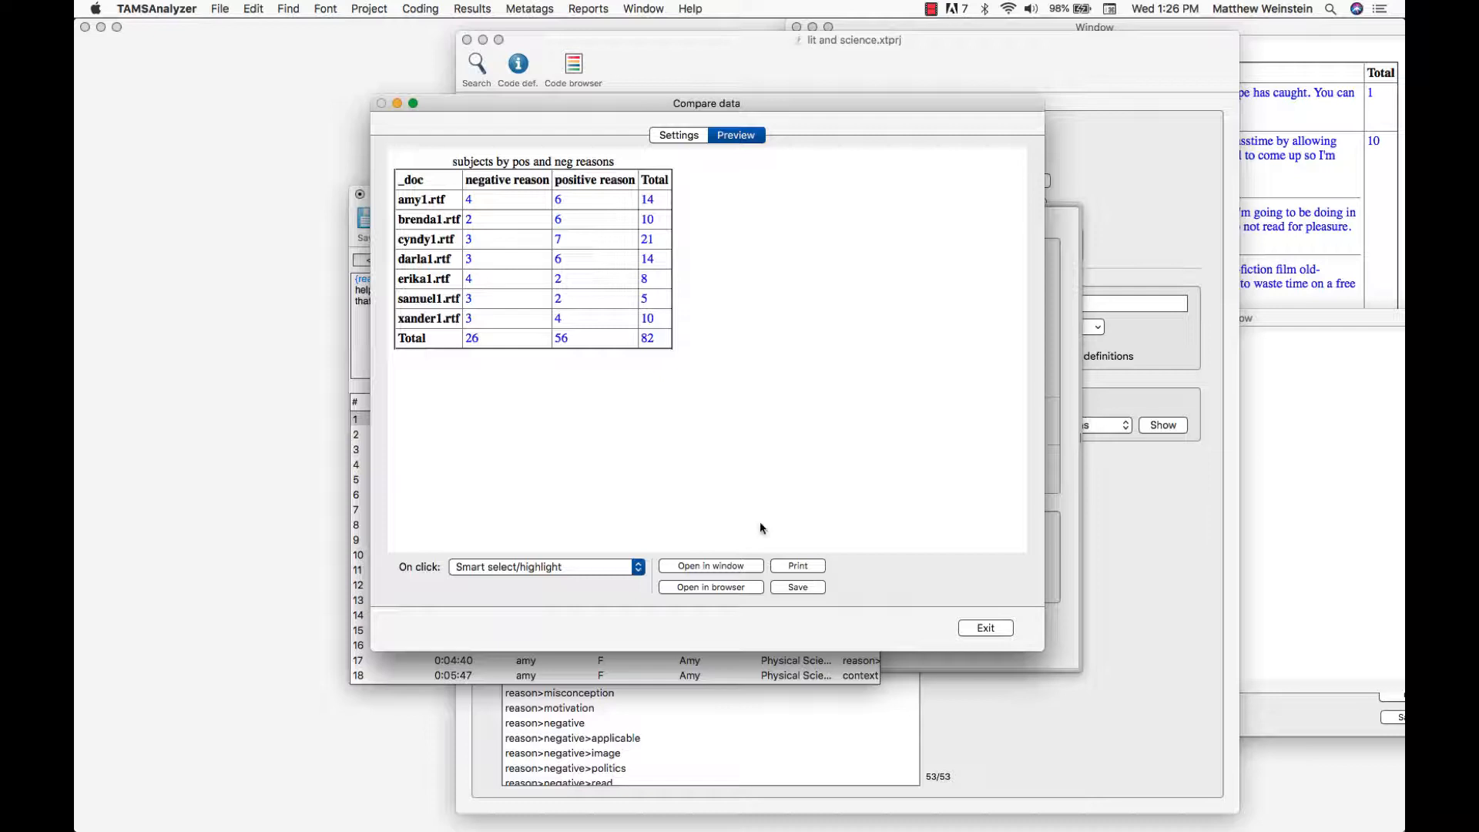
Open the count report in a separate window, shrink it and place it beside the Compare data window
{"action": "left_click", "coordinate": [737, 565]}
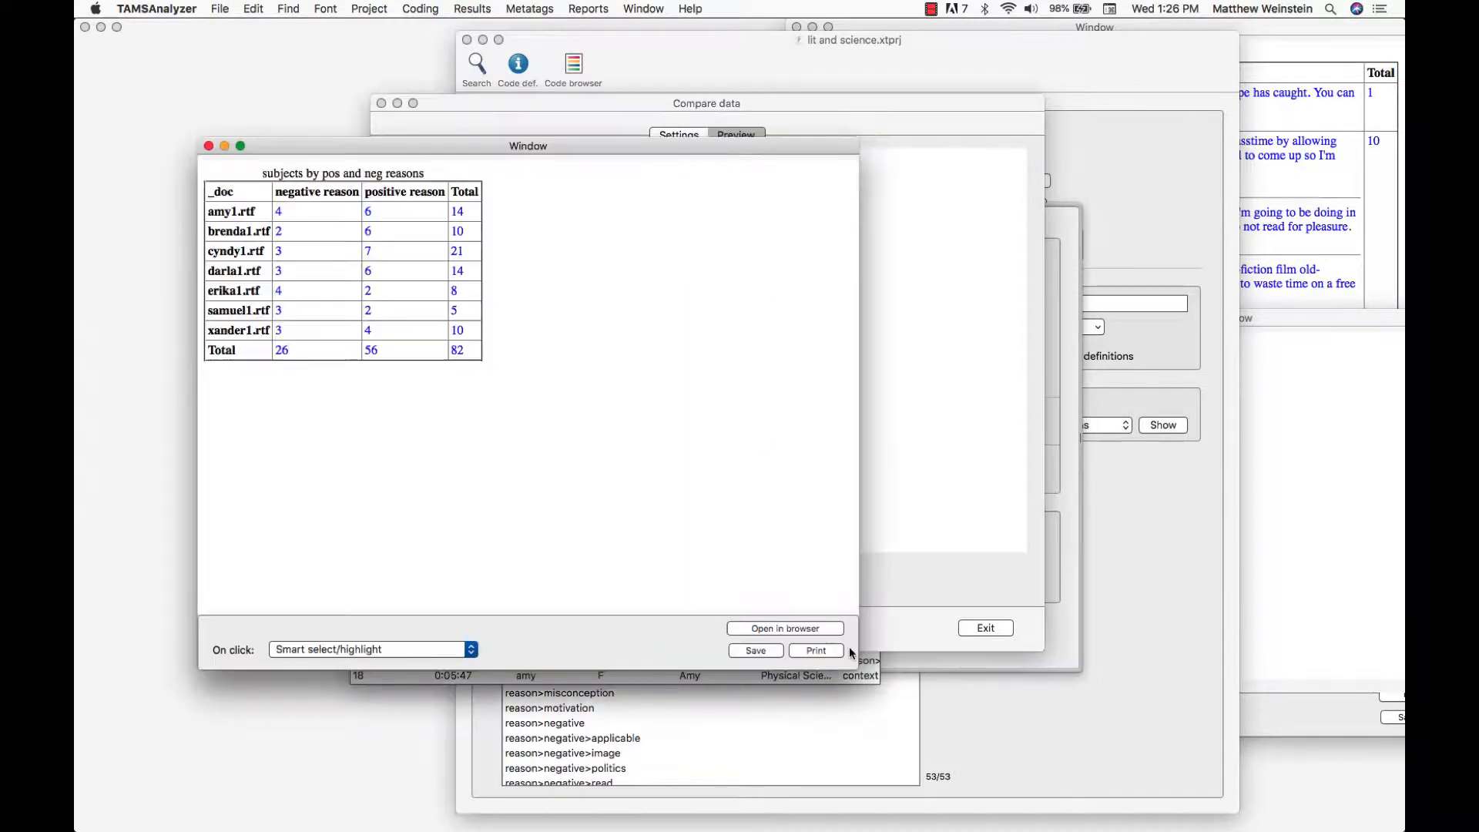
{"action": "left_click_drag", "start_coordinate": [857, 667], "coordinate": [651, 563]}
{"action": "left_click_drag", "start_coordinate": [496, 149], "coordinate": [1174, 68]}
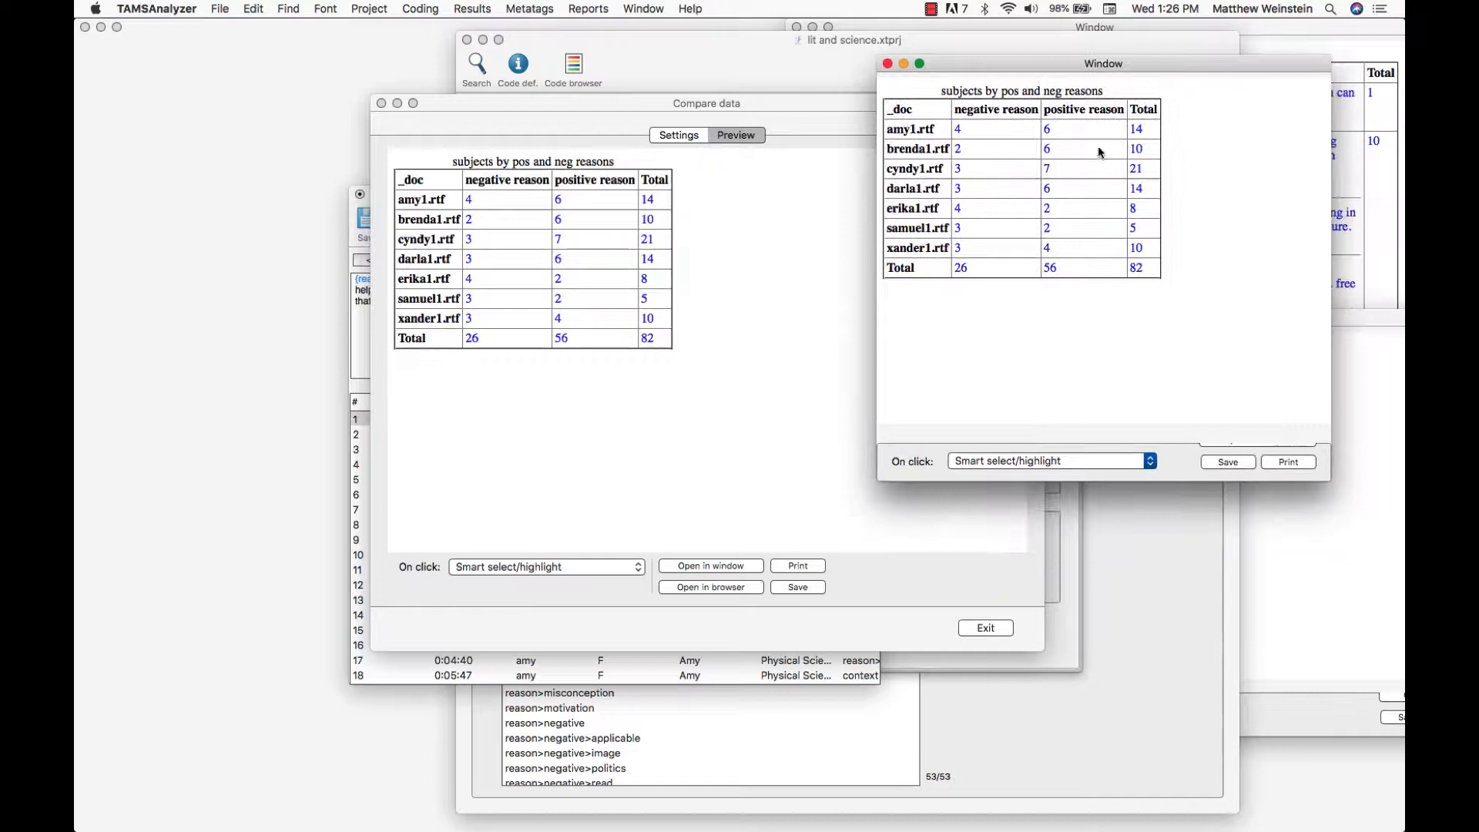
{"action": "left_click", "coordinate": [1137, 130]}
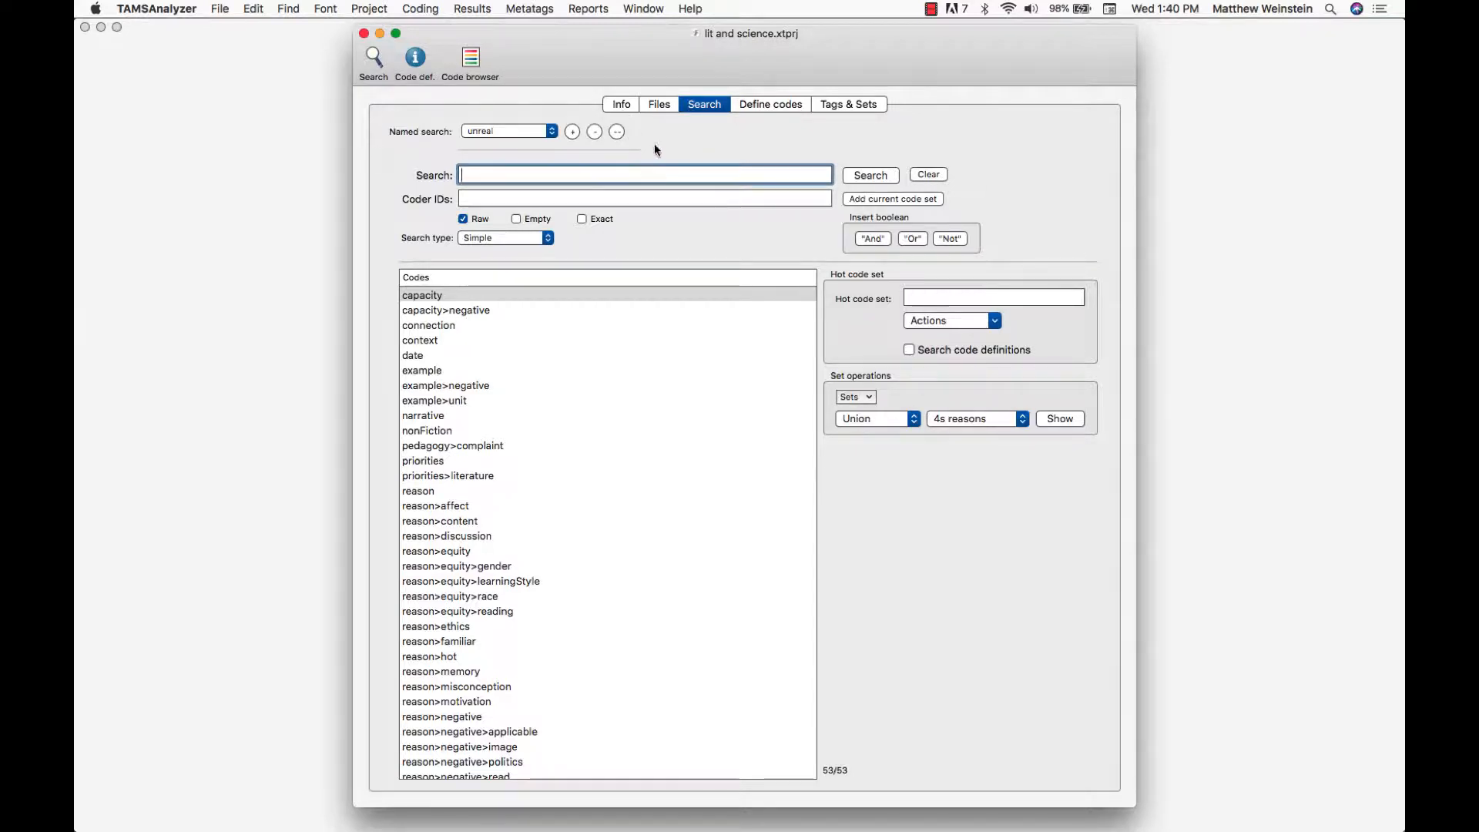
Run a raw project search with an empty search term, reposition the results window and open Compare data for the results
{"action": "left_click", "coordinate": [883, 176]}
{"action": "left_click", "coordinate": [846, 148]}
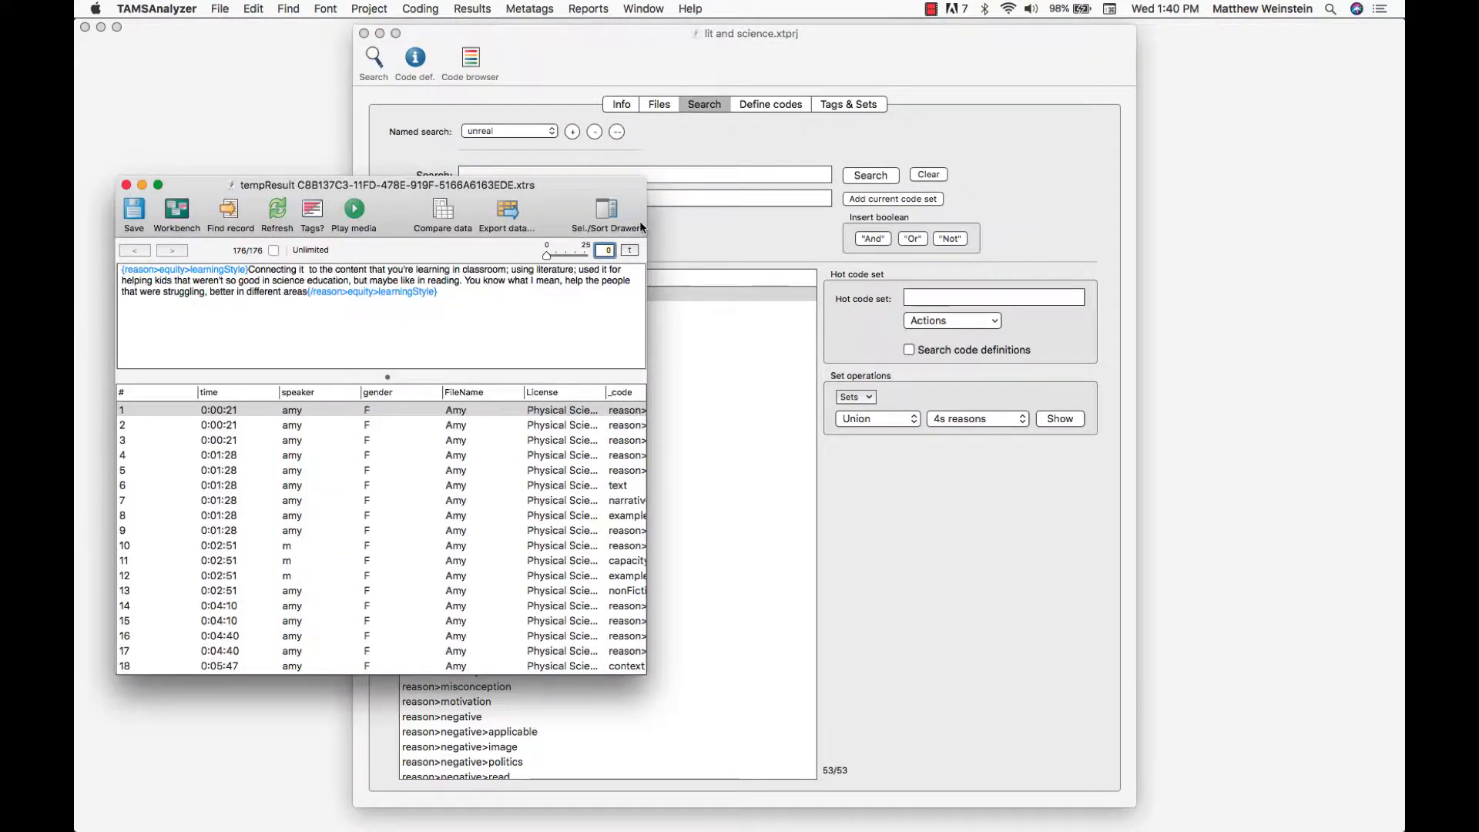
{"action": "left_click_drag", "start_coordinate": [542, 200], "coordinate": [875, 159]}
{"action": "scroll", "coordinate": [796, 405], "scroll_direction": "down", "scroll_amount": 5}
{"action": "scroll", "coordinate": [794, 400], "scroll_direction": "up", "scroll_amount": 5}
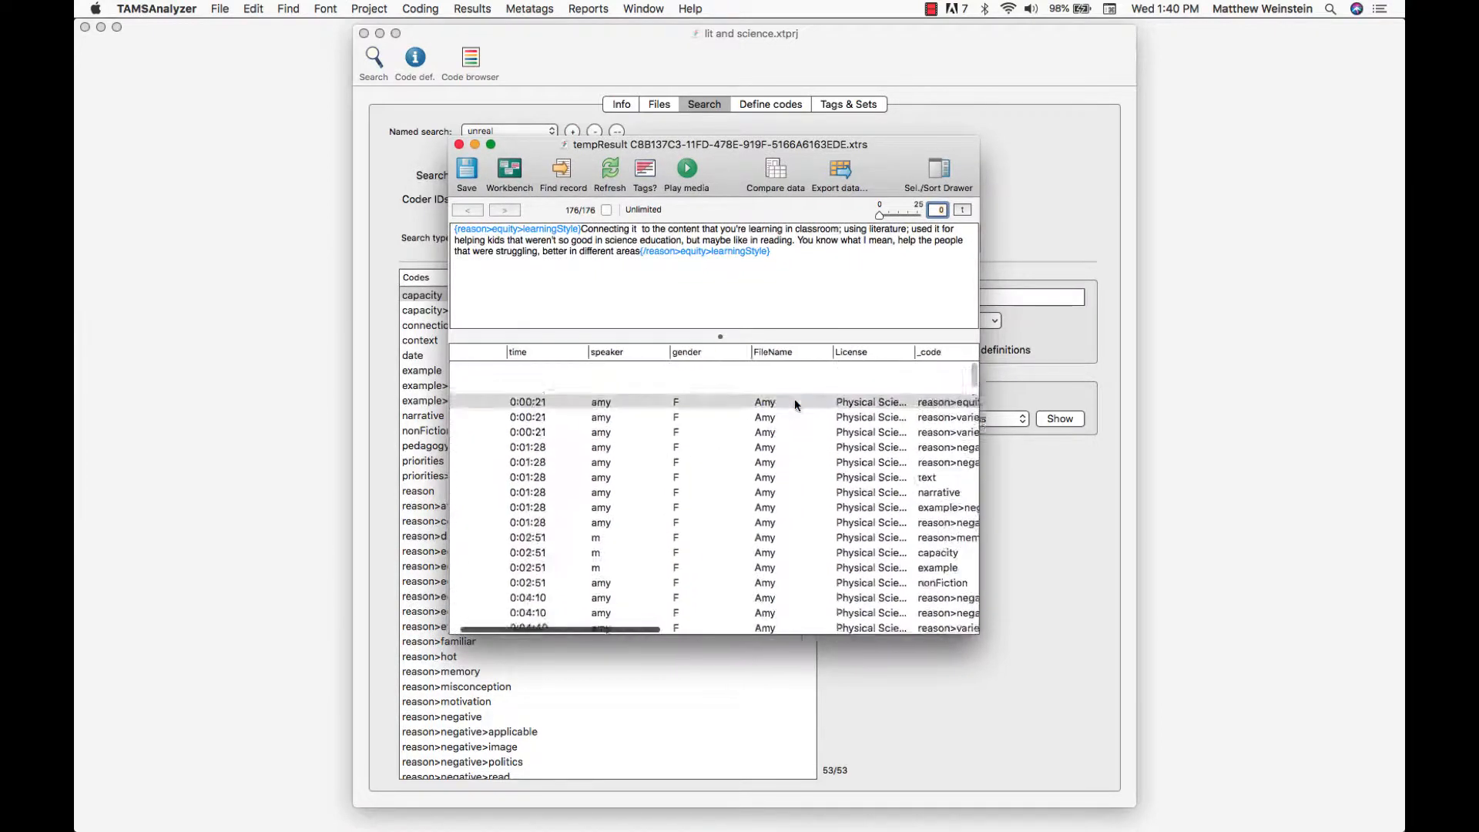
{"action": "left_click", "coordinate": [786, 173]}
{"action": "left_click_drag", "start_coordinate": [639, 192], "coordinate": [894, 171]}
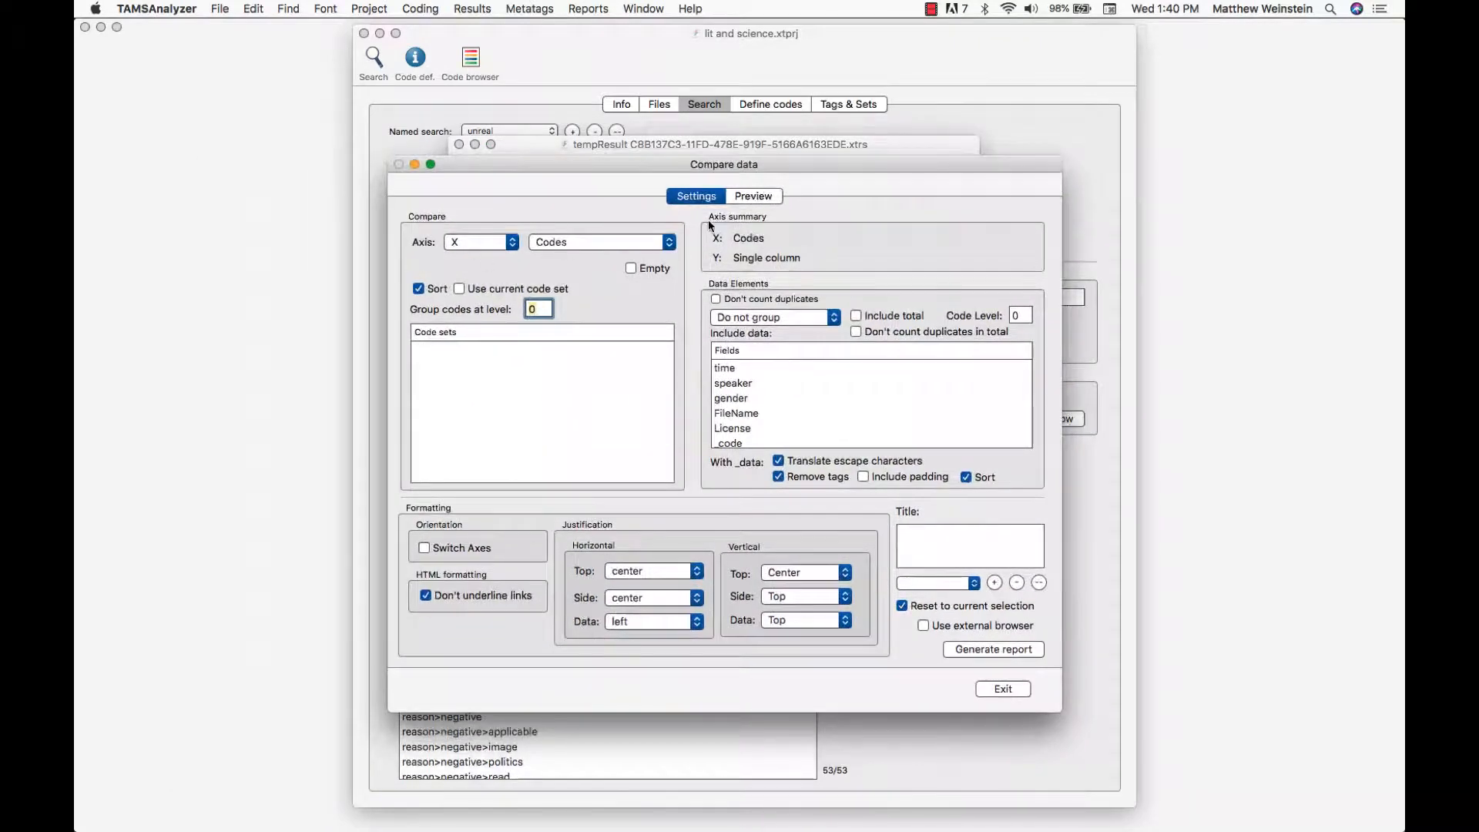
Switch to the Y axis, turn on Switch Axes and title the single column Total Count, leaving its value empty
{"action": "left_click", "coordinate": [501, 242]}
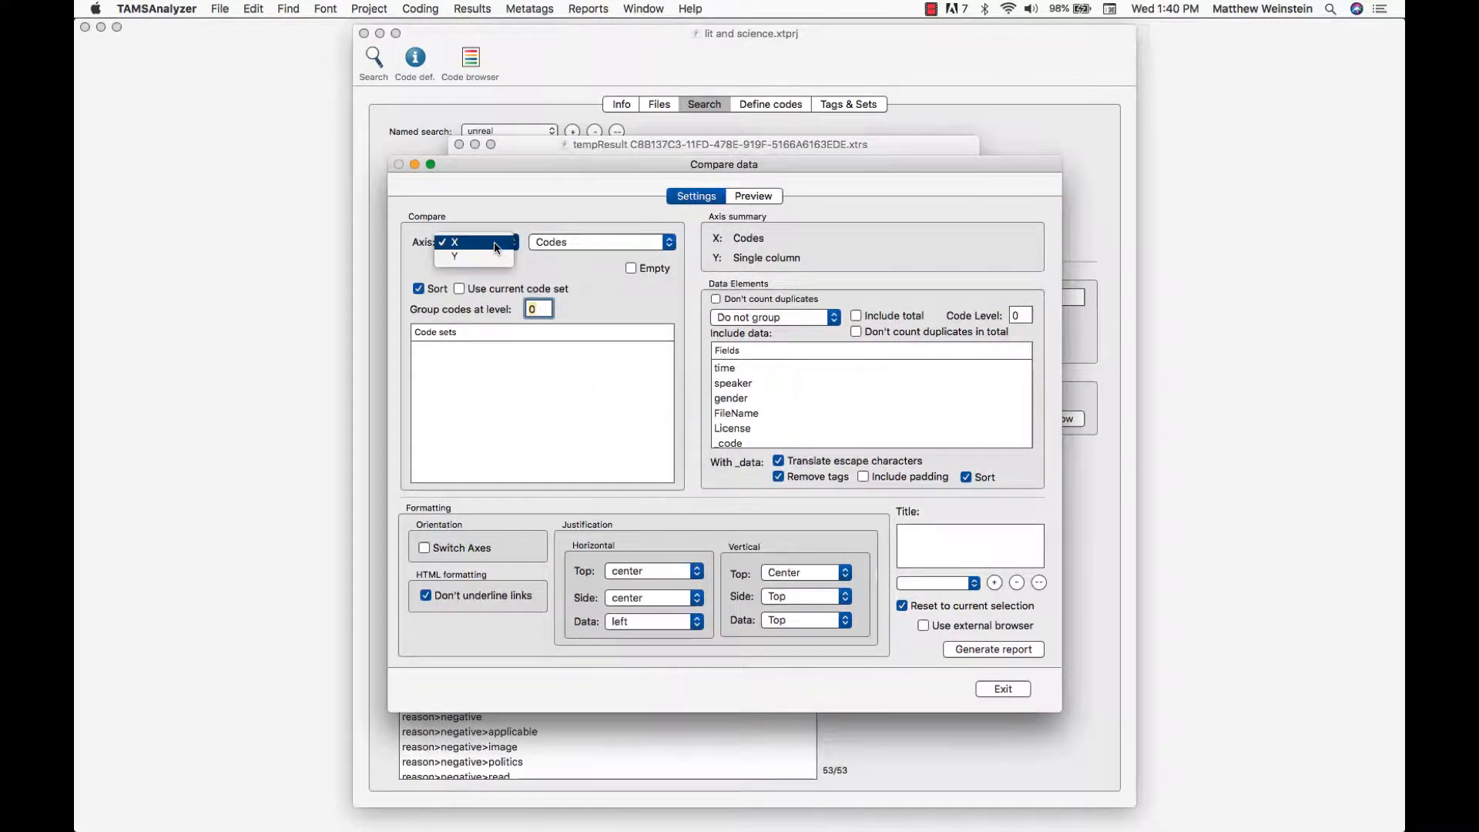
{"action": "left_click", "coordinate": [485, 257]}
{"action": "left_click", "coordinate": [481, 551]}
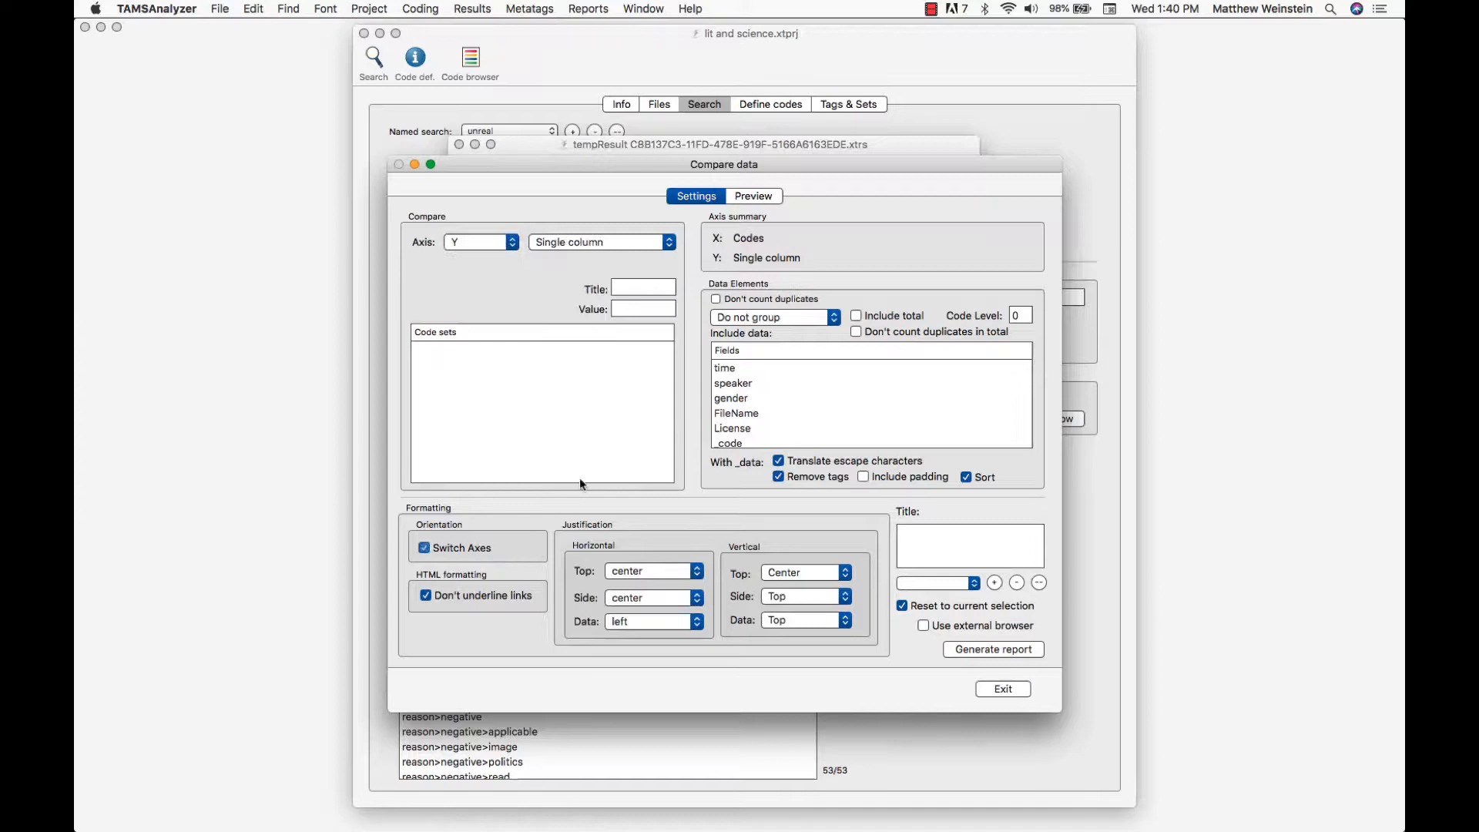
{"action": "left_click", "coordinate": [664, 288]}
{"action": "type", "text": "Total Count"}
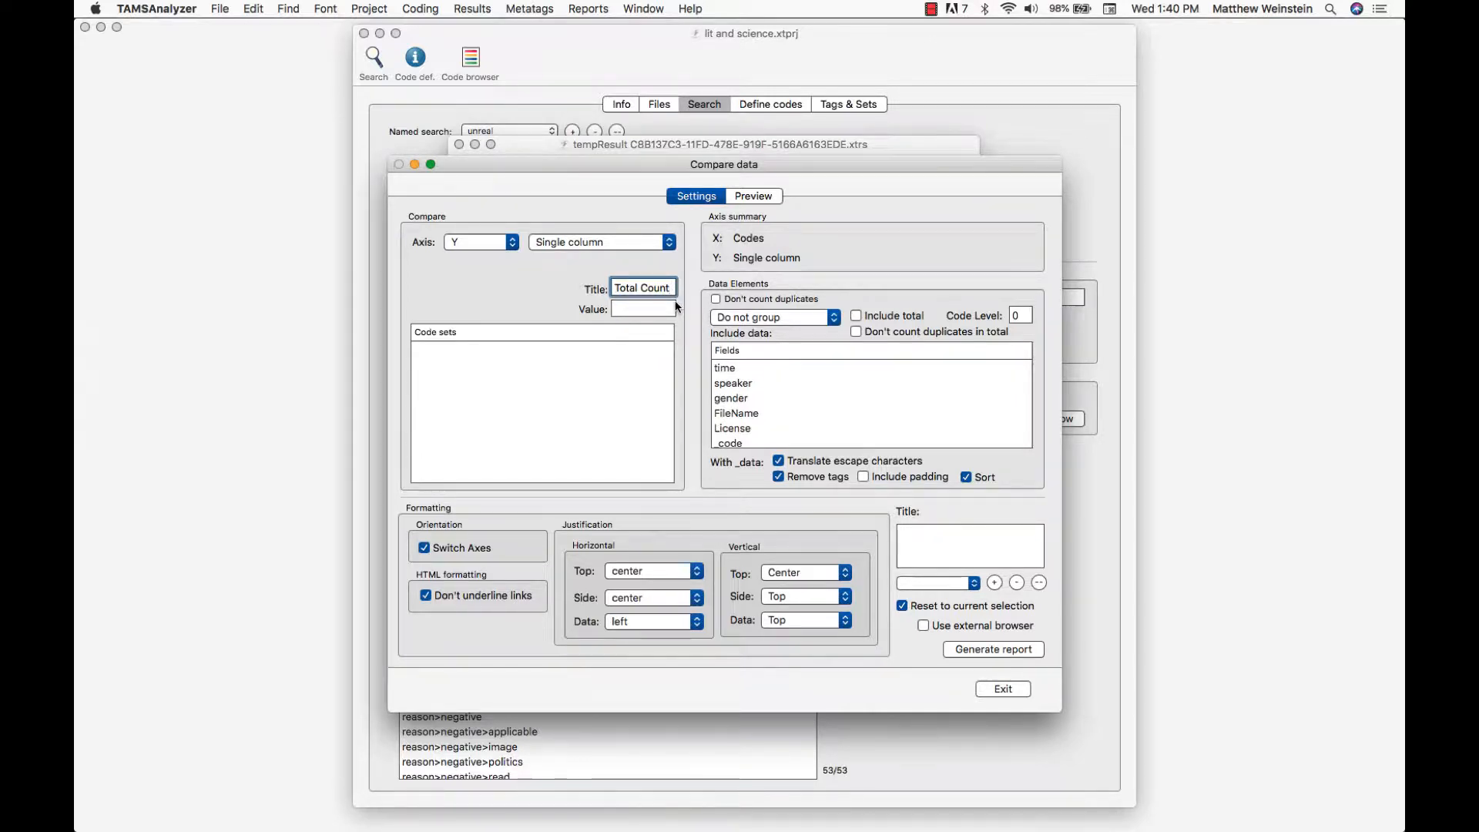
{"action": "left_click", "coordinate": [664, 312]}
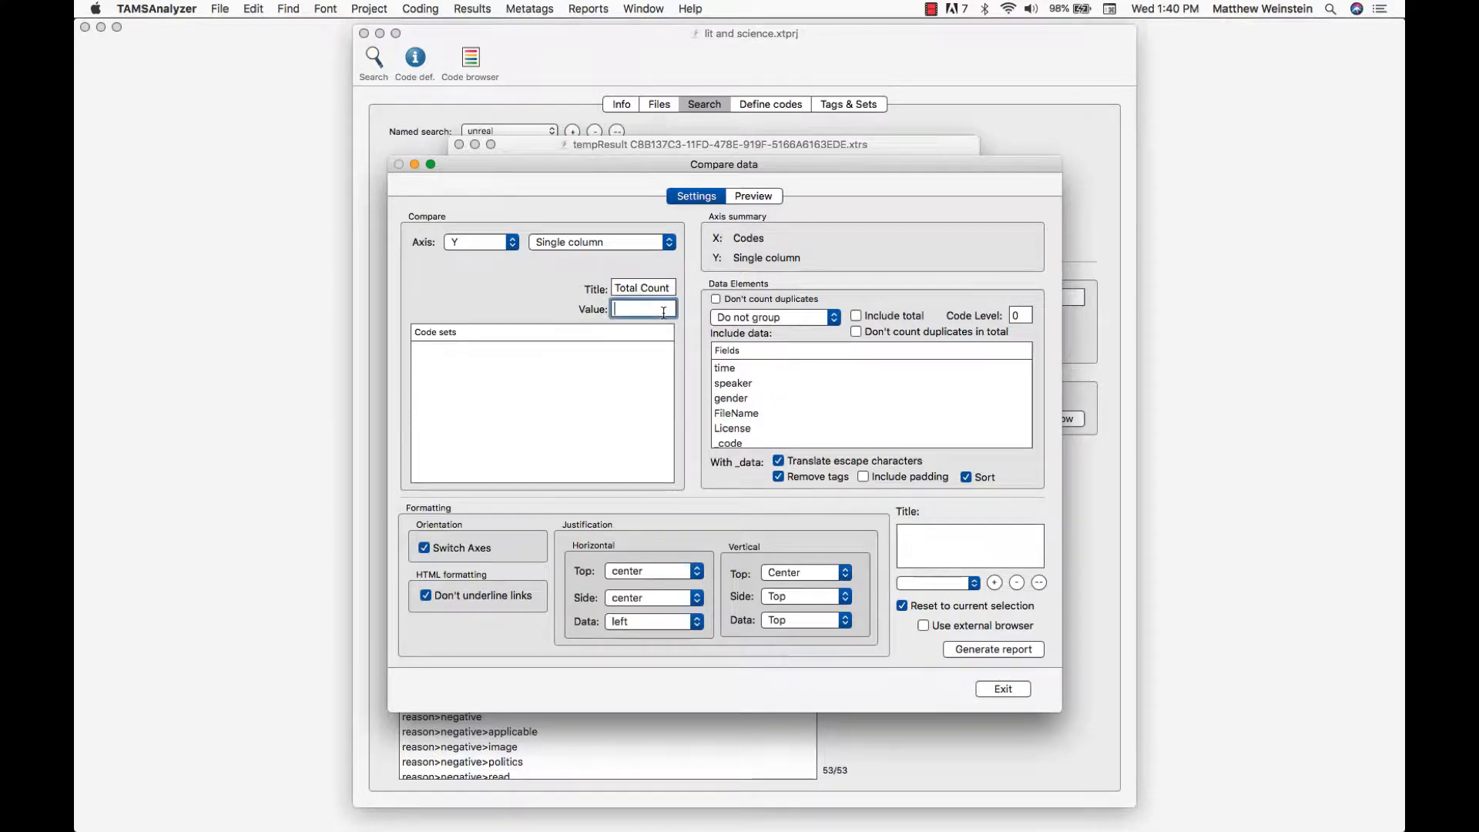
Set the data grouping to Count only and include the _code field as the data element
{"action": "left_click", "coordinate": [773, 322]}
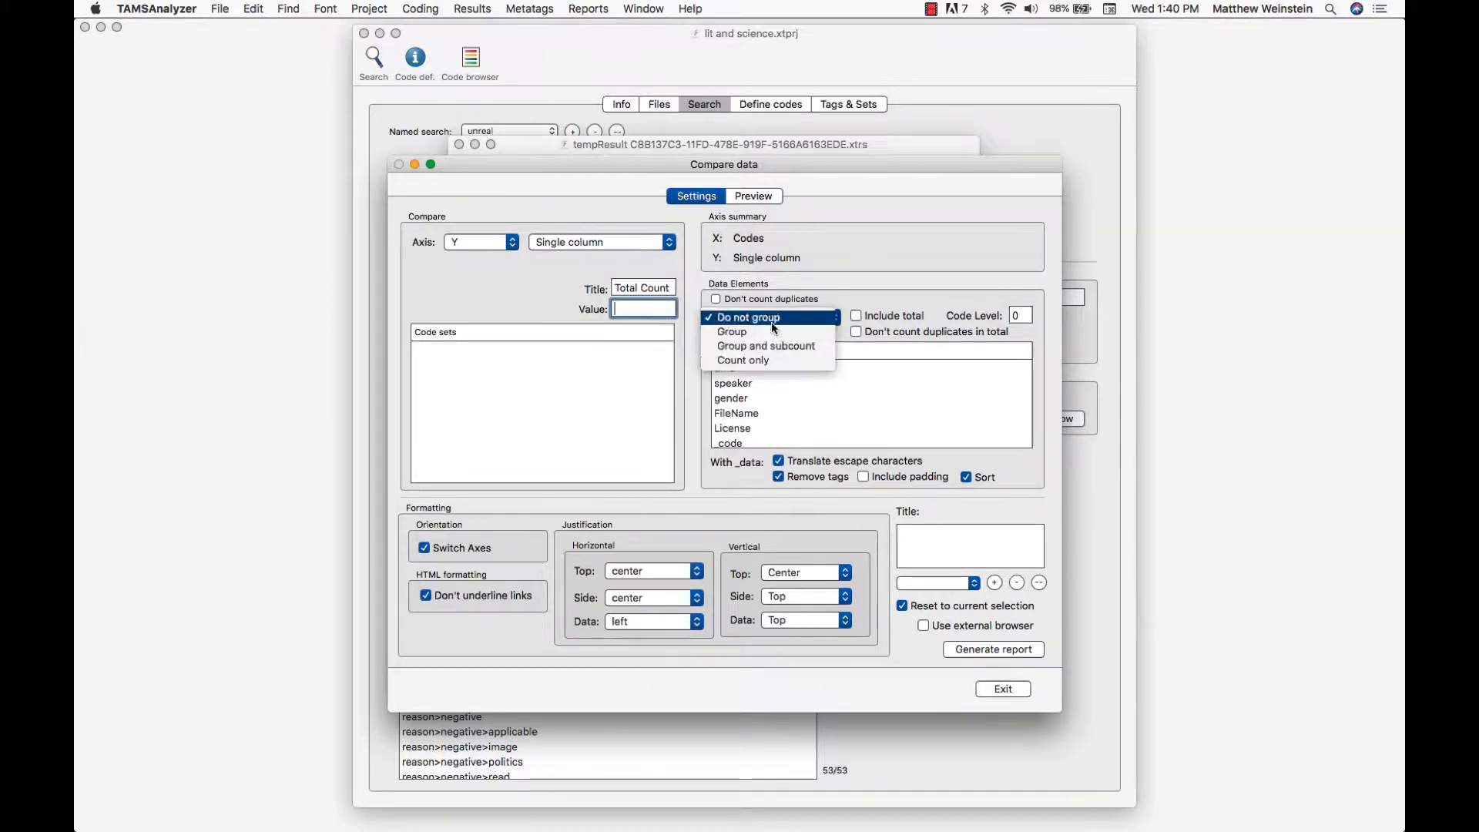
{"action": "left_click", "coordinate": [774, 358]}
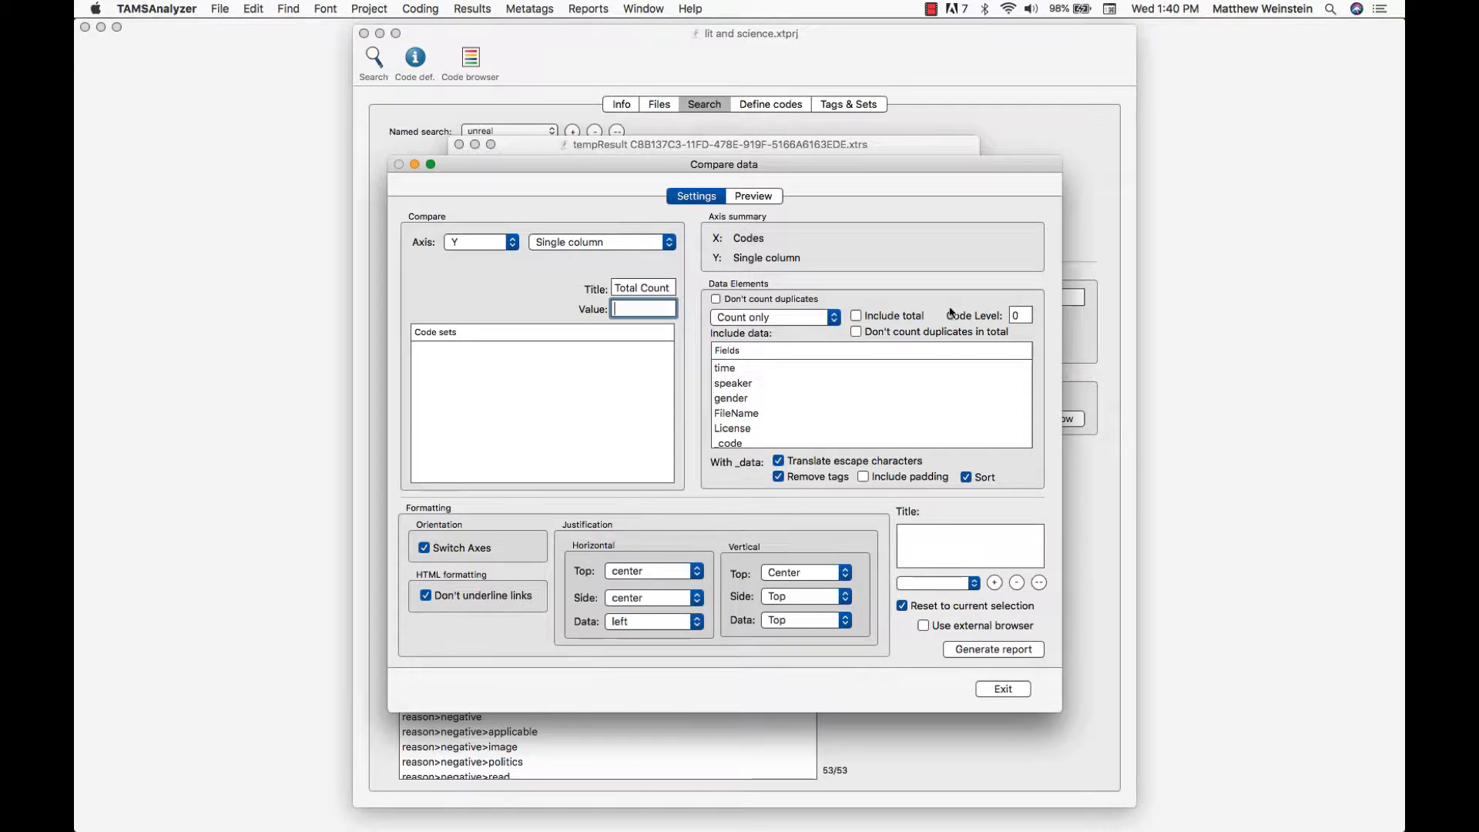
{"action": "left_click", "coordinate": [743, 442]}
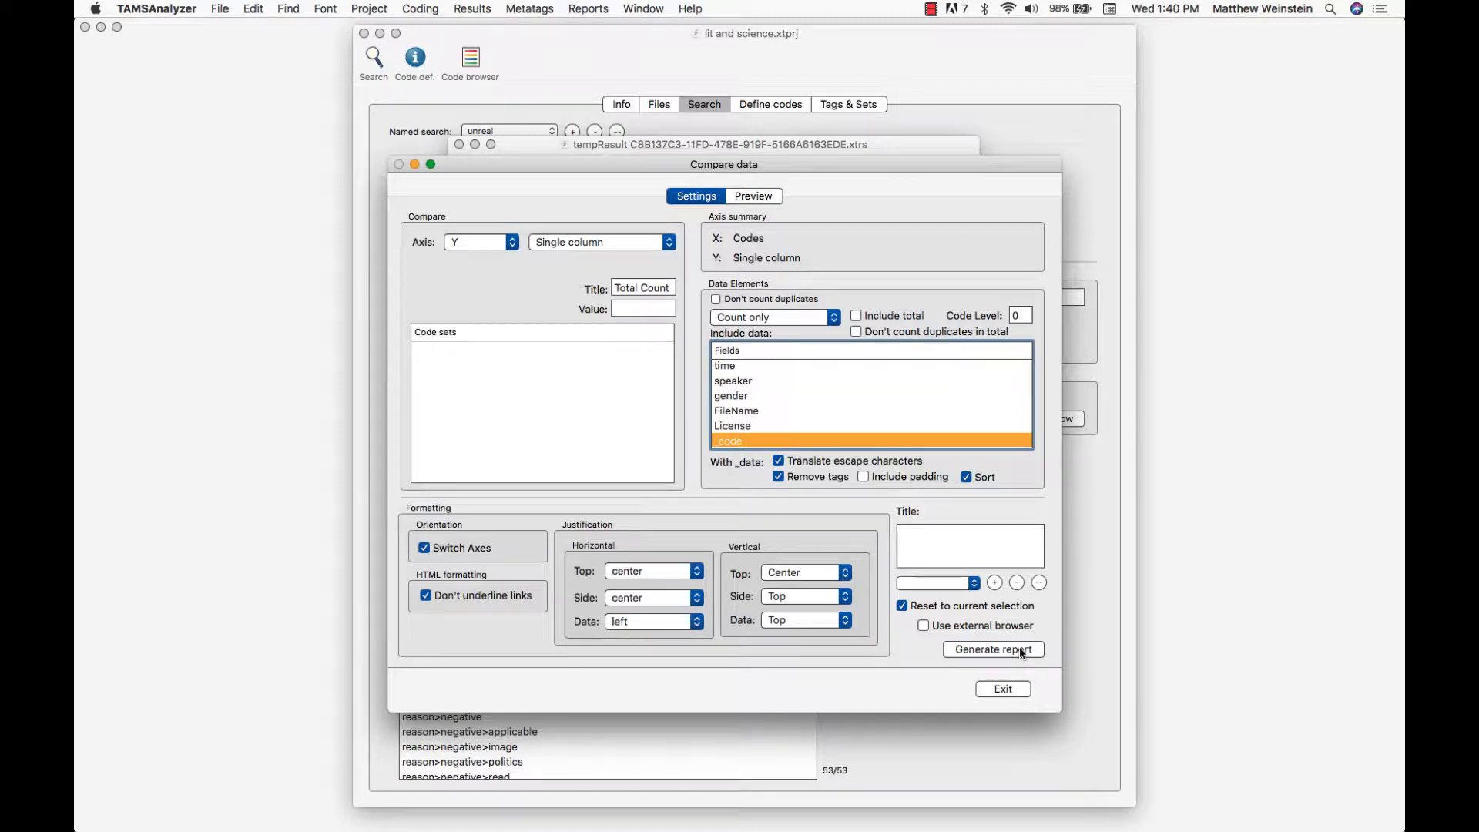
Title the report "Code count in my data" and generate it
{"action": "left_click", "coordinate": [973, 540]}
{"action": "type", "text": "Code count im"}
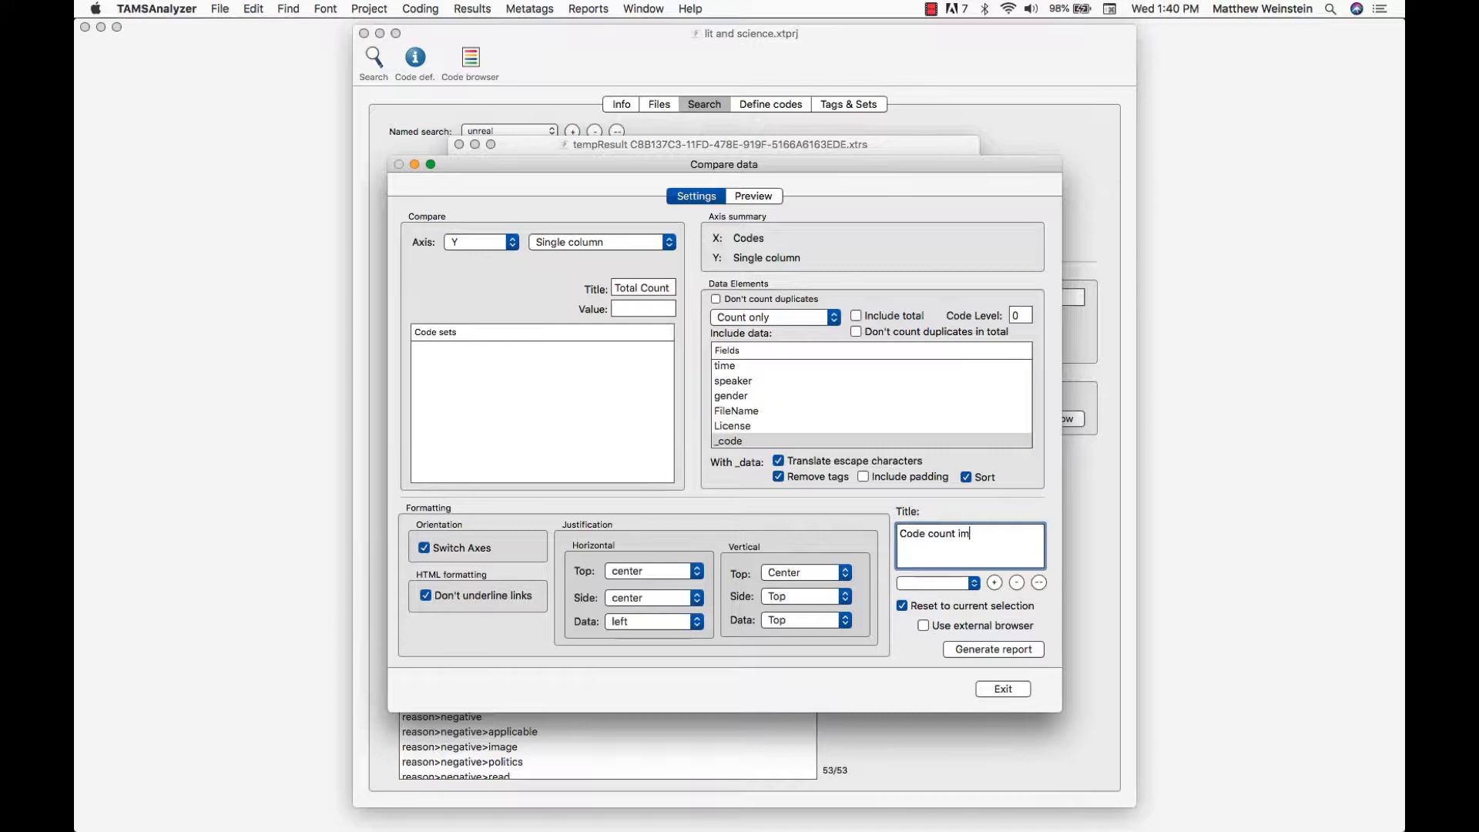
{"action": "type", "text": " my dat"}
{"action": "left_click", "coordinate": [994, 648]}
{"action": "key", "text": "Tab"}
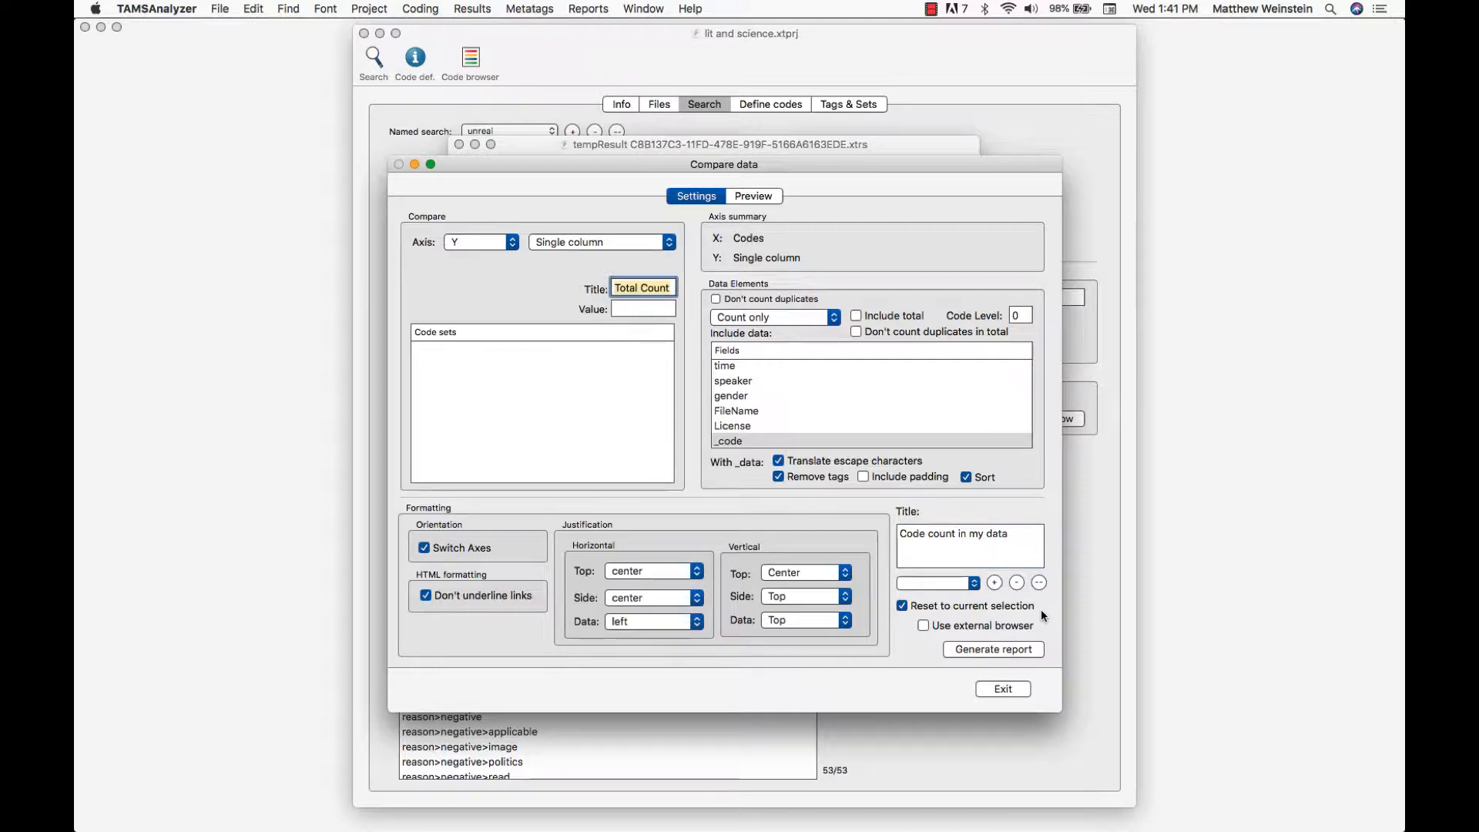
{"action": "left_click", "coordinate": [1018, 652]}
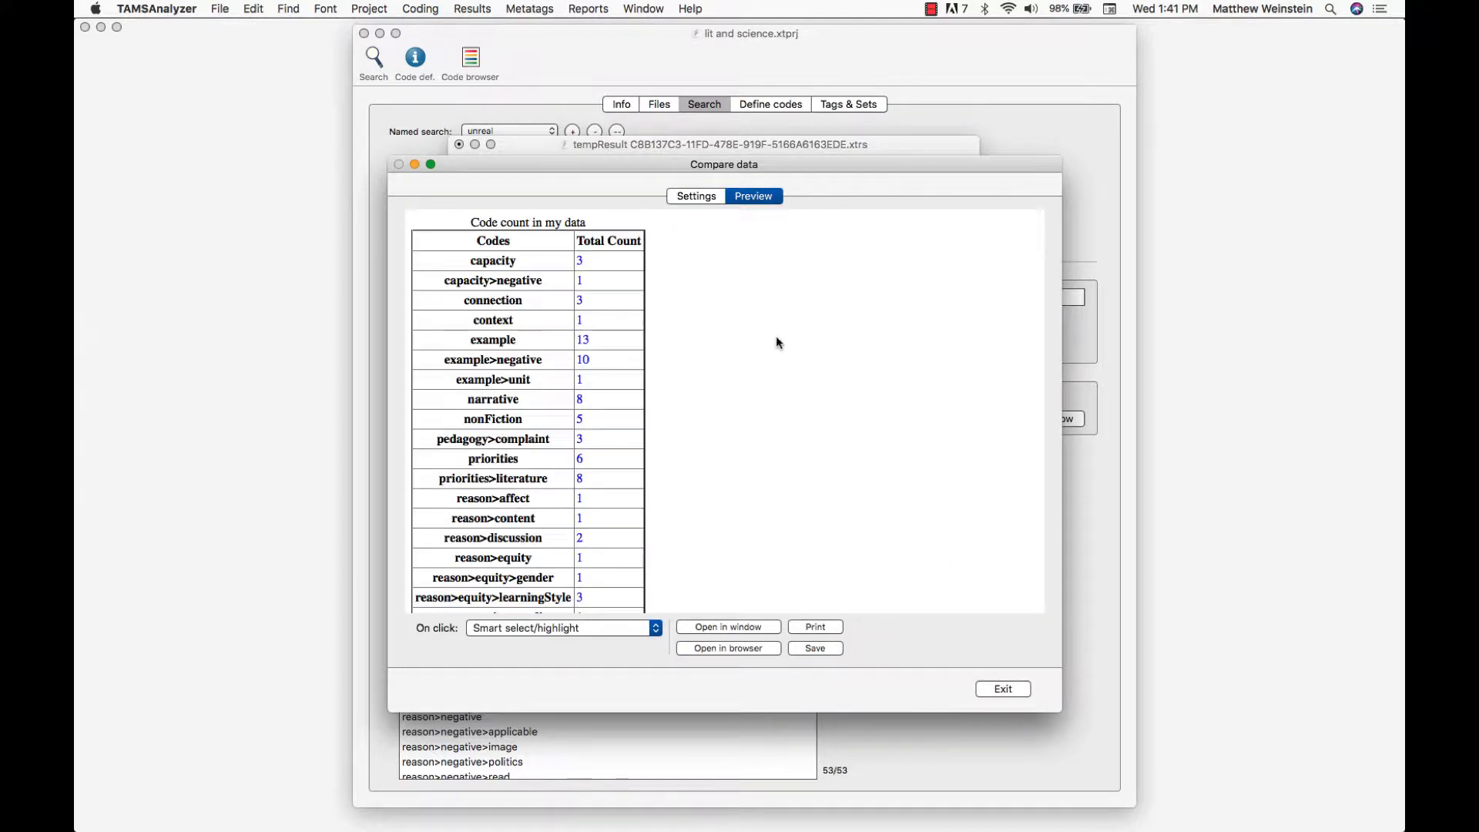
Review the Total Count of every code through the whole report and return to the report settings
{"action": "scroll", "coordinate": [701, 281], "scroll_direction": "down", "scroll_amount": 15}
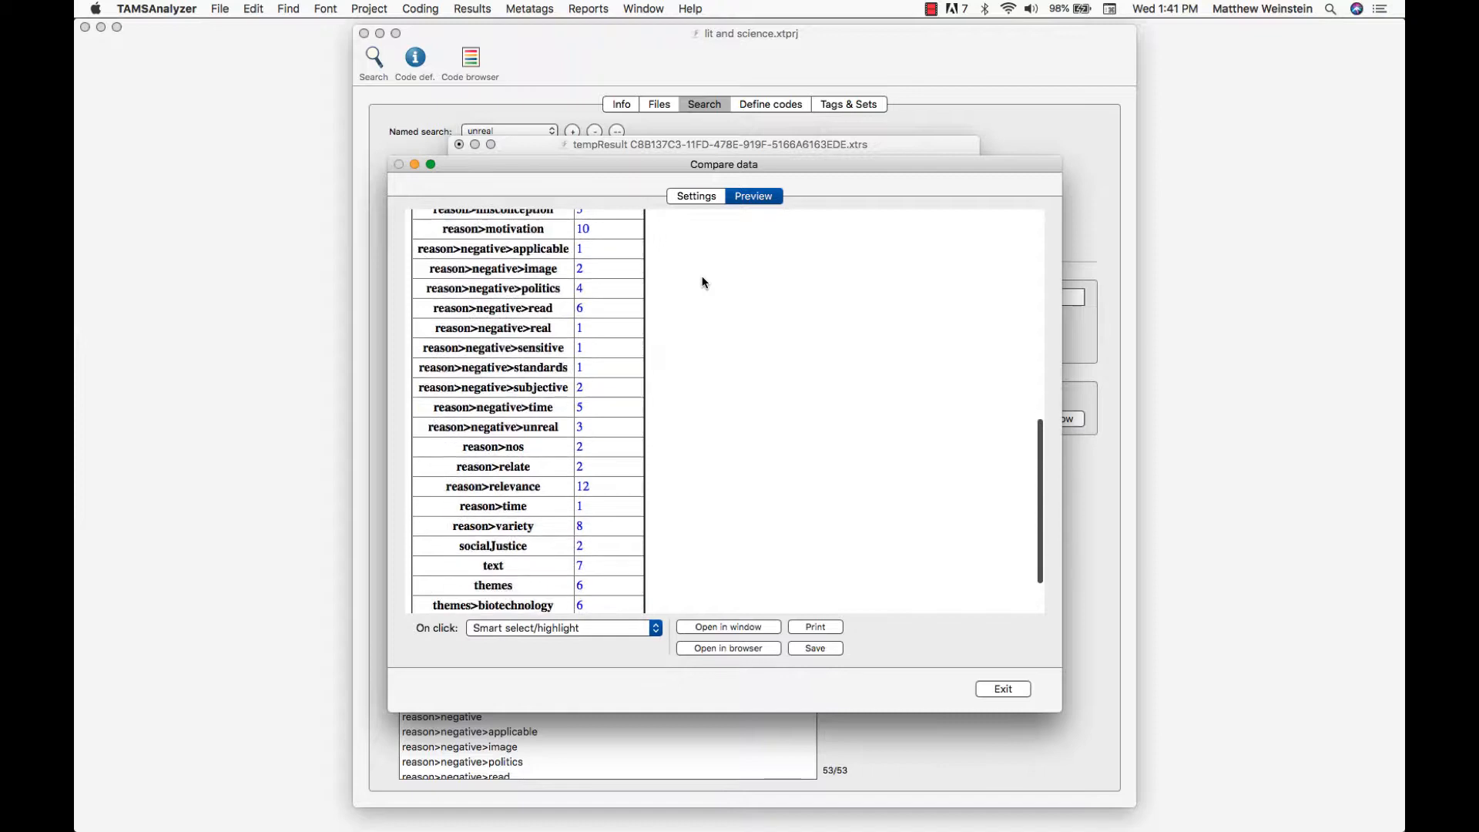
{"action": "scroll", "coordinate": [703, 283], "scroll_direction": "up", "scroll_amount": 10}
{"action": "scroll", "coordinate": [702, 282], "scroll_direction": "up", "scroll_amount": 5}
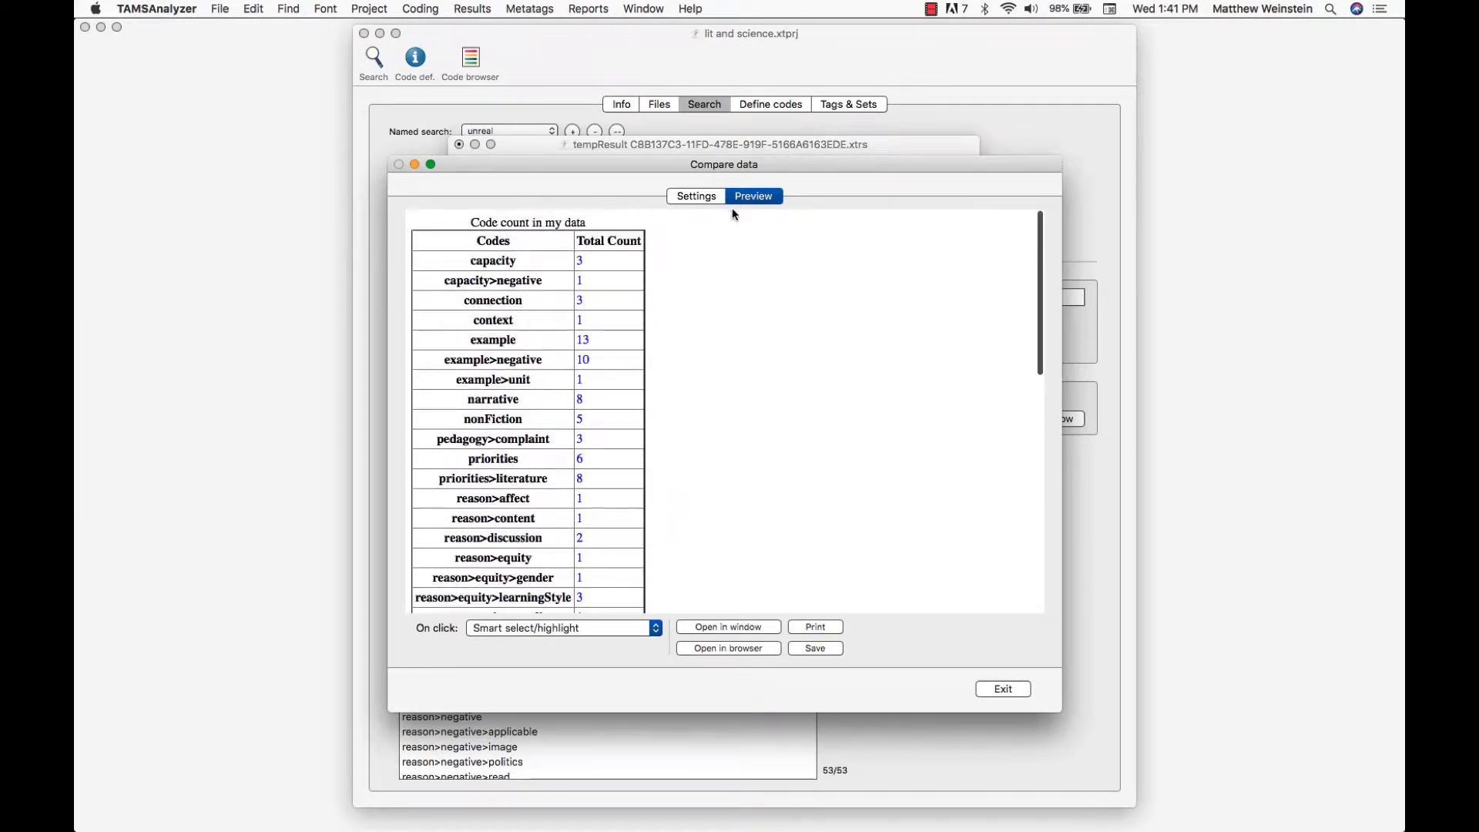
{"action": "scroll", "coordinate": [760, 354], "scroll_direction": "down", "scroll_amount": 15}
{"action": "scroll", "coordinate": [760, 353], "scroll_direction": "up", "scroll_amount": 15}
{"action": "scroll", "coordinate": [759, 357], "scroll_direction": "down", "scroll_amount": 3}
{"action": "scroll", "coordinate": [760, 357], "scroll_direction": "up", "scroll_amount": 3}
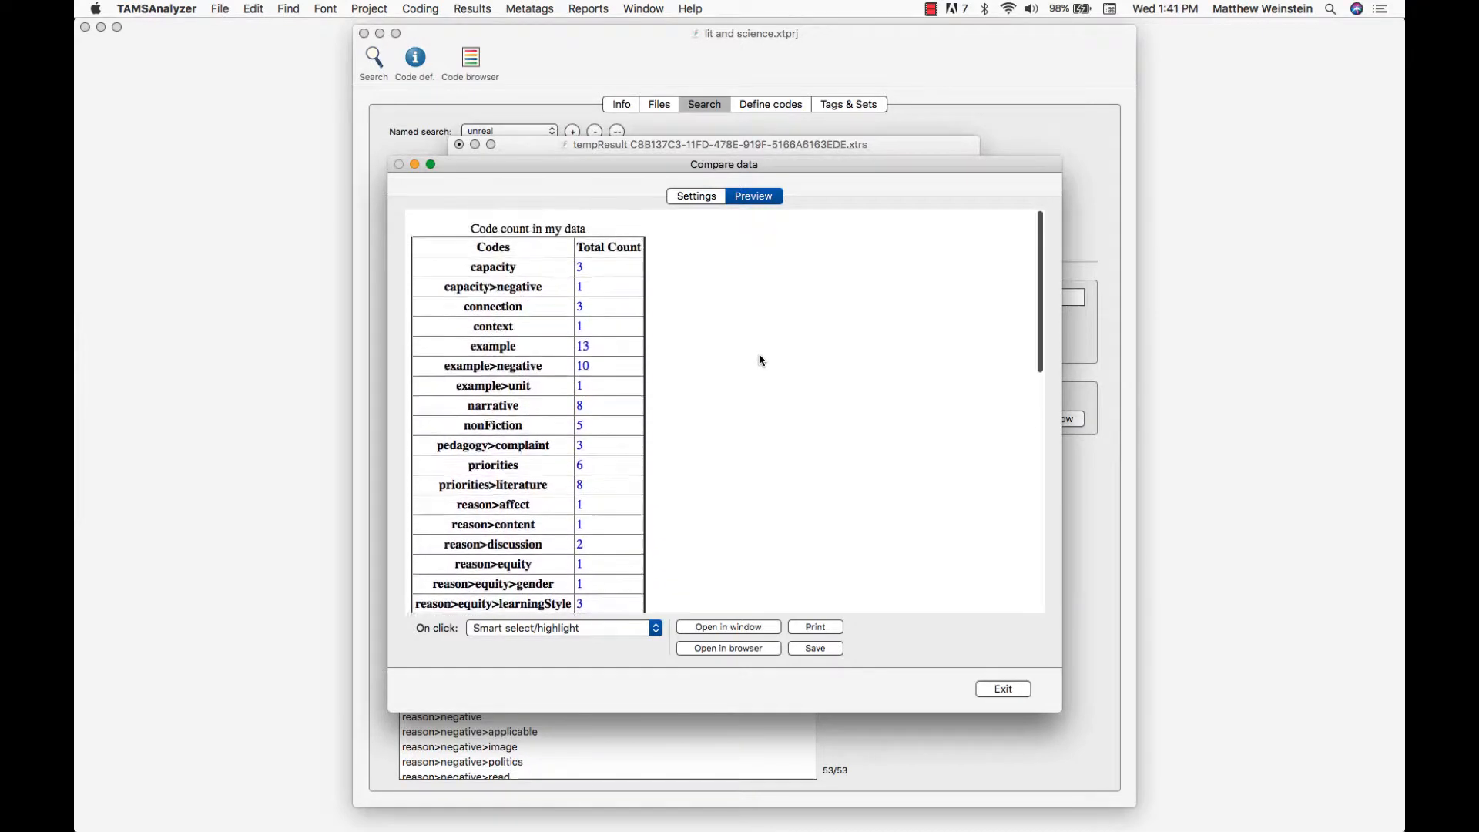
{"action": "scroll", "coordinate": [760, 356], "scroll_direction": "down", "scroll_amount": 10}
{"action": "scroll", "coordinate": [760, 357], "scroll_direction": "up", "scroll_amount": 10}
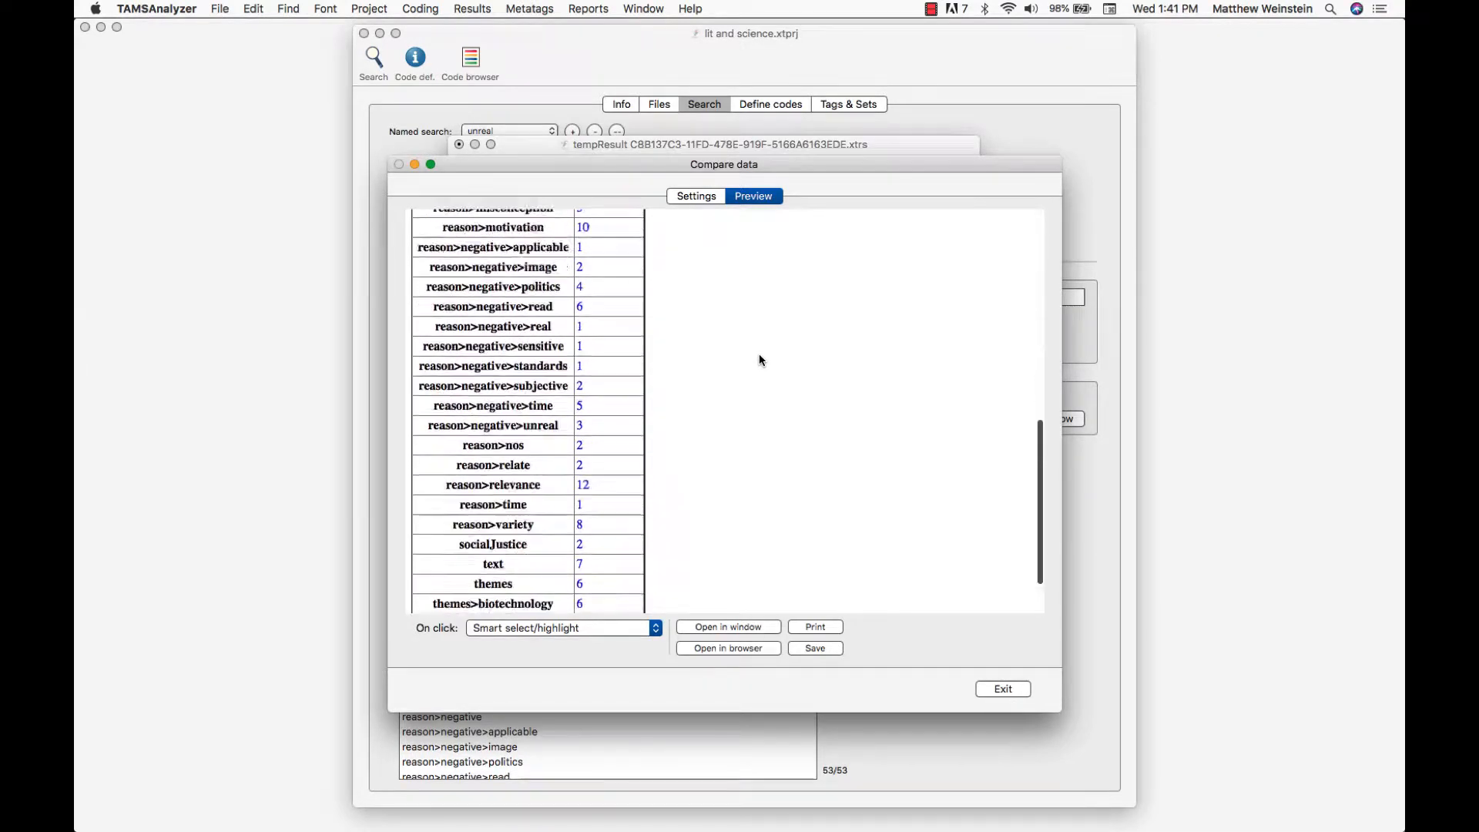
{"action": "scroll", "coordinate": [759, 360], "scroll_direction": "down", "scroll_amount": 1}
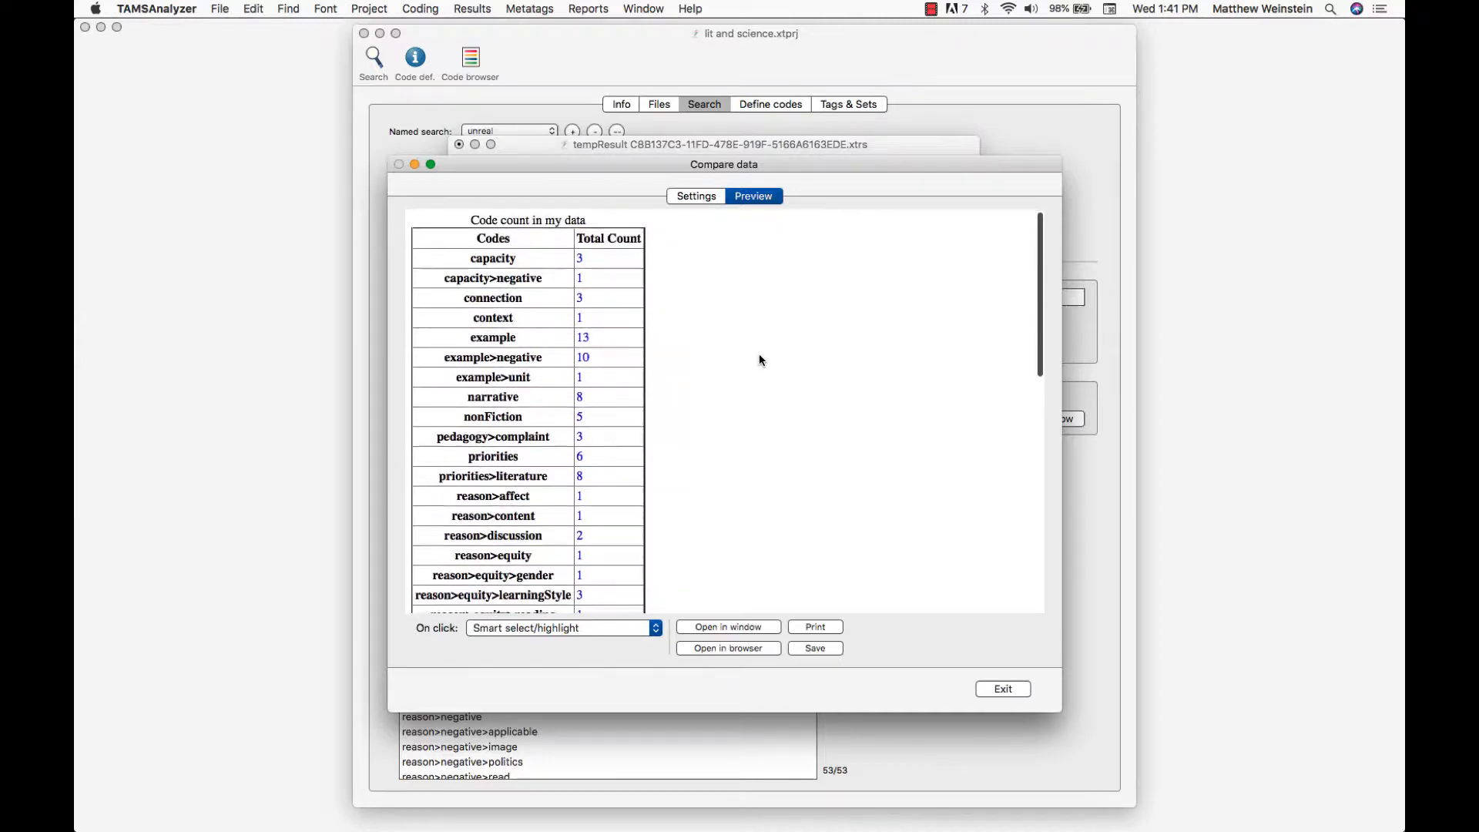
{"action": "scroll", "coordinate": [759, 360], "scroll_direction": "down", "scroll_amount": 10}
{"action": "scroll", "coordinate": [760, 356], "scroll_direction": "up", "scroll_amount": 10}
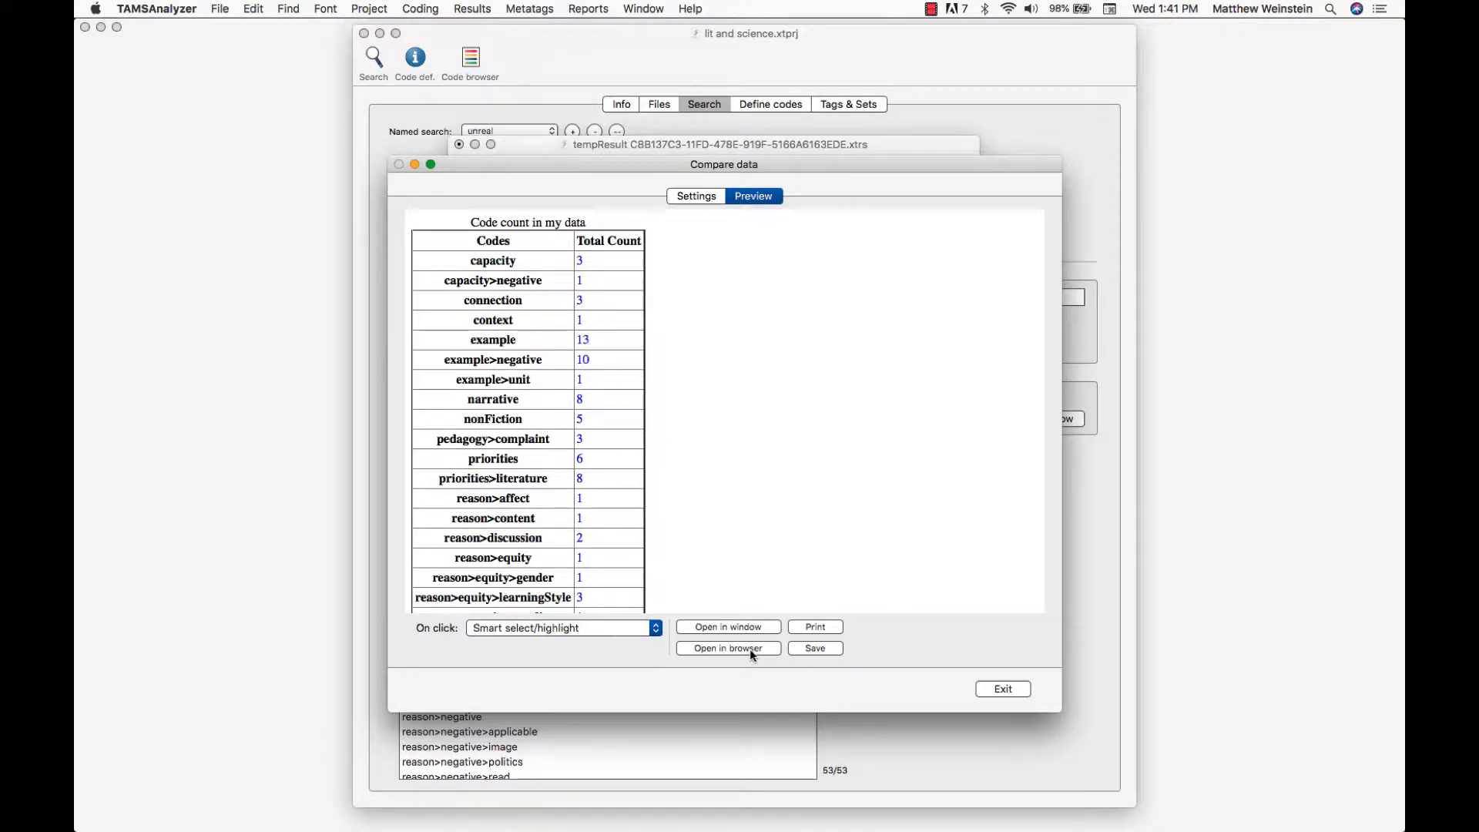
{"action": "scroll", "coordinate": [752, 315], "scroll_direction": "down", "scroll_amount": 5}
{"action": "scroll", "coordinate": [752, 315], "scroll_direction": "up", "scroll_amount": 5}
{"action": "left_click_drag", "start_coordinate": [678, 280], "coordinate": [728, 290]}
{"action": "scroll", "coordinate": [728, 290], "scroll_direction": "down", "scroll_amount": 10}
{"action": "scroll", "coordinate": [730, 295], "scroll_direction": "up", "scroll_amount": 8}
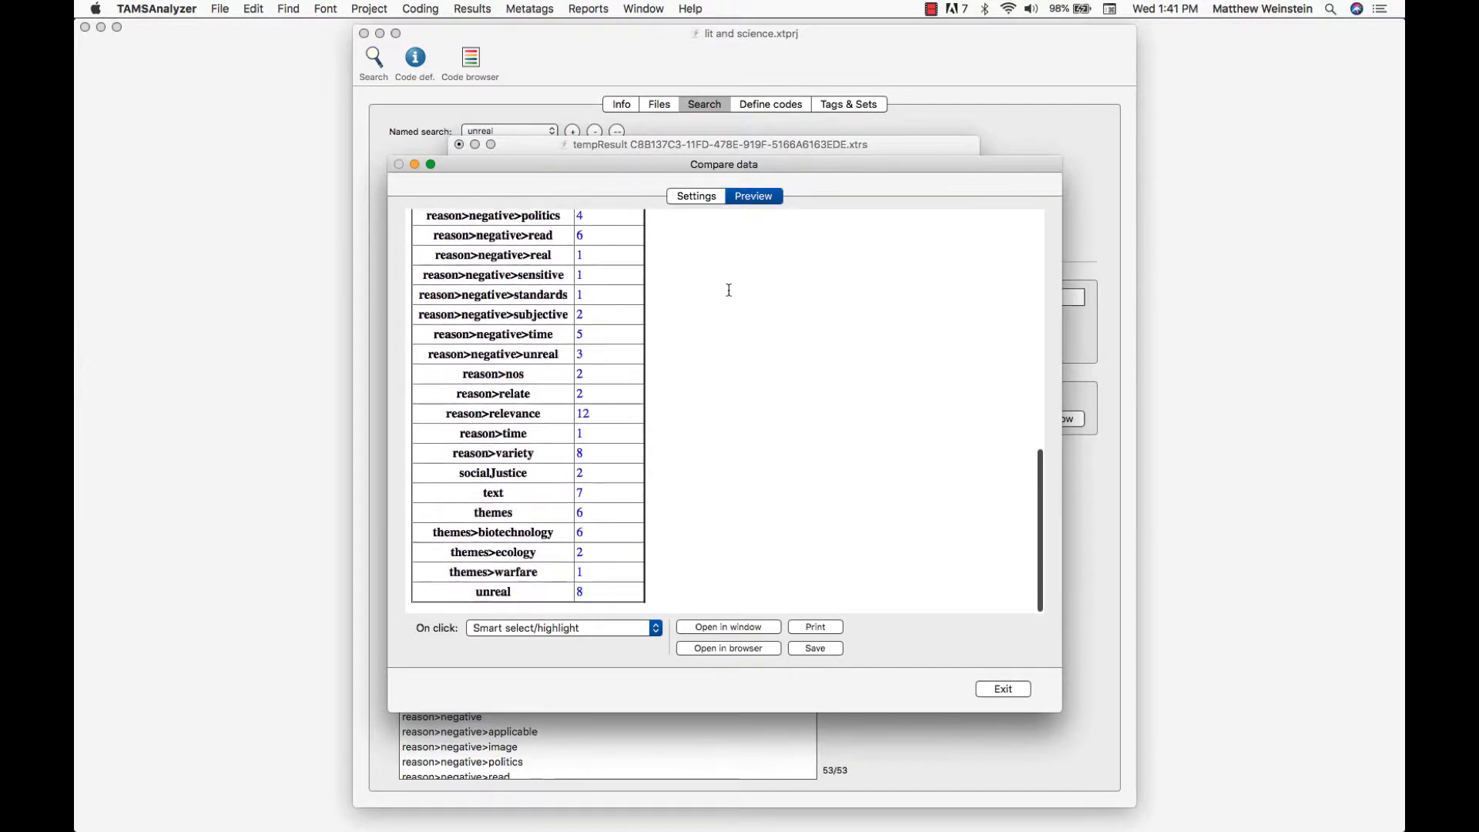
{"action": "scroll", "coordinate": [730, 295], "scroll_direction": "up", "scroll_amount": 3}
{"action": "scroll", "coordinate": [730, 296], "scroll_direction": "down", "scroll_amount": 10}
{"action": "scroll", "coordinate": [730, 296], "scroll_direction": "up", "scroll_amount": 10}
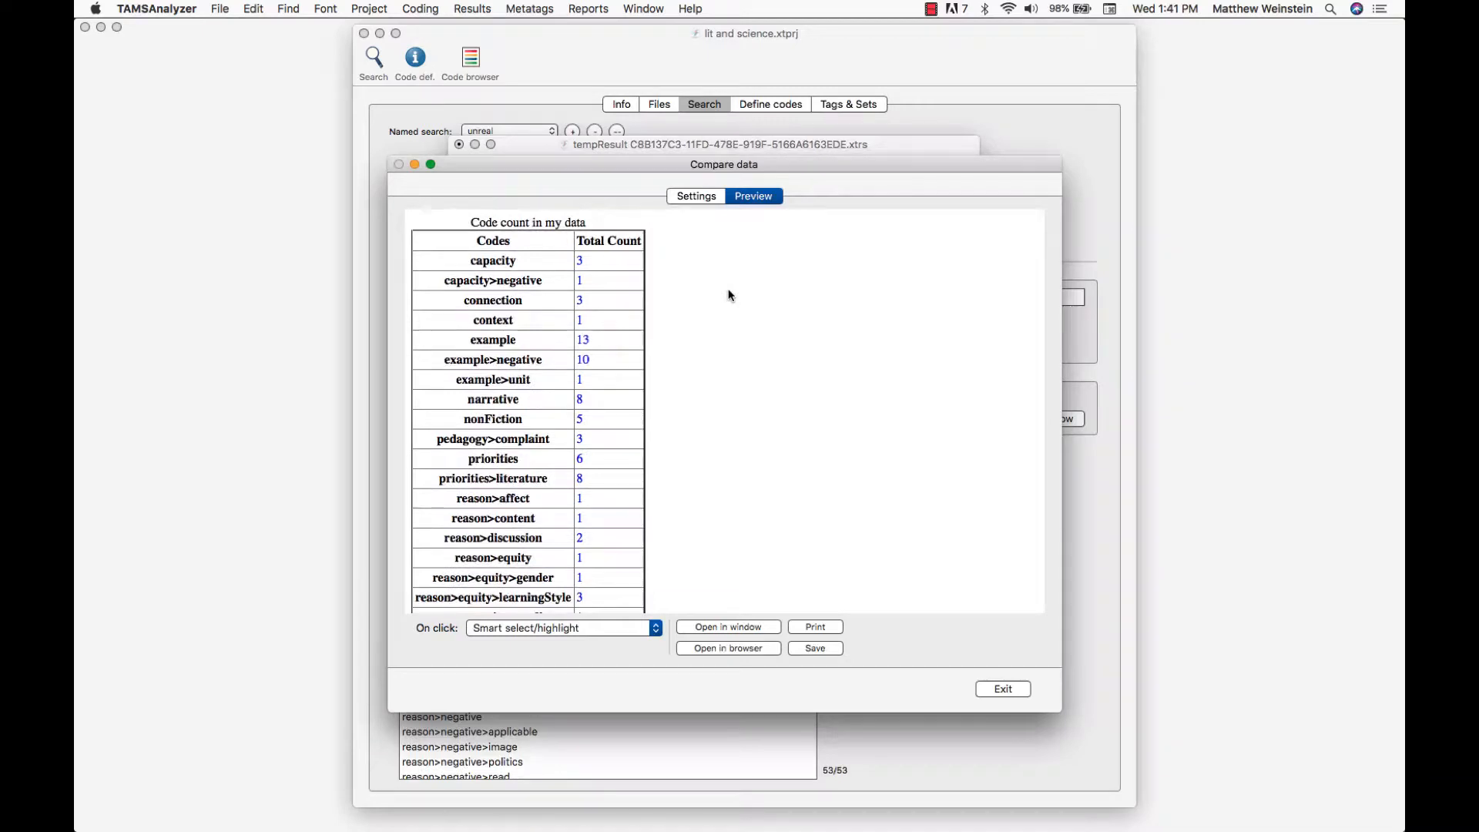
{"action": "scroll", "coordinate": [740, 311], "scroll_direction": "down", "scroll_amount": 10}
{"action": "scroll", "coordinate": [740, 310], "scroll_direction": "up", "scroll_amount": 10}
{"action": "left_click", "coordinate": [695, 196]}
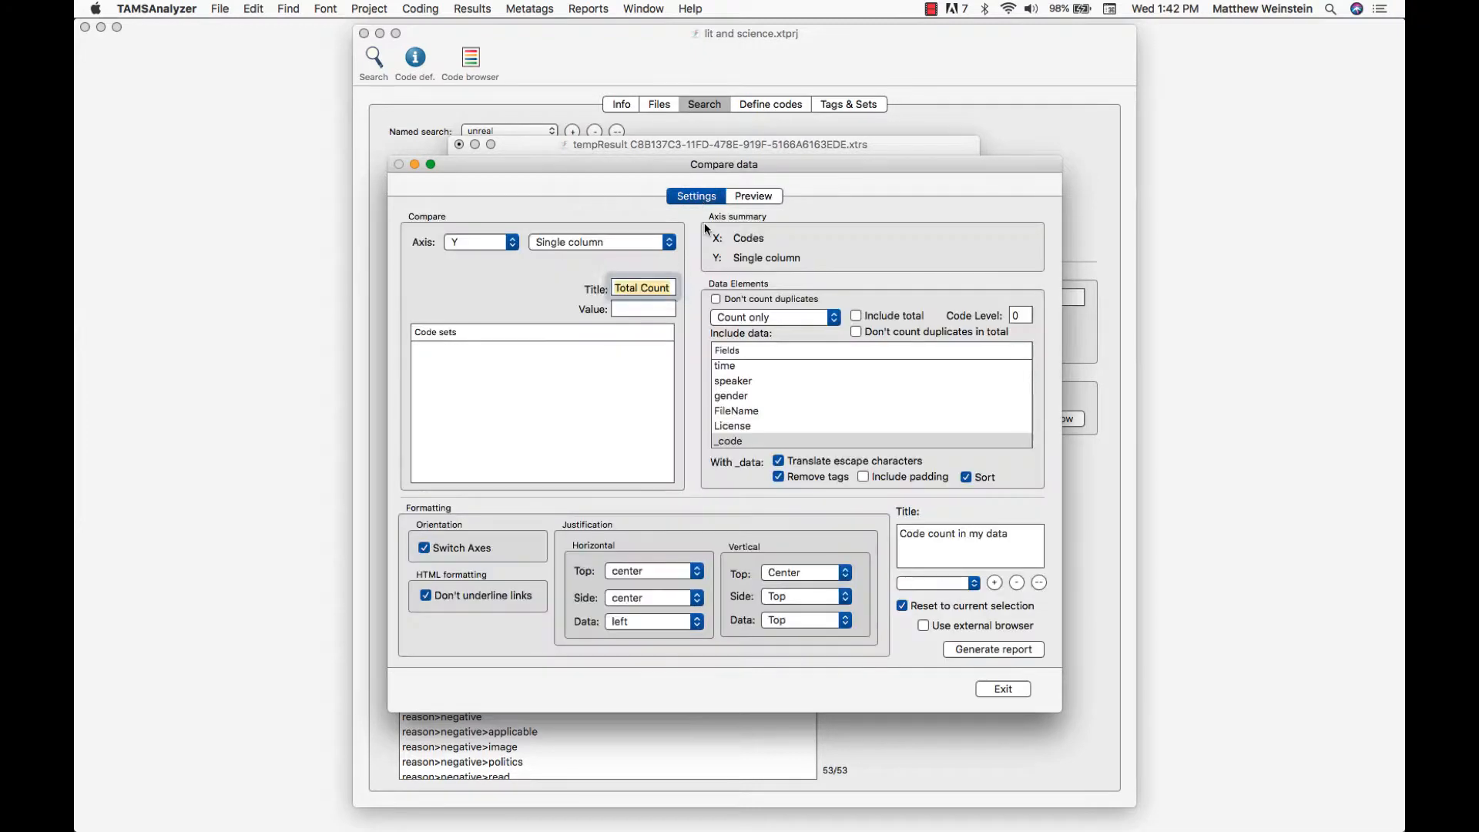
Examine the available comparison types for the Y axis and the grouping options for the data elements
{"action": "left_click", "coordinate": [608, 241]}
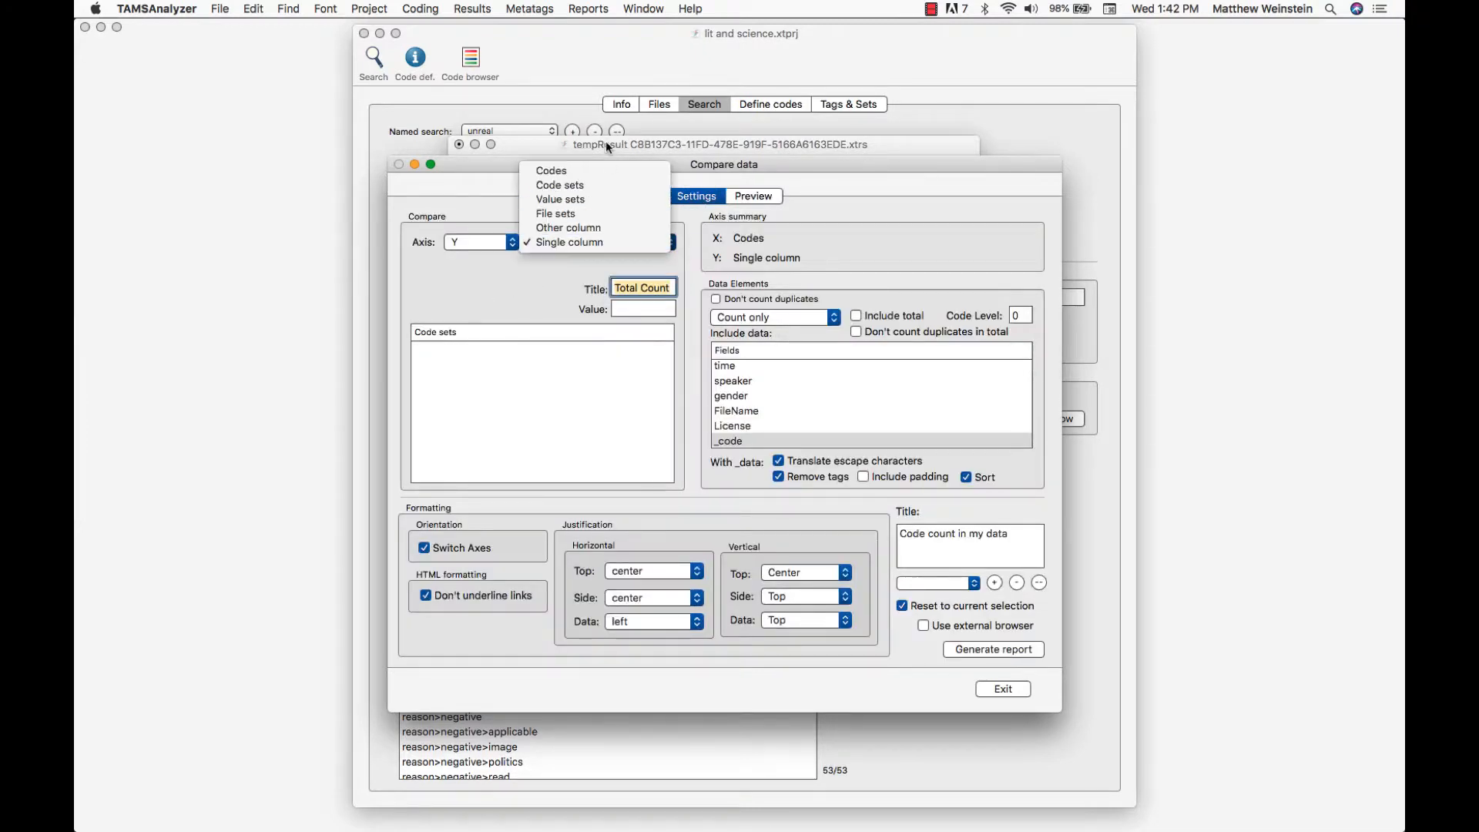
{"action": "left_click", "coordinate": [595, 308]}
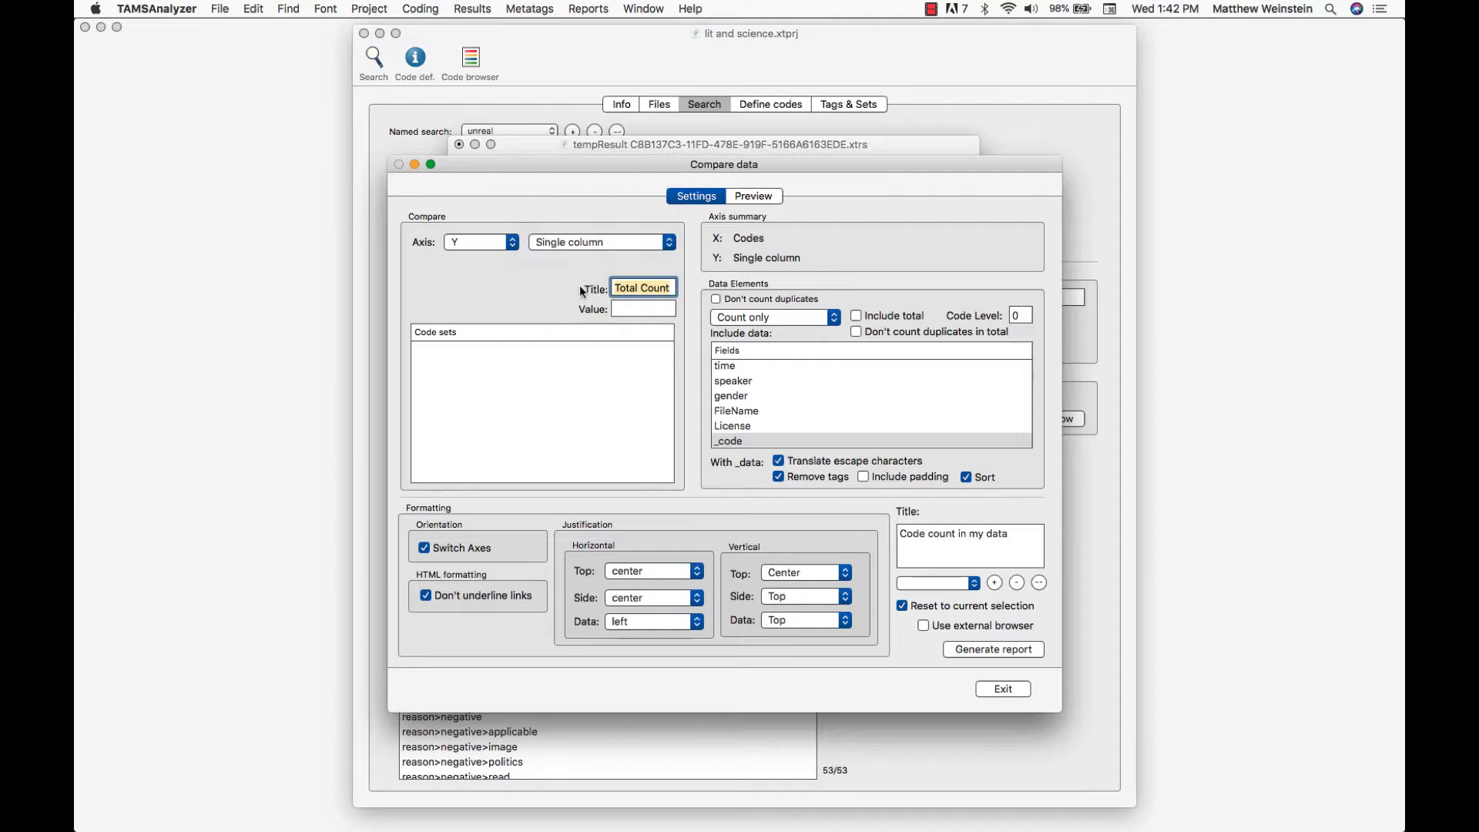
{"action": "left_click", "coordinate": [648, 245]}
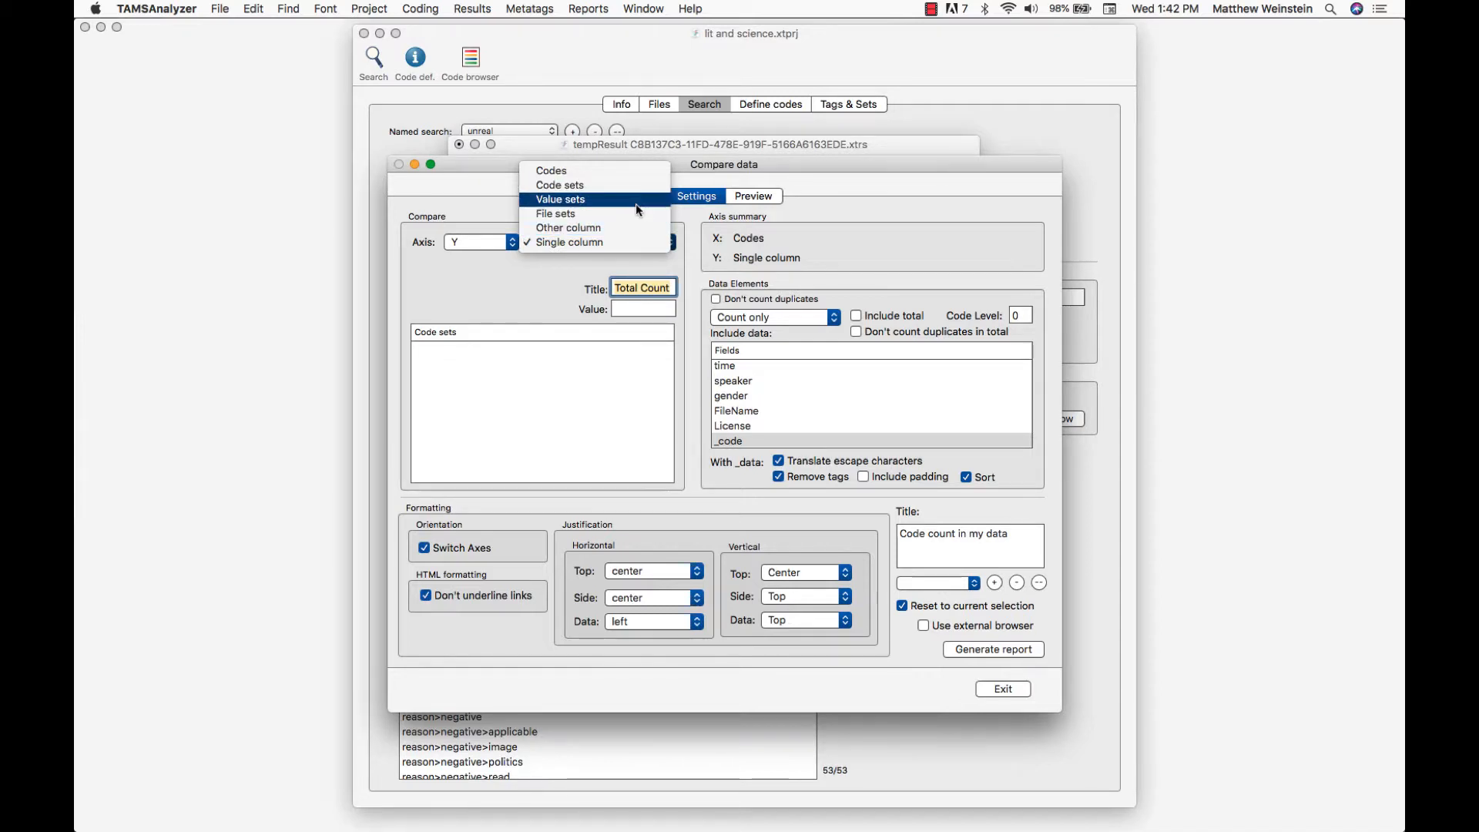
{"action": "left_click", "coordinate": [506, 322]}
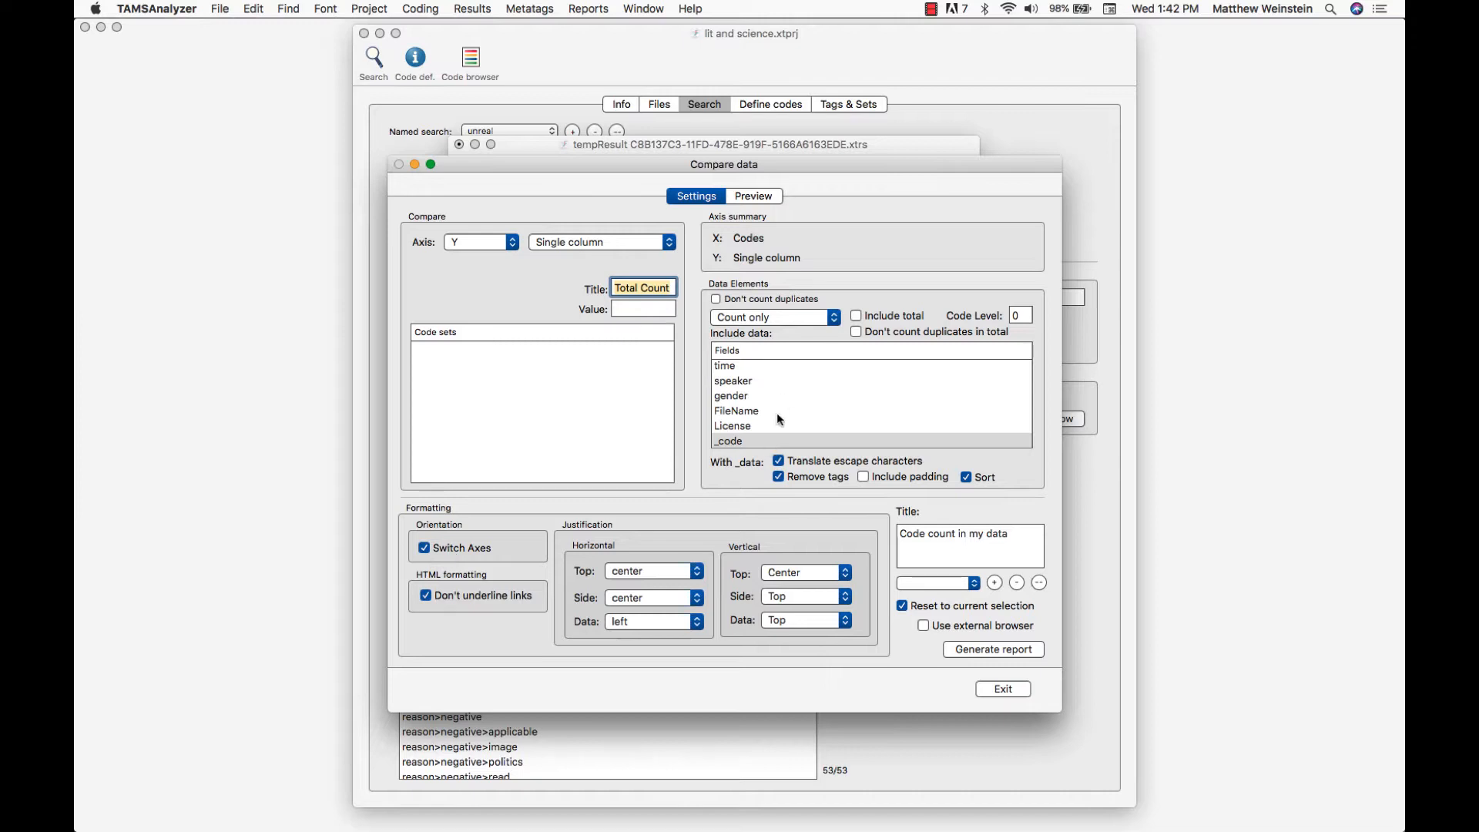
{"action": "scroll", "coordinate": [776, 413], "scroll_direction": "down", "scroll_amount": 2}
{"action": "left_click", "coordinate": [783, 318]}
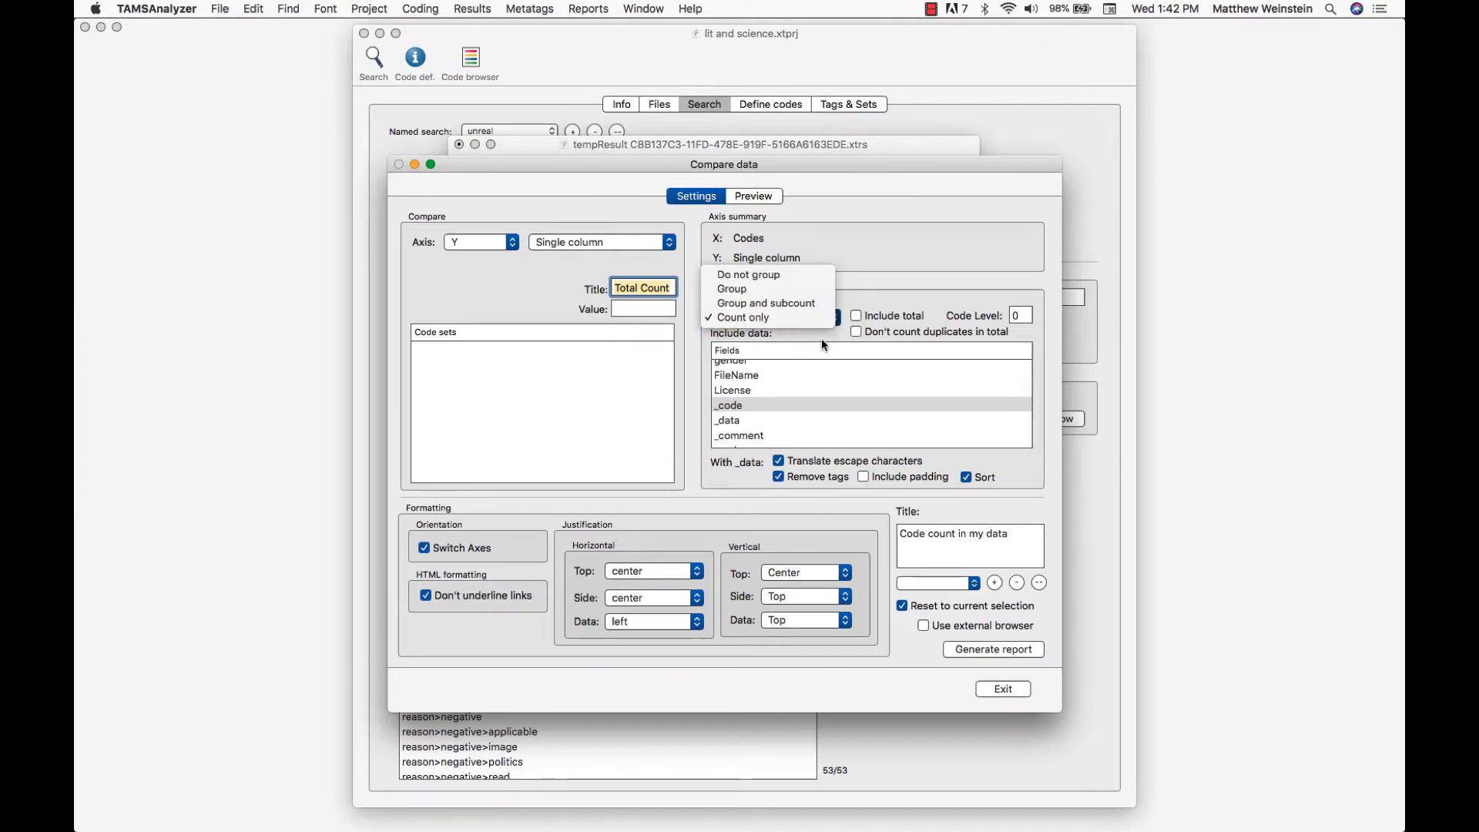
{"action": "left_click", "coordinate": [821, 339]}
Include the _data field as the report's data element in place of the current field selection
{"action": "scroll", "coordinate": [778, 395], "scroll_direction": "up", "scroll_amount": 3}
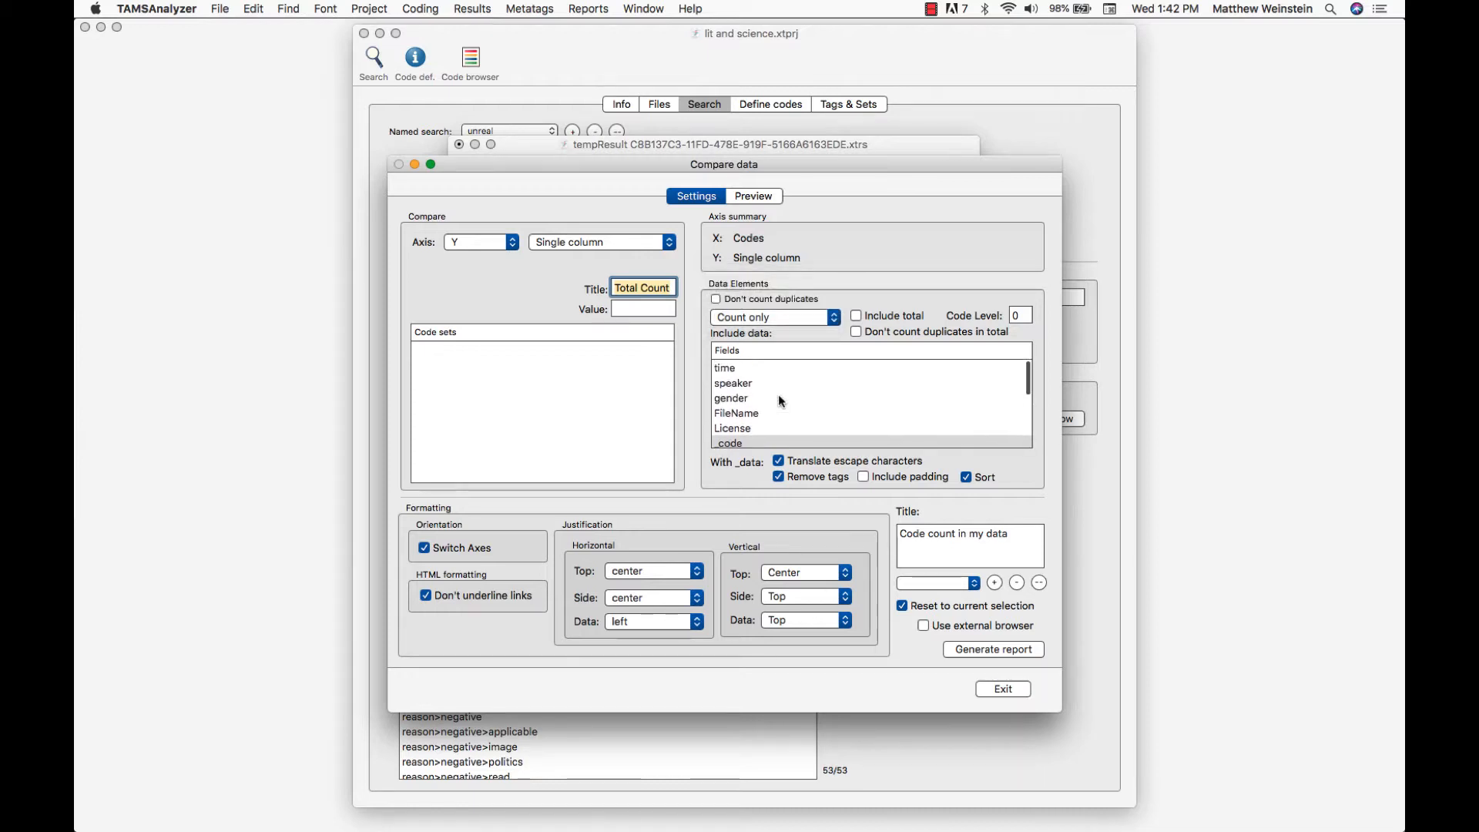
{"action": "scroll", "coordinate": [751, 430], "scroll_direction": "down", "scroll_amount": 3}
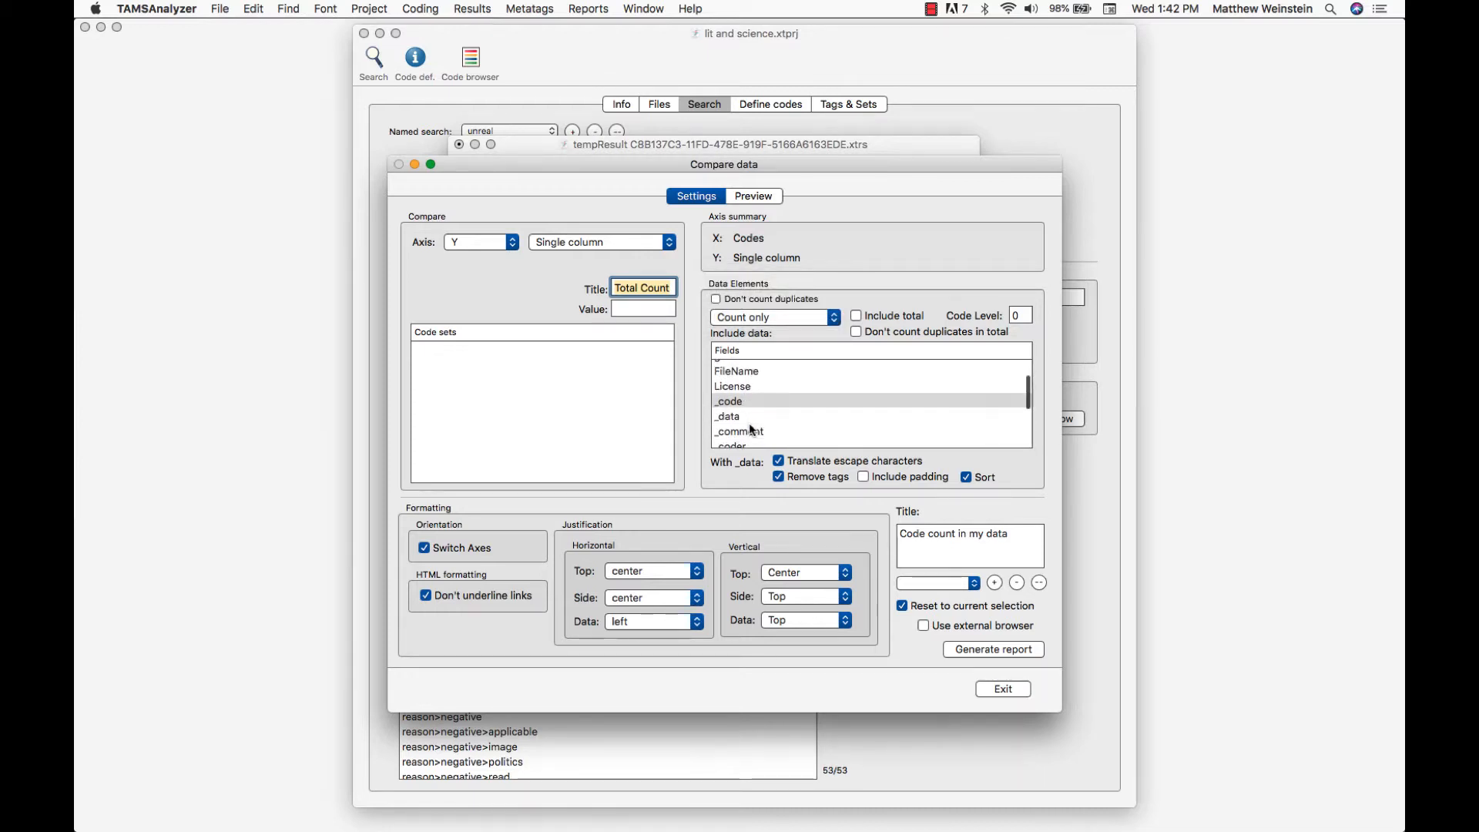
{"action": "left_click", "coordinate": [751, 429]}
{"action": "left_click", "coordinate": [753, 419]}
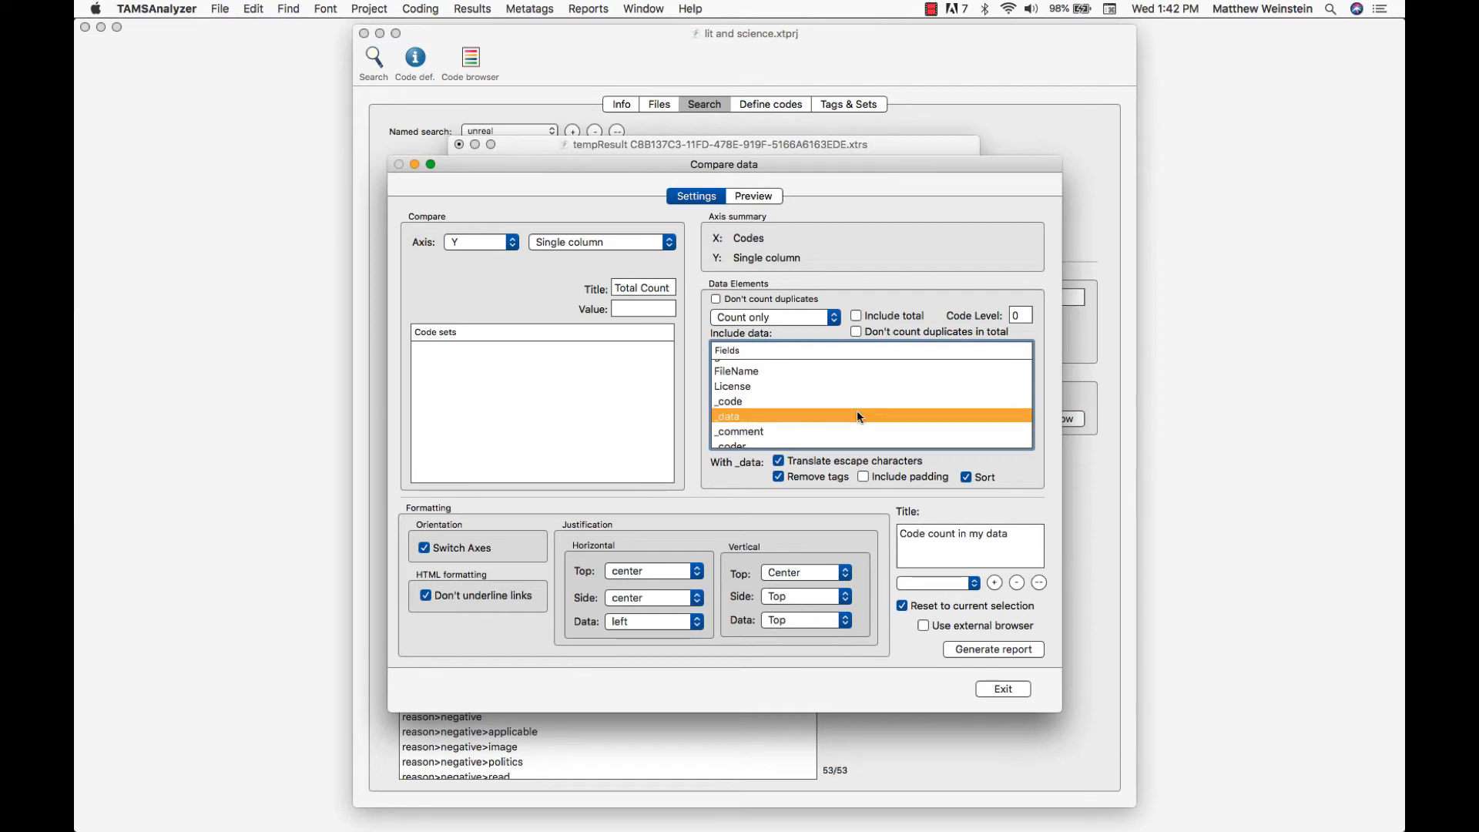